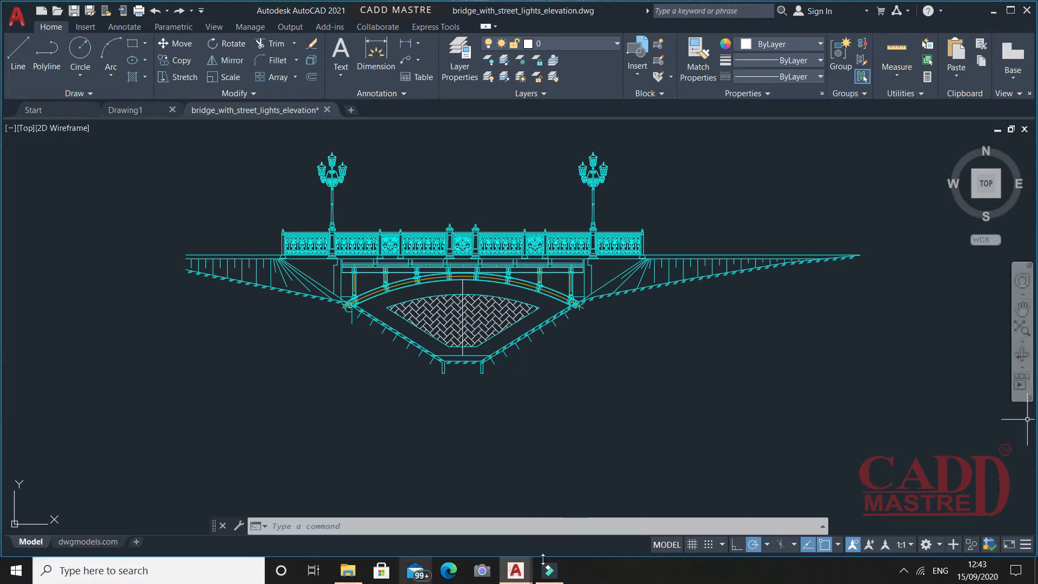
# - Trim the short tick lines along the underside of the right slope and the lowest ones on the left slope
pyautogui.click(279, 48)
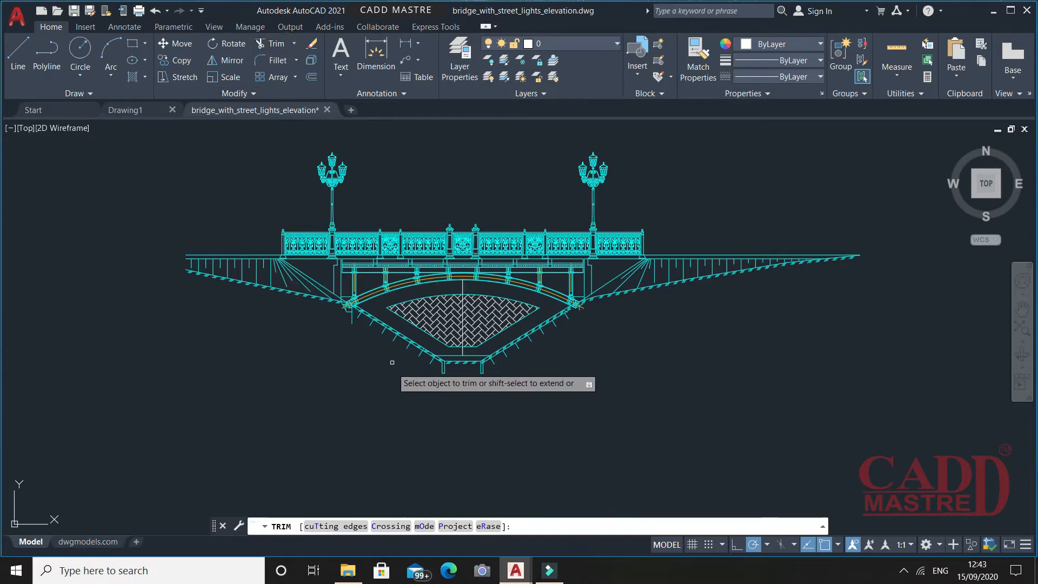
pyautogui.scroll(3, 392, 362)
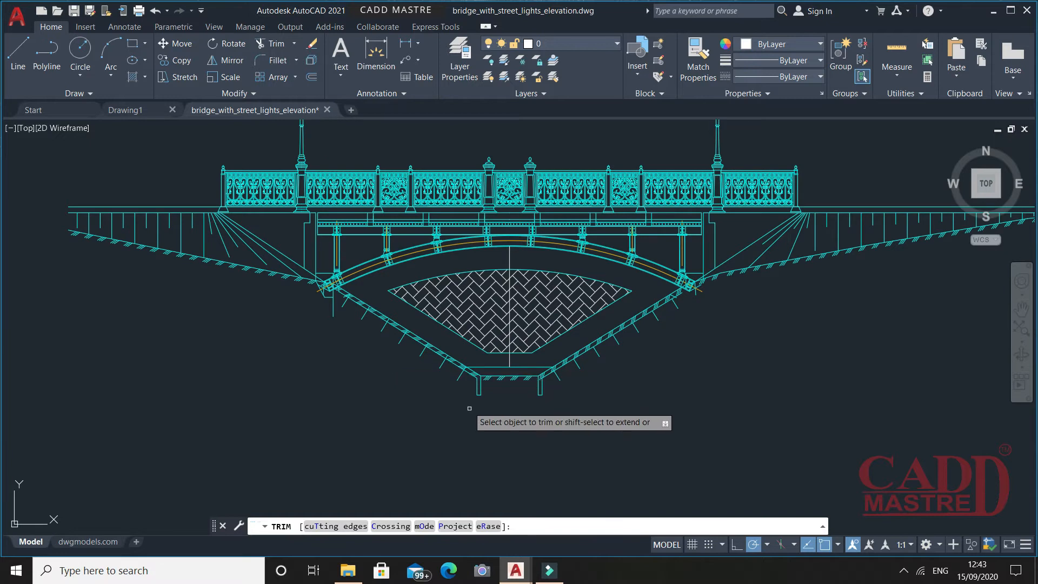
pyautogui.scroll(2, 609, 331)
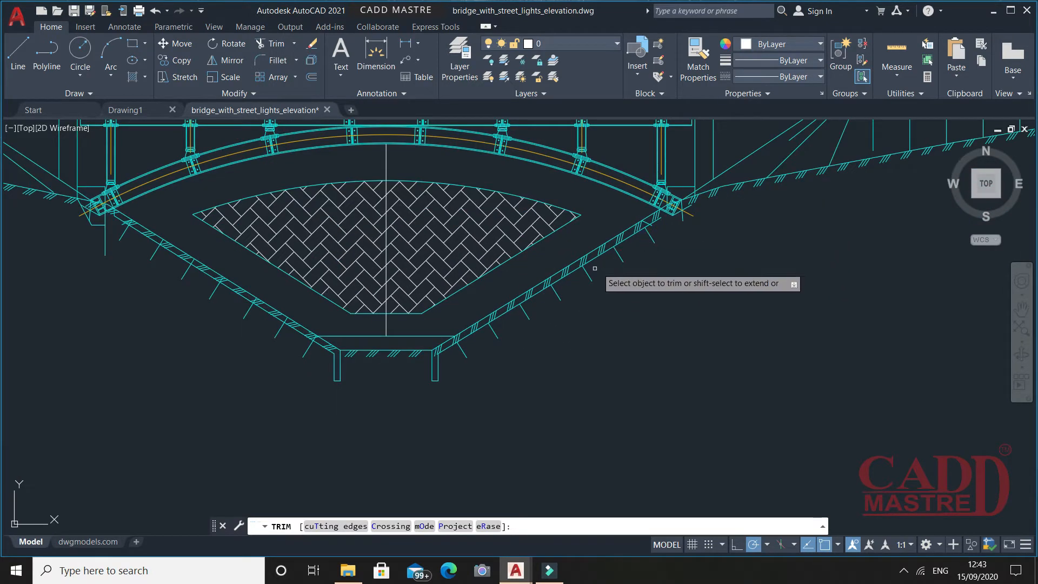
pyautogui.click(661, 232)
pyautogui.moveTo(622, 255); pyautogui.dragTo(454, 355)
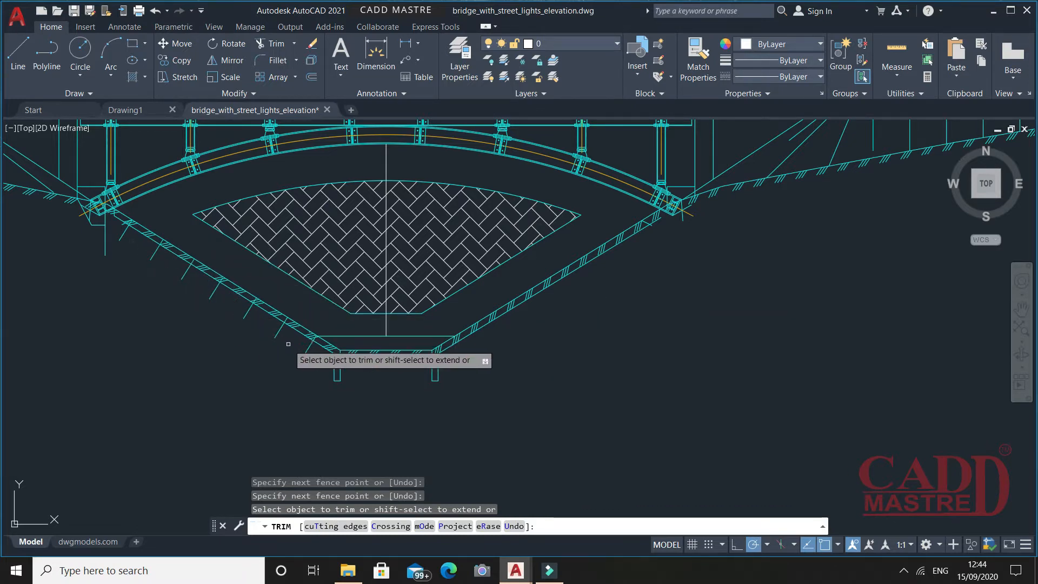
pyautogui.moveTo(307, 359)
pyautogui.mouseDown()
pyautogui.moveTo(274, 324)
pyautogui.moveTo(235, 311)
pyautogui.mouseUp()
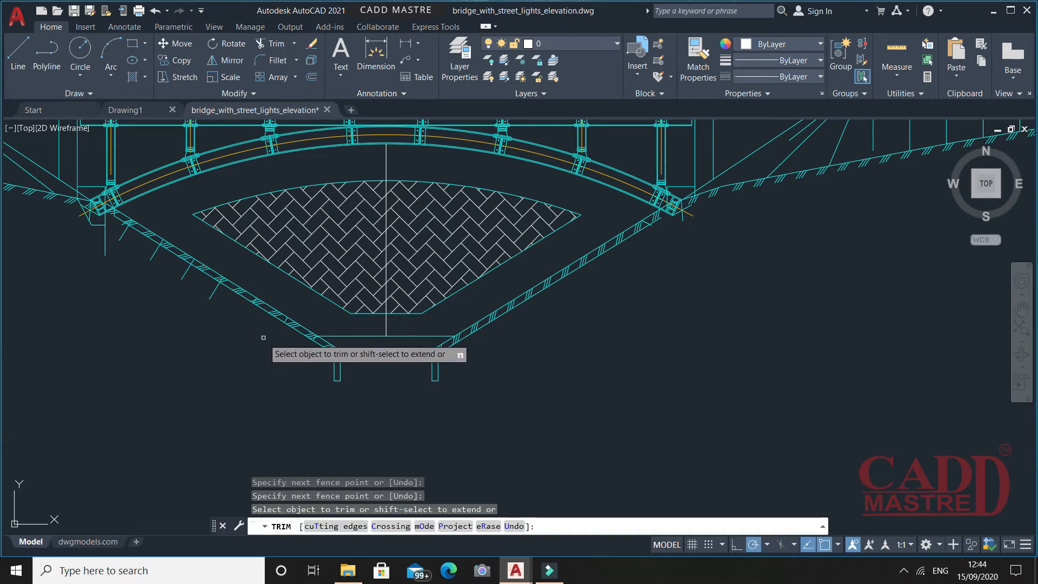
# - Trim the vertical centre line inside the herringbone hatch beneath the arch
pyautogui.moveTo(253, 316)
pyautogui.mouseDown(button='middle')
pyautogui.moveTo(319, 353)
pyautogui.moveTo(335, 381)
pyautogui.moveTo(251, 346)
pyautogui.moveTo(236, 354)
pyautogui.moveTo(246, 352)
pyautogui.mouseUp(button='middle')
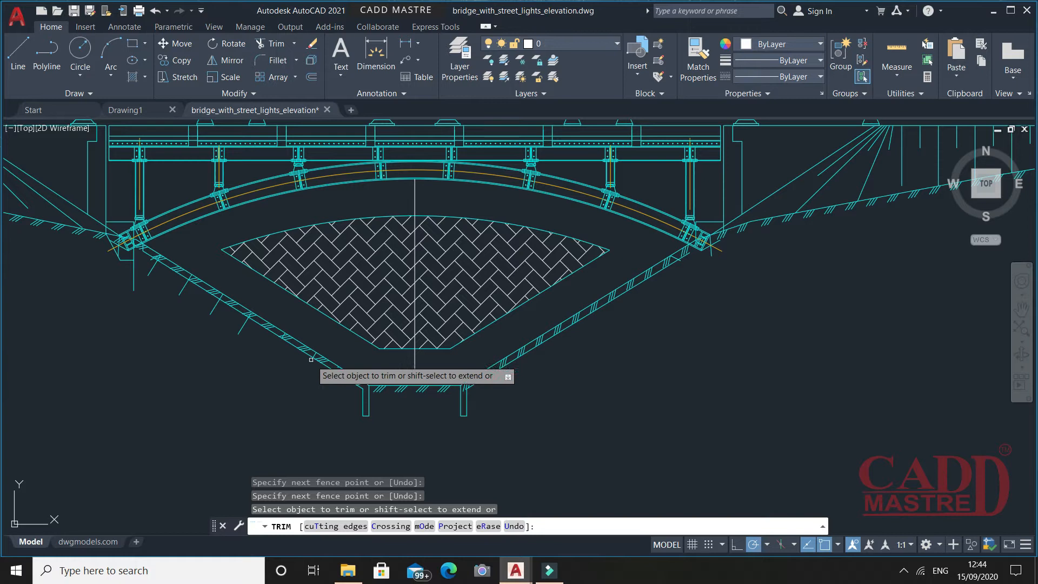
pyautogui.moveTo(538, 401)
pyautogui.mouseDown(button='middle')
pyautogui.moveTo(554, 377)
pyautogui.moveTo(545, 401)
pyautogui.moveTo(524, 413)
pyautogui.mouseUp(button='middle')
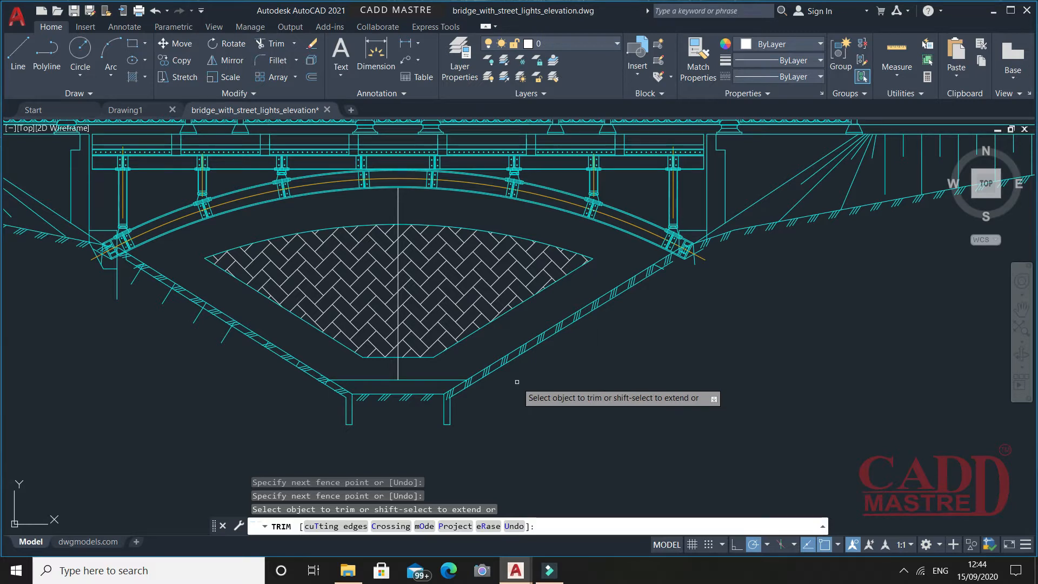
pyautogui.click(409, 318)
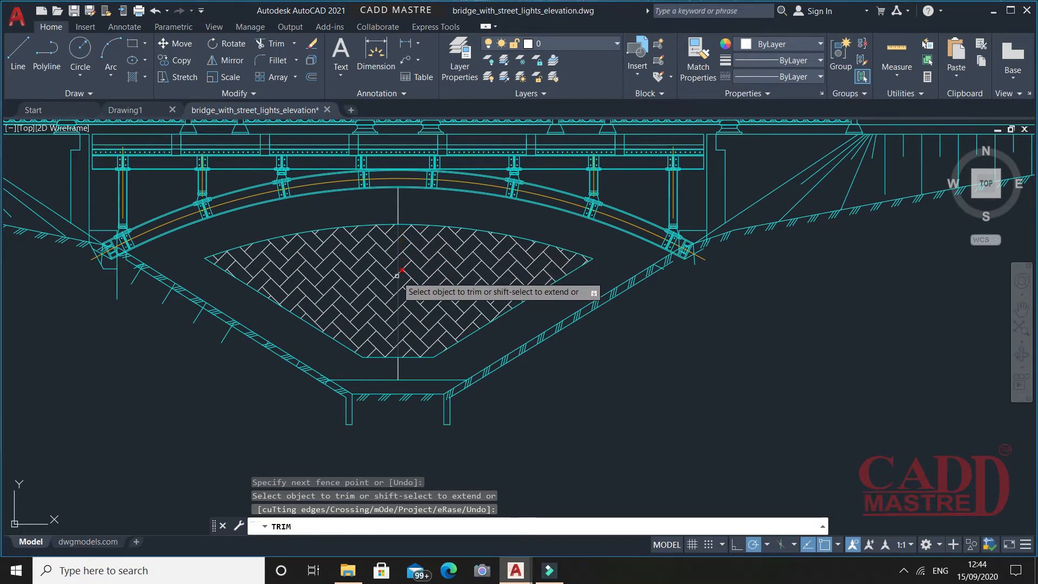
pyautogui.click(399, 242)
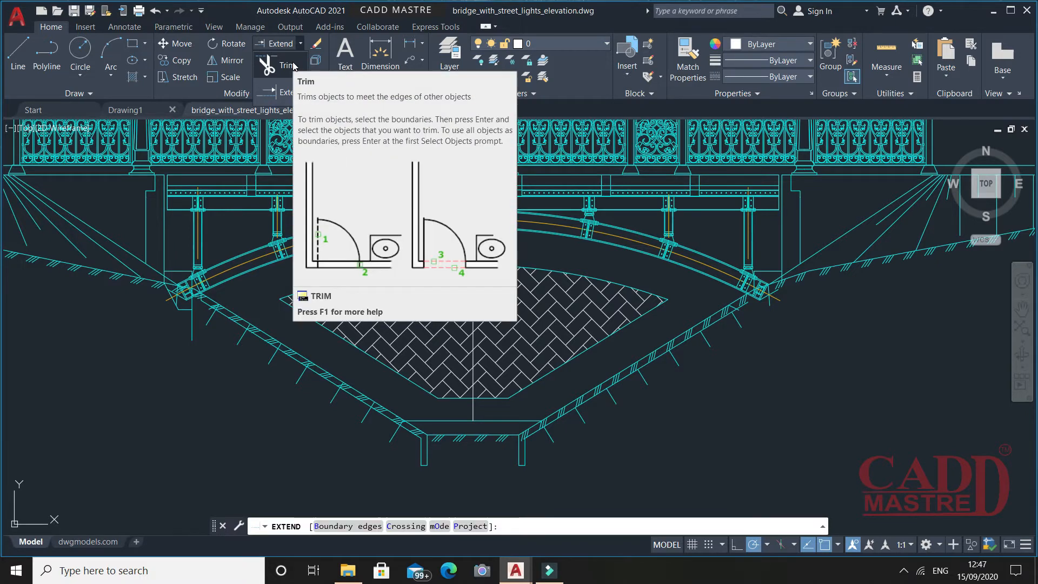
# - Extend the second-lowest tick line on the right slope across the slope band up to the hatch boundary
pyautogui.click(292, 98)
pyautogui.moveTo(671, 425)
pyautogui.mouseDown(button='middle')
pyautogui.moveTo(573, 383)
pyautogui.moveTo(609, 398)
pyautogui.mouseUp(button='middle')
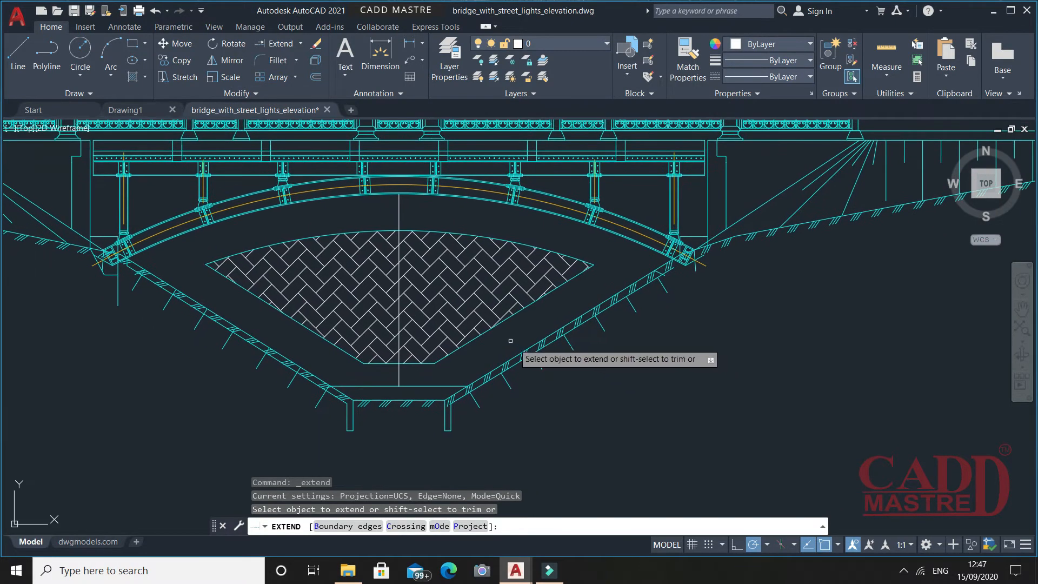
pyautogui.scroll(5, 503, 393)
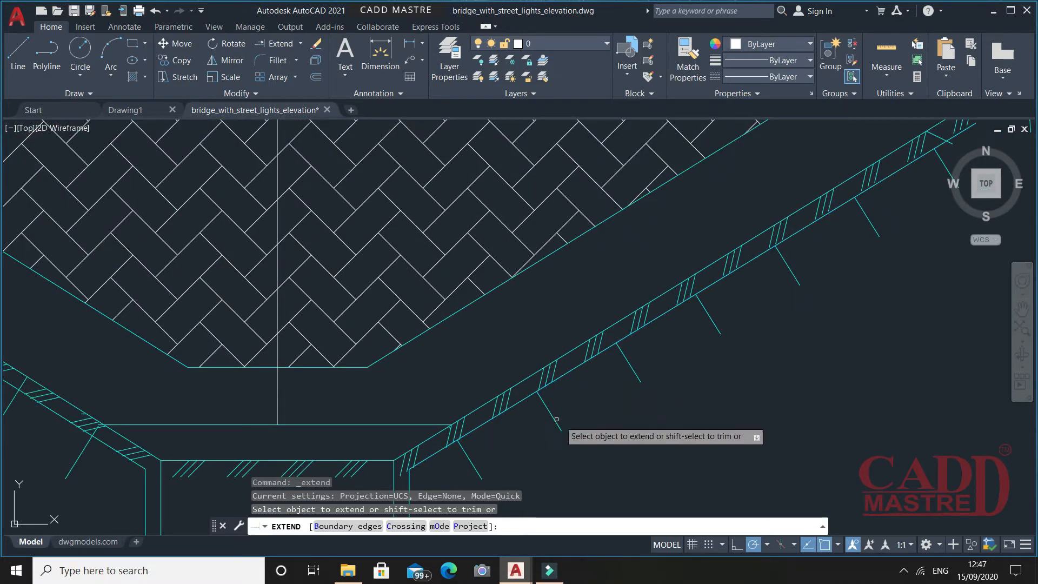
pyautogui.click(545, 402)
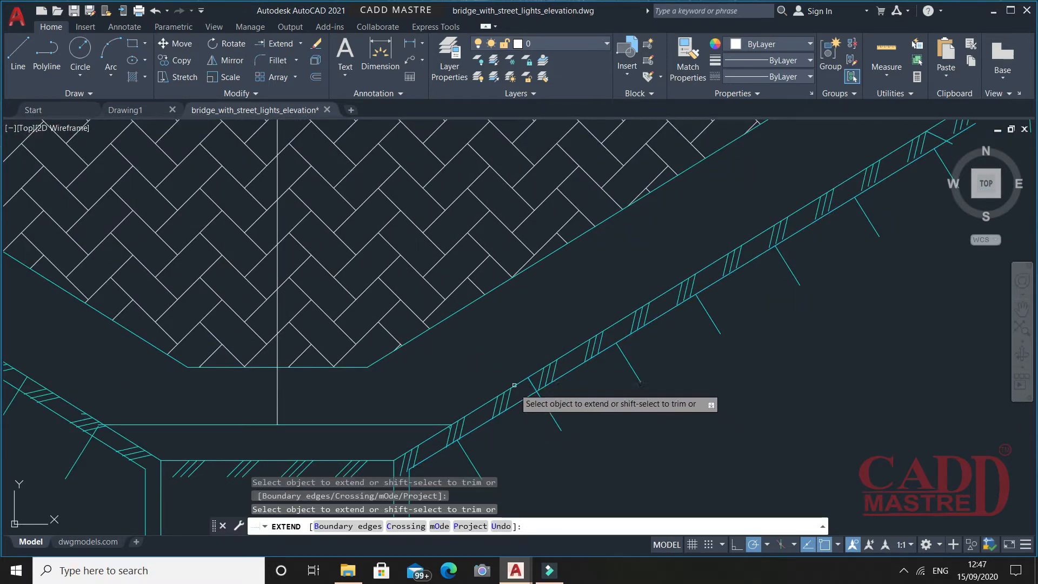
pyautogui.scroll(2, 535, 406)
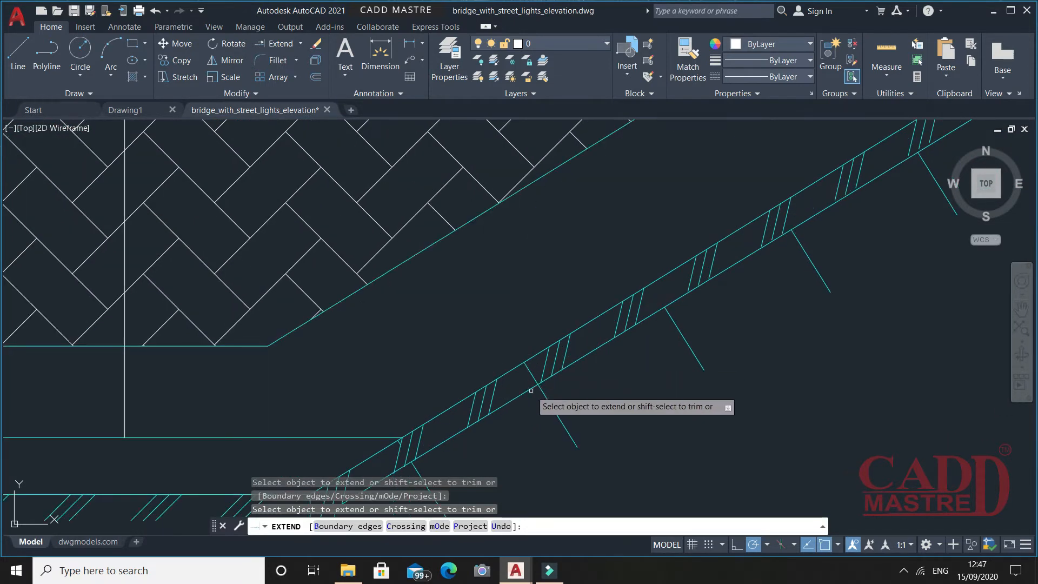
pyautogui.click(530, 370)
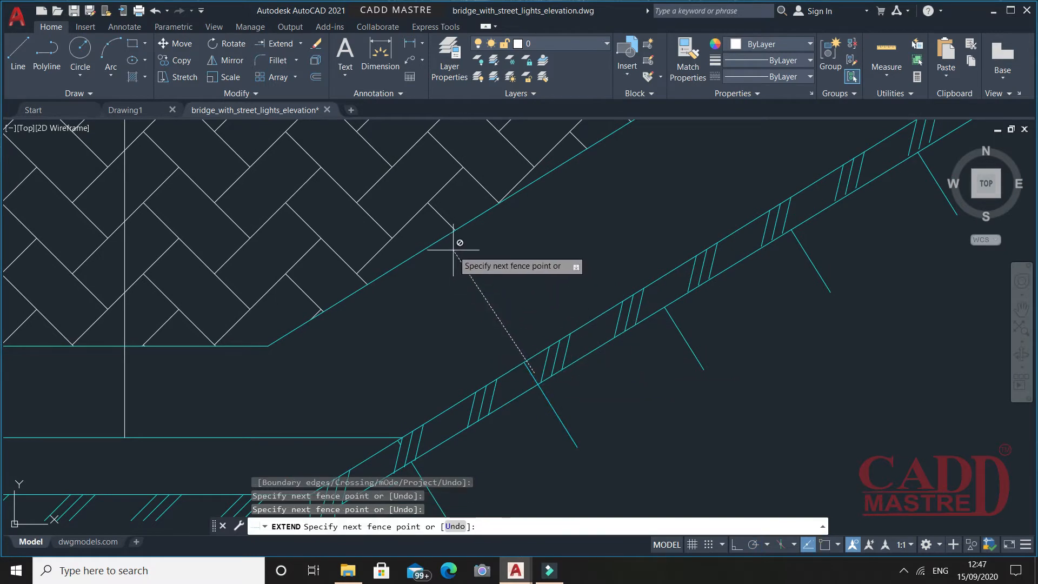
pyautogui.press('Return')
# - Extend the same tick line further, past the boundary into the herringbone hatch
pyautogui.scroll(-4, 484, 335)
pyautogui.scroll(-2, 577, 403)
pyautogui.scroll(3, 533, 346)
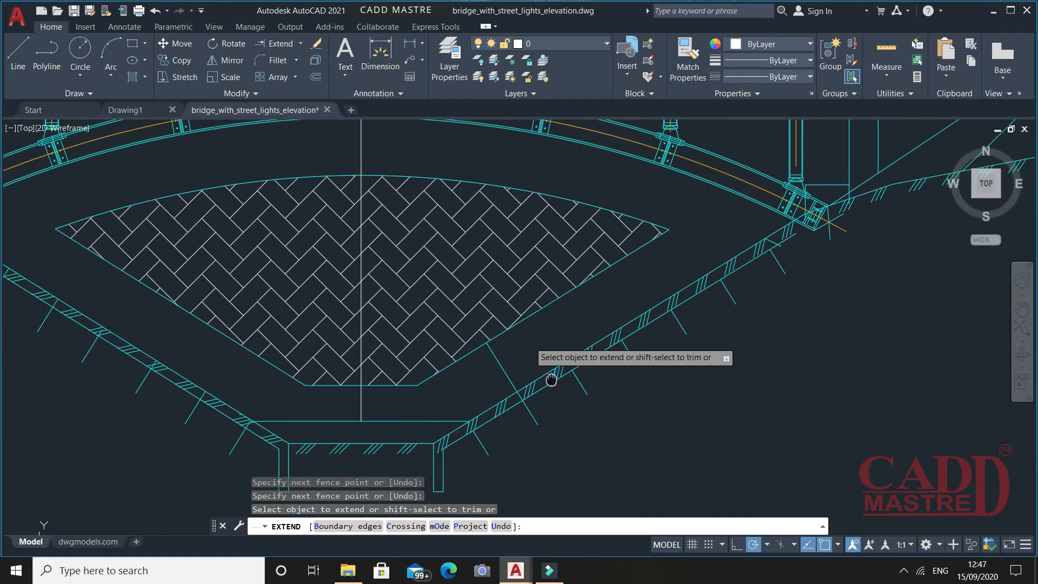
pyautogui.click(489, 347)
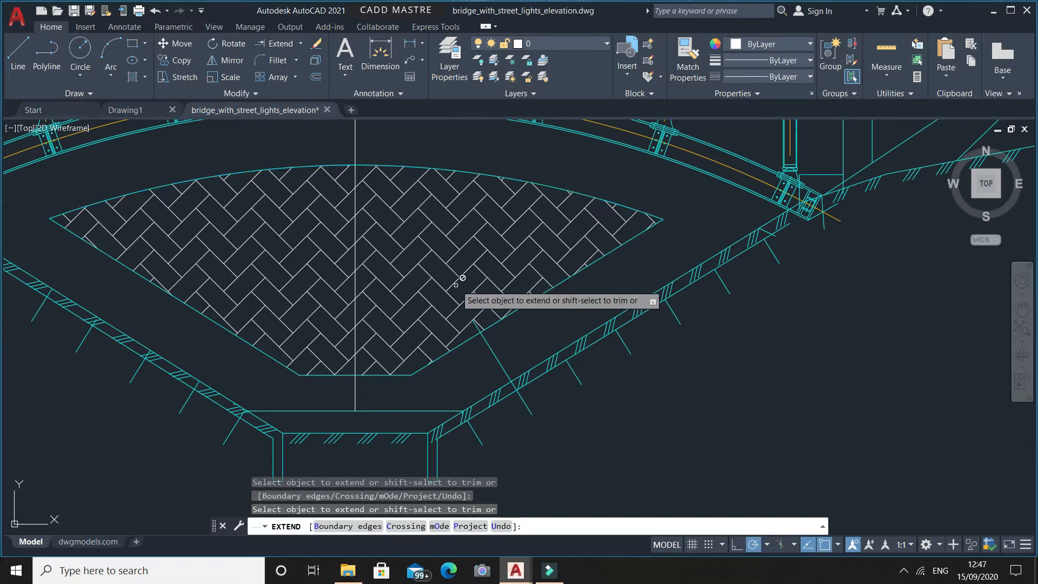
pyautogui.scroll(-4, 478, 319)
pyautogui.scroll(7, 460, 306)
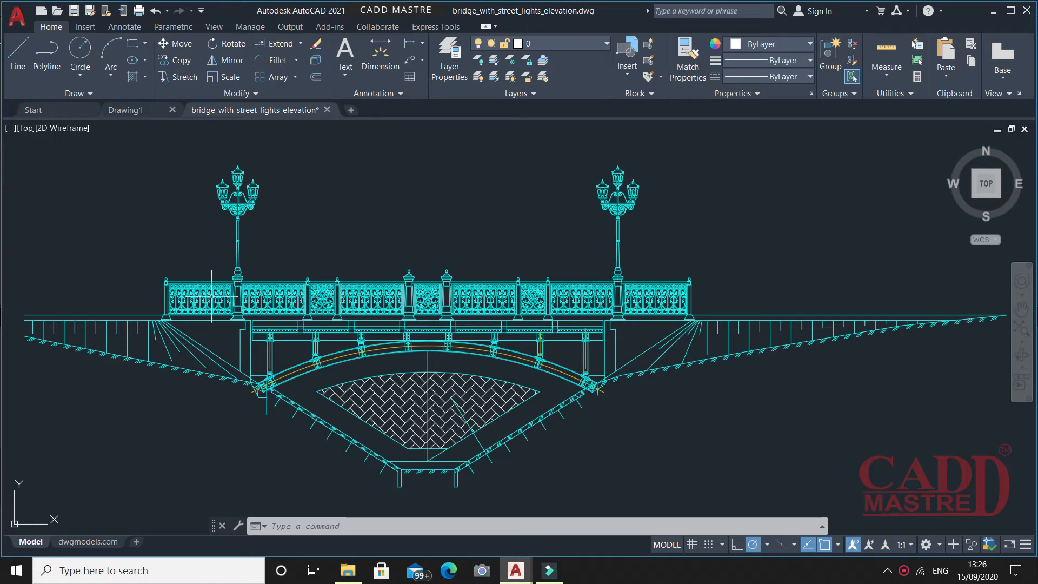
# - Draw a rectangular revision cloud around the lamp heads of the right-hand street light
pyautogui.click(86, 94)
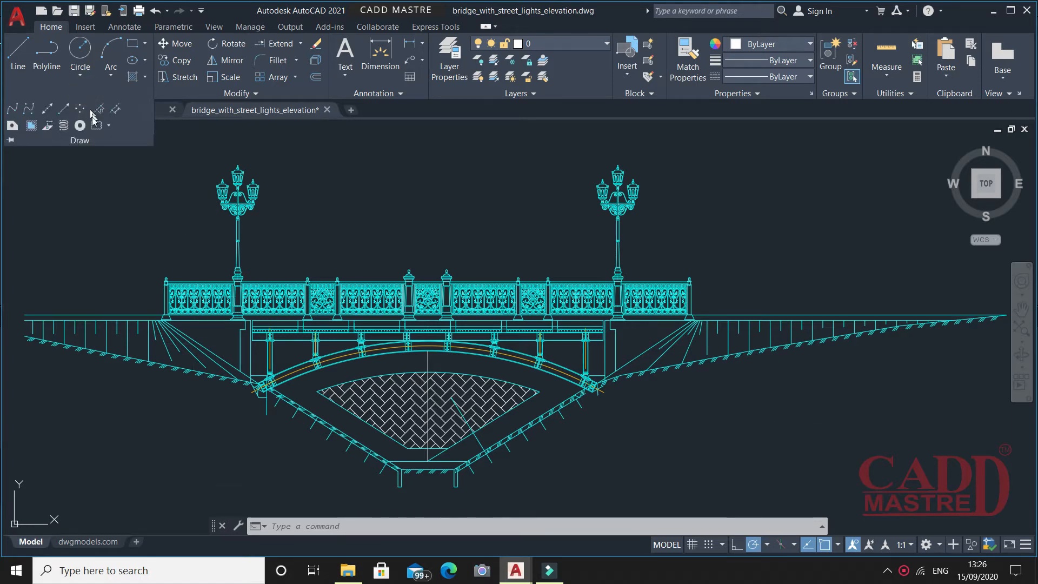
pyautogui.click(108, 127)
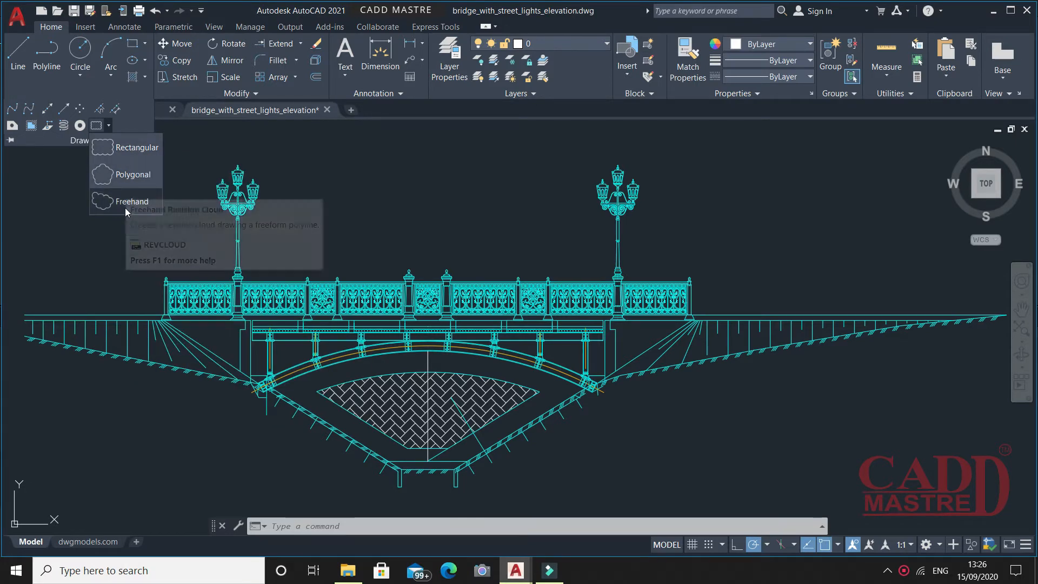
pyautogui.click(129, 147)
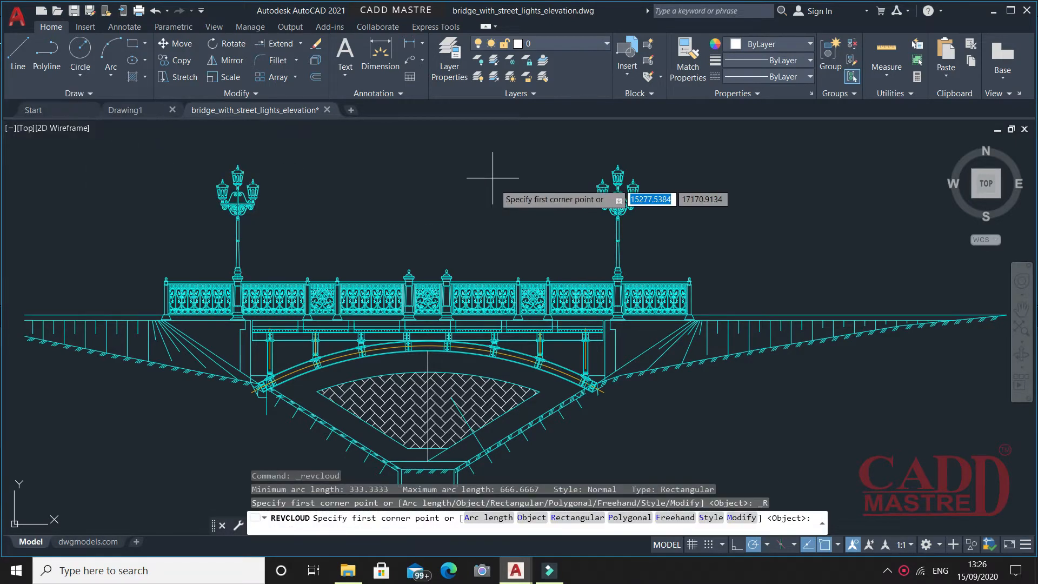
pyautogui.click(556, 157)
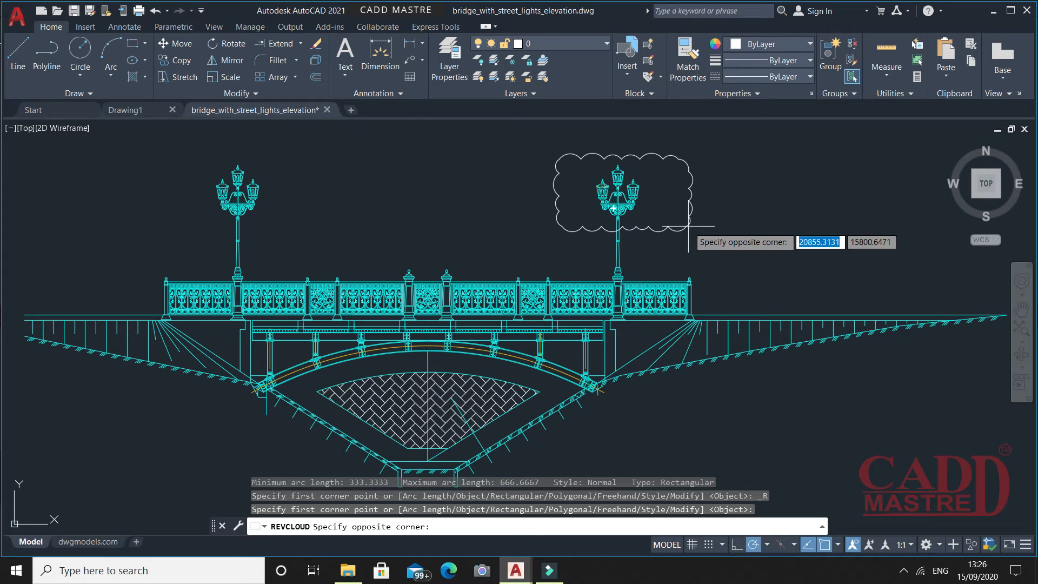
pyautogui.click(688, 226)
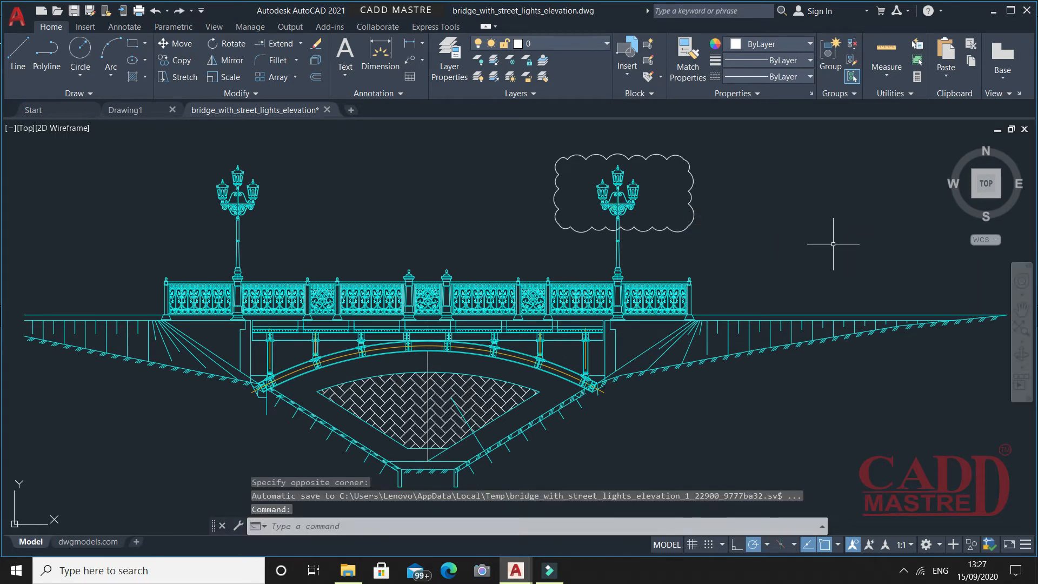
# - Set the arc length of the revision cloud around the right-hand lamp to 200 in its properties
pyautogui.moveTo(791, 218)
pyautogui.mouseDown(button='middle')
pyautogui.moveTo(755, 216)
pyautogui.moveTo(770, 221)
pyautogui.mouseUp(button='middle')
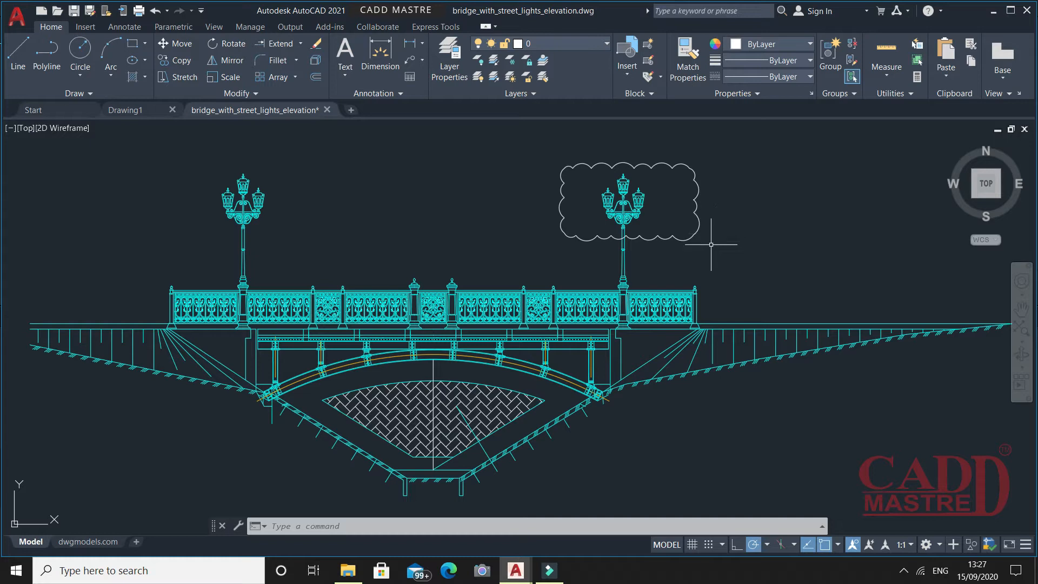
pyautogui.click(560, 227)
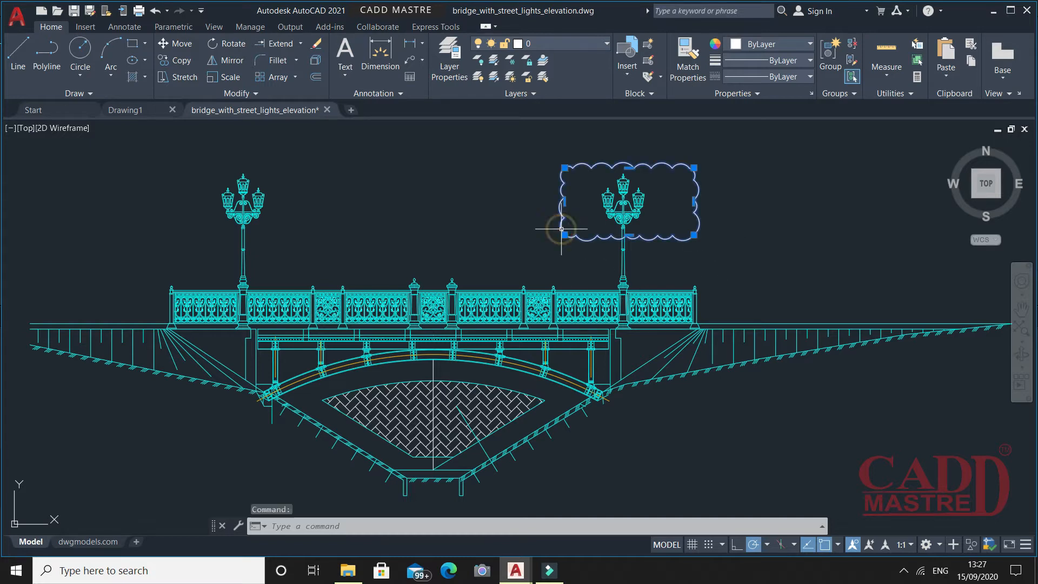
pyautogui.rightClick(560, 225)
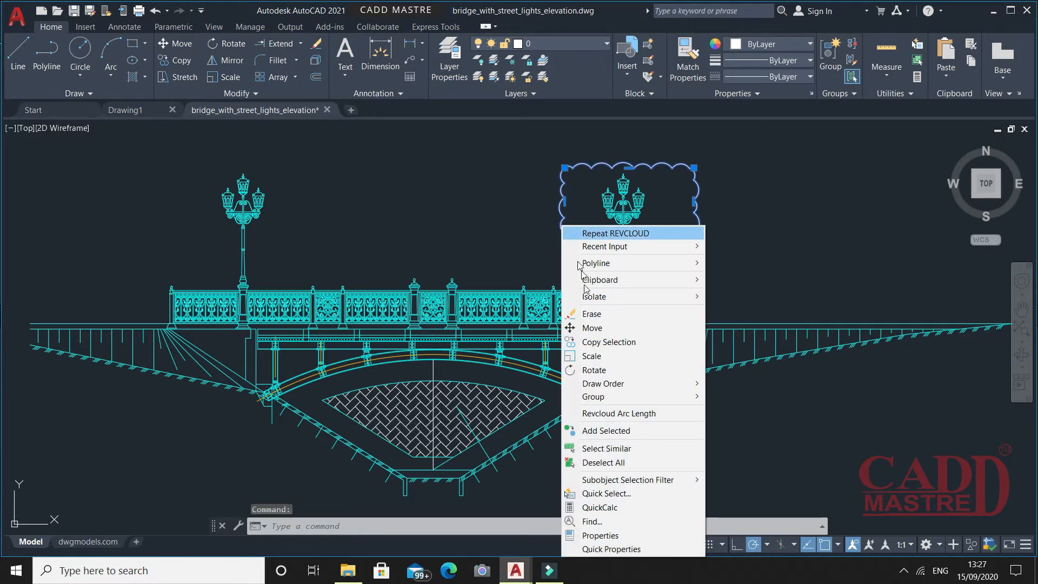
pyautogui.click(593, 535)
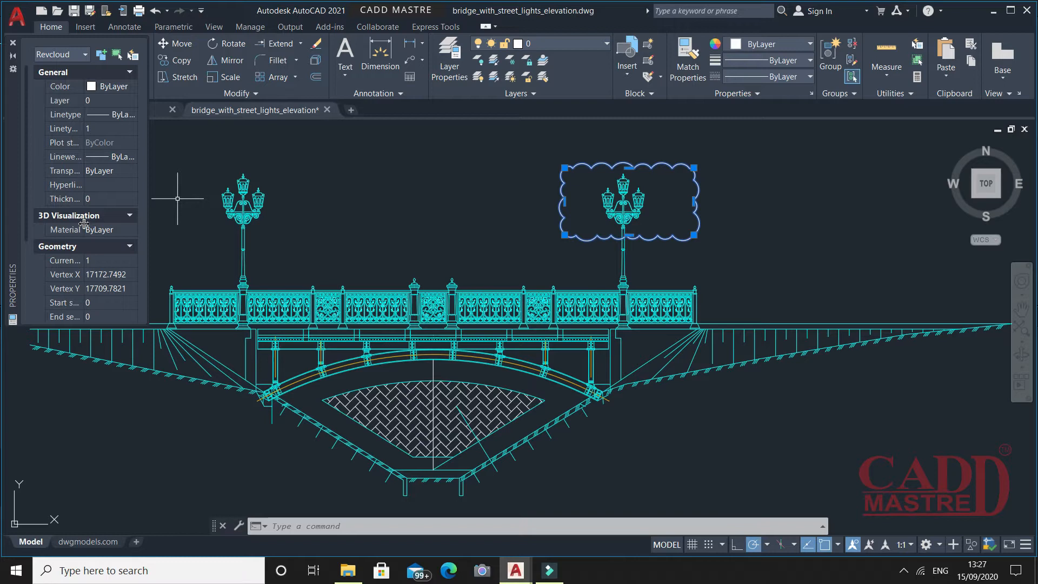
pyautogui.scroll(-3, 48, 236)
pyautogui.scroll(-2, 41, 179)
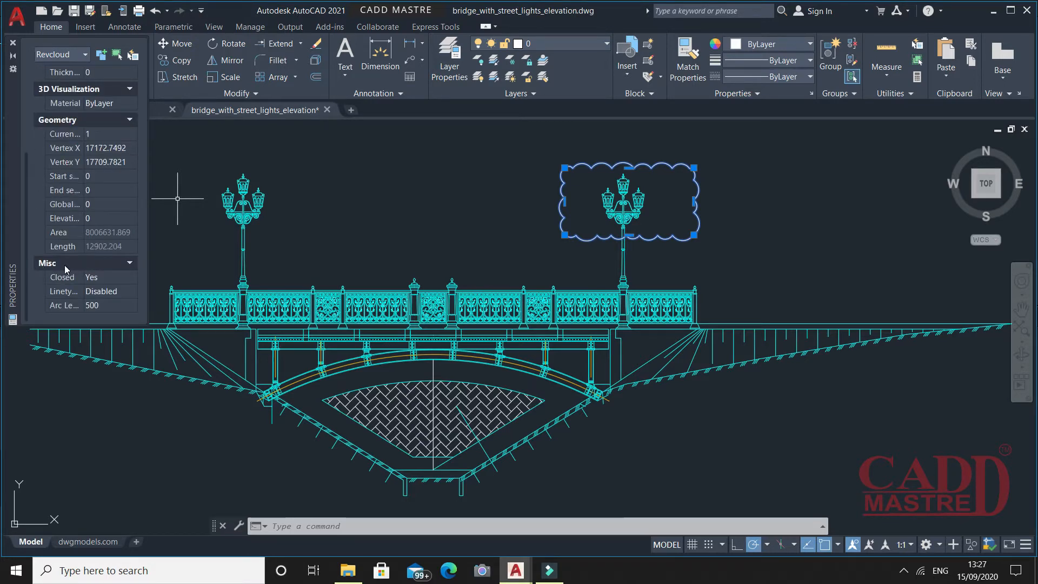
pyautogui.click(69, 312)
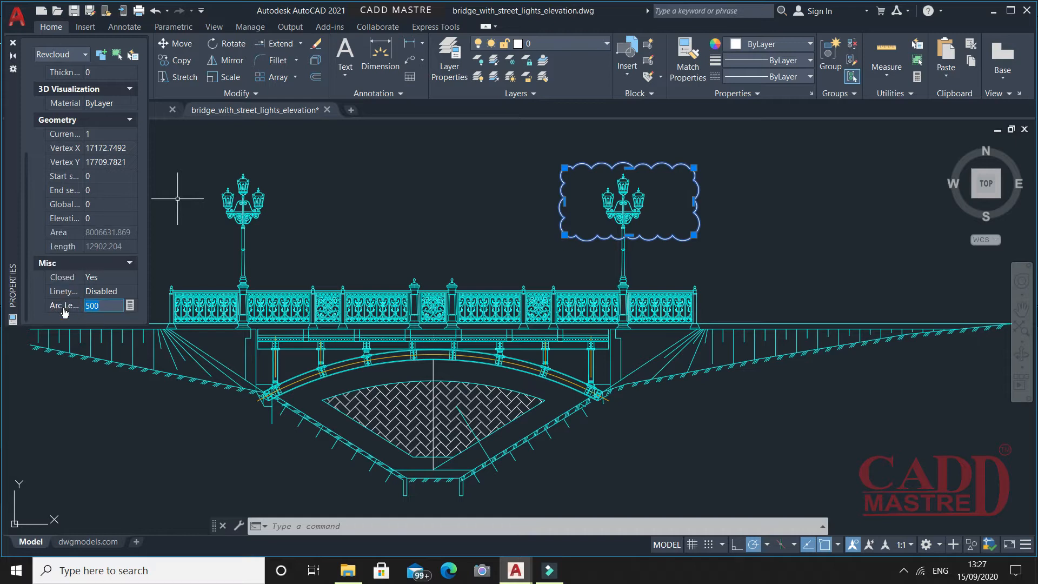
pyautogui.click(102, 305)
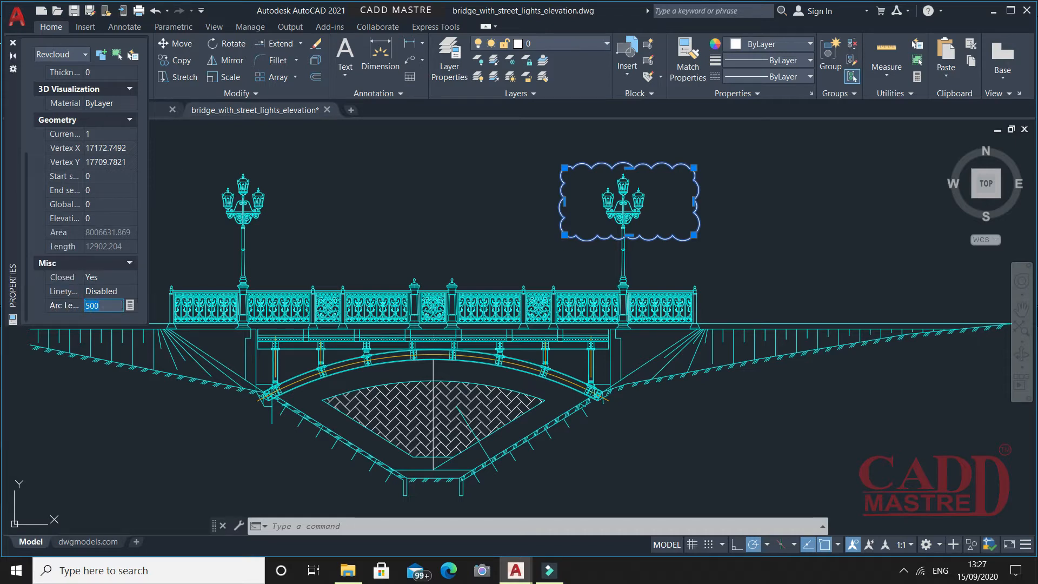
pyautogui.write('200')
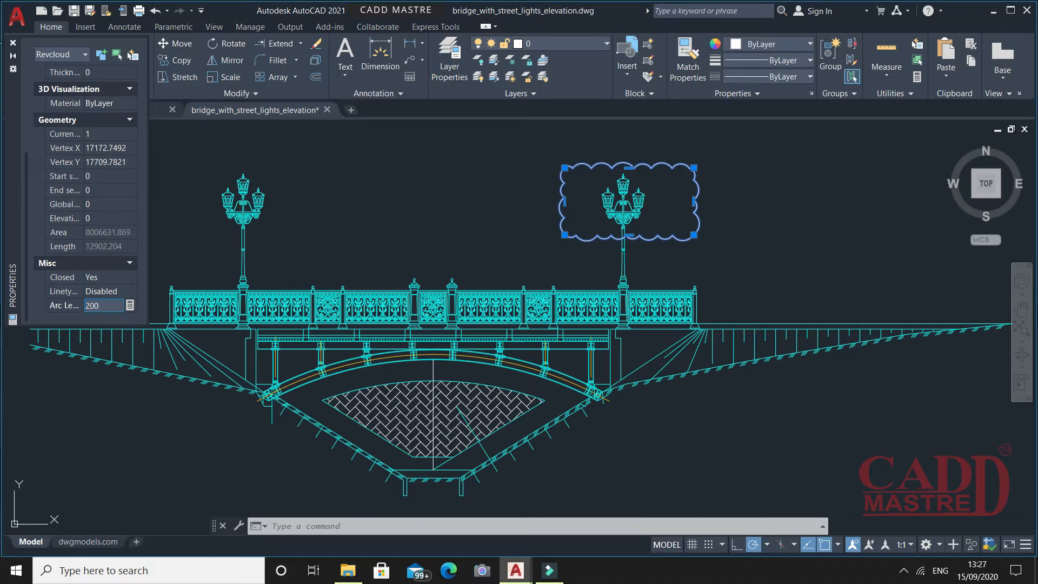
pyautogui.press('Return')
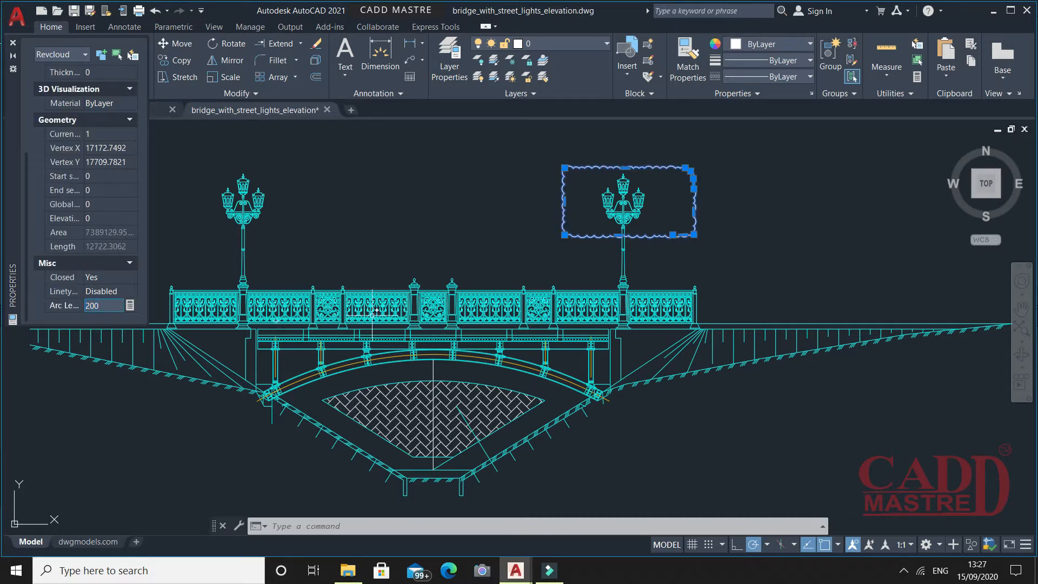
# - Close the revision cloud's properties and deselect the cloud
pyautogui.scroll(2, 611, 157)
pyautogui.moveTo(622, 227)
pyautogui.mouseDown(button='middle')
pyautogui.moveTo(582, 231)
pyautogui.moveTo(597, 224)
pyautogui.mouseUp(button='middle')
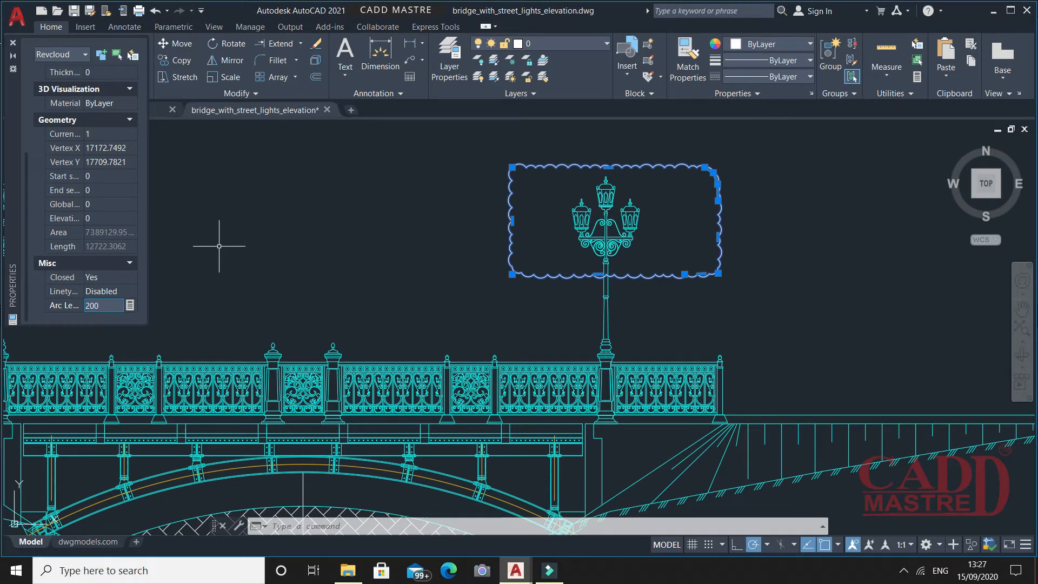
pyautogui.click(13, 44)
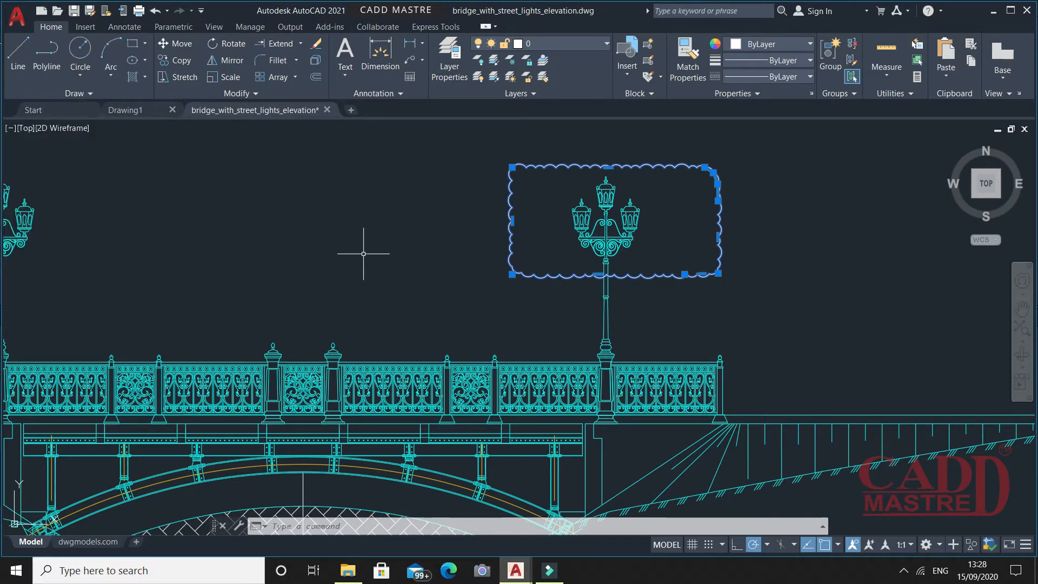
pyautogui.press('Escape')
pyautogui.scroll(-2, 401, 287)
pyautogui.moveTo(417, 289); pyautogui.dragTo(494, 271, button='middle')
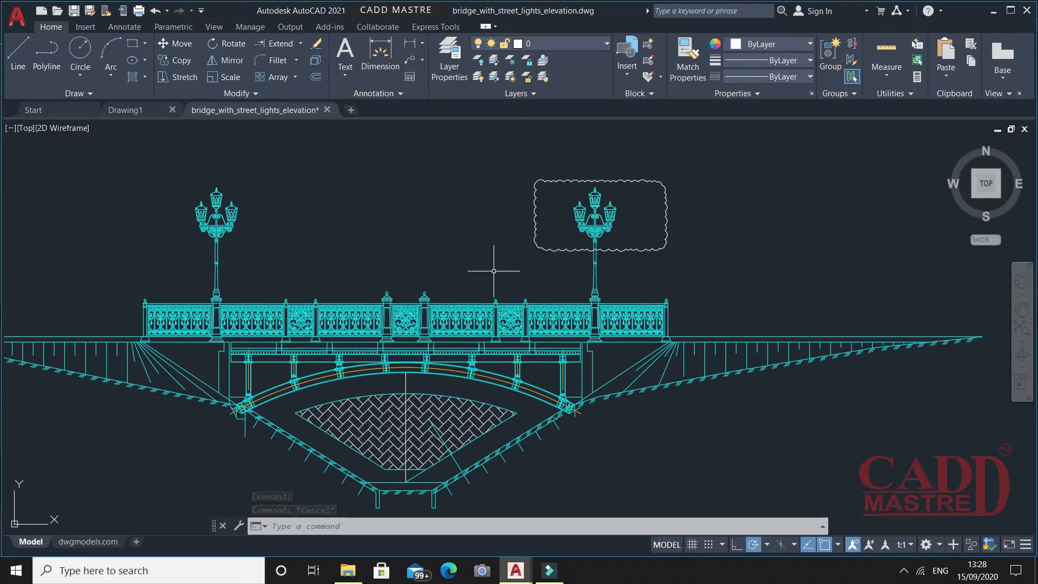
# - Set the REVCLOUDARCVARIANCE system variable to OFF
pyautogui.click(296, 525)
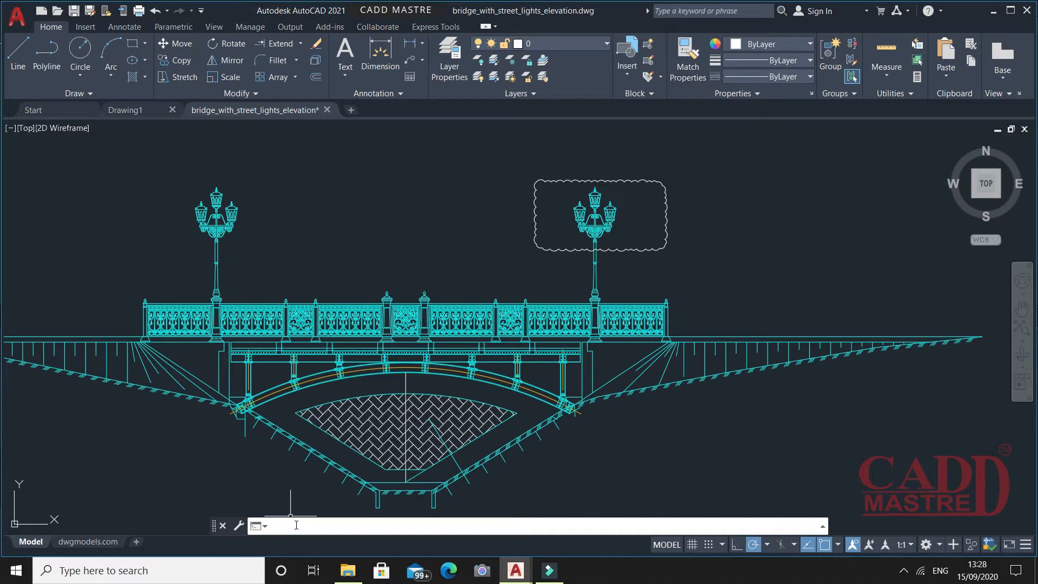
pyautogui.write('REVclou')
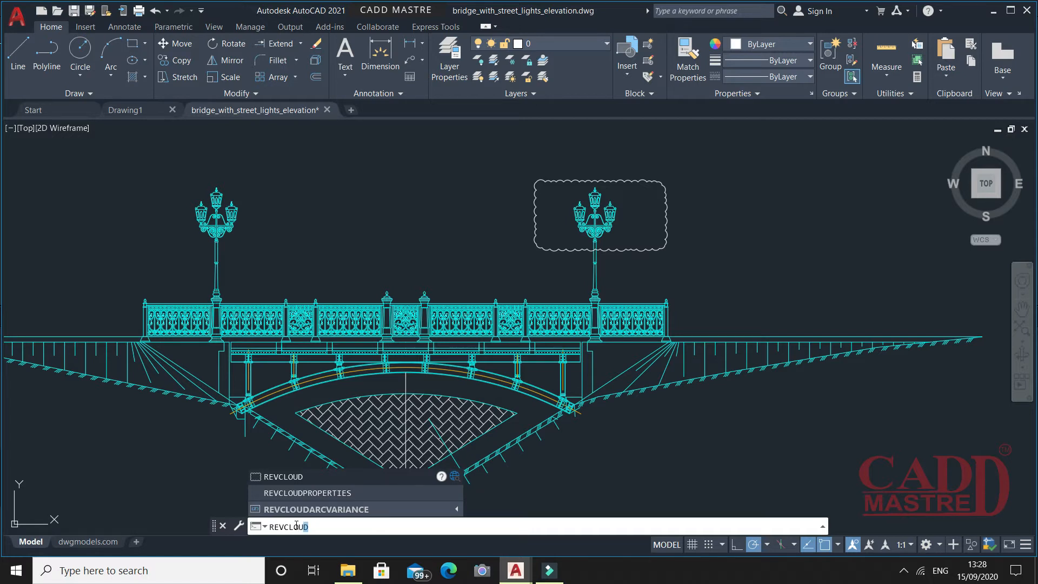
pyautogui.click(300, 510)
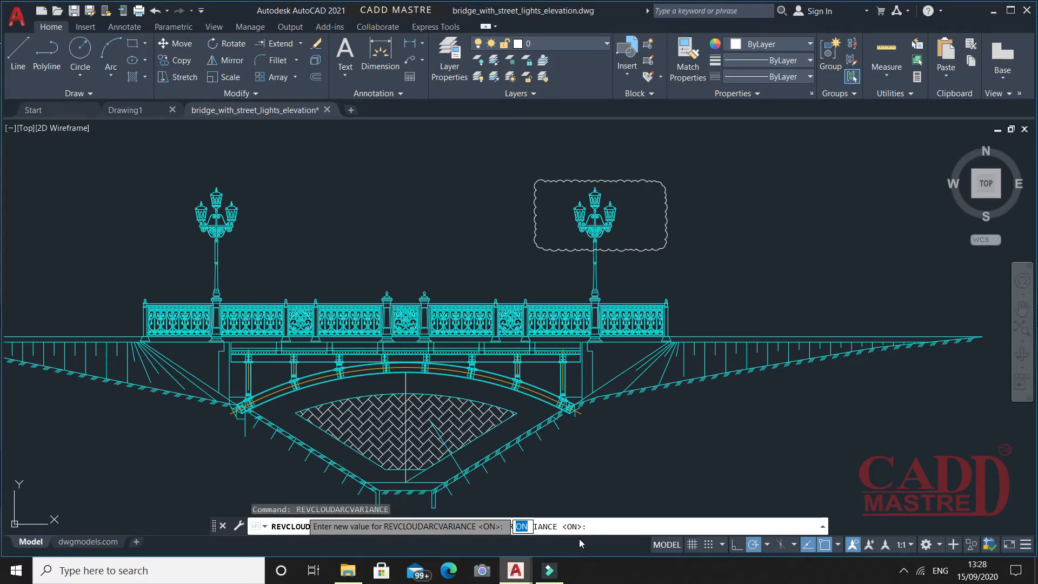
pyautogui.click(600, 528)
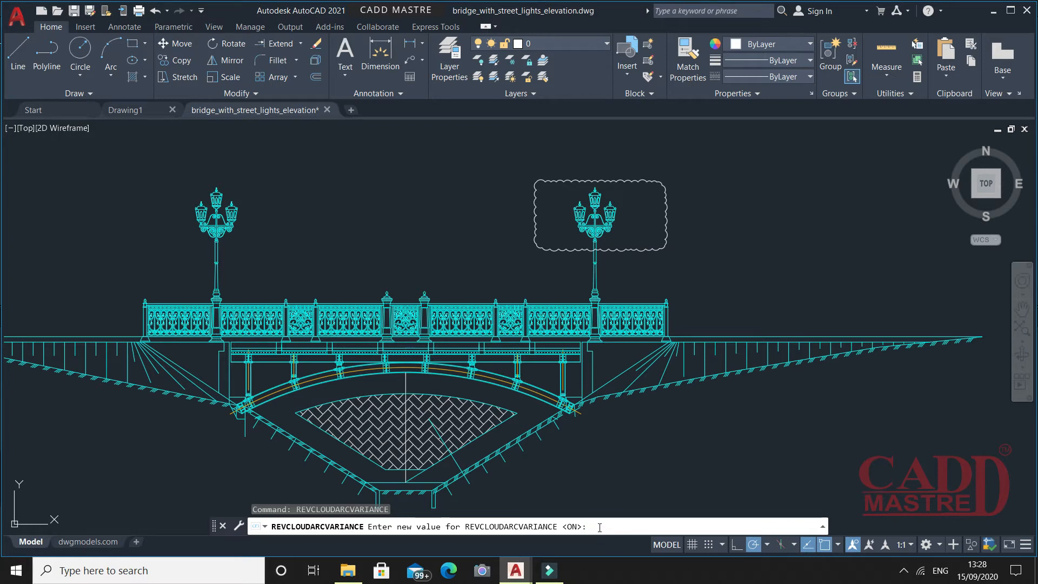
pyautogui.write('o')
pyautogui.write('ff')
pyautogui.press('Return')
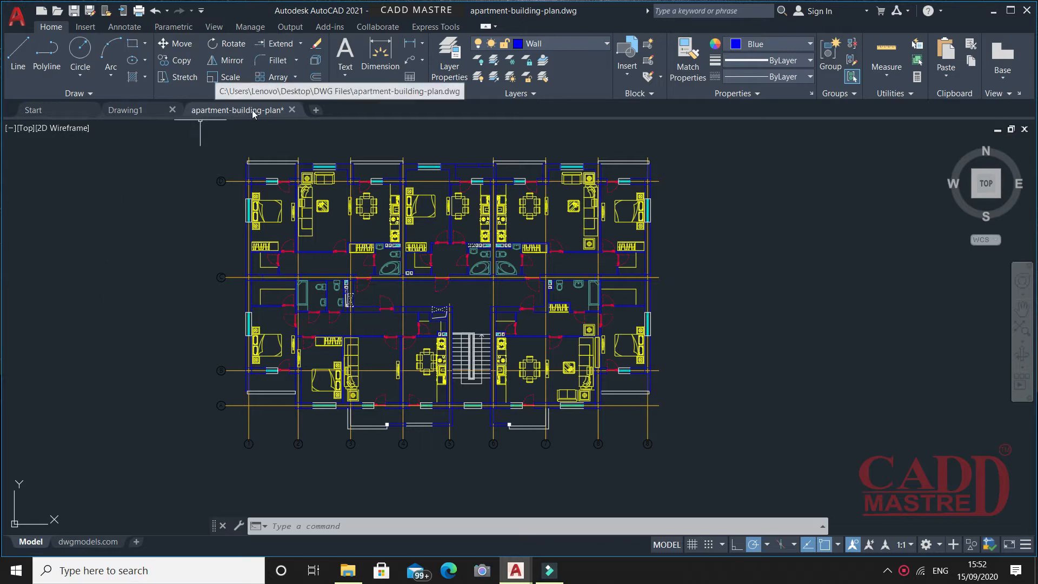
# - Examine the apartment building plan's layer list and the existing block names offered in the block definition, without defining a block
pyautogui.moveTo(235, 289)
pyautogui.mouseDown(button='middle')
pyautogui.moveTo(227, 295)
pyautogui.moveTo(267, 281)
pyautogui.mouseUp(button='middle')
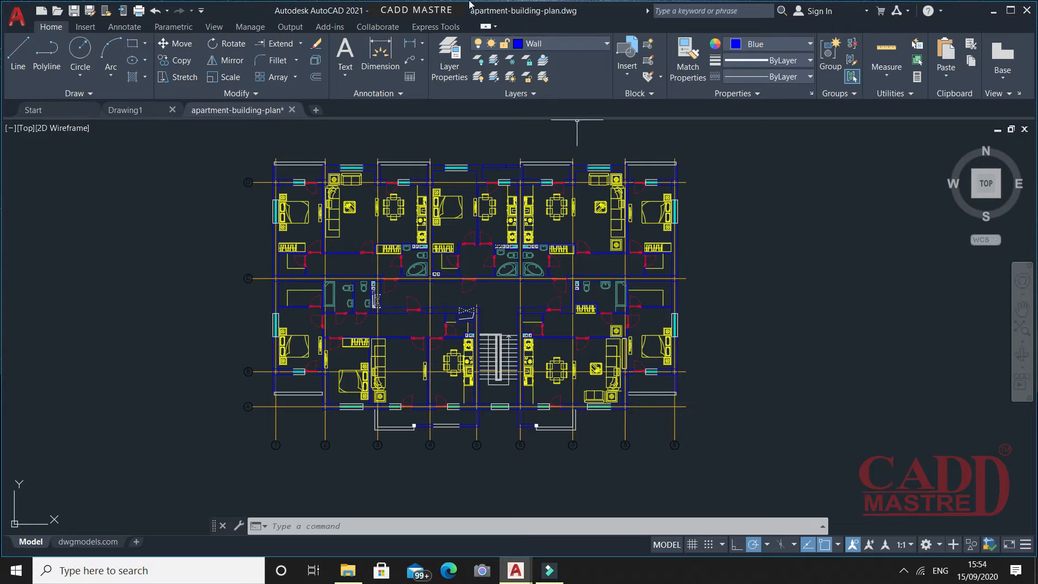
pyautogui.click(557, 45)
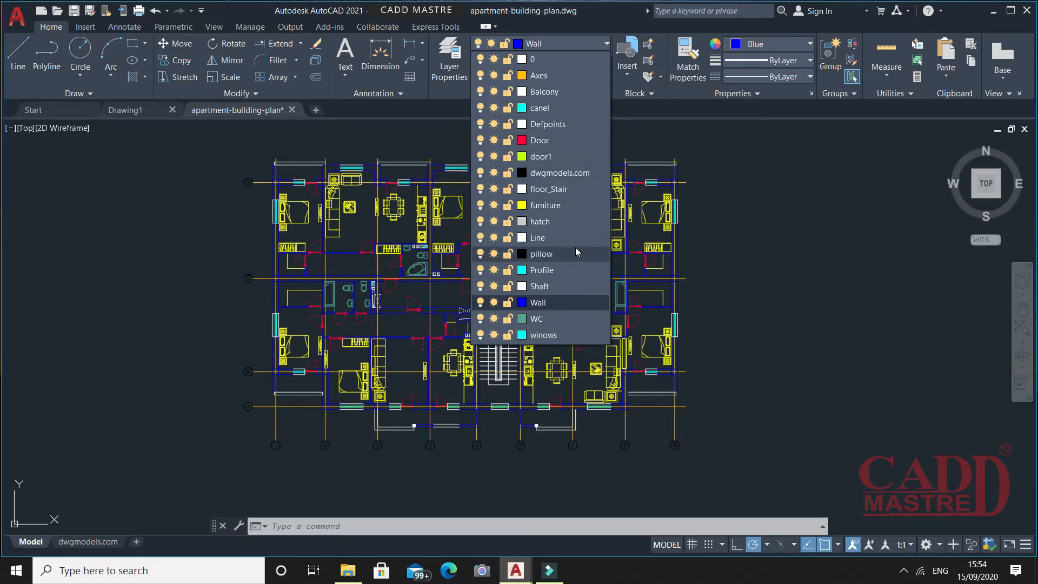
pyautogui.click(789, 193)
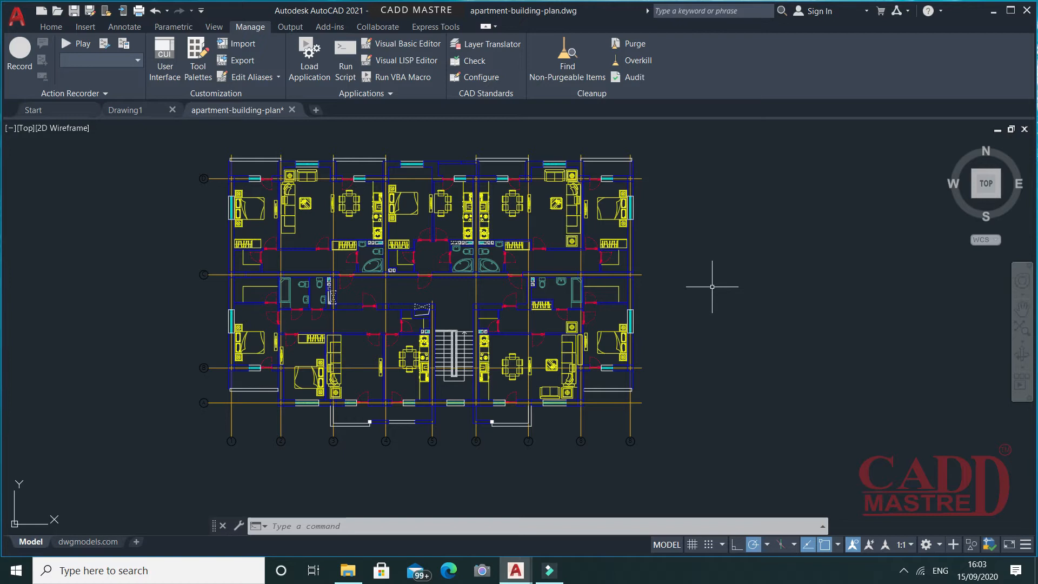
pyautogui.write('B')
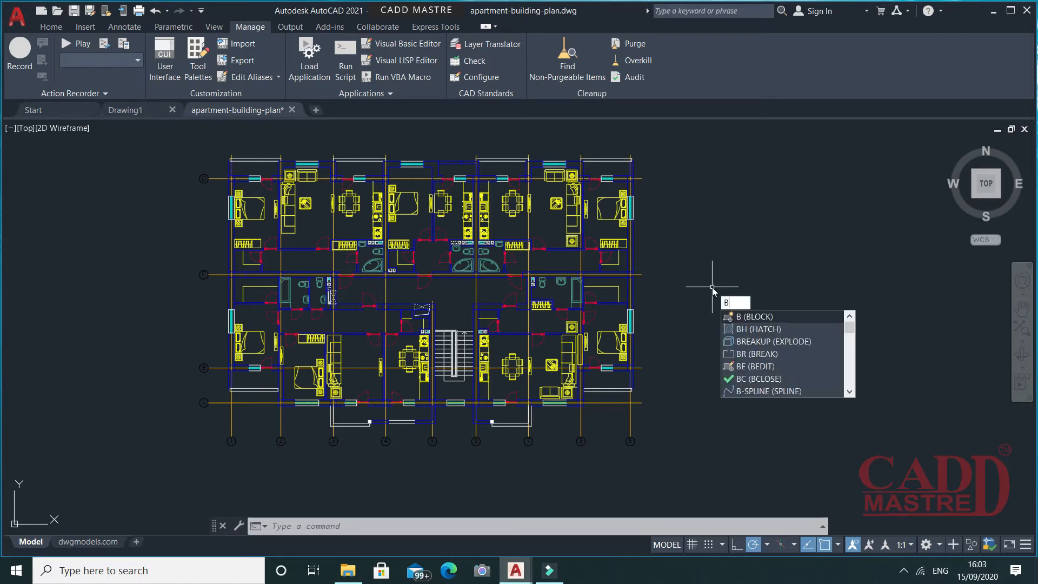
pyautogui.click(755, 317)
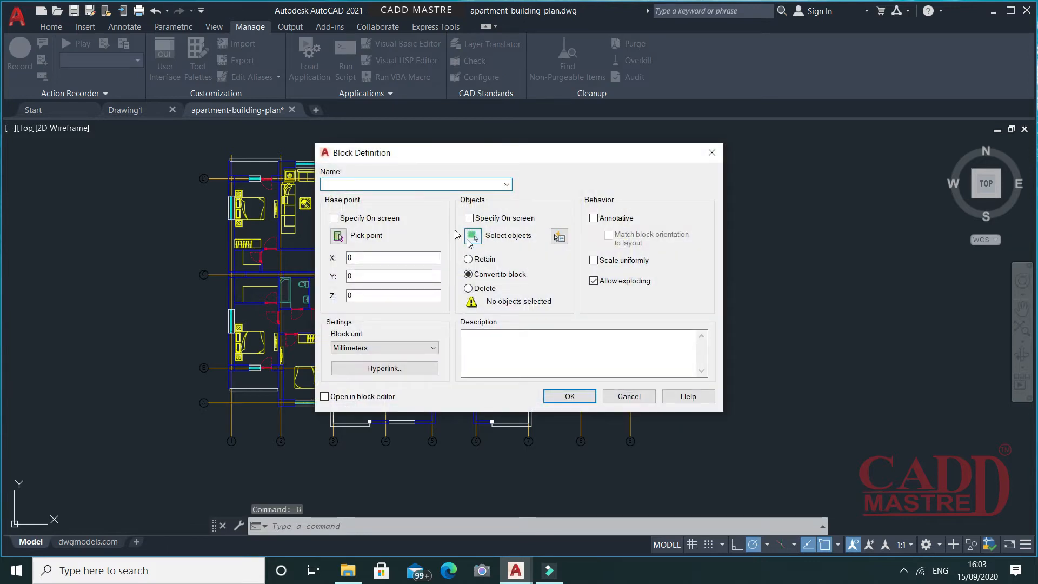
pyautogui.click(507, 185)
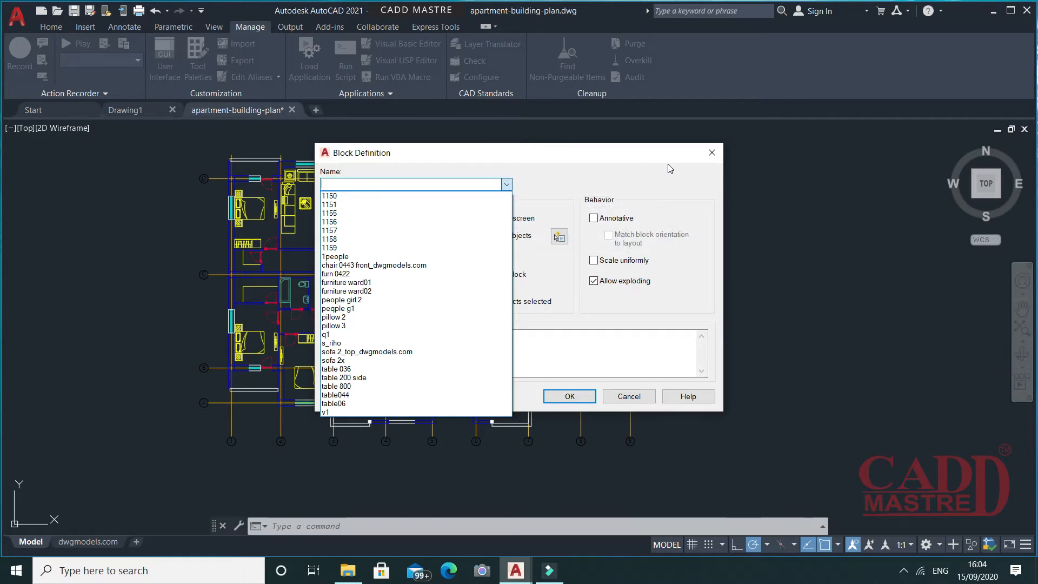
pyautogui.click(712, 152)
pyautogui.click(712, 153)
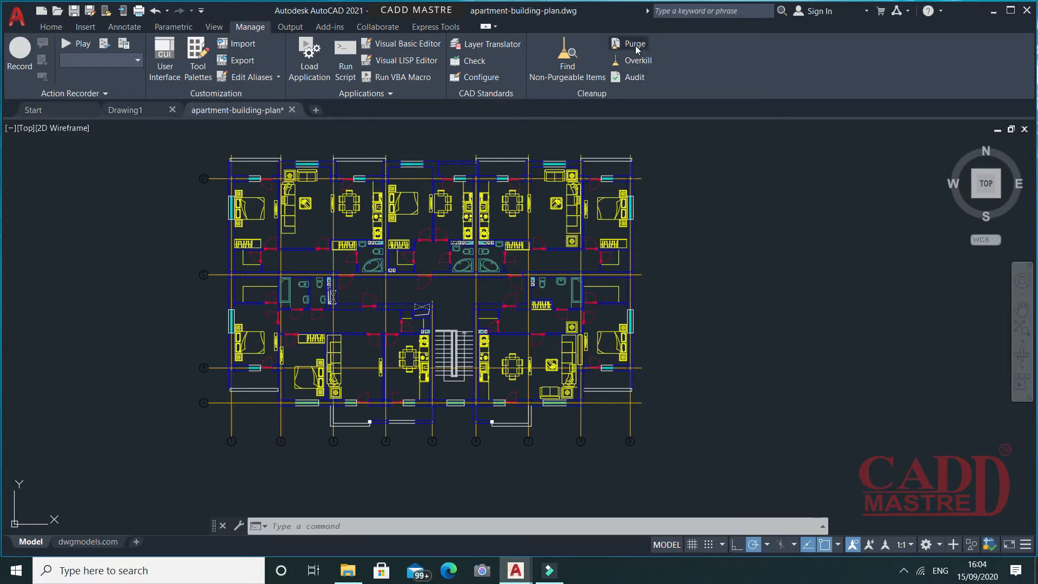
pyautogui.click(18, 20)
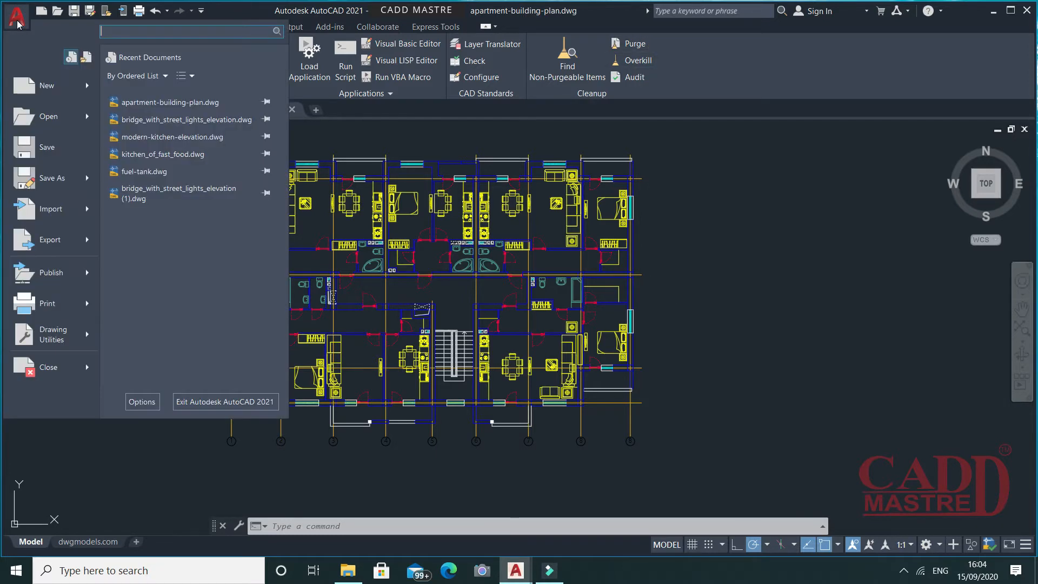
pyautogui.click(55, 338)
pyautogui.scroll(-1, 168, 352)
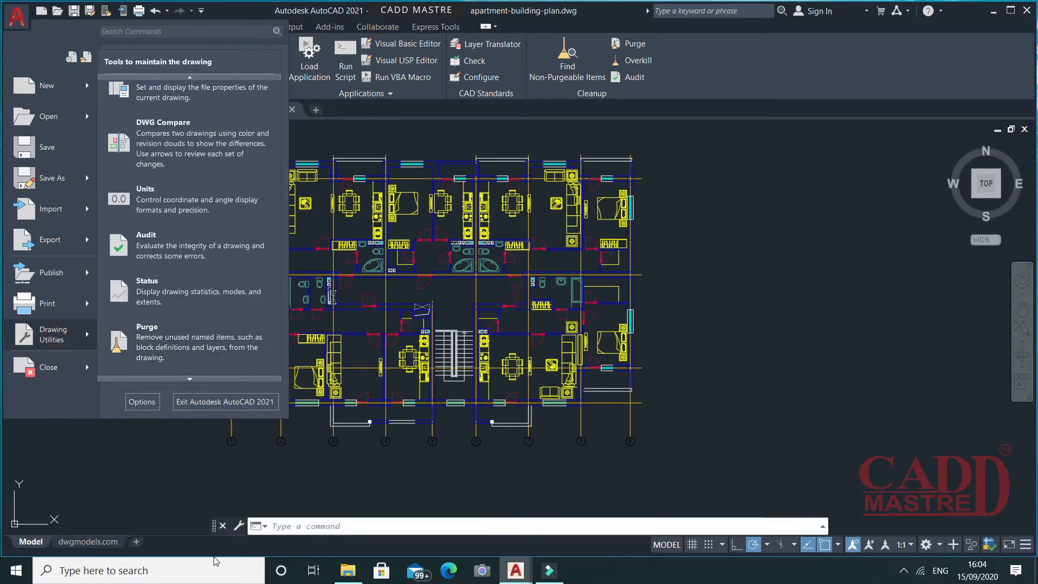
pyautogui.click(340, 526)
# - Open Purge for the apartment plan, list the unused blocks and move the dialog clear of the drawing
pyautogui.click(312, 525)
pyautogui.write('p')
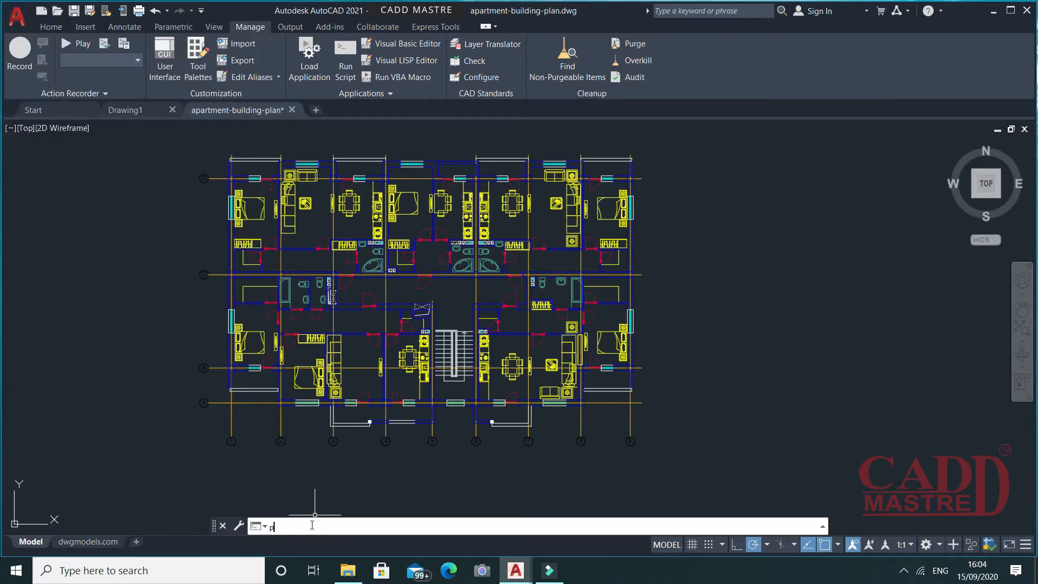
pyautogui.write('u')
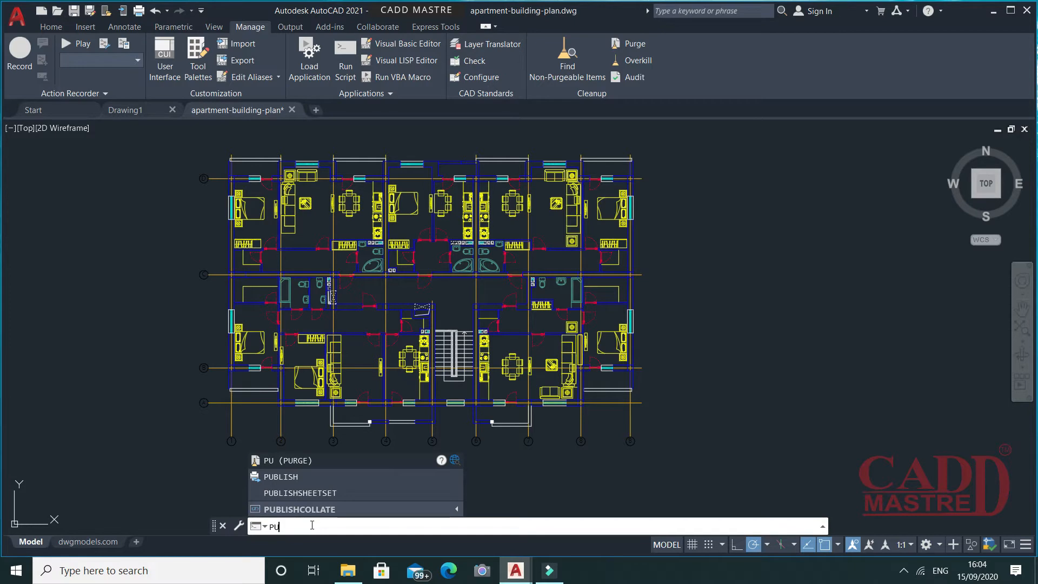
pyautogui.click(297, 463)
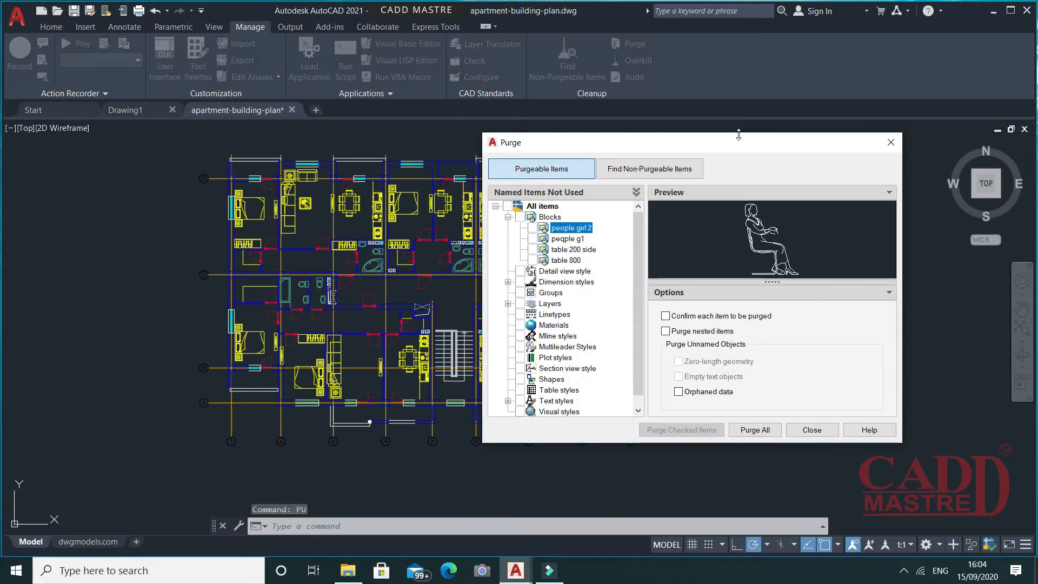
pyautogui.moveTo(729, 144); pyautogui.dragTo(616, 87)
pyautogui.moveTo(525, 85); pyautogui.dragTo(676, 50)
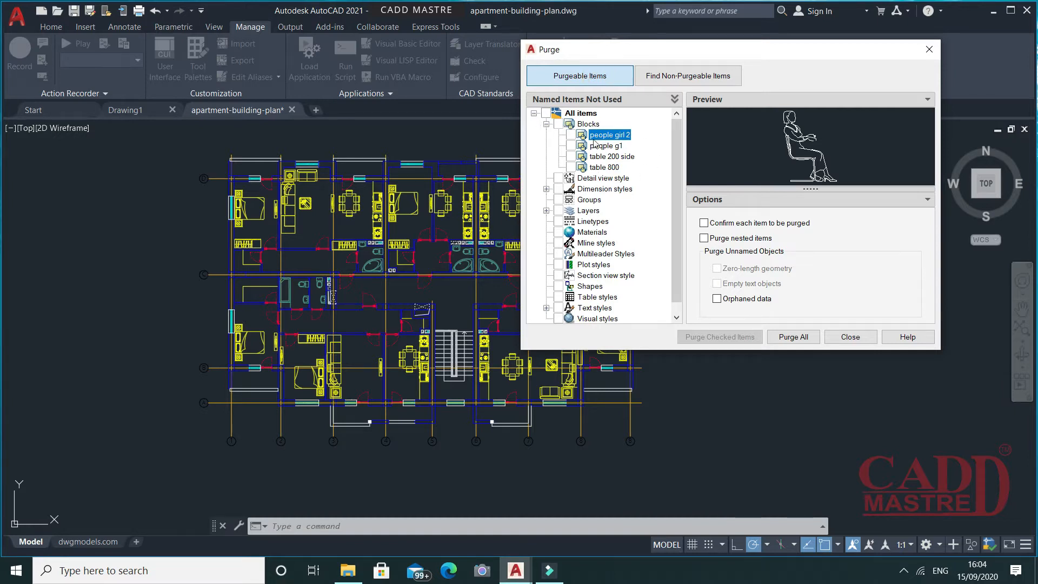
pyautogui.click(547, 124)
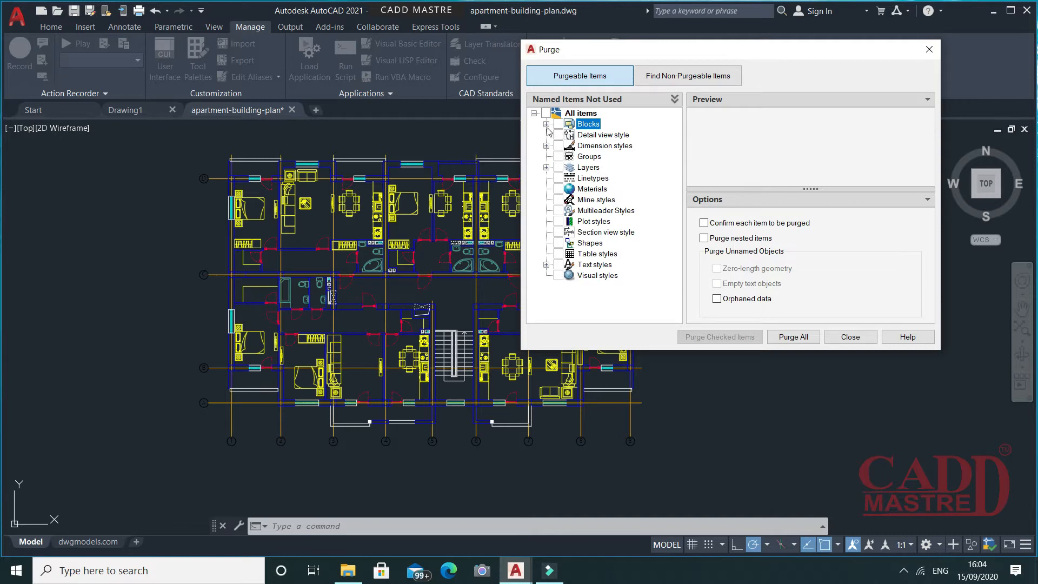
pyautogui.click(547, 124)
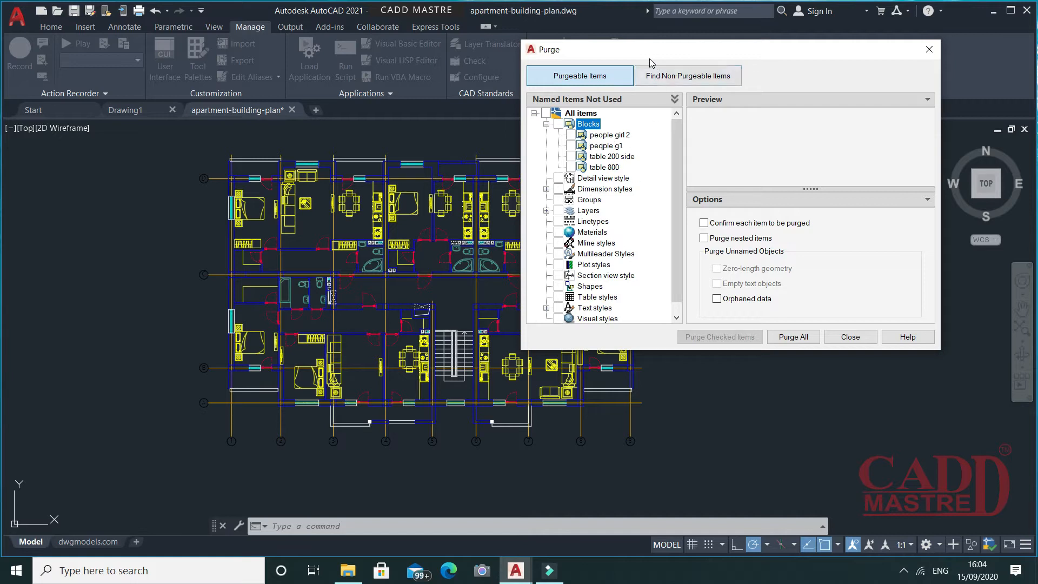
pyautogui.moveTo(650, 54); pyautogui.dragTo(791, 63)
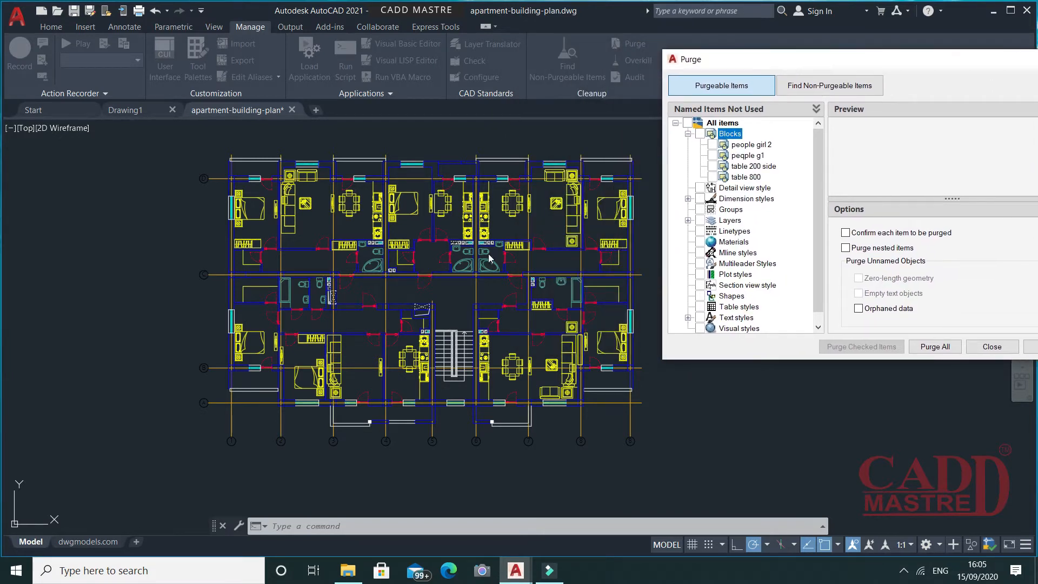
# - Mark the blocks people girl 2, peqple g1 and table 200 side for purging, with item confirmation and nested-item purging enabled
pyautogui.click(713, 145)
pyautogui.click(713, 155)
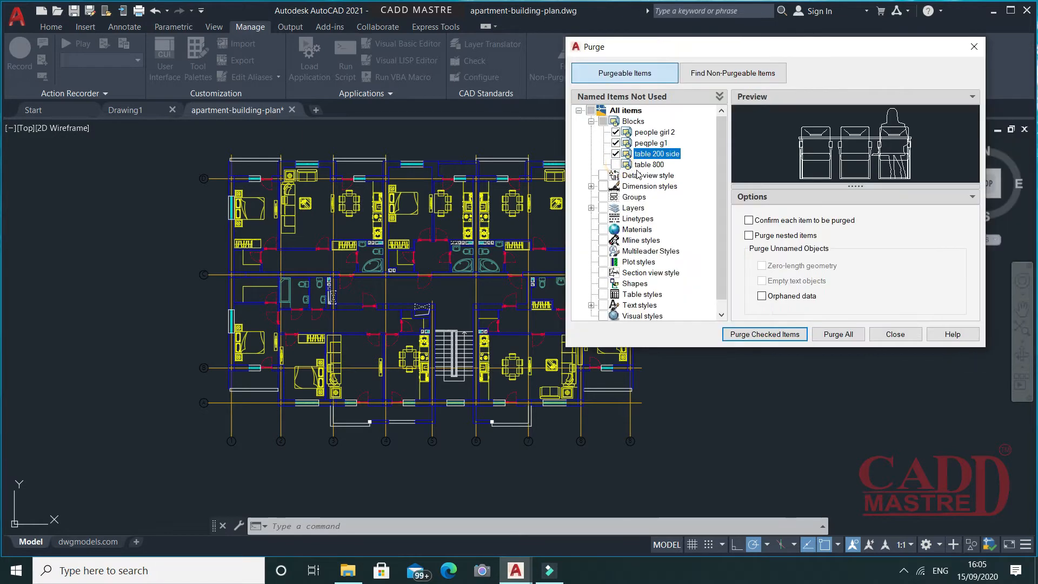
pyautogui.click(647, 133)
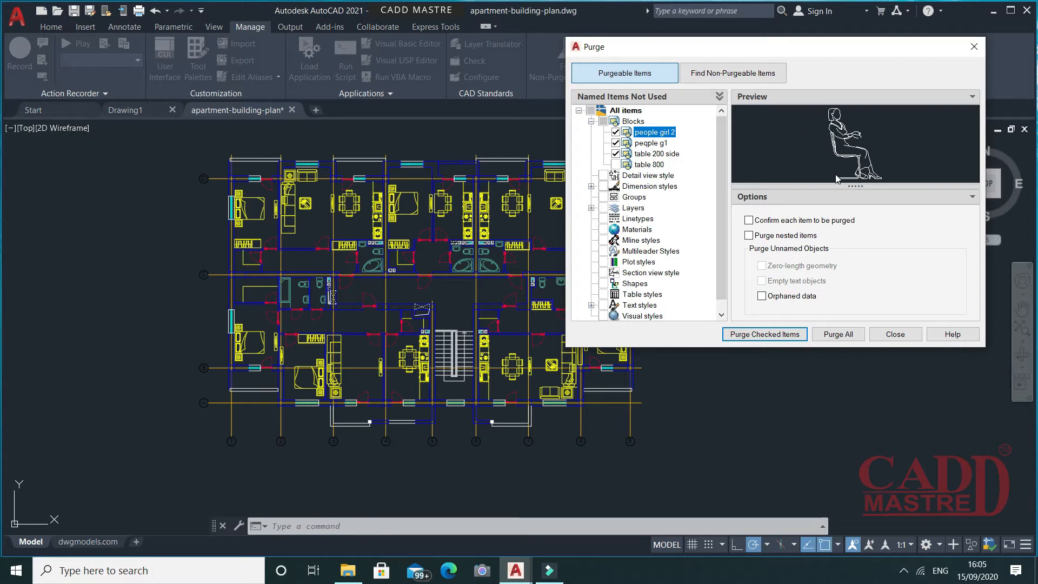
pyautogui.moveTo(855, 186)
pyautogui.mouseDown()
pyautogui.moveTo(855, 218)
pyautogui.moveTo(855, 176)
pyautogui.moveTo(855, 249)
pyautogui.moveTo(856, 187)
pyautogui.mouseUp()
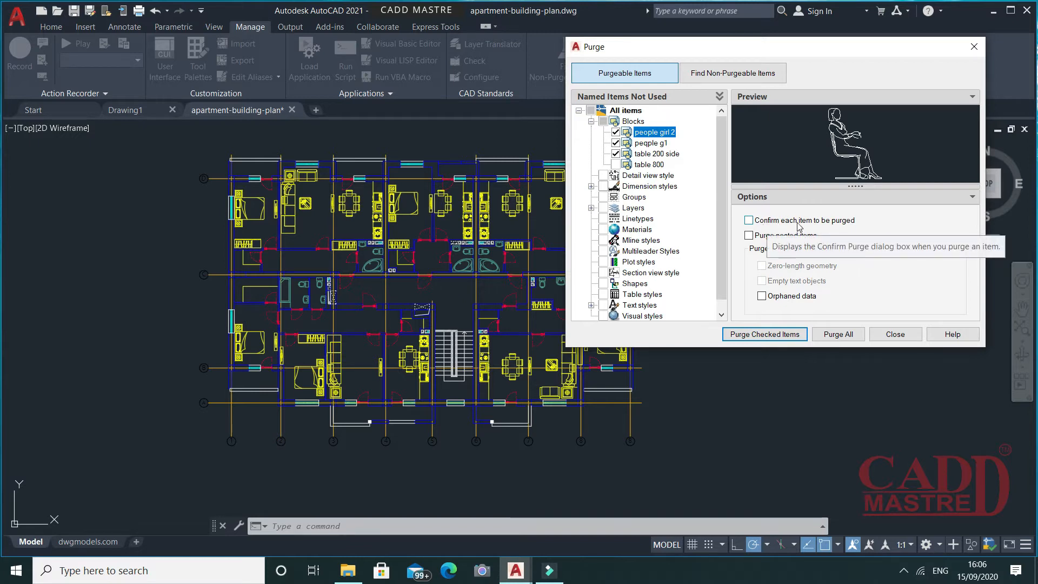
pyautogui.click(749, 221)
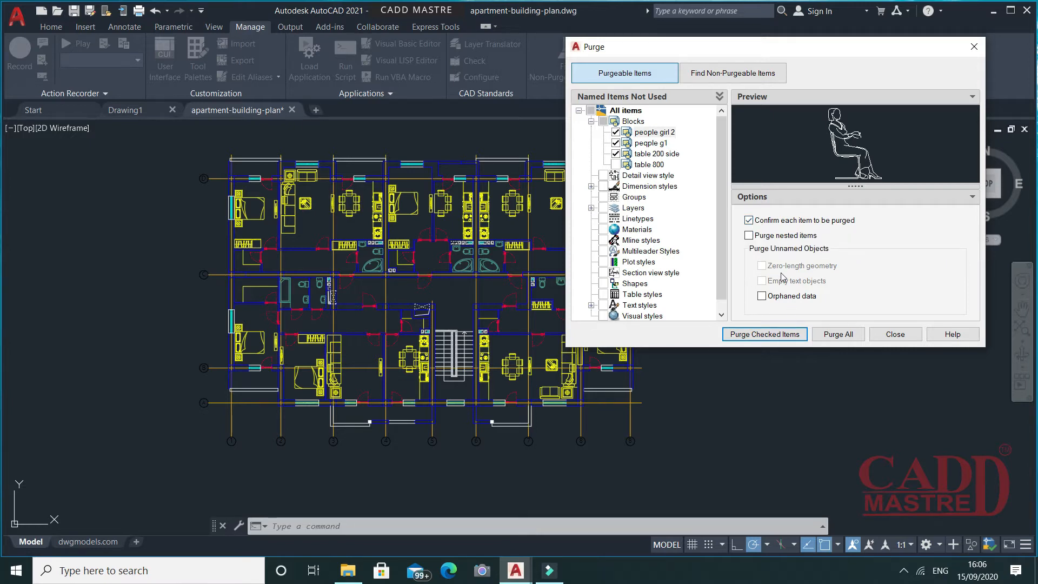
pyautogui.click(749, 236)
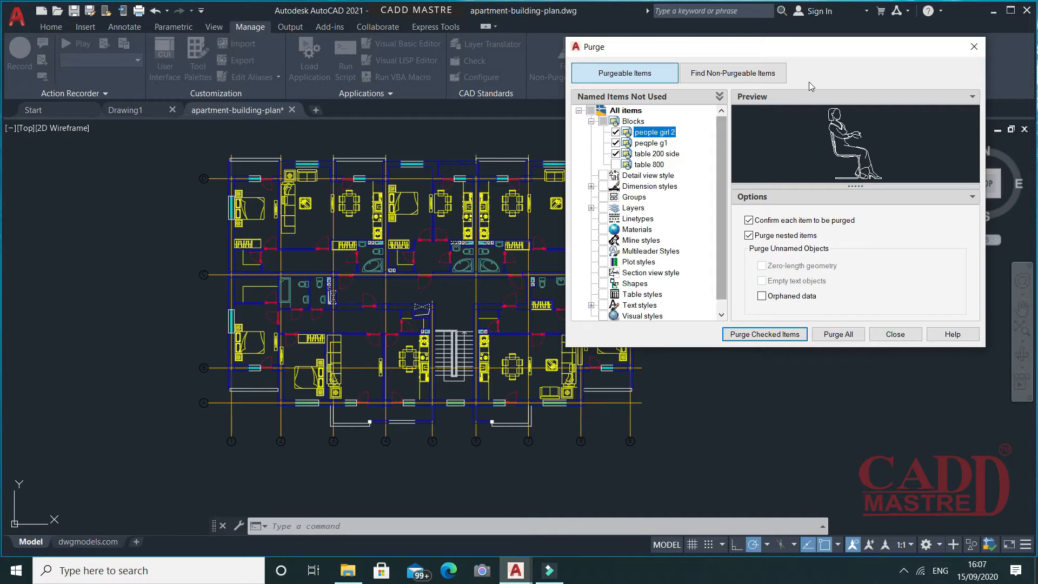
# - Switch Purge to the non-purgeable items and look through the blocks in use
pyautogui.click(730, 79)
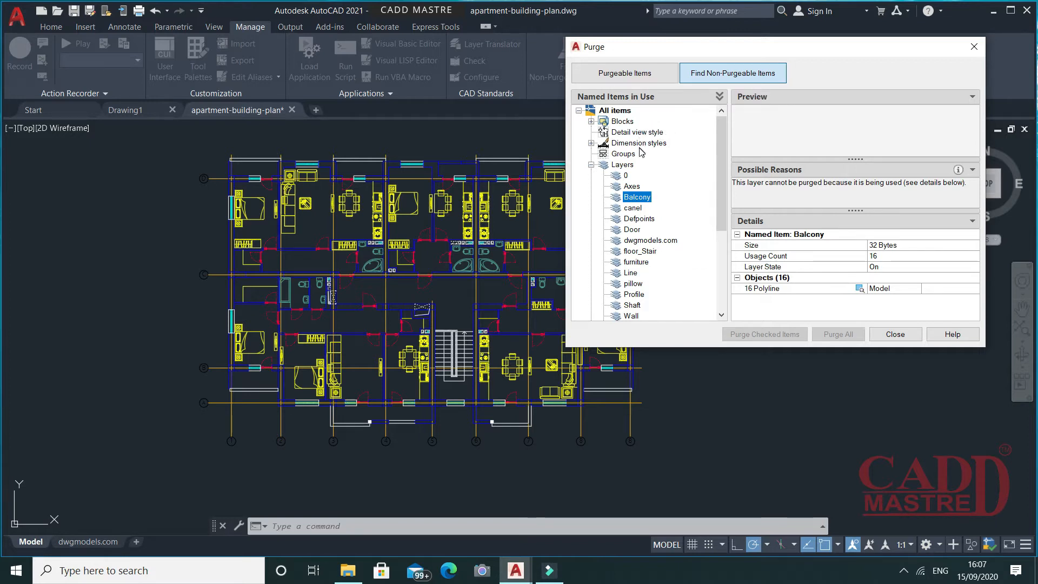
pyautogui.click(592, 122)
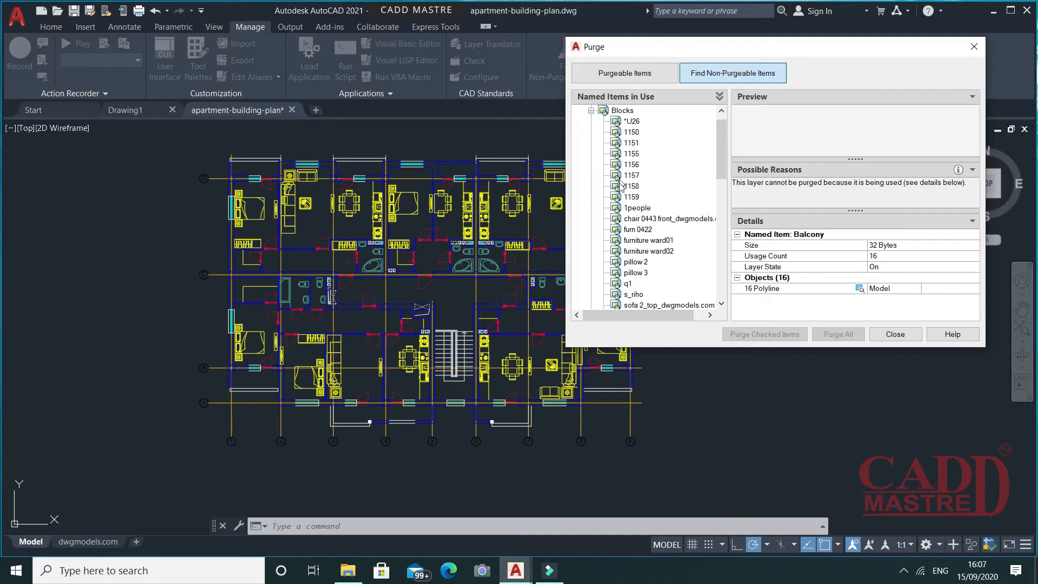
pyautogui.scroll(-2, 621, 187)
pyautogui.scroll(3, 649, 176)
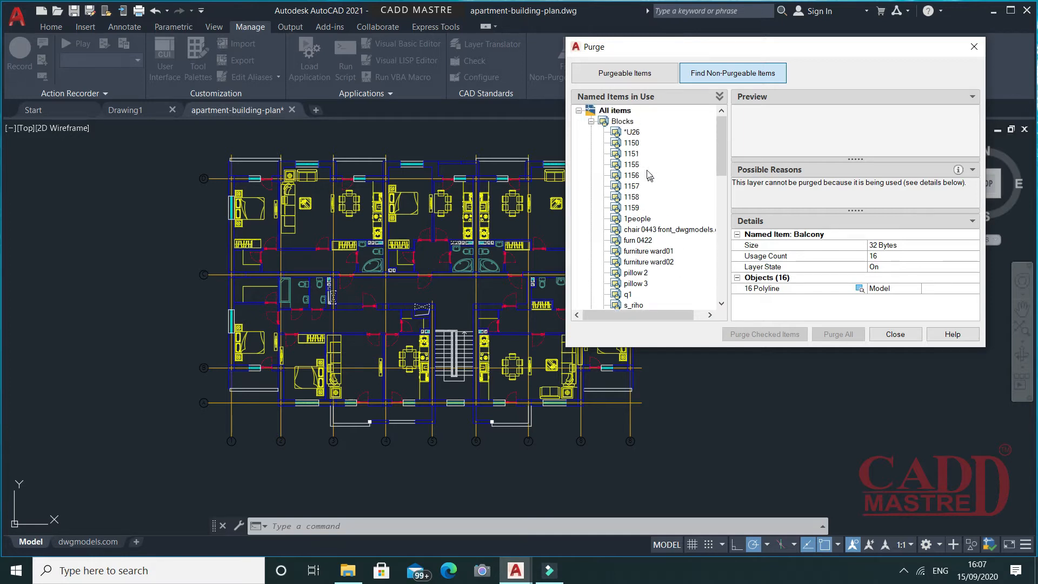
pyautogui.click(592, 122)
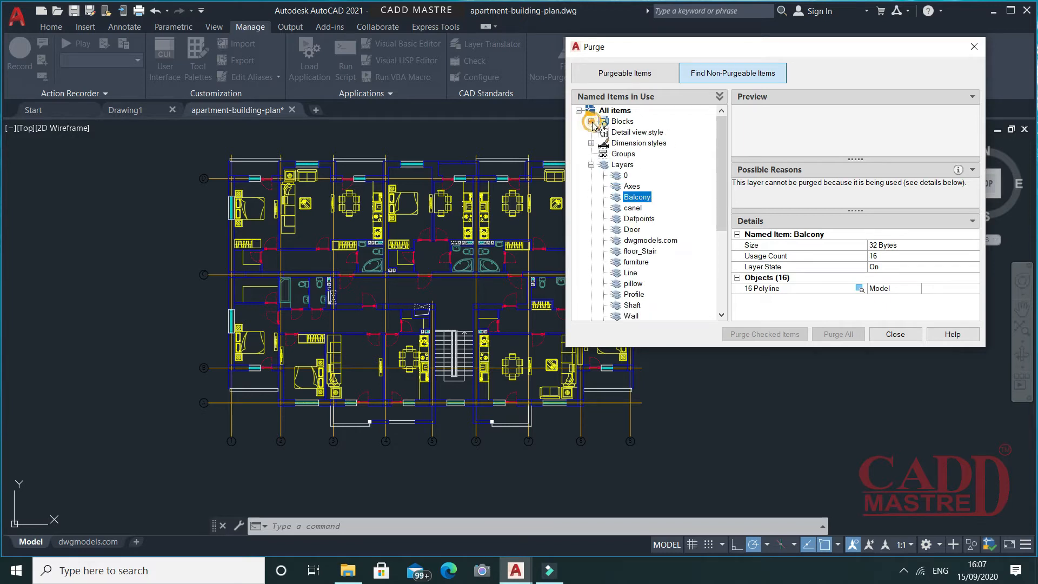
# - Examine the possible reasons and usage details that keep the floor_Stair and Door layers from being purged
pyautogui.click(591, 165)
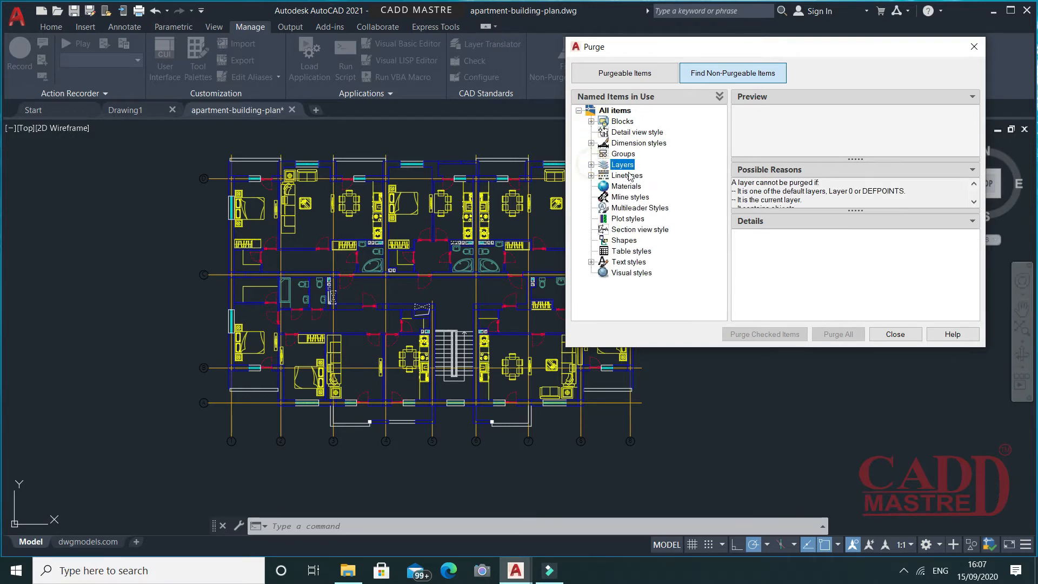
pyautogui.click(592, 164)
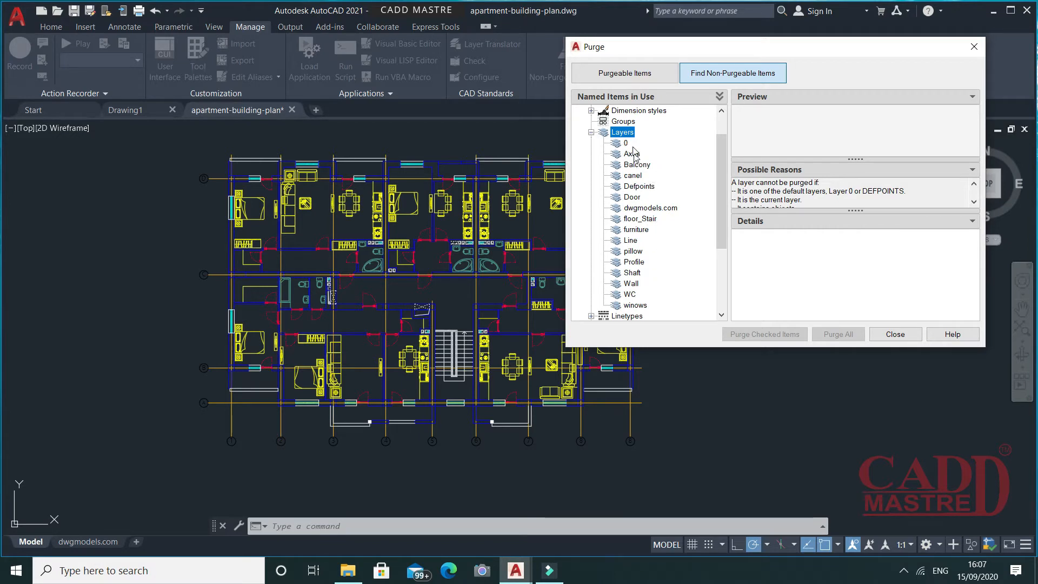
pyautogui.scroll(1, 629, 179)
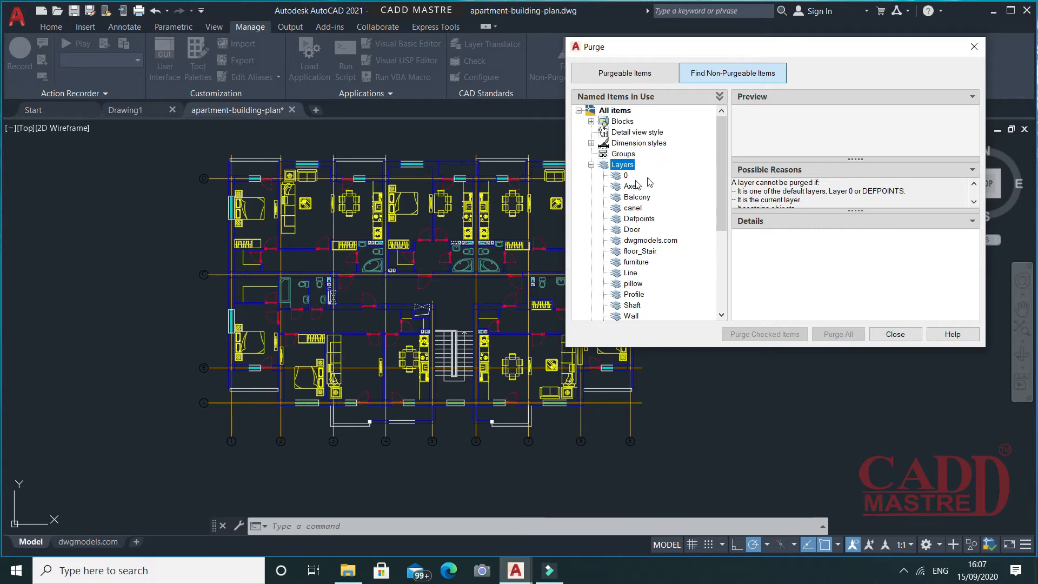
pyautogui.click(632, 251)
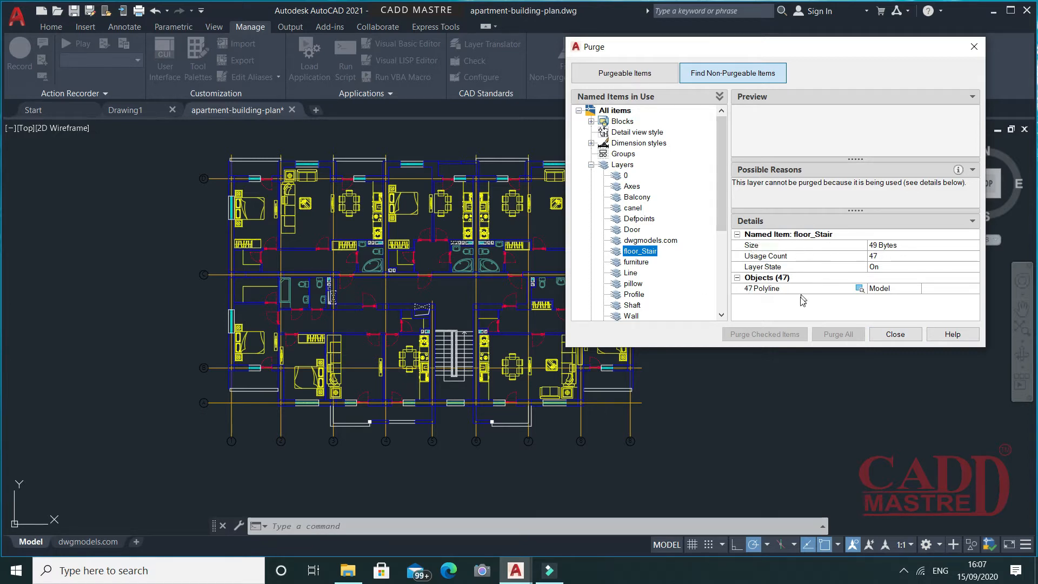
pyautogui.click(637, 231)
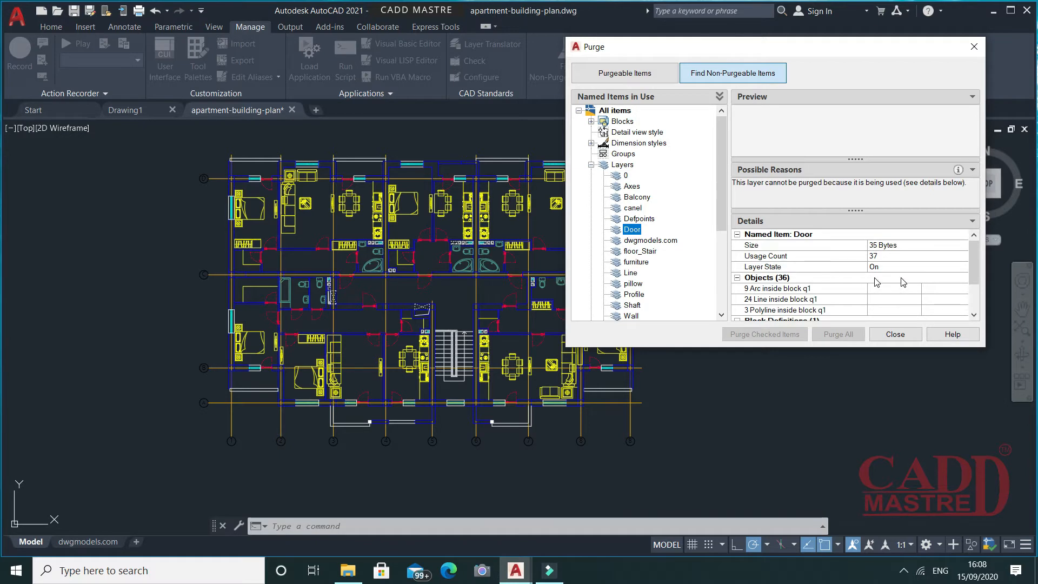
# - Examine the remaining usage details of the Door layer and the reasons the Wall layer cannot be purged
pyautogui.moveTo(978, 269); pyautogui.dragTo(978, 292)
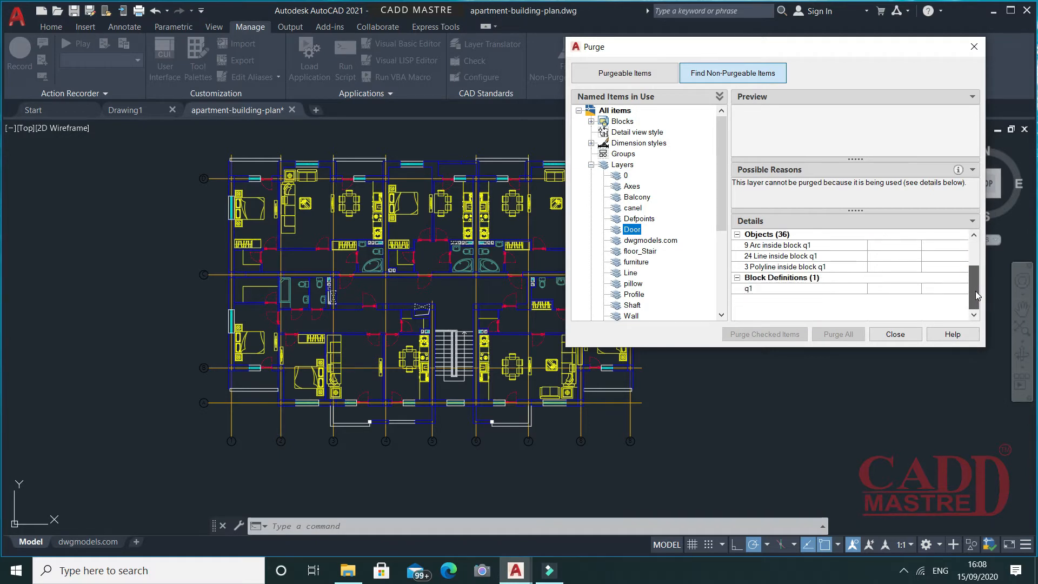
pyautogui.scroll(-1, 649, 292)
pyautogui.click(631, 296)
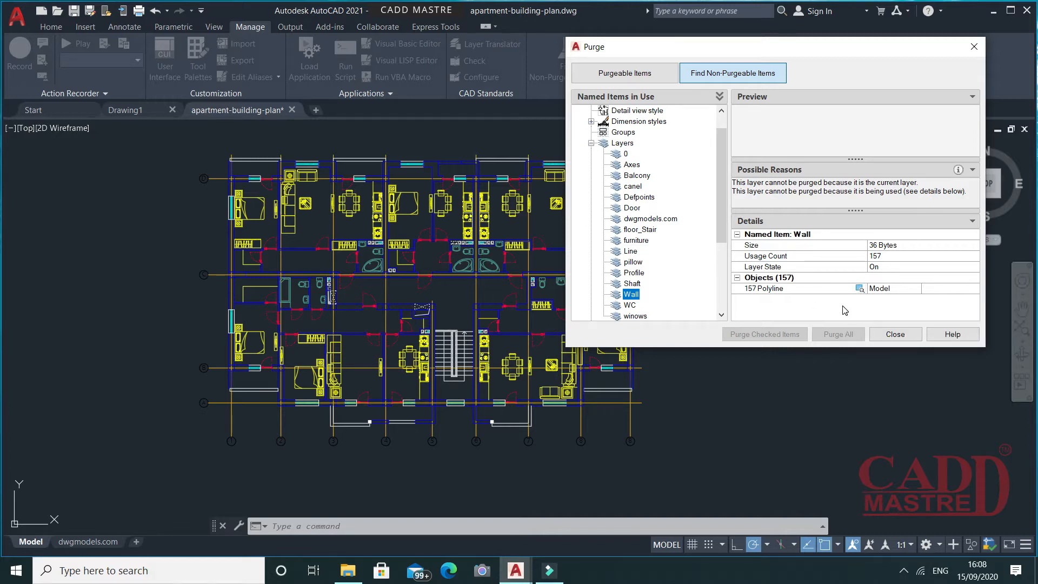
# - Select the polylines that use the Wall layer in the drawing from the Purge details and inspect them across the plan
pyautogui.click(860, 289)
pyautogui.moveTo(830, 297)
pyautogui.mouseDown(button='middle')
pyautogui.moveTo(797, 290)
pyautogui.moveTo(795, 277)
pyautogui.mouseUp(button='middle')
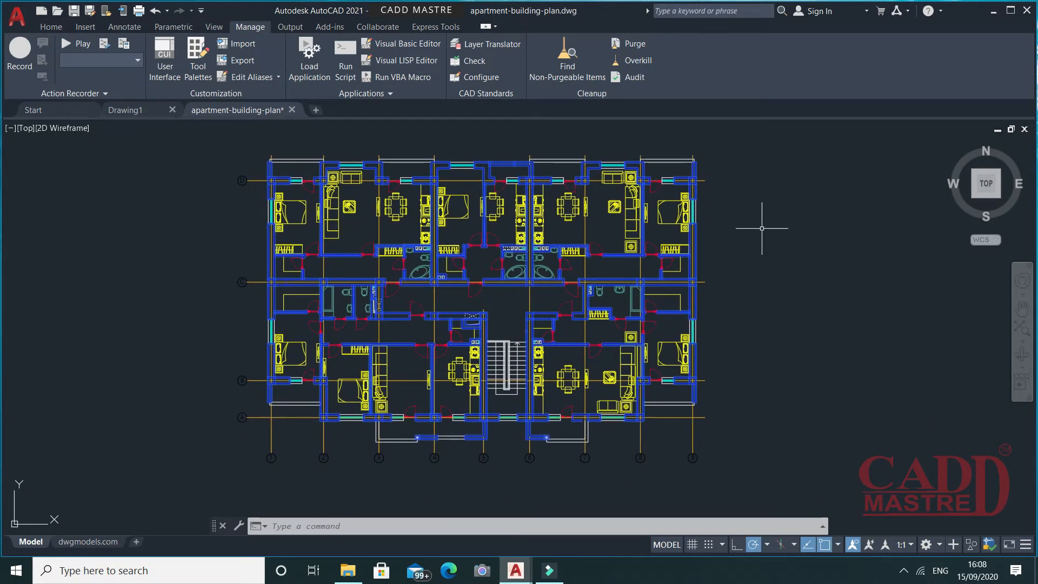
pyautogui.scroll(2, 616, 157)
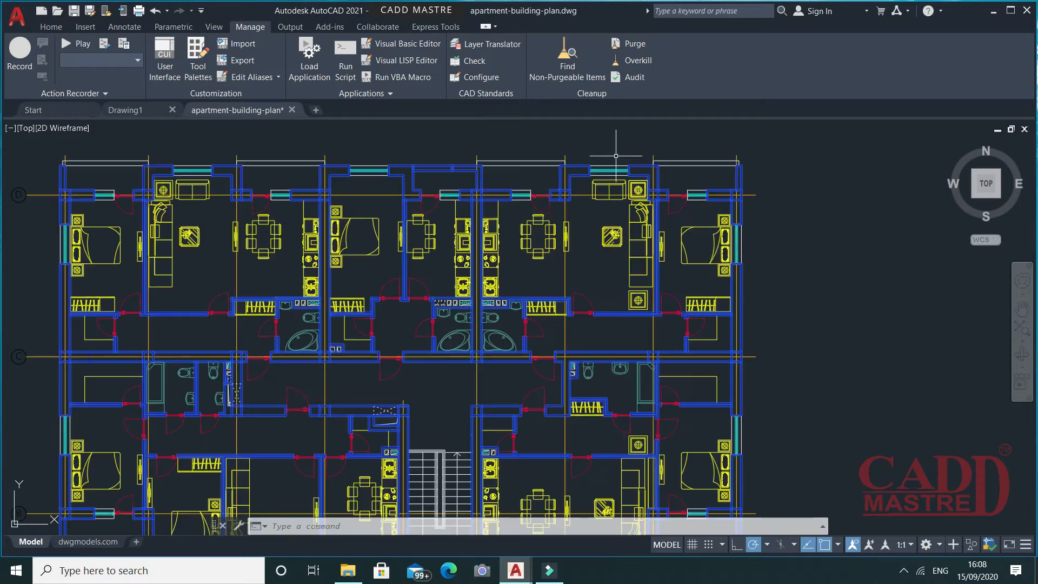
pyautogui.moveTo(781, 341)
pyautogui.mouseDown(button='middle')
pyautogui.moveTo(755, 327)
pyautogui.moveTo(767, 204)
pyautogui.mouseUp(button='middle')
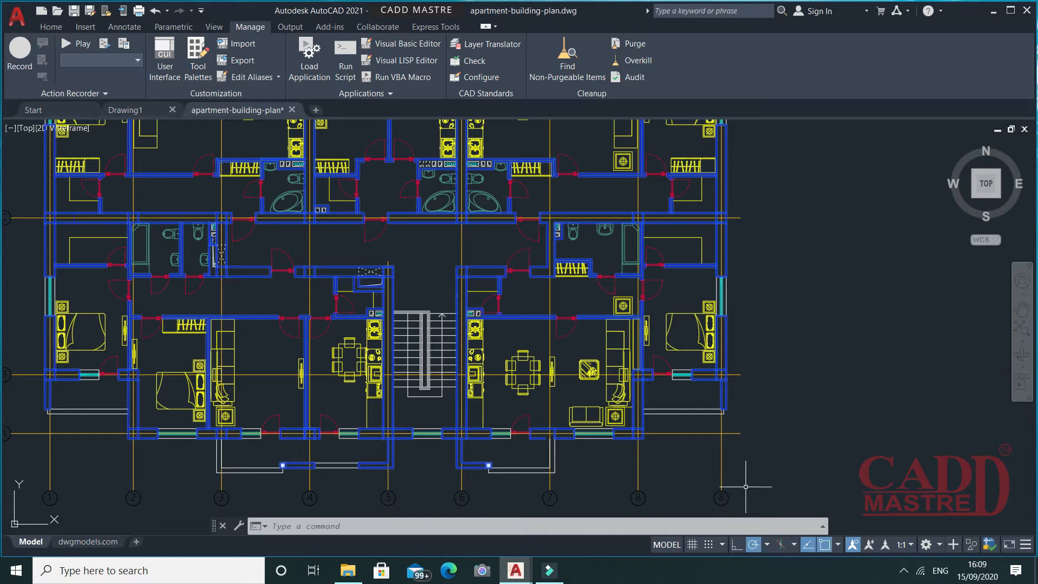
pyautogui.scroll(4, 712, 427)
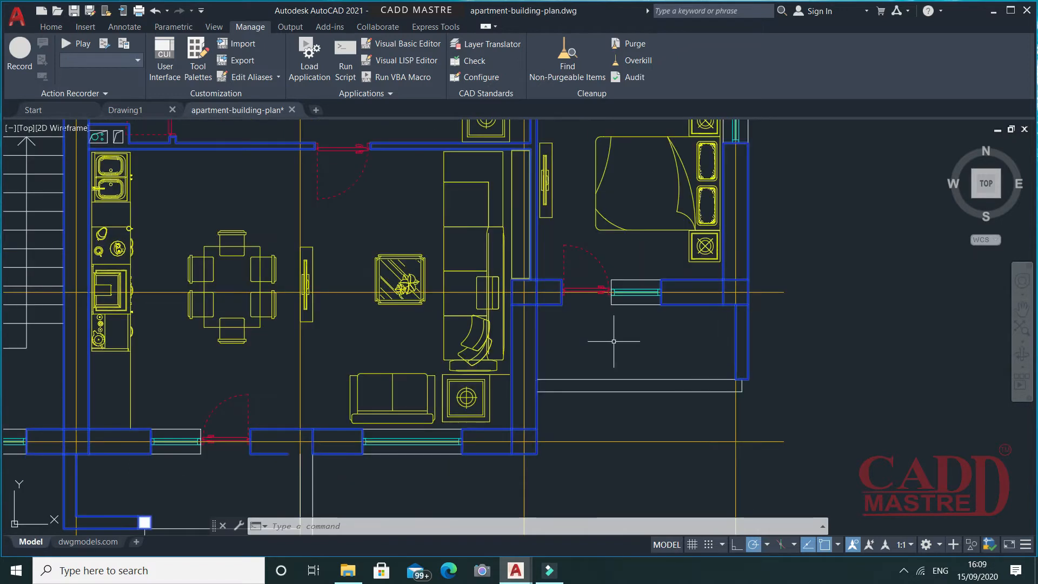
pyautogui.moveTo(641, 372)
pyautogui.mouseDown(button='middle')
pyautogui.moveTo(805, 303)
pyautogui.moveTo(927, 304)
pyautogui.moveTo(910, 451)
pyautogui.moveTo(898, 472)
pyautogui.mouseUp(button='middle')
pyautogui.scroll(-4, 754, 342)
pyautogui.moveTo(740, 207)
pyautogui.mouseDown(button='middle')
pyautogui.moveTo(703, 336)
pyautogui.moveTo(680, 372)
pyautogui.mouseUp(button='middle')
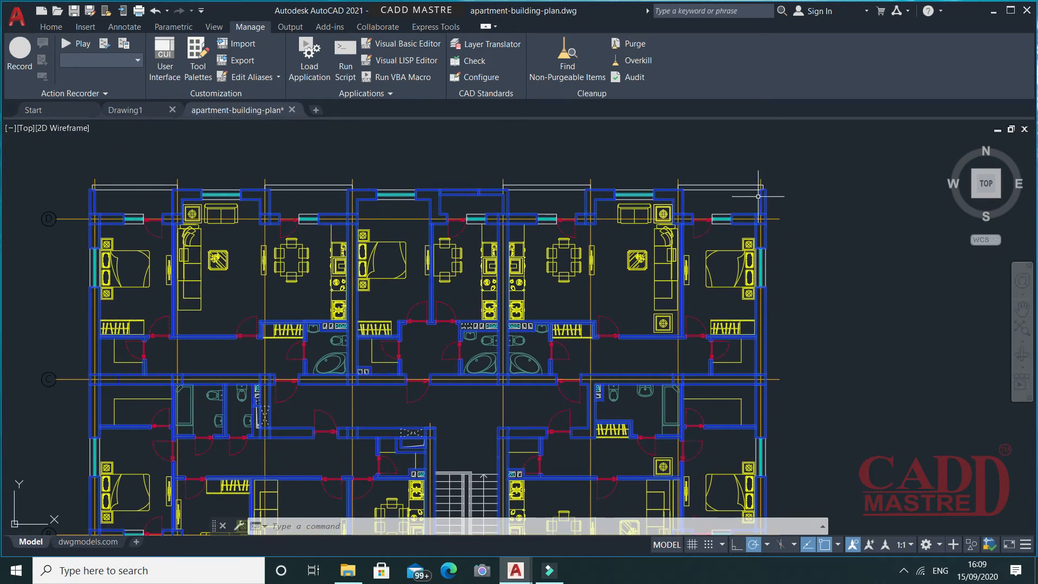
pyautogui.scroll(2, 496, 193)
pyautogui.moveTo(722, 210); pyautogui.dragTo(644, 219, button='middle')
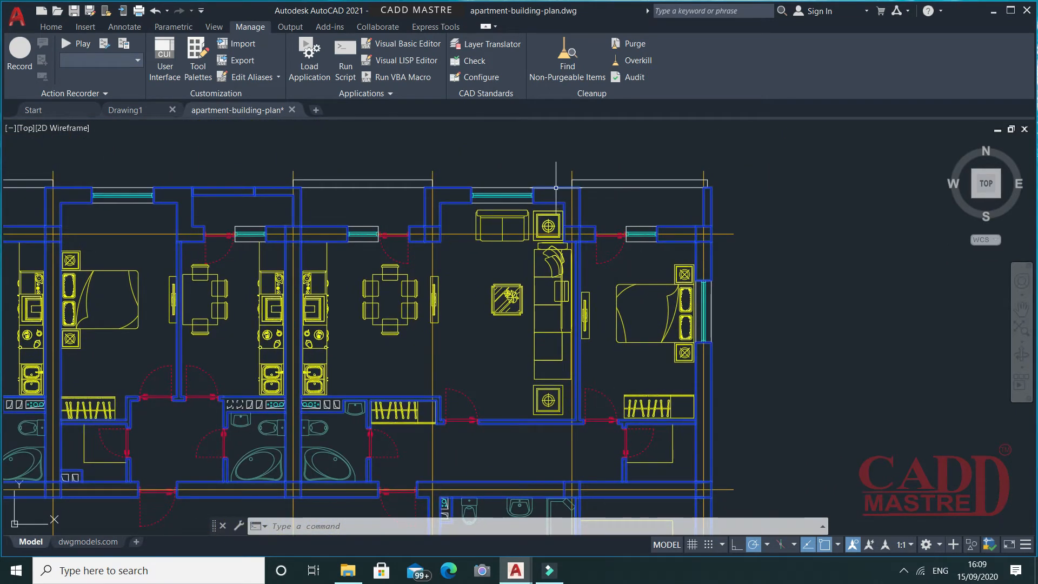
# - Reassign the selected wall polylines to the pillow layer through Quick Properties and clear the selection
pyautogui.hotkey('ctrl', 'shift', 'p')
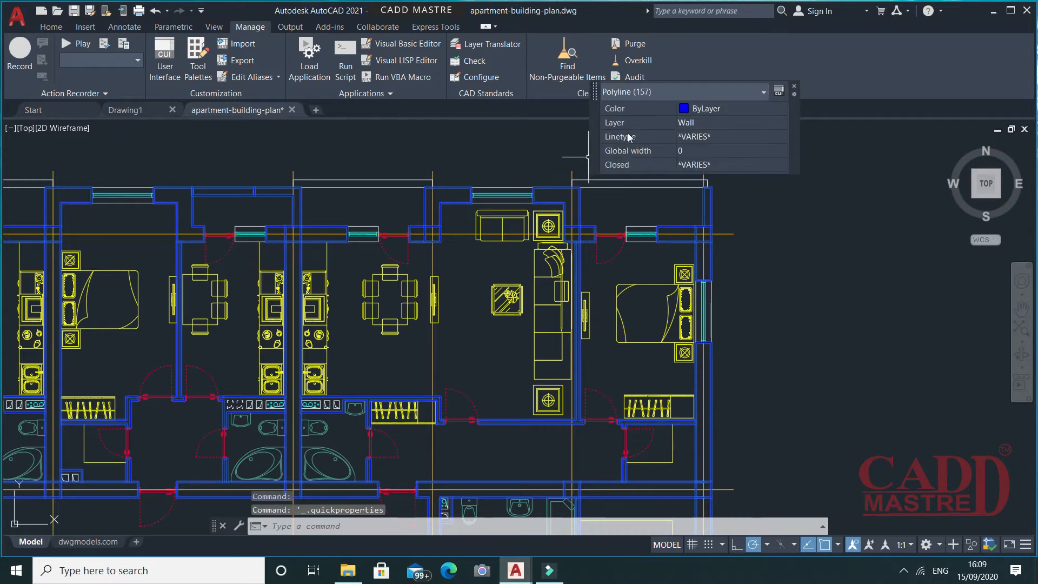
pyautogui.click(738, 123)
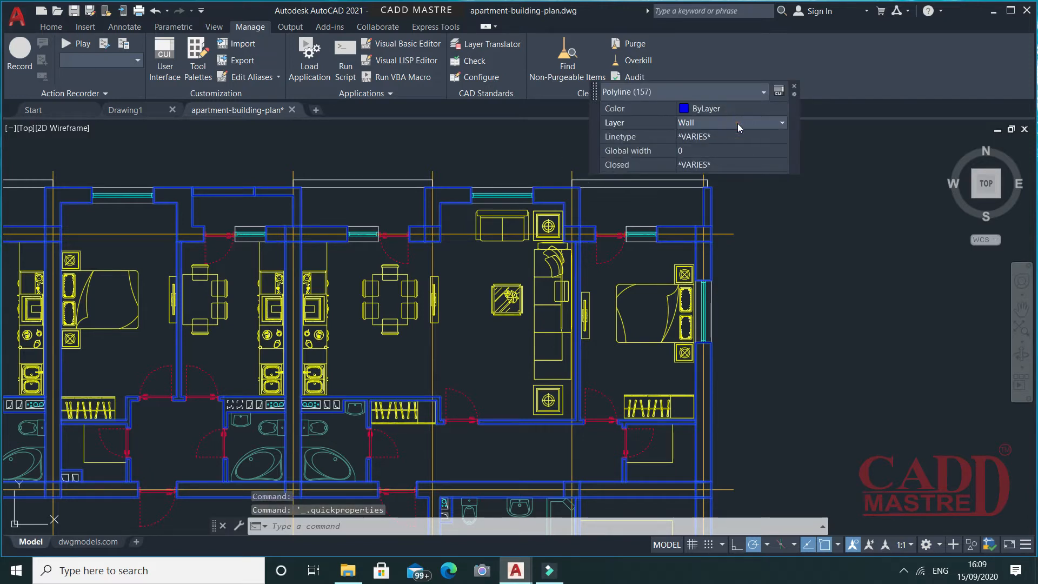
pyautogui.click(737, 123)
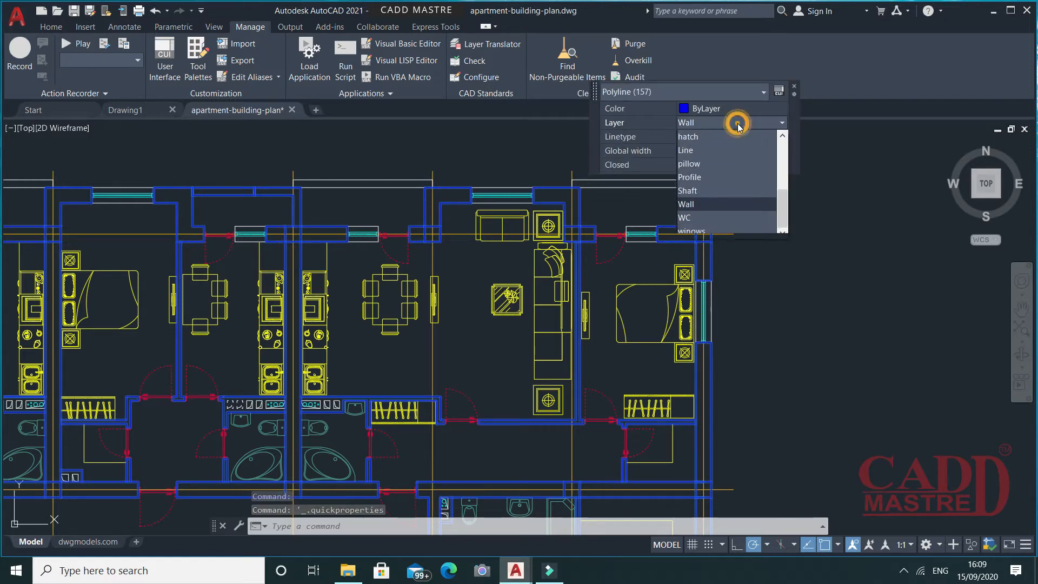
pyautogui.click(706, 163)
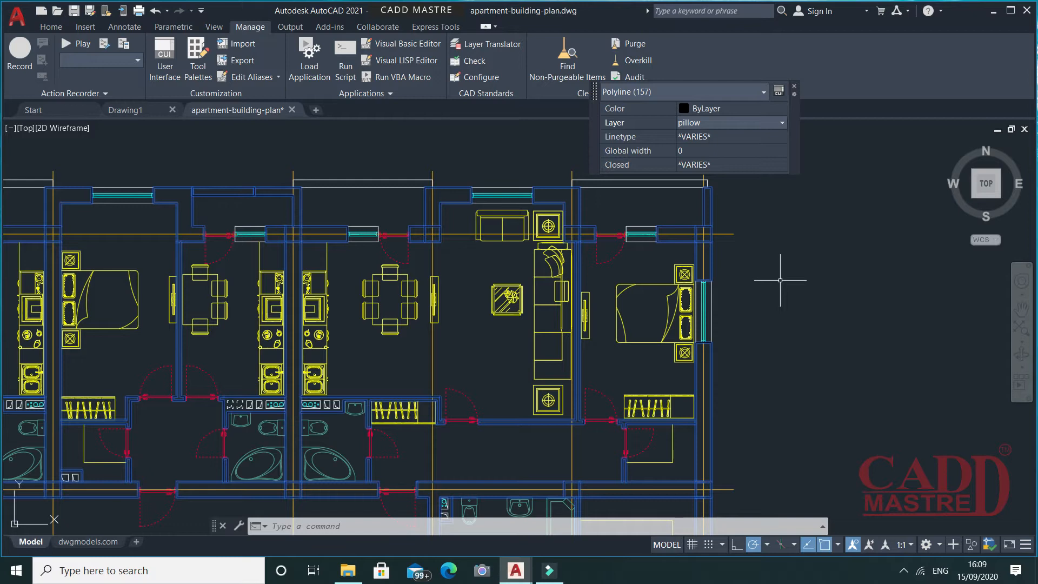
pyautogui.press('Escape')
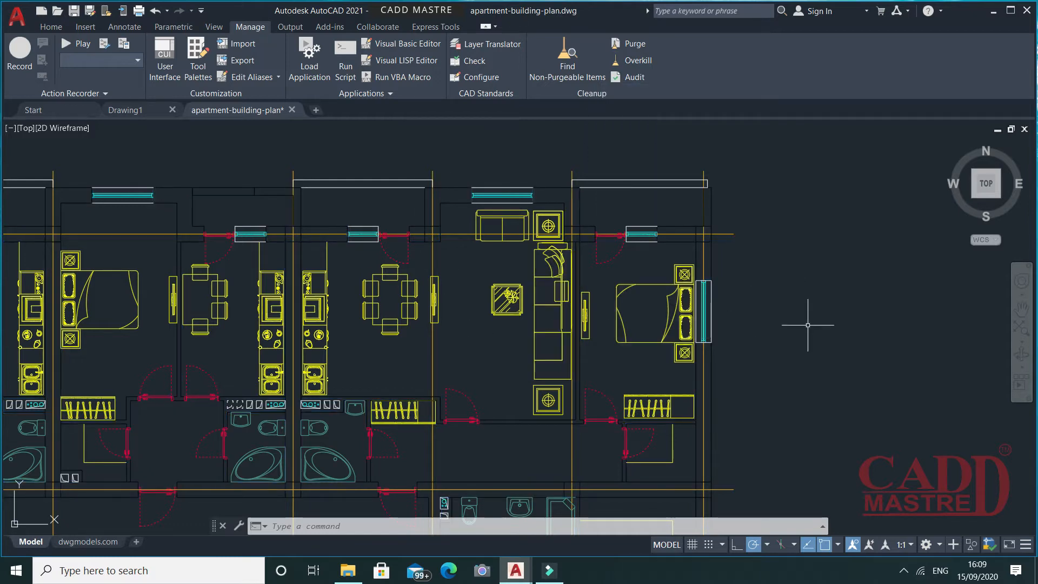
pyautogui.scroll(-2, 807, 324)
pyautogui.moveTo(808, 324); pyautogui.dragTo(825, 244, button='middle')
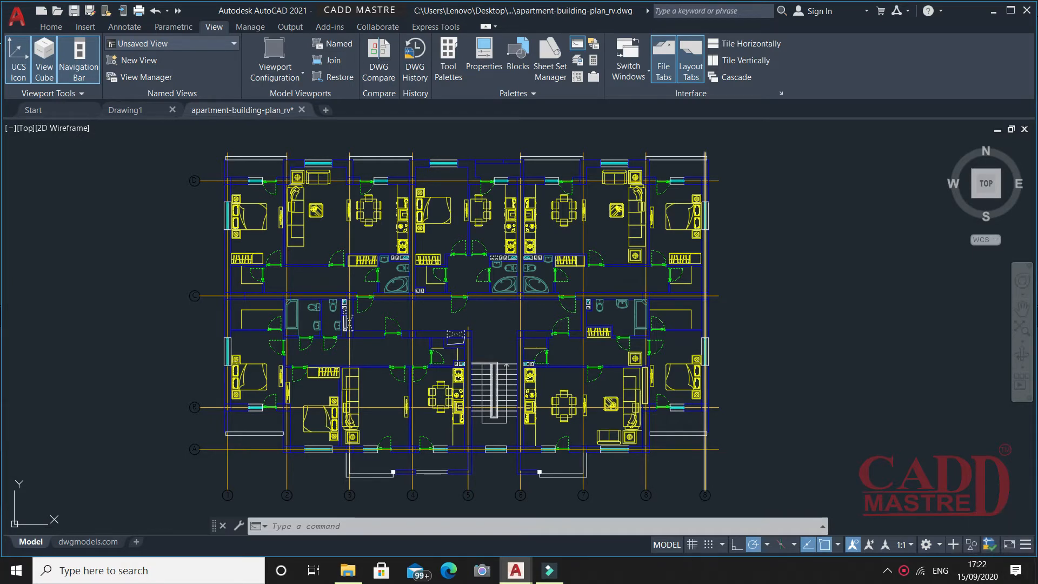
# - Examine the revised apartment plan, including the coffee tables, dining sets and doors in the different rooms
pyautogui.moveTo(319, 225); pyautogui.dragTo(307, 196, button='middle')
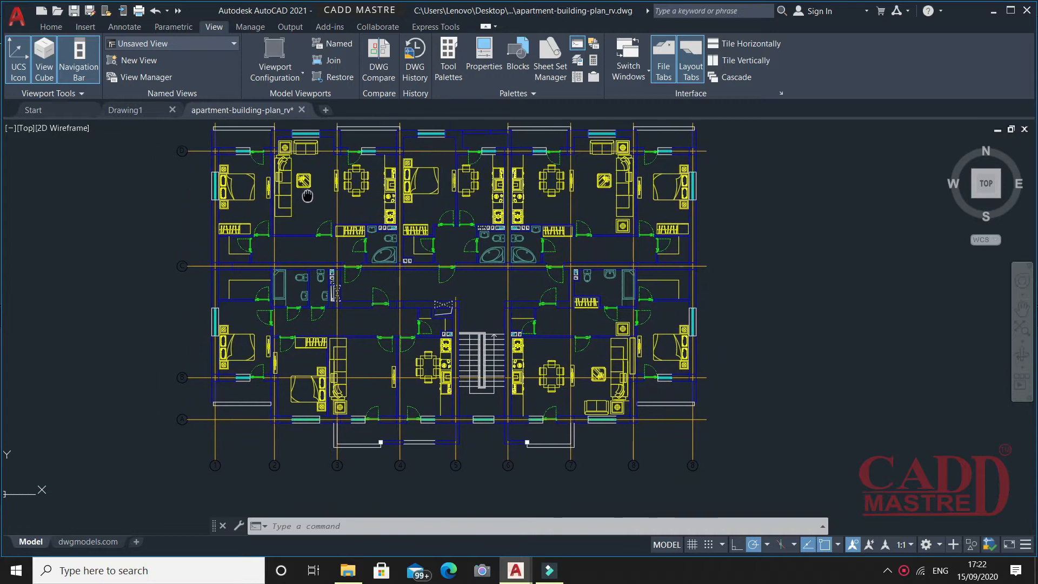
pyautogui.scroll(2, 388, 218)
pyautogui.moveTo(388, 219)
pyautogui.mouseDown(button='middle')
pyautogui.moveTo(348, 261)
pyautogui.moveTo(306, 272)
pyautogui.moveTo(386, 235)
pyautogui.mouseUp(button='middle')
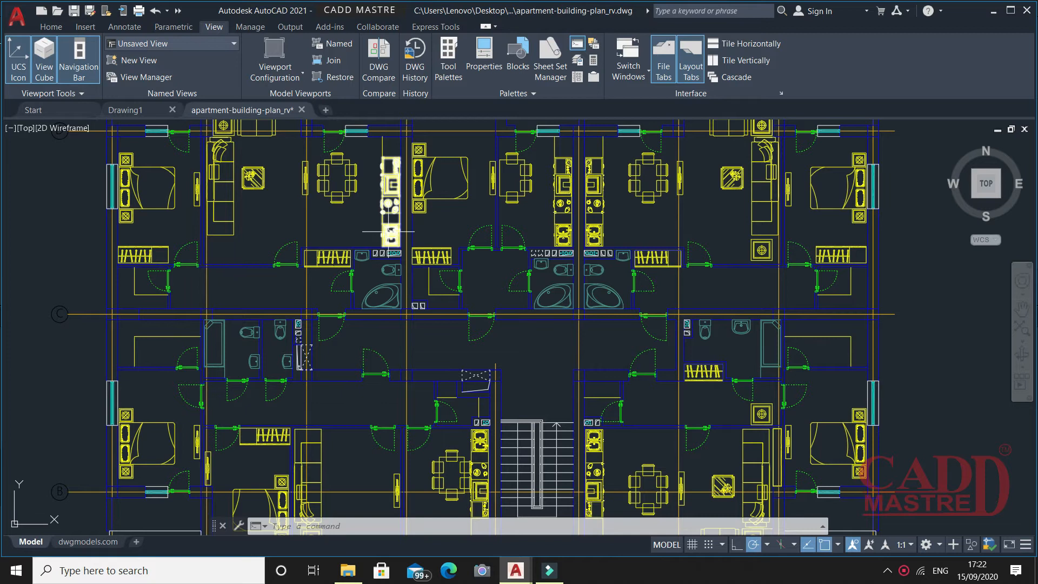
pyautogui.scroll(-2, 389, 232)
pyautogui.moveTo(457, 265)
pyautogui.mouseDown(button='middle')
pyautogui.moveTo(422, 268)
pyautogui.moveTo(454, 255)
pyautogui.moveTo(445, 257)
pyautogui.mouseUp(button='middle')
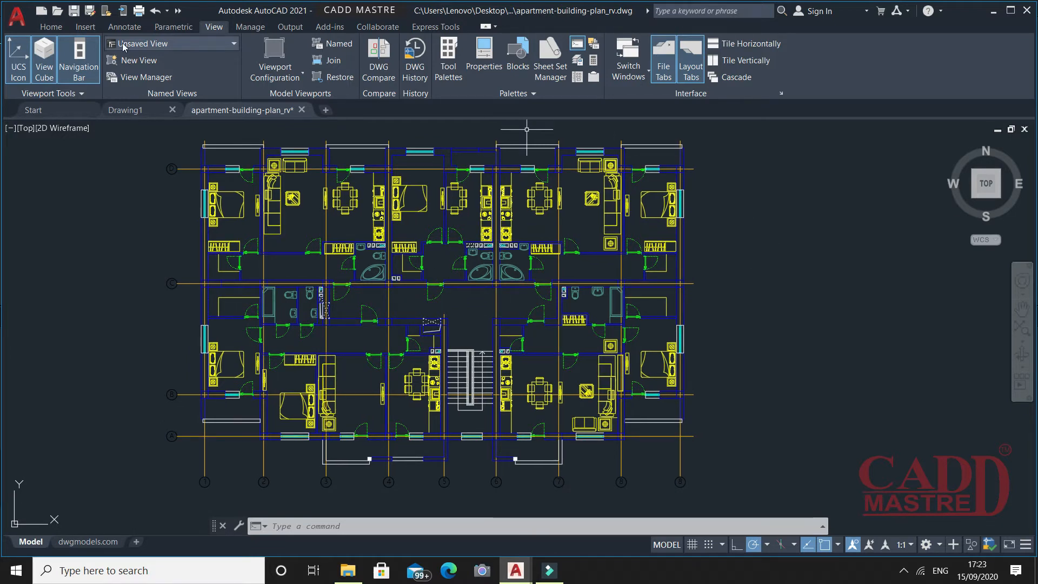
pyautogui.moveTo(347, 217)
pyautogui.mouseDown(button='middle')
pyautogui.moveTo(313, 229)
pyautogui.moveTo(334, 211)
pyautogui.mouseUp(button='middle')
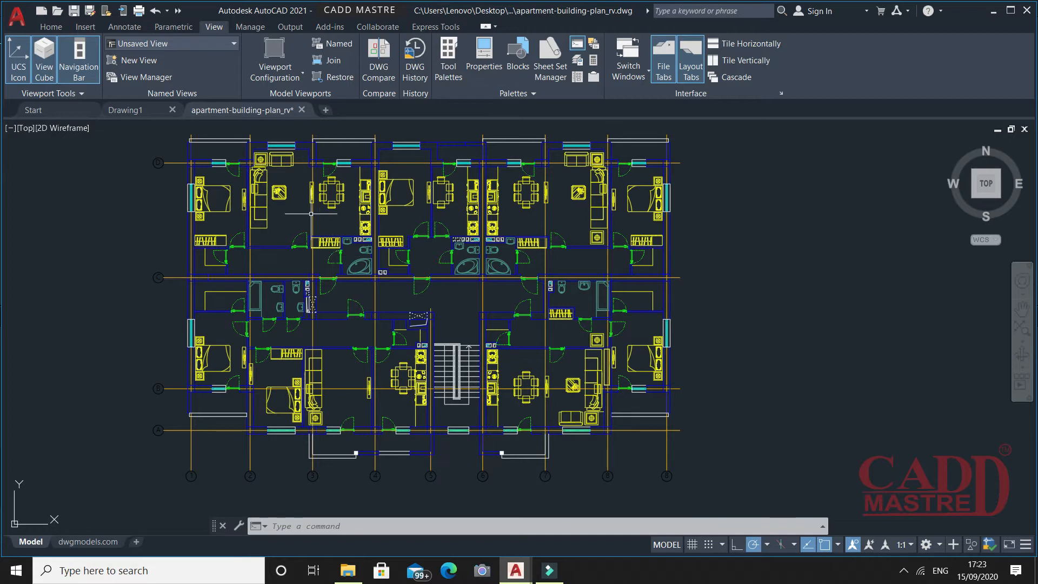
pyautogui.scroll(2, 275, 183)
pyautogui.scroll(8, 276, 184)
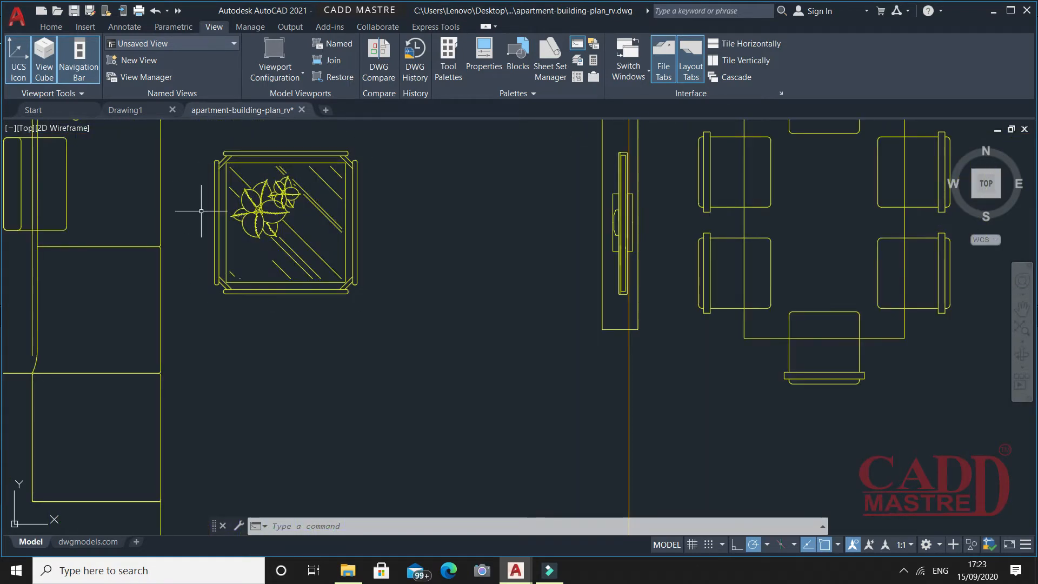
pyautogui.scroll(-6, 285, 280)
pyautogui.moveTo(656, 344); pyautogui.dragTo(359, 306, button='middle')
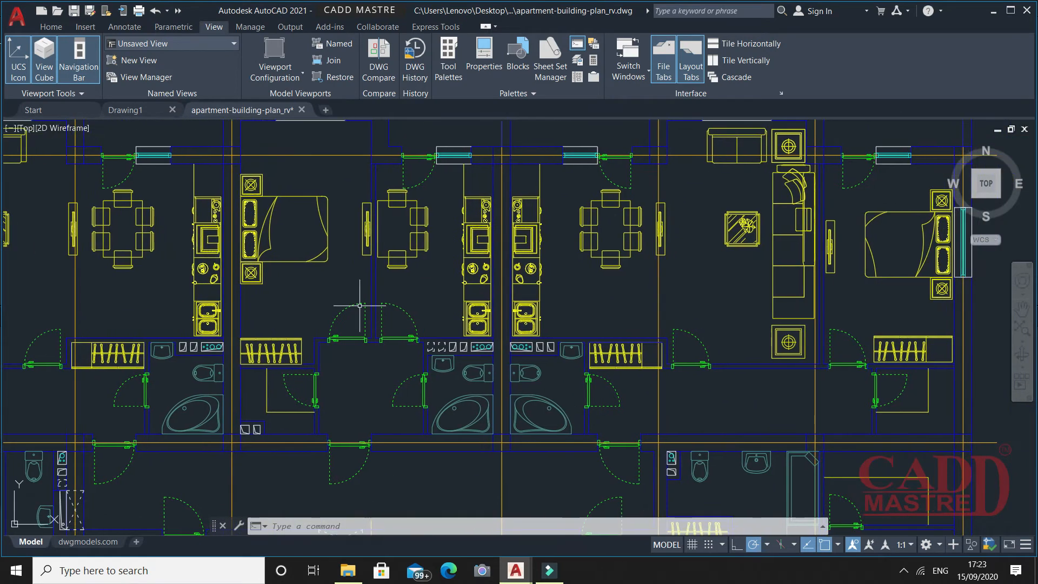
pyautogui.scroll(-7, 668, 228)
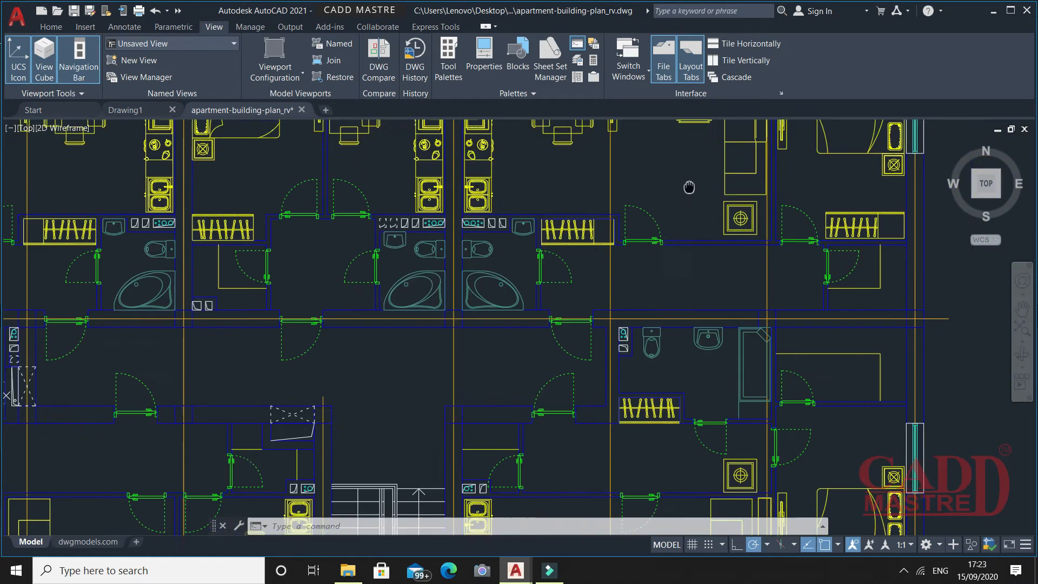
pyautogui.scroll(12, 664, 254)
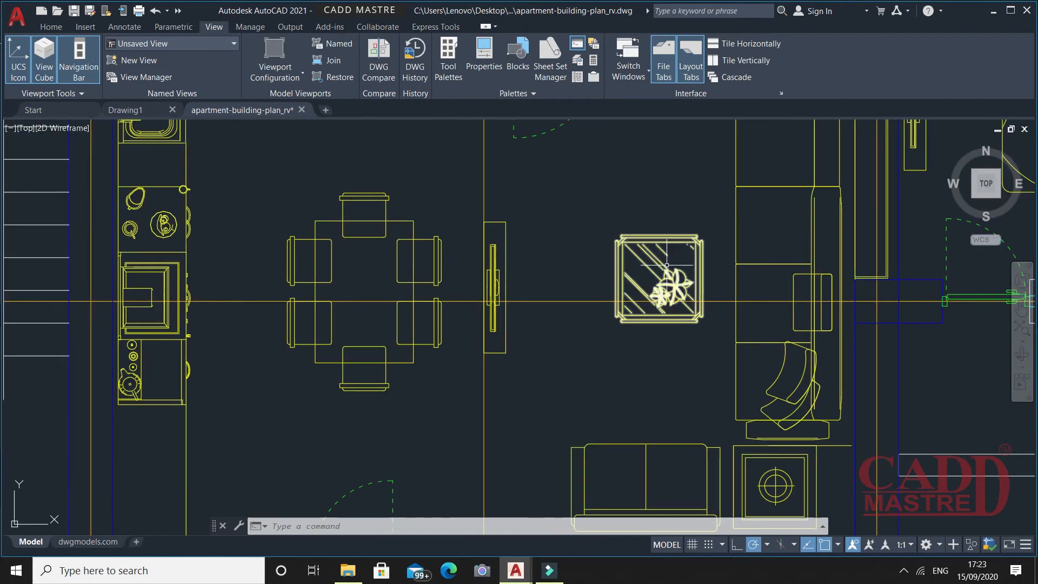
pyautogui.scroll(-8, 687, 324)
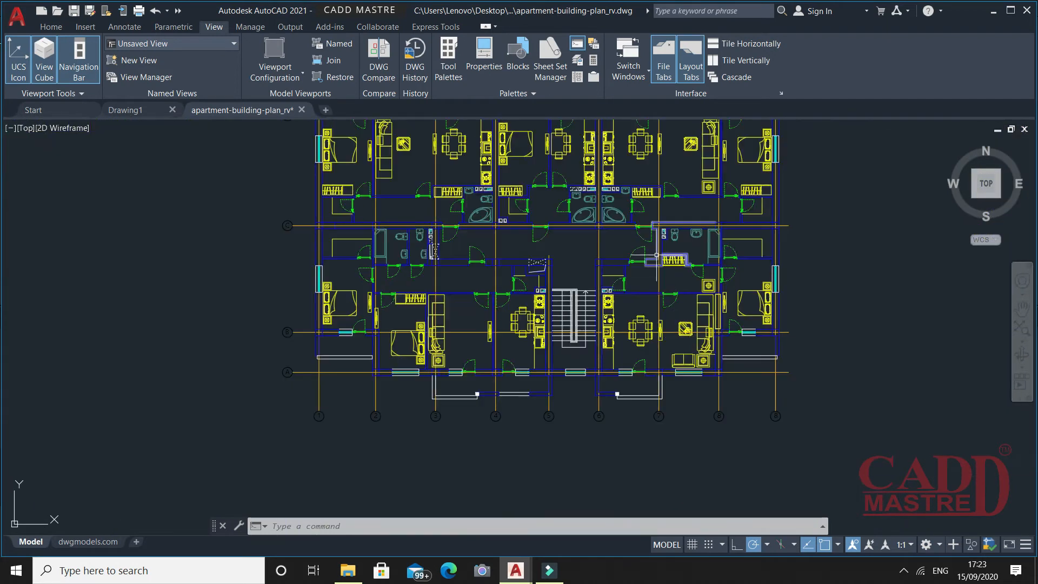
pyautogui.moveTo(669, 303); pyautogui.dragTo(674, 336, button='middle')
pyautogui.scroll(3, 595, 254)
pyautogui.moveTo(591, 257); pyautogui.dragTo(522, 254, button='middle')
pyautogui.scroll(-1, 522, 254)
pyautogui.scroll(-1, 326, 203)
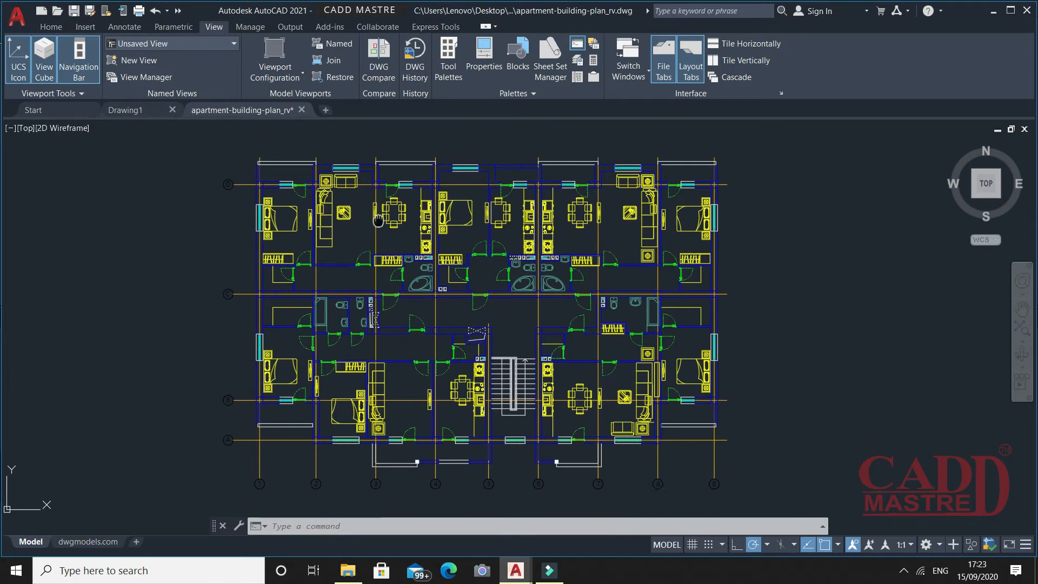
pyautogui.scroll(2, 327, 202)
pyautogui.moveTo(386, 215); pyautogui.dragTo(357, 229, button='middle')
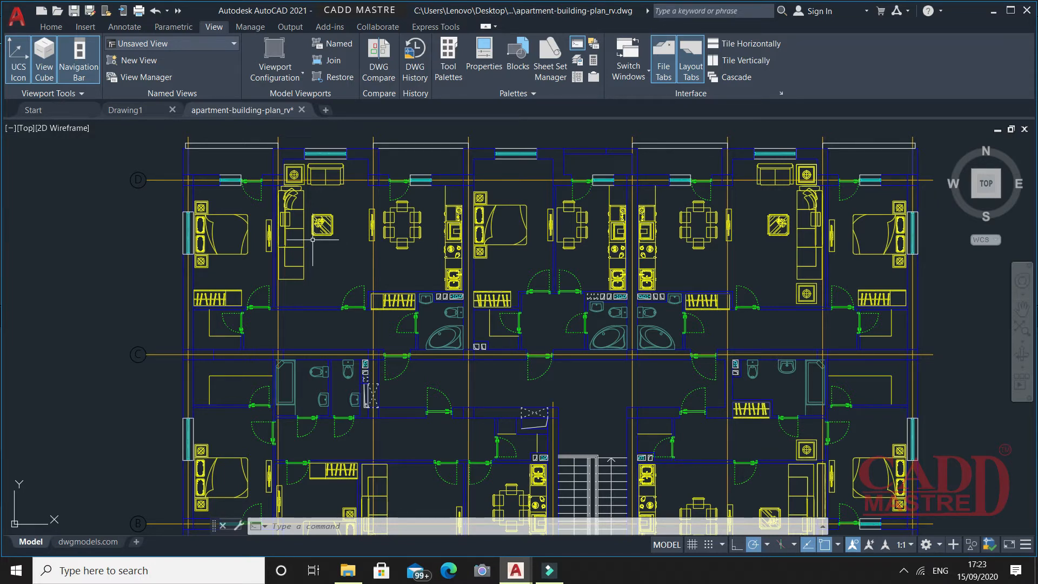
pyautogui.moveTo(382, 243)
pyautogui.mouseDown(button='middle')
pyautogui.moveTo(348, 242)
pyautogui.moveTo(363, 239)
pyautogui.mouseUp(button='middle')
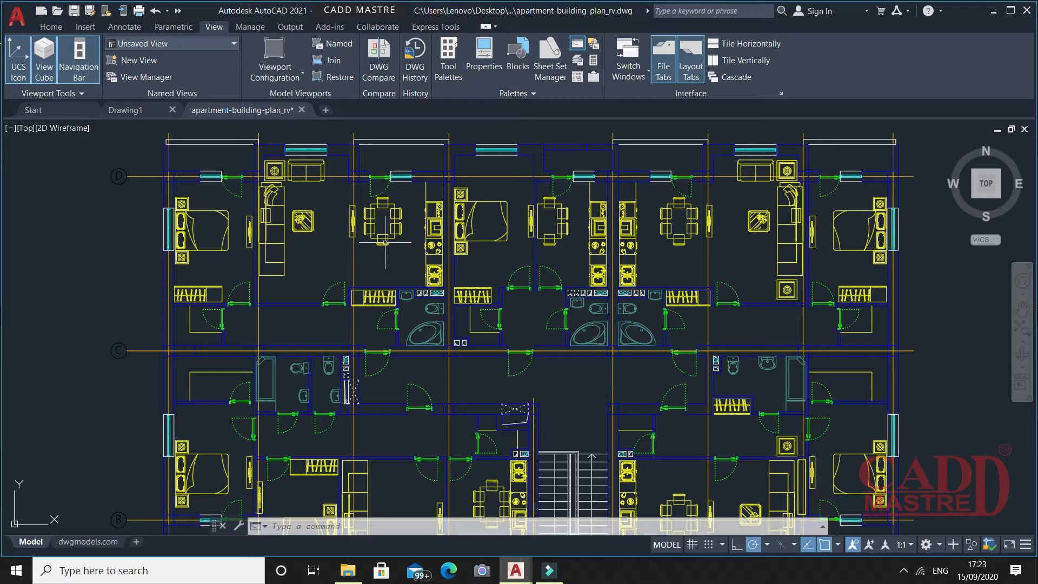
# - Add multiline text reading TABLE-1 with height 100 just below the coffee table in the upper-left living room
pyautogui.click(56, 27)
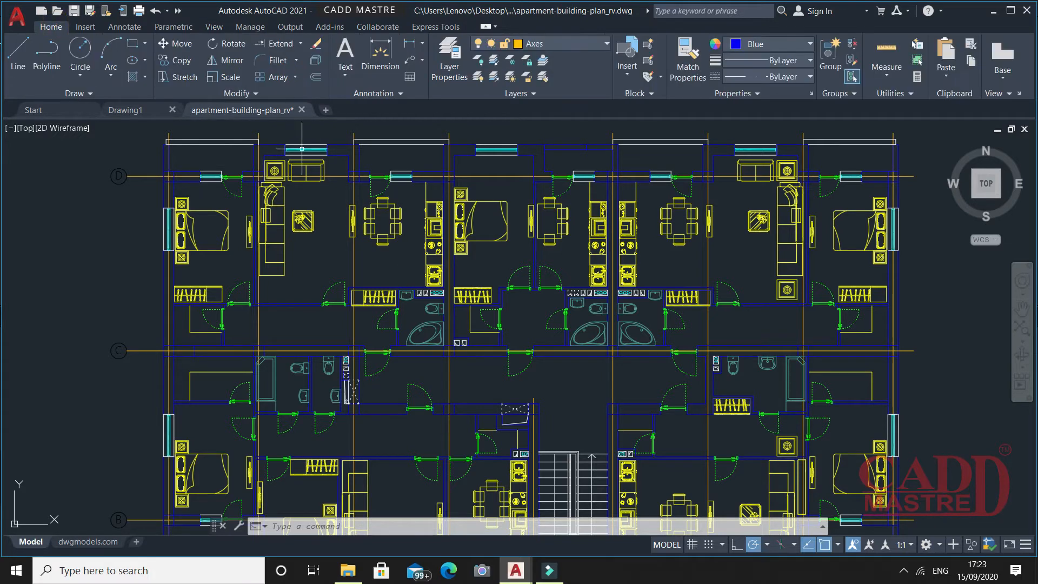
pyautogui.click(346, 54)
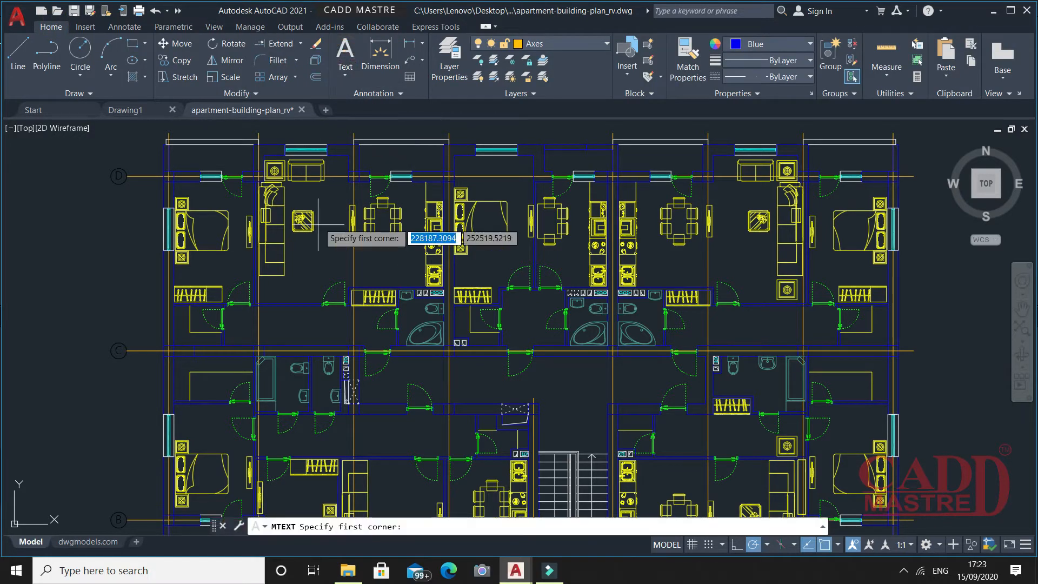
pyautogui.scroll(5, 254, 238)
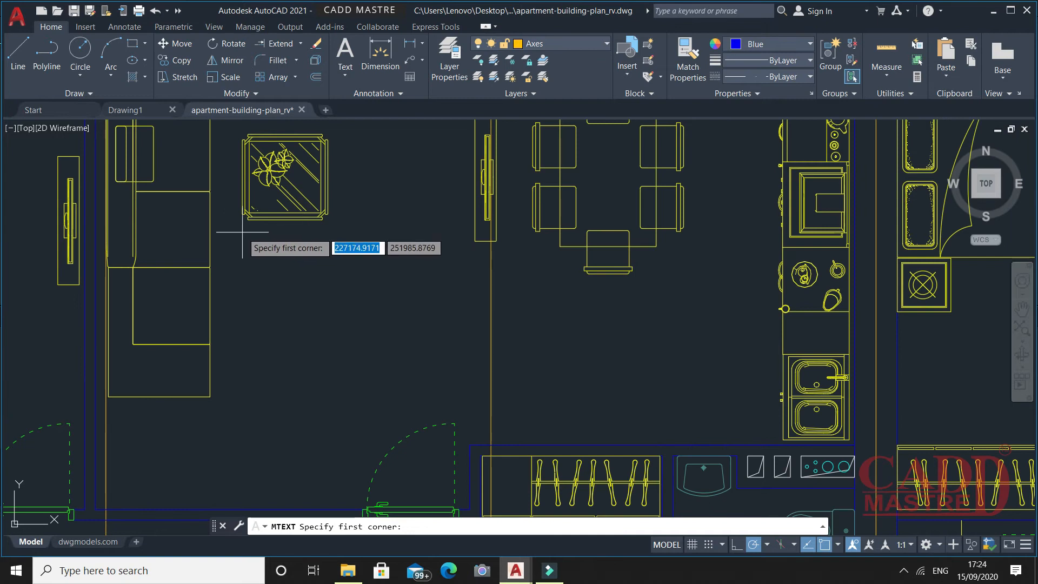
pyautogui.click(243, 233)
pyautogui.click(367, 279)
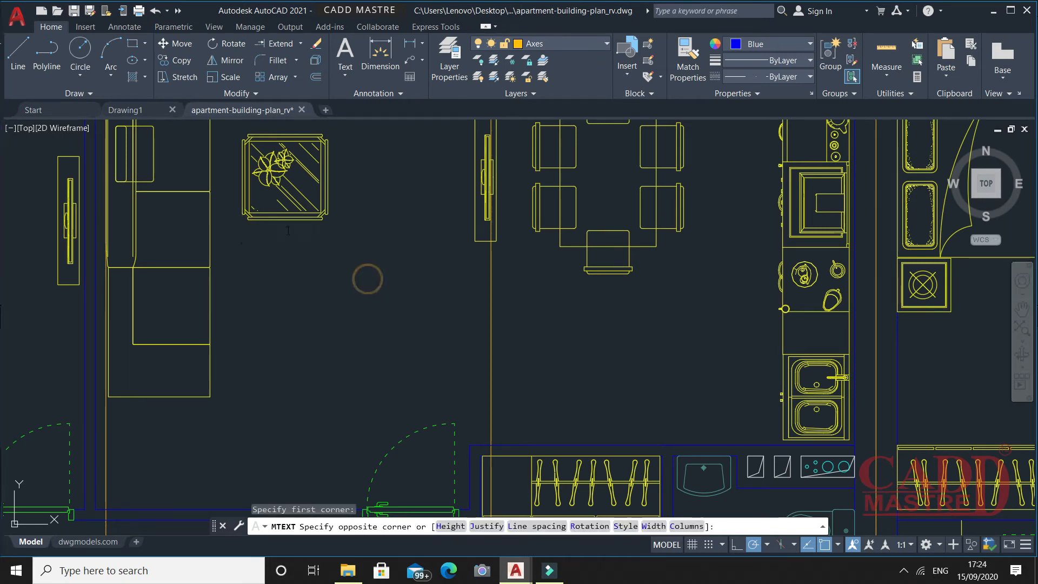
pyautogui.write('100')
pyautogui.press('Return')
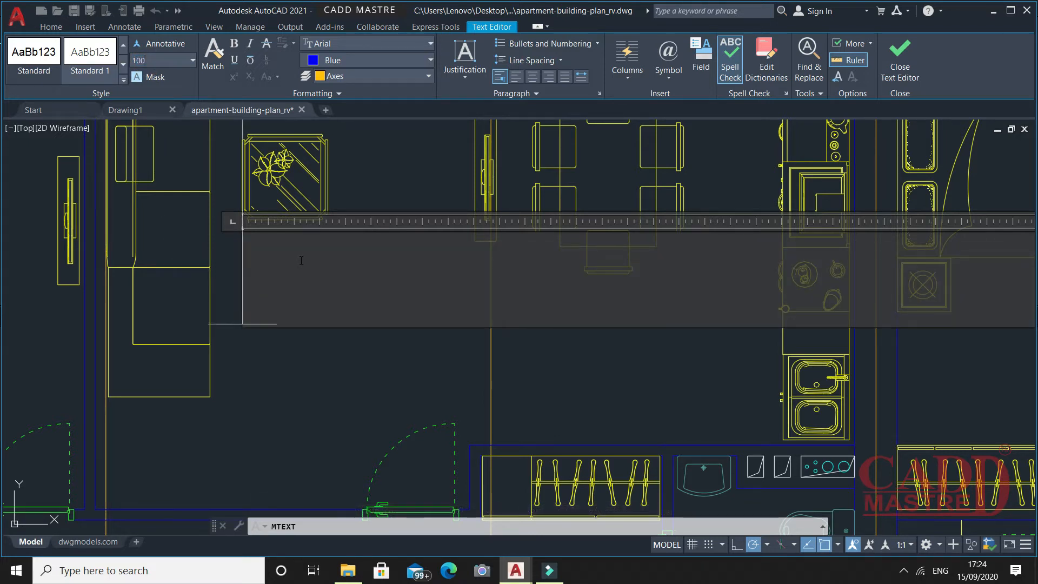
pyautogui.write('TAB')
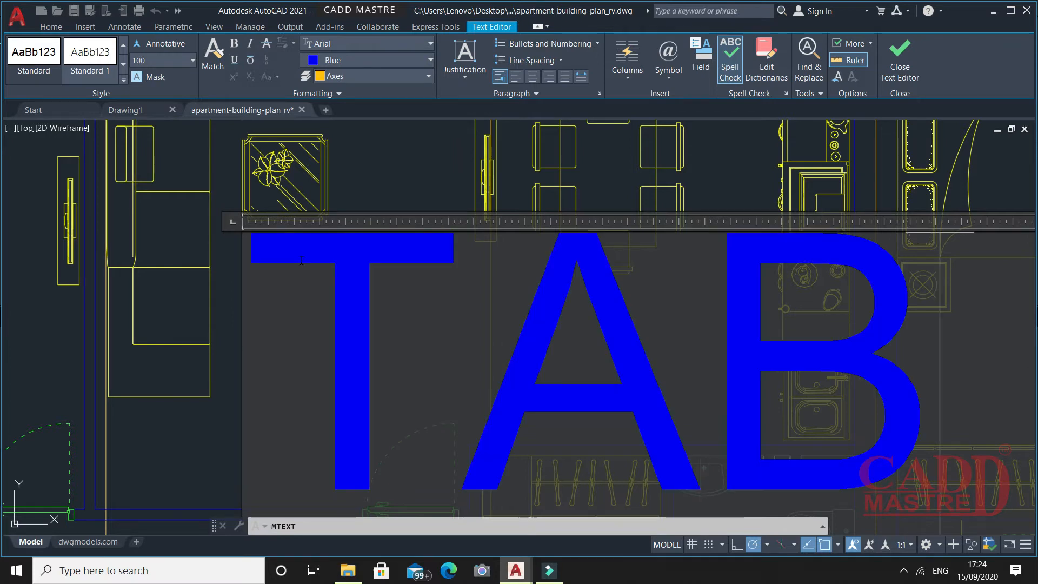
pyautogui.write('LE-1')
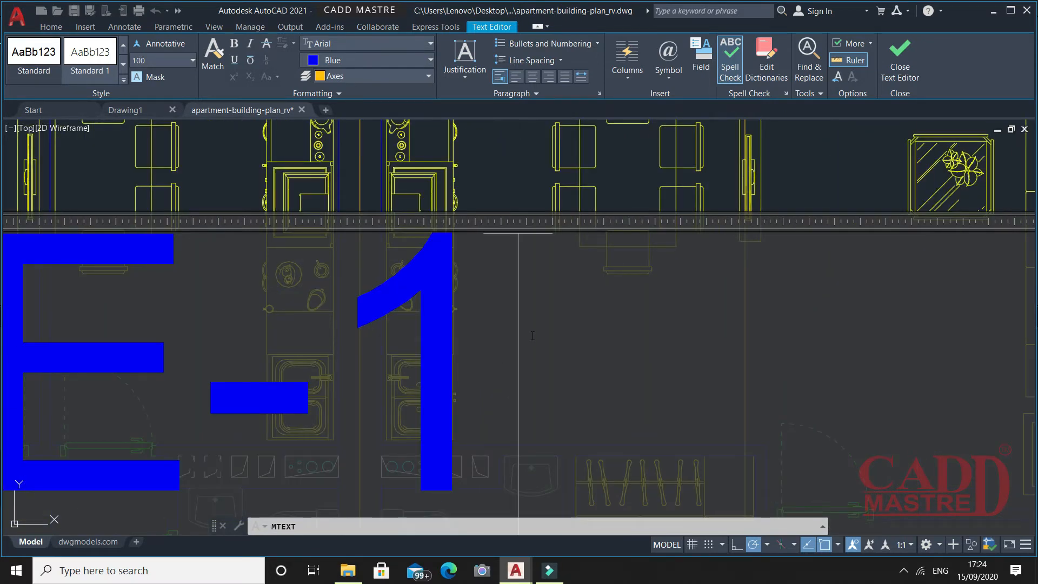
# - Select the whole TABLE-1 text, change its colour to Cyan and finish editing the label
pyautogui.scroll(-5, 533, 336)
pyautogui.moveTo(529, 343); pyautogui.dragTo(319, 315)
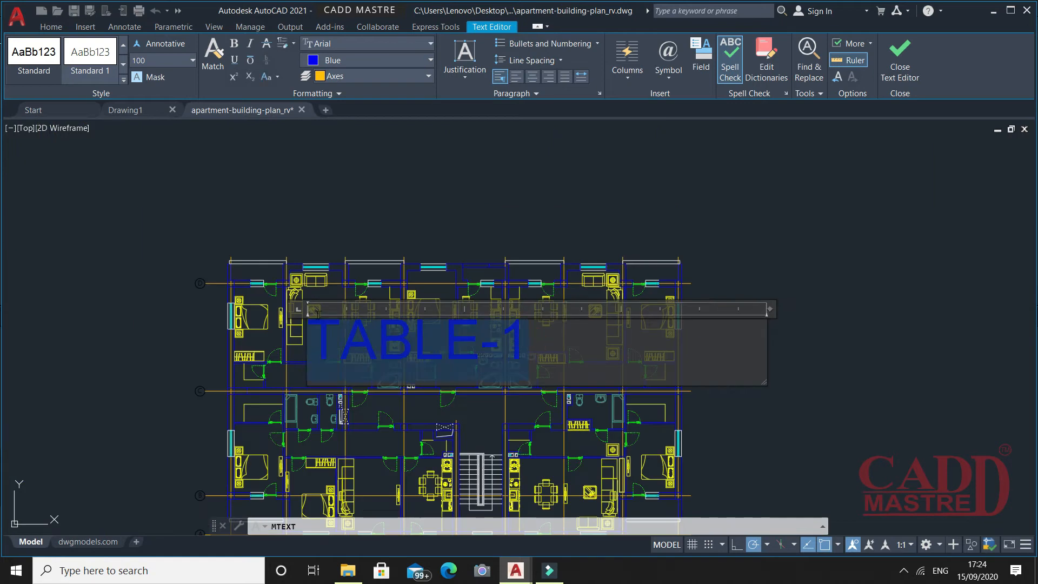
pyautogui.click(364, 66)
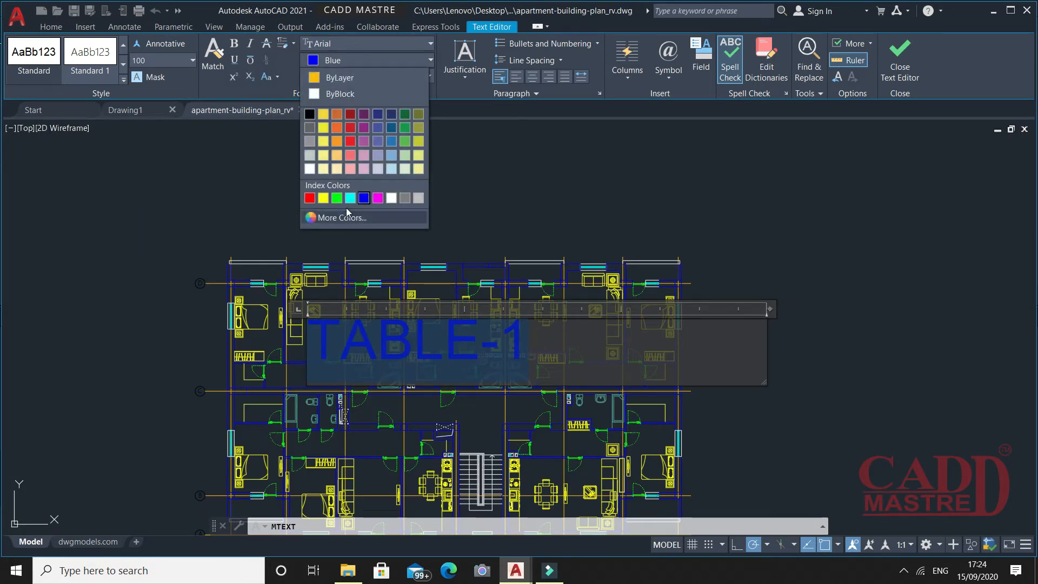
pyautogui.click(350, 199)
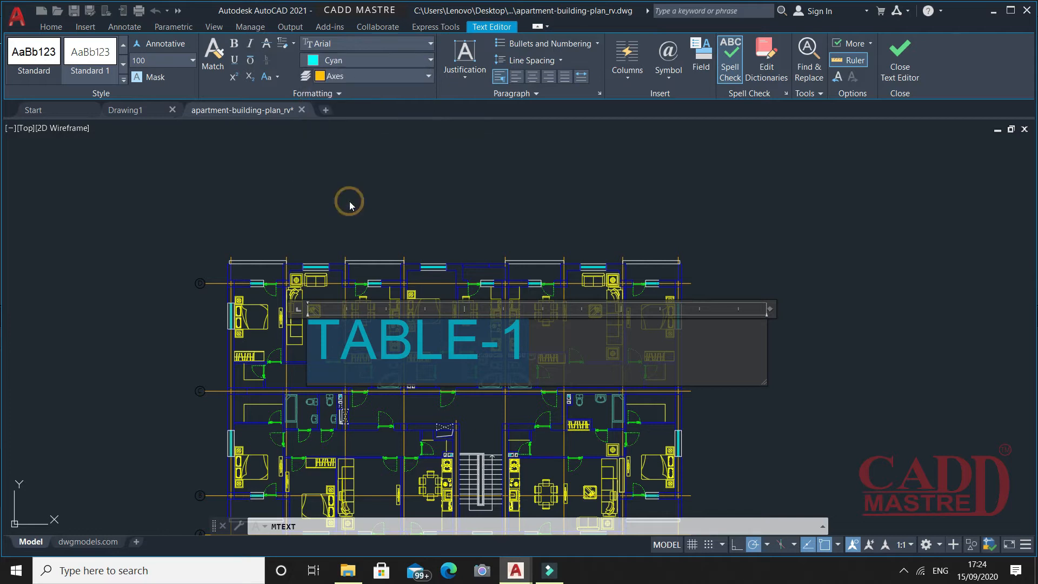
pyautogui.click(789, 257)
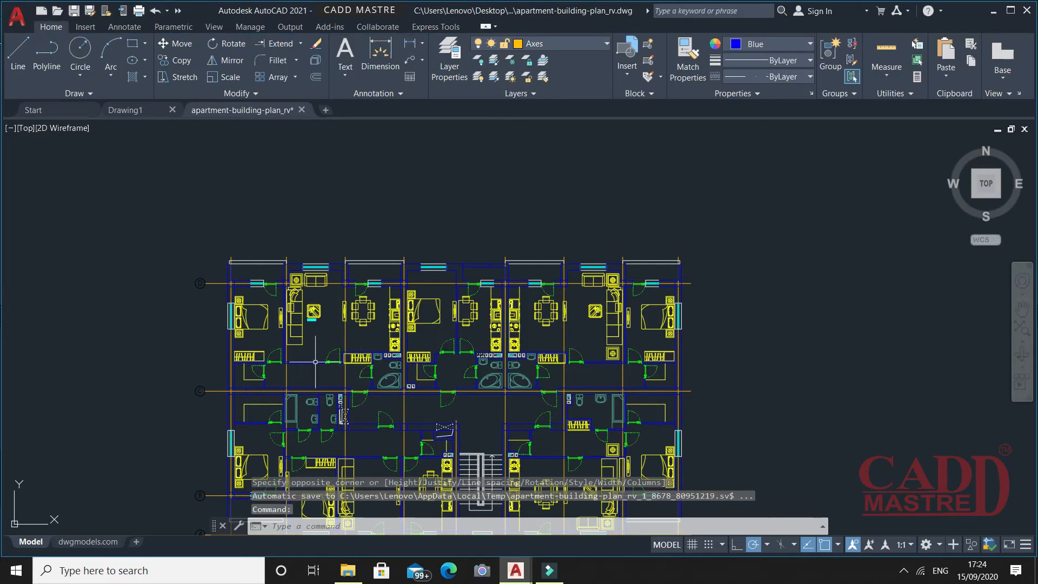
# - Reopen the TABLE-1 label below the coffee table for editing, copy its text and close the editor
pyautogui.scroll(5, 311, 321)
pyautogui.scroll(3, 311, 322)
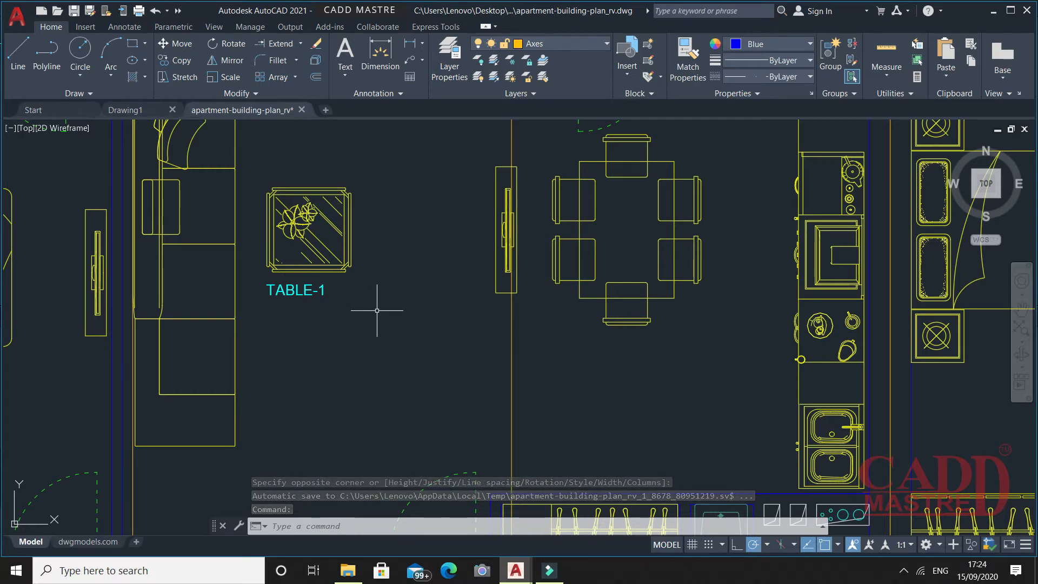
pyautogui.scroll(-2, 381, 310)
pyautogui.moveTo(384, 309); pyautogui.dragTo(360, 311, button='middle')
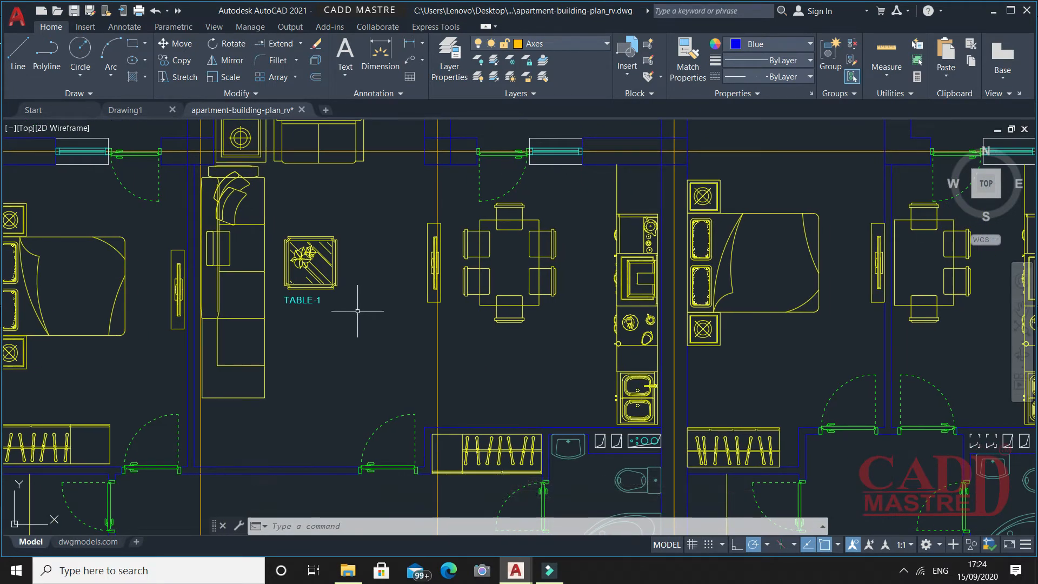
pyautogui.scroll(2, 332, 315)
pyautogui.click(290, 285)
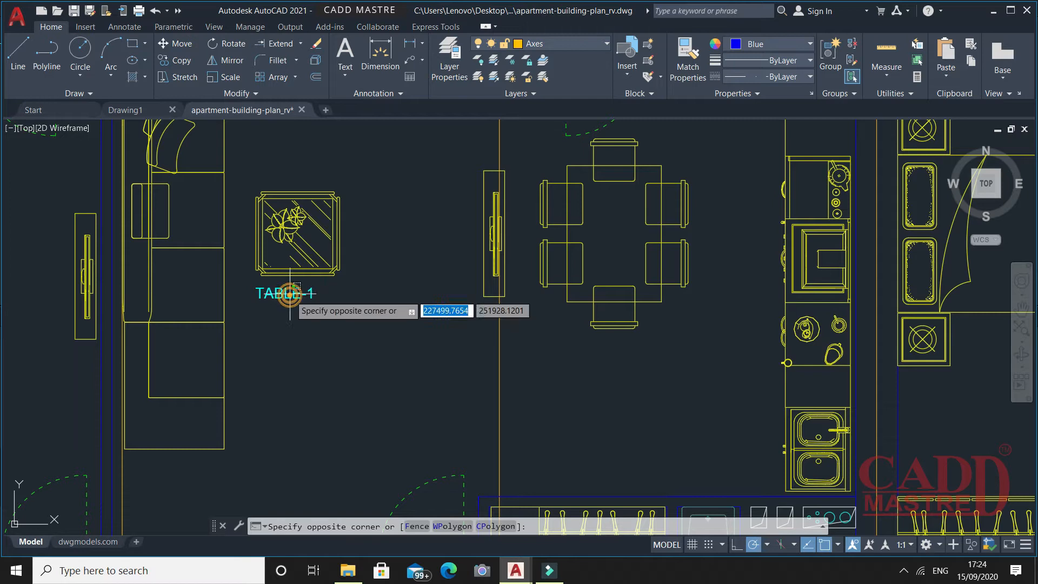
pyautogui.doubleClick(285, 294)
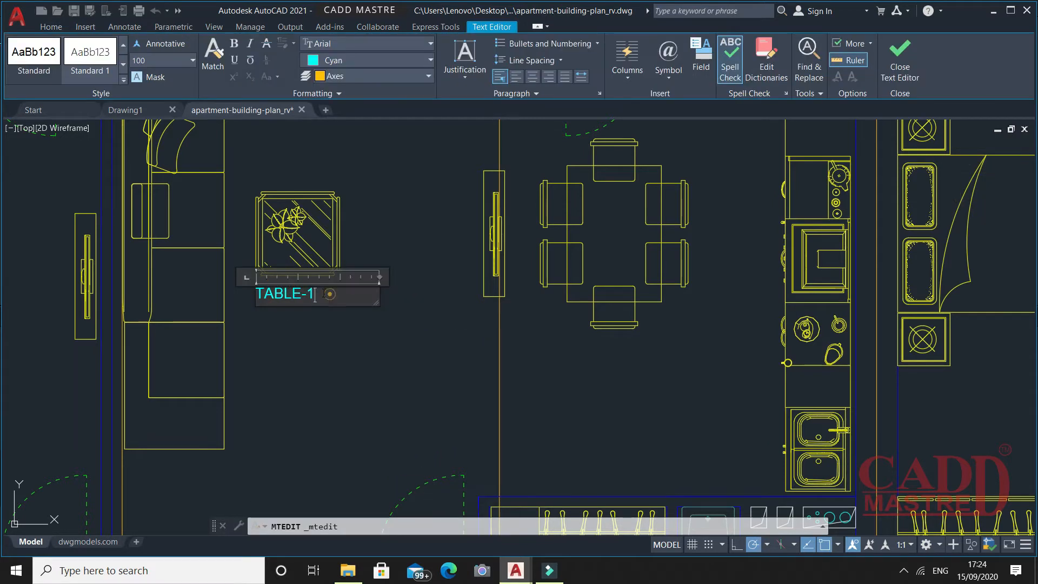
pyautogui.click(314, 351)
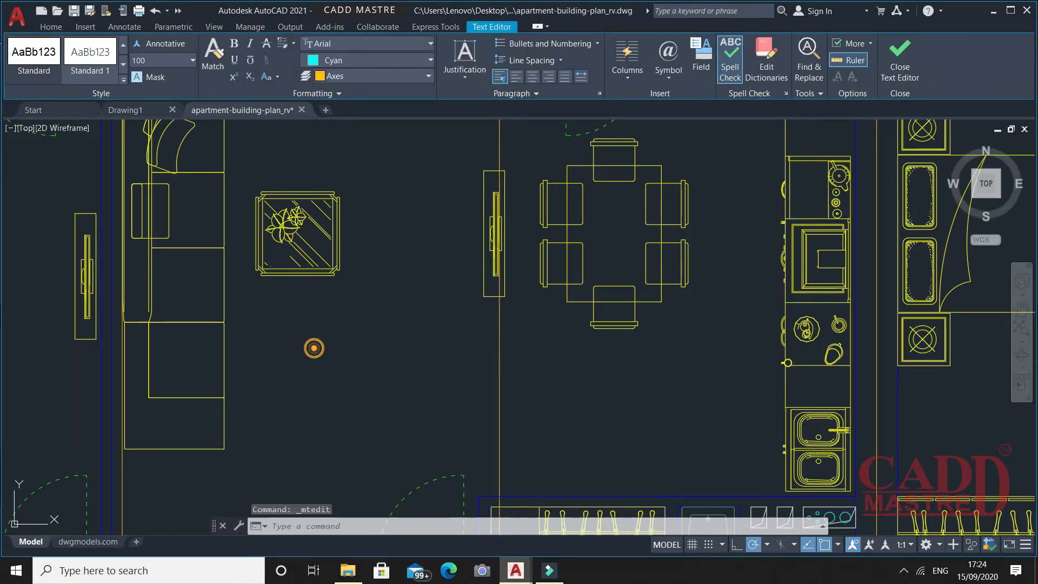
# - Paste the copied TABLE-1 text just below the coffee table in the upper-right living room
pyautogui.scroll(-4, 313, 349)
pyautogui.scroll(3, 593, 309)
pyautogui.scroll(2, 750, 287)
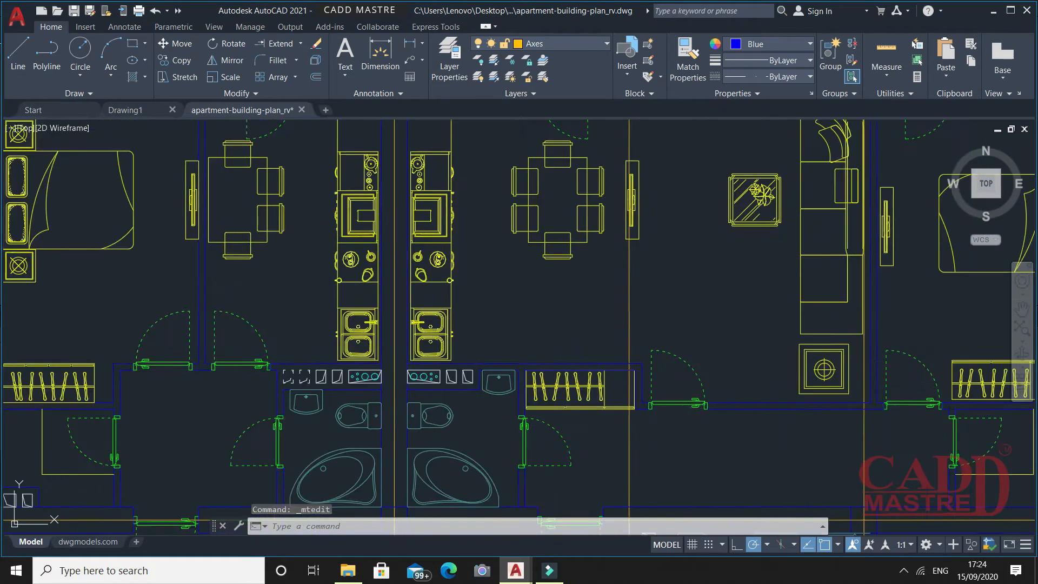
pyautogui.moveTo(749, 285); pyautogui.dragTo(483, 283, button='middle')
pyautogui.hotkey('ctrl', 'v')
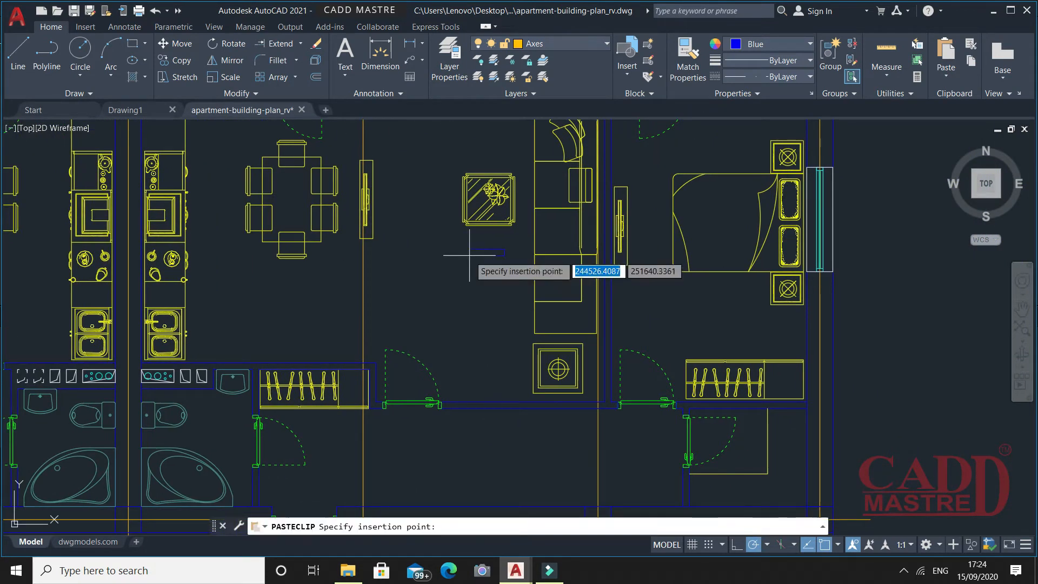
pyautogui.scroll(3, 471, 252)
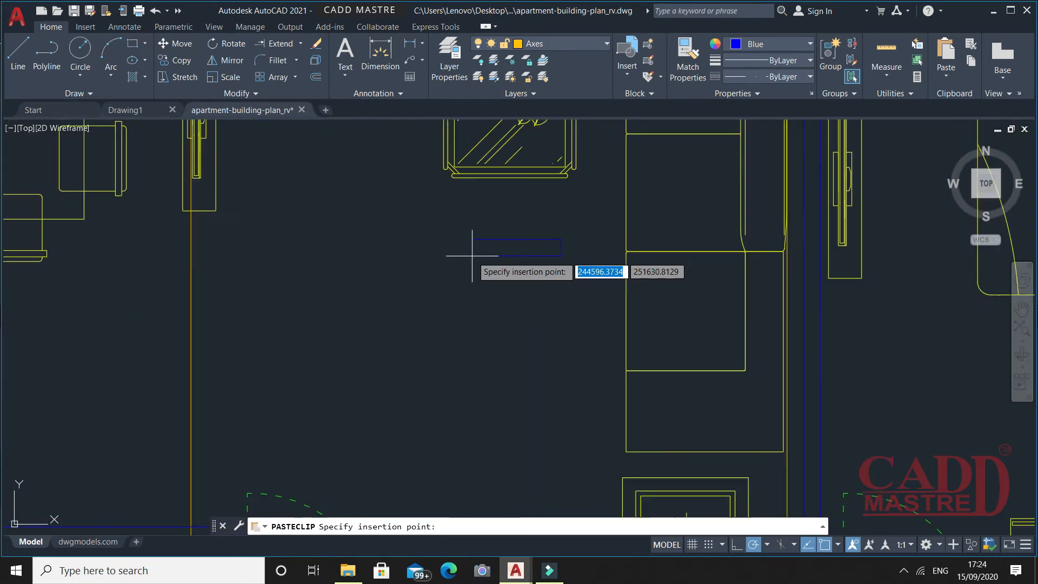
pyautogui.click(454, 216)
pyautogui.scroll(-2, 482, 294)
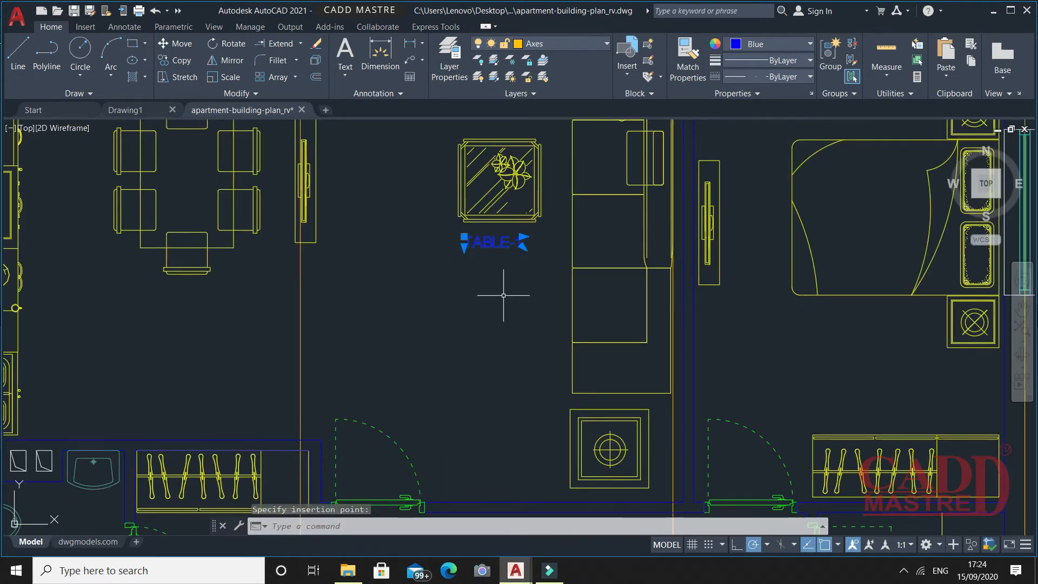
# - Change the pasted label in the upper-right living room to TABLE-2 and set its colour to Cyan
pyautogui.scroll(6, 519, 248)
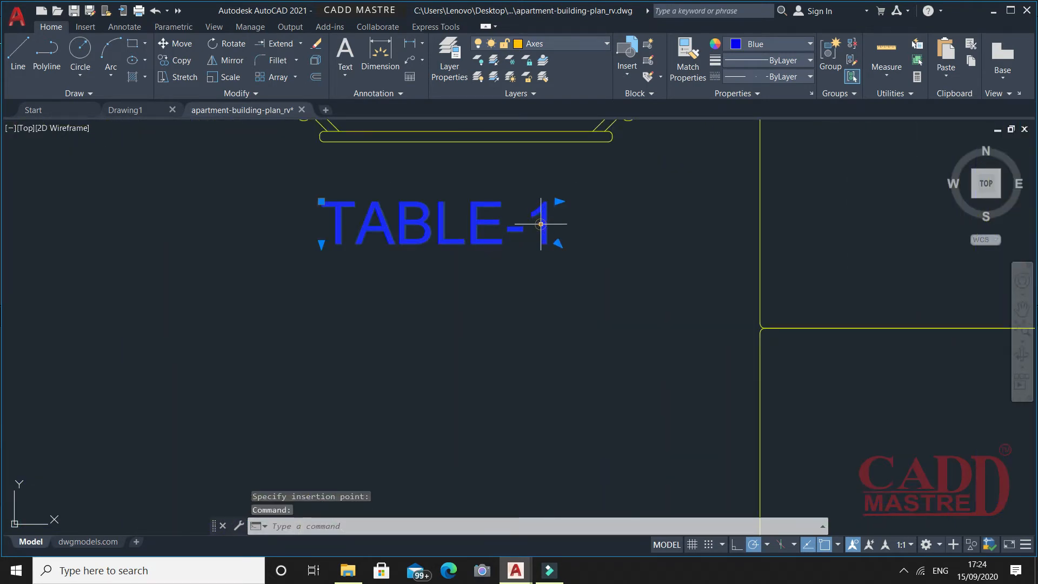
pyautogui.doubleClick(539, 220)
pyautogui.moveTo(538, 219); pyautogui.dragTo(333, 219)
pyautogui.write('2')
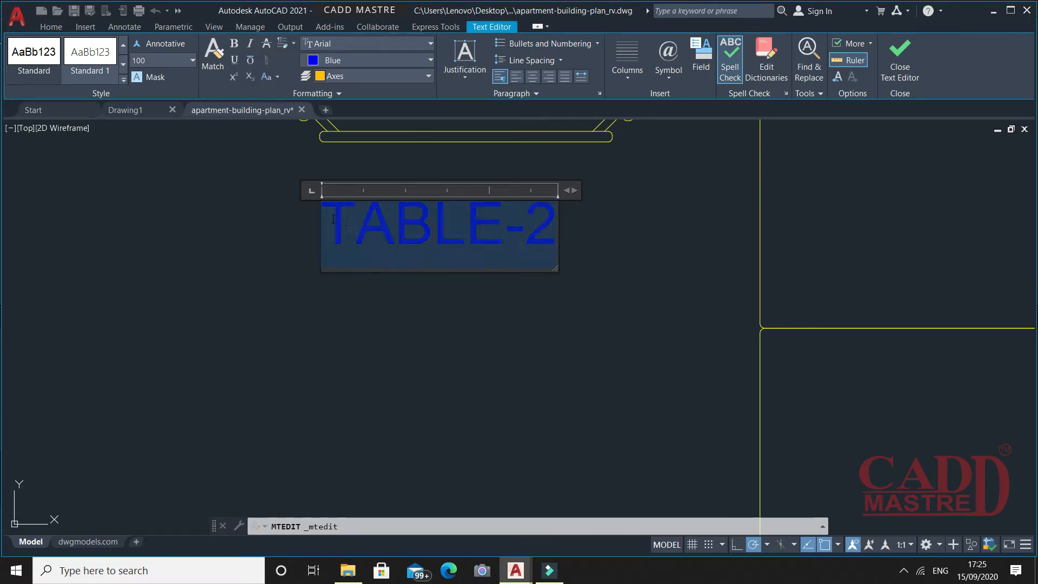
pyautogui.click(349, 60)
pyautogui.click(357, 197)
pyautogui.click(450, 296)
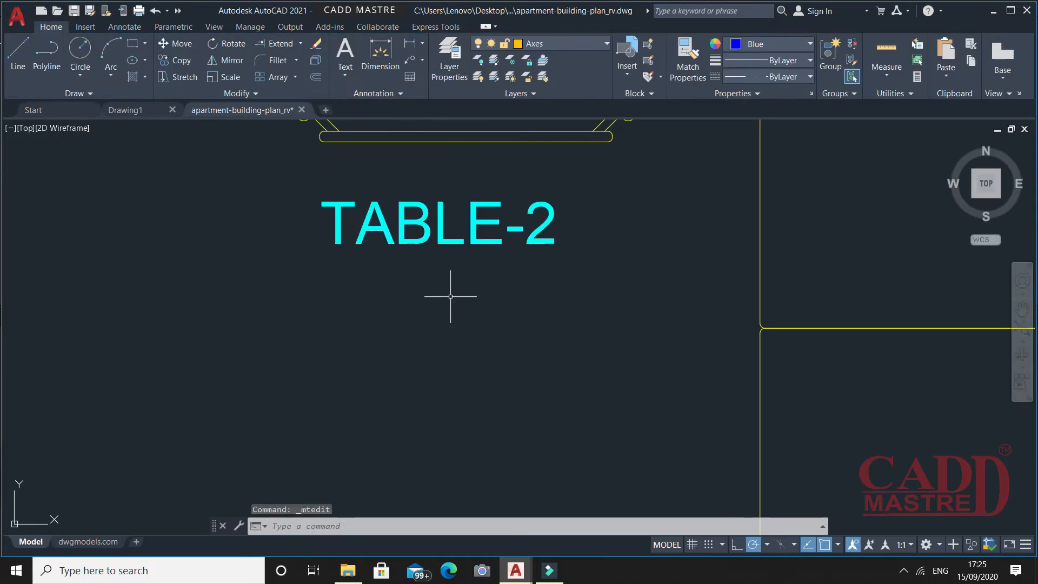
# - Paste the copied TABLE-1 text just below the coffee table in the lower-right living room
pyautogui.scroll(-6, 400, 254)
pyautogui.scroll(-5, 493, 262)
pyautogui.scroll(3, 541, 245)
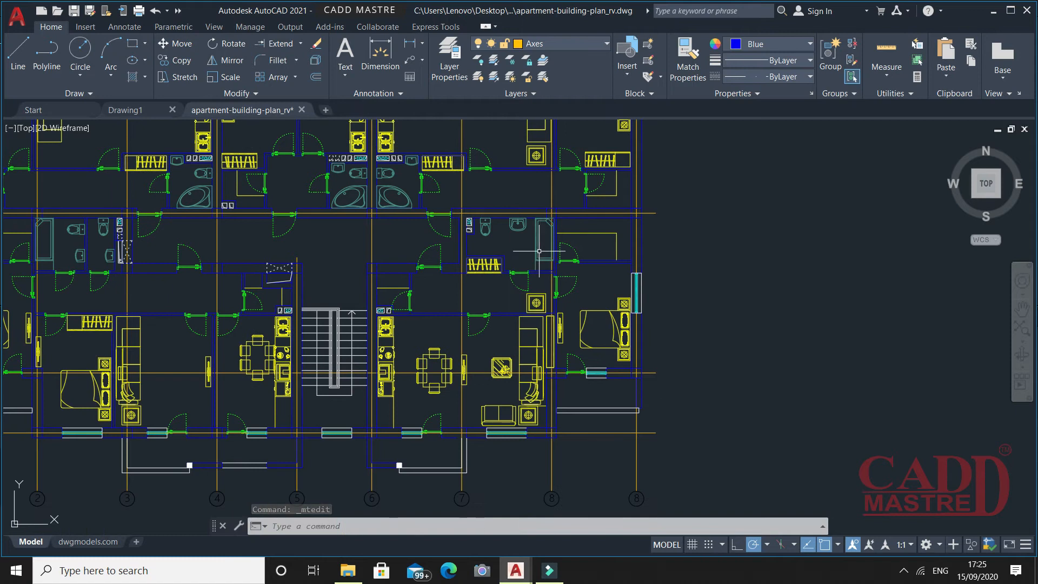
pyautogui.hotkey('ctrl', 'v')
pyautogui.scroll(4, 568, 419)
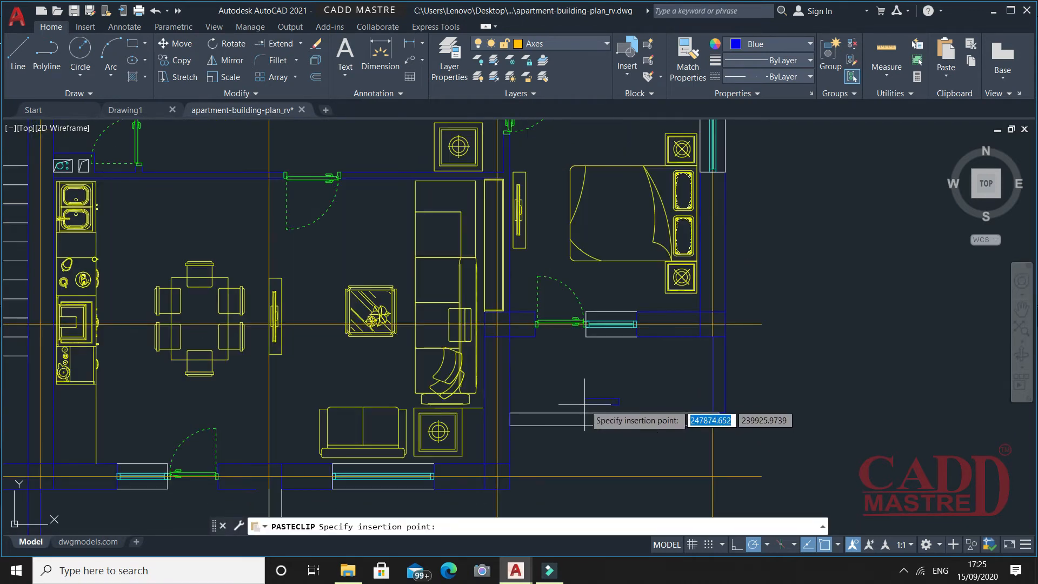
pyautogui.scroll(2, 630, 328)
pyautogui.scroll(4, 571, 324)
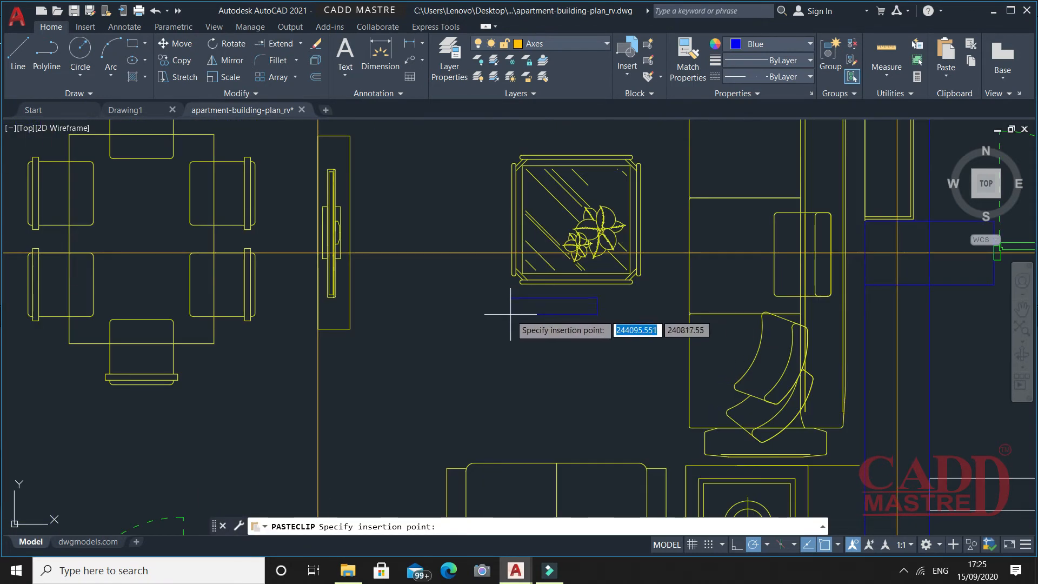
pyautogui.click(520, 337)
# - Change the pasted label in the lower-right living room to TABLE-3 and set its colour to Cyan
pyautogui.scroll(4, 601, 322)
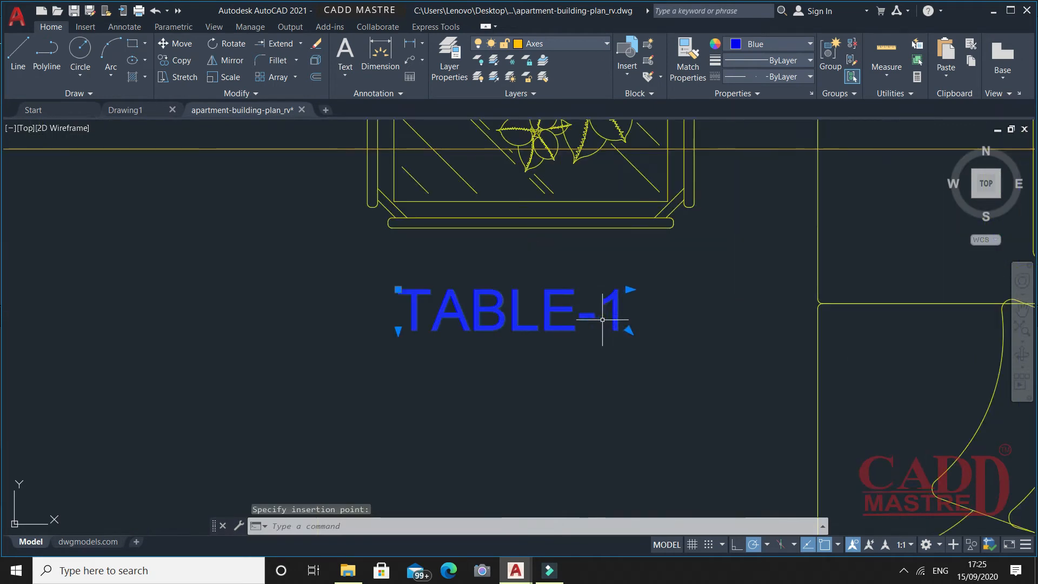
pyautogui.doubleClick(613, 314)
pyautogui.moveTo(612, 308); pyautogui.dragTo(398, 317)
pyautogui.write('3')
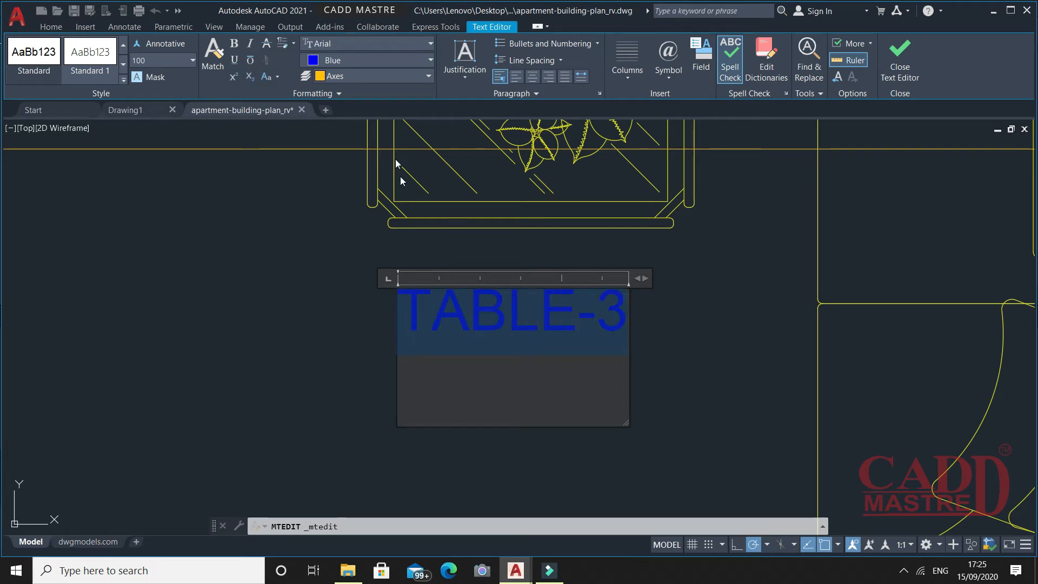
pyautogui.click(373, 60)
pyautogui.click(350, 198)
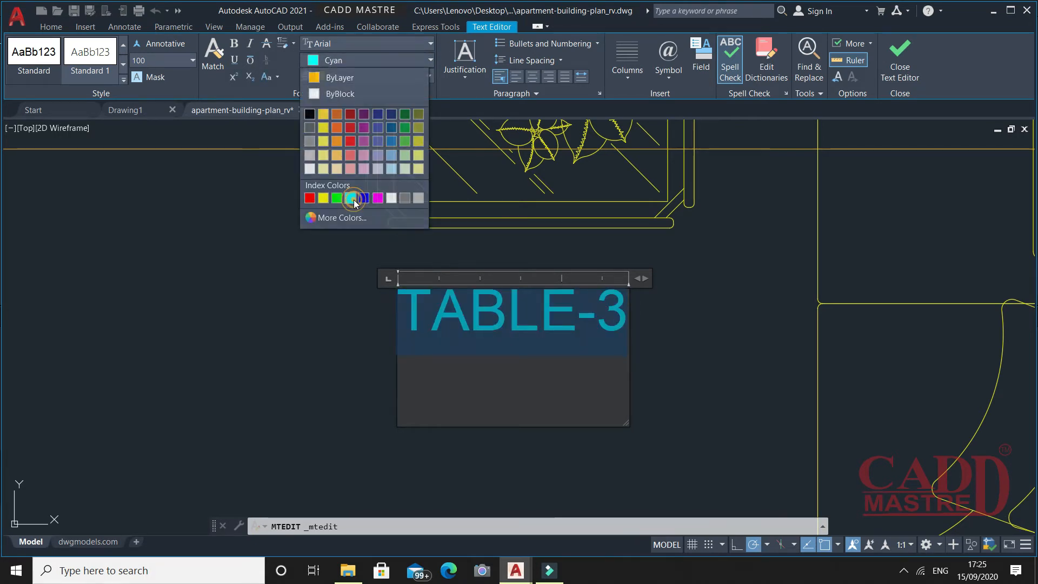
pyautogui.click(343, 317)
# - Delete the coffee table block above the TABLE-1 label in the upper-left living room, keeping the label
pyautogui.scroll(-8, 392, 319)
pyautogui.scroll(-10, 393, 320)
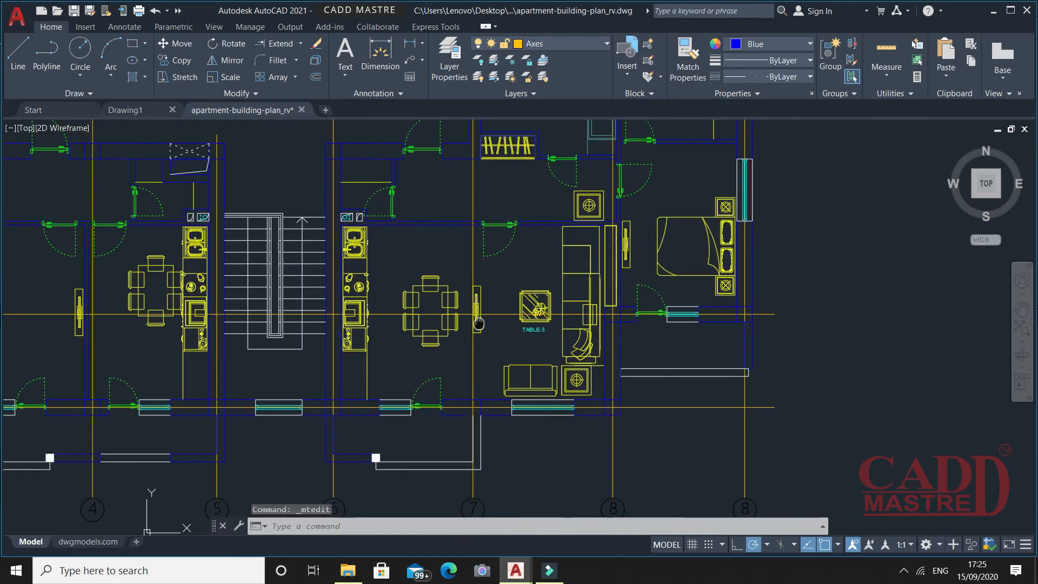
pyautogui.moveTo(489, 317); pyautogui.dragTo(505, 333, button='middle')
pyautogui.scroll(5, 339, 177)
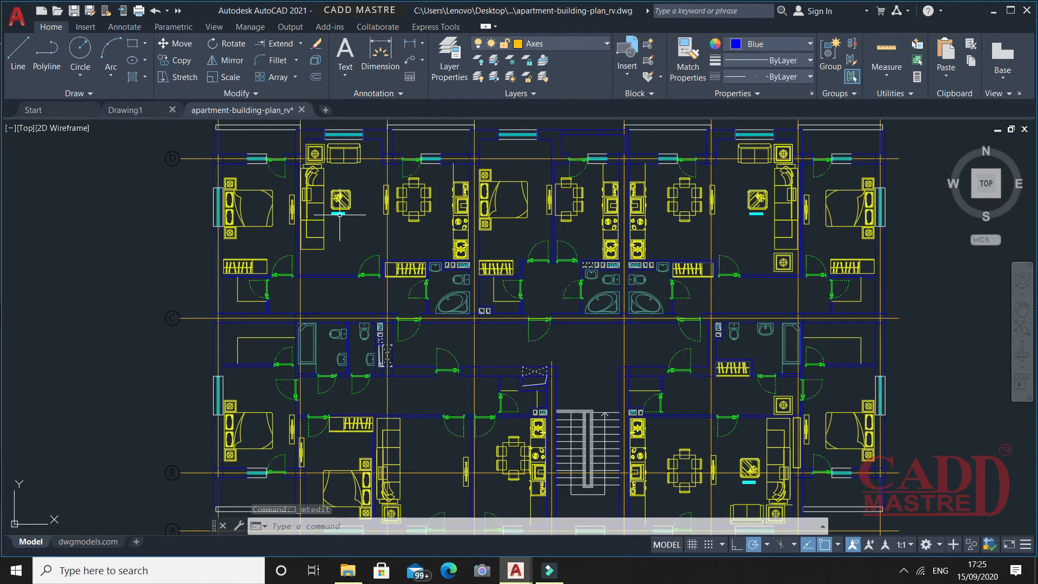
pyautogui.scroll(1, 339, 176)
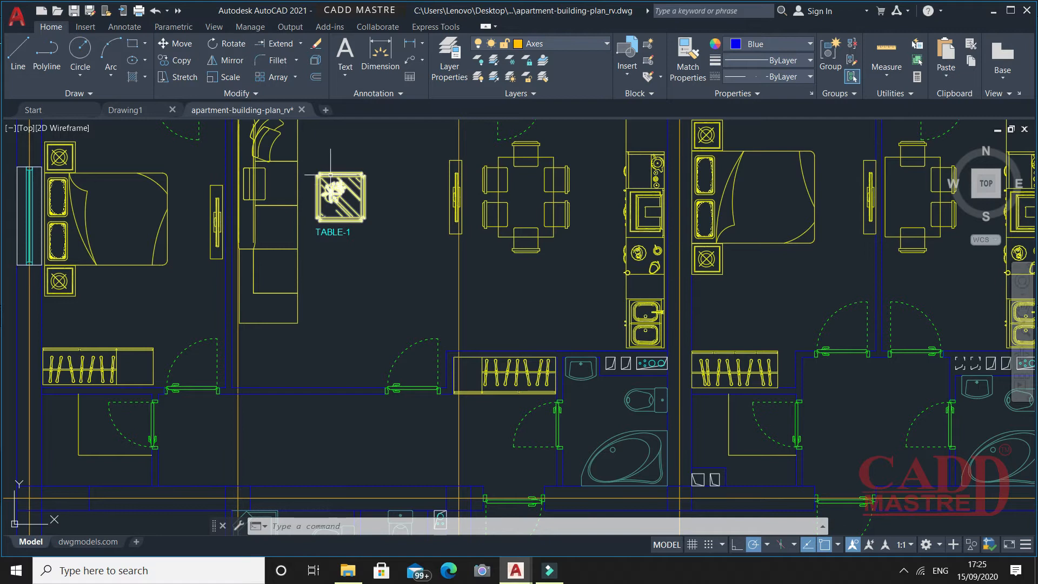
pyautogui.scroll(5, 327, 184)
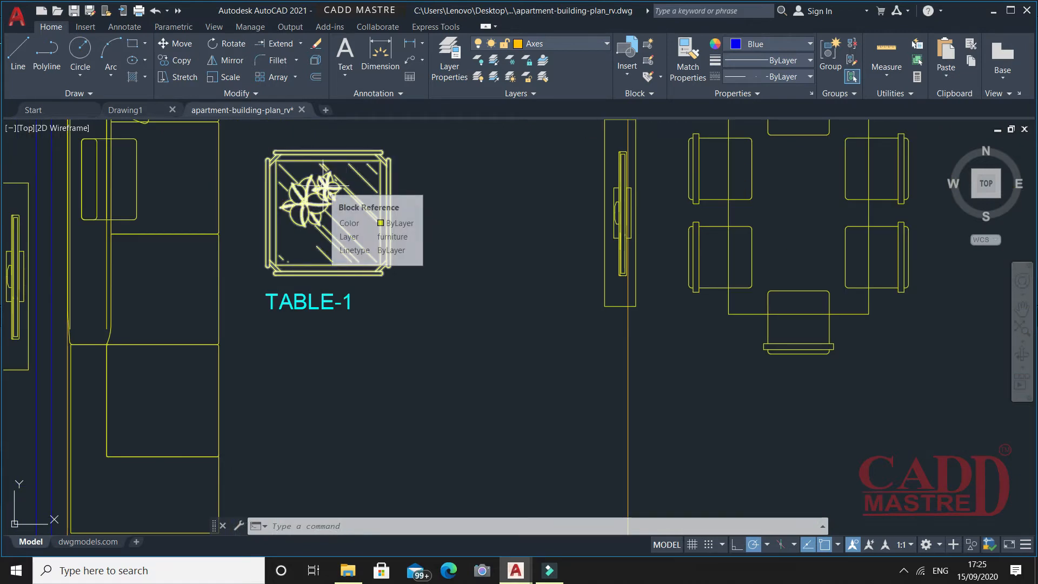
pyautogui.click(328, 186)
pyautogui.press('Delete')
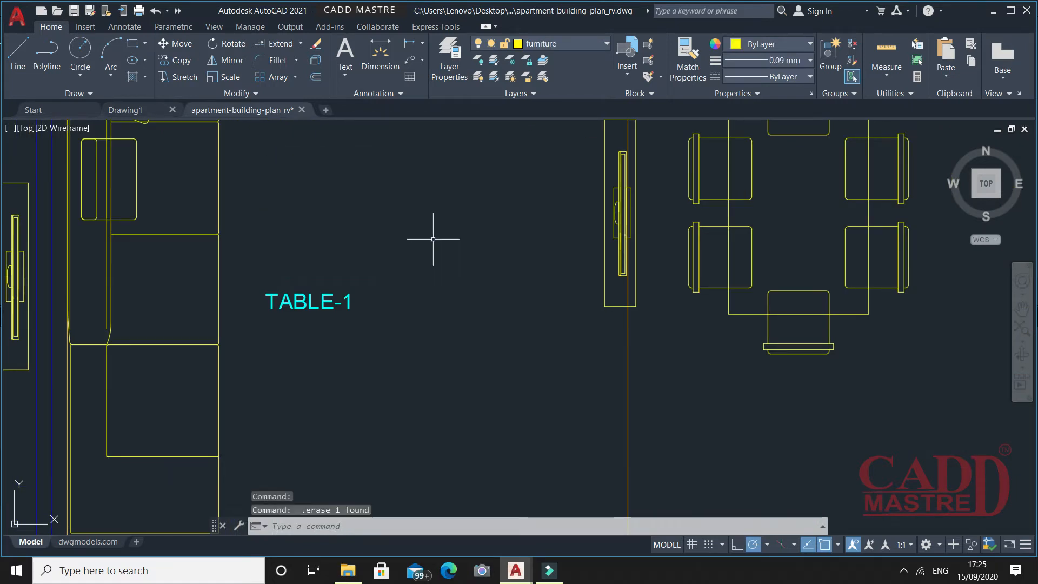
# - Delete the coffee table block above the TABLE-2 label in the upper-right living room
pyautogui.scroll(-5, 437, 244)
pyautogui.moveTo(499, 244); pyautogui.dragTo(3, 241, button='middle')
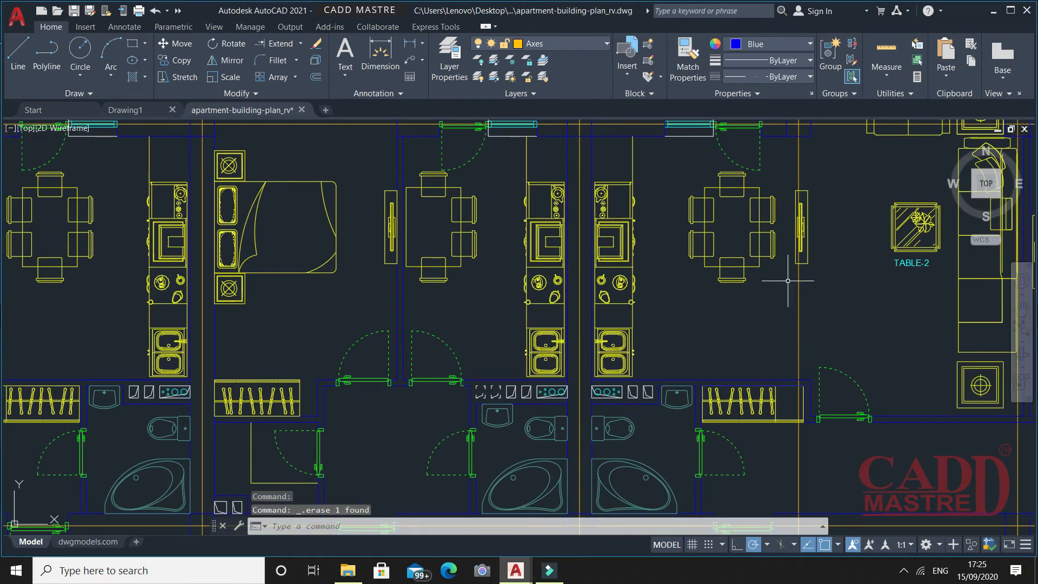
pyautogui.moveTo(788, 281); pyautogui.dragTo(354, 276, button='middle')
pyautogui.click(503, 208)
pyautogui.press('Delete')
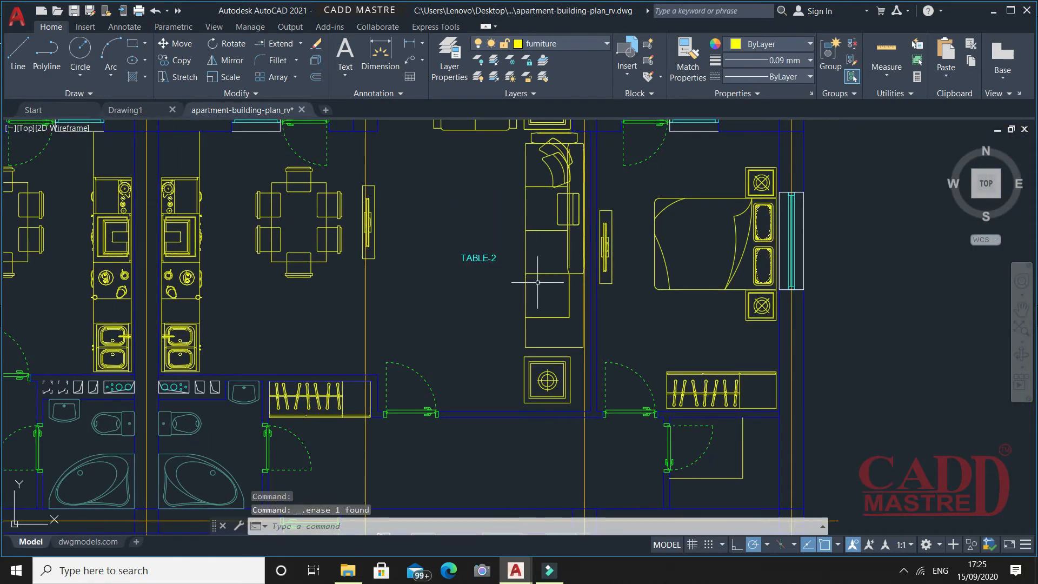
# - Delete the coffee table block above the TABLE-3 label in the lower-right living room
pyautogui.scroll(-8, 595, 206)
pyautogui.scroll(8, 649, 286)
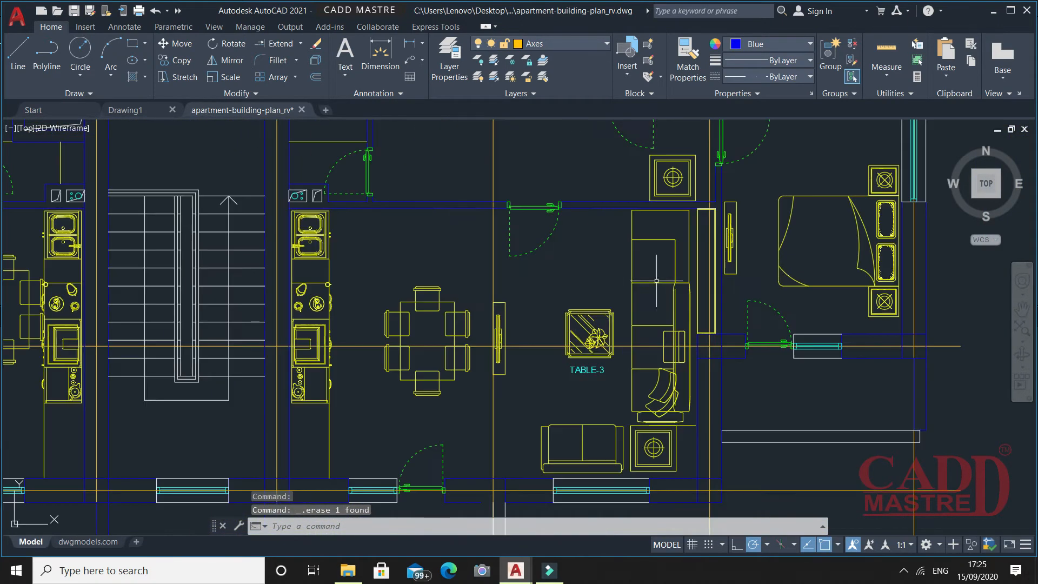
pyautogui.click(551, 315)
pyautogui.press('Delete')
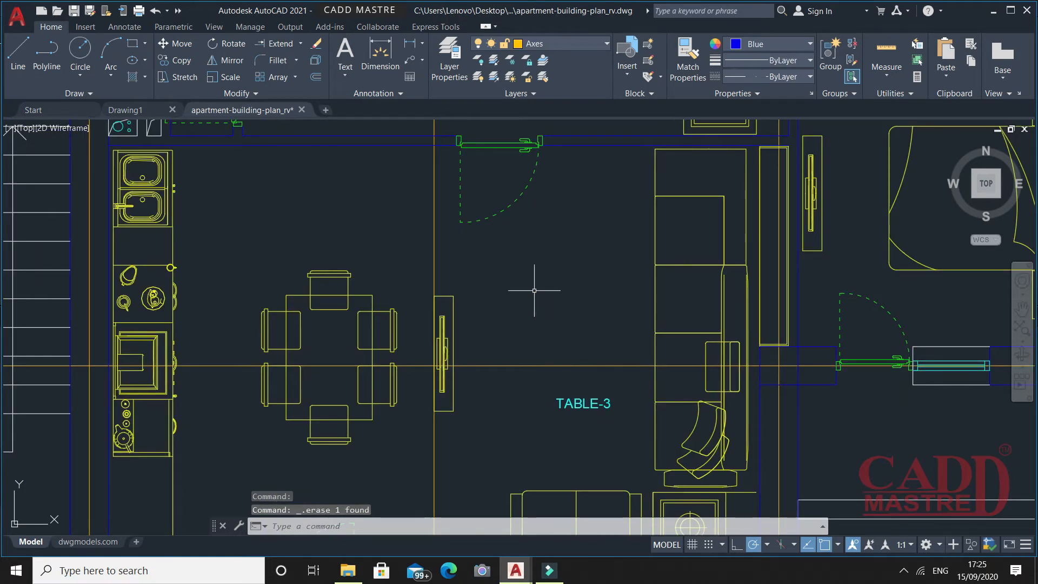
# - Locate the DWG Compare tool among the drawing maintenance utilities
pyautogui.scroll(-6, 536, 290)
pyautogui.moveTo(551, 219)
pyautogui.mouseDown(button='middle')
pyautogui.moveTo(594, 287)
pyautogui.moveTo(540, 289)
pyautogui.moveTo(544, 300)
pyautogui.mouseUp(button='middle')
pyautogui.scroll(-3, 567, 276)
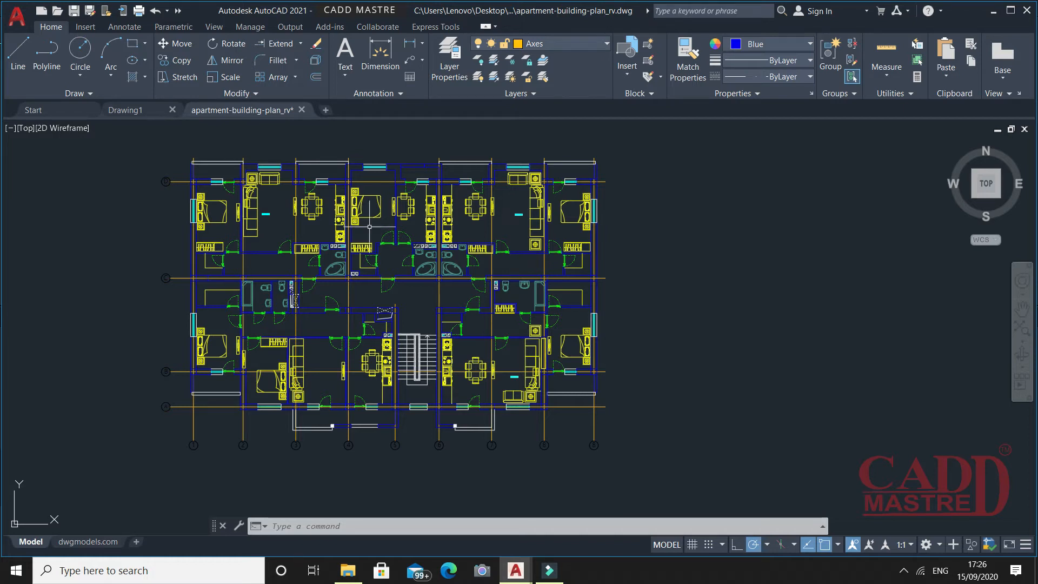
pyautogui.click(214, 26)
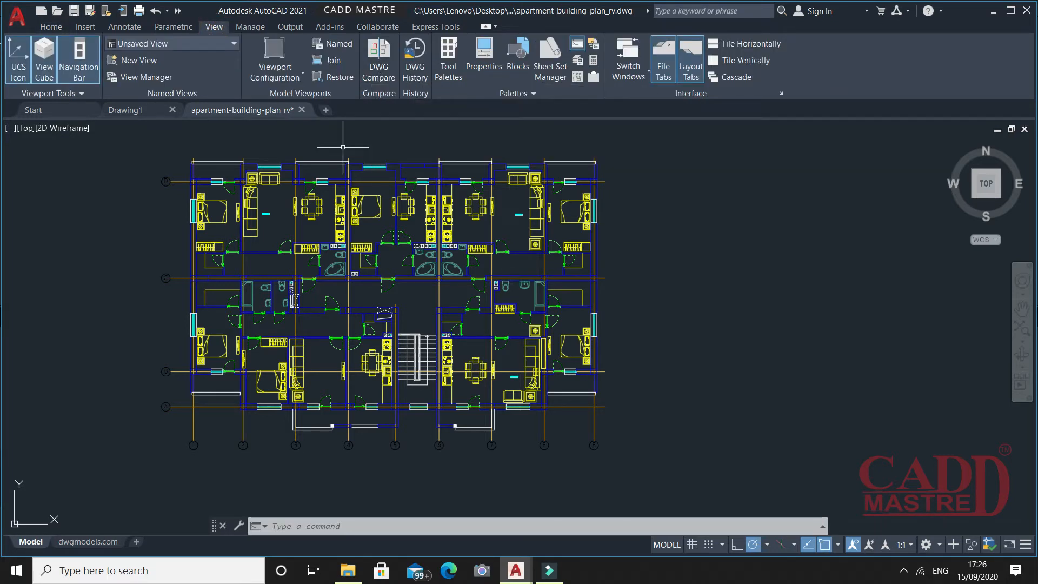
pyautogui.click(18, 21)
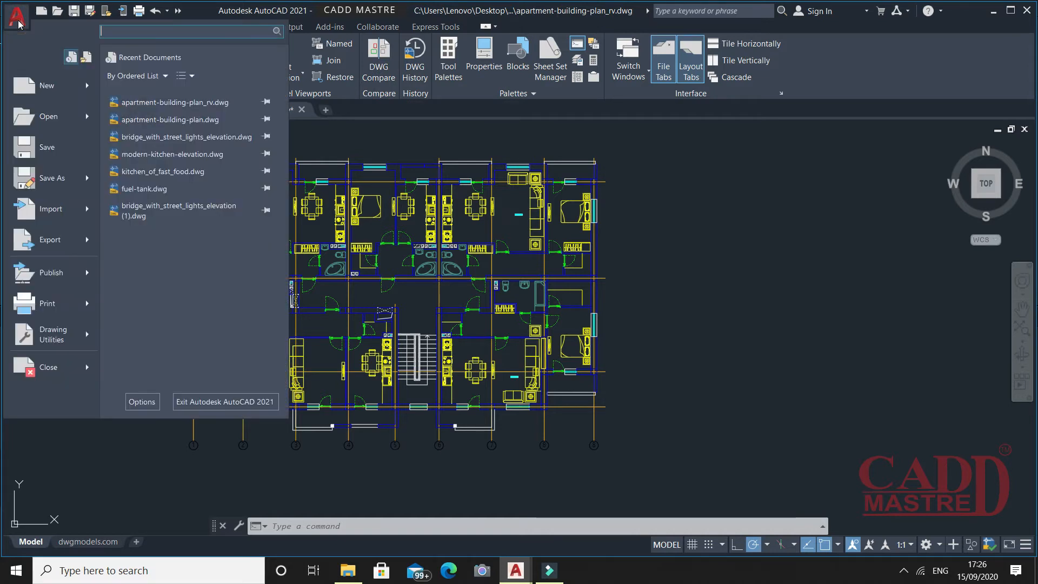
pyautogui.moveTo(73, 333)
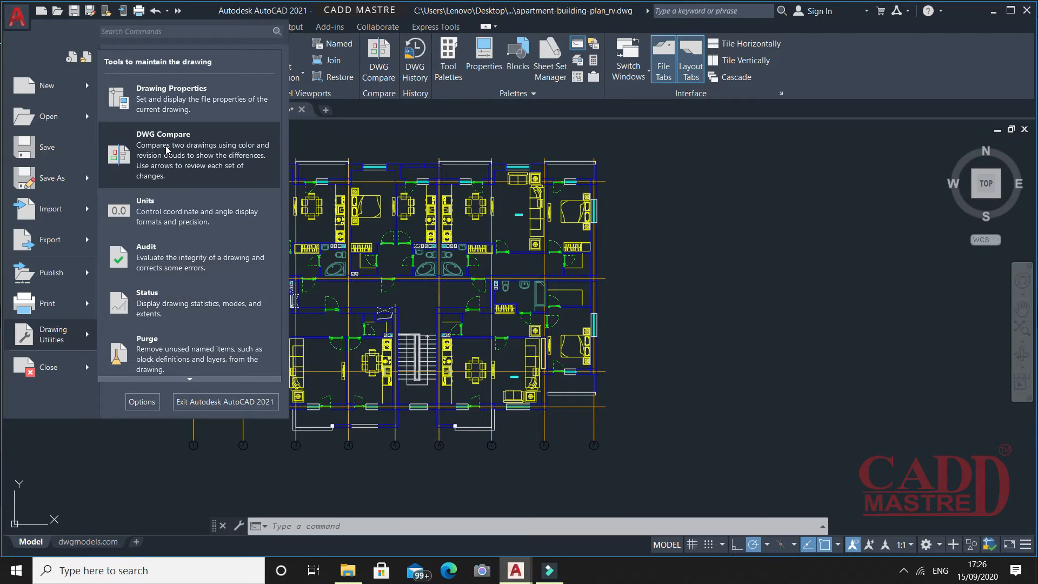
pyautogui.click(742, 213)
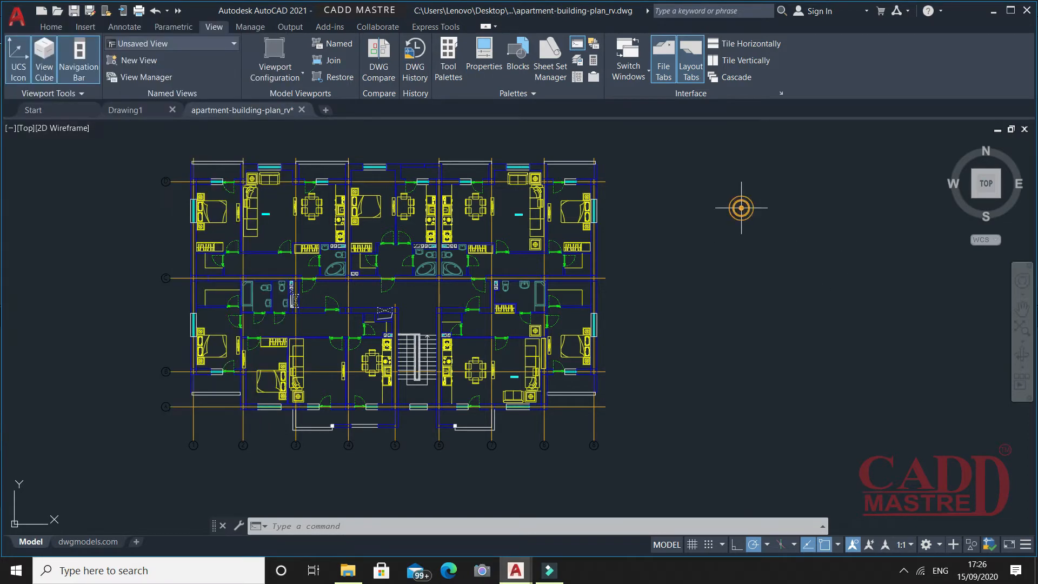
# - Run DWG Compare on the current drawing, choosing apartment-building-plan_rv from the DWG Files folder as the drawing to compare
pyautogui.click(374, 60)
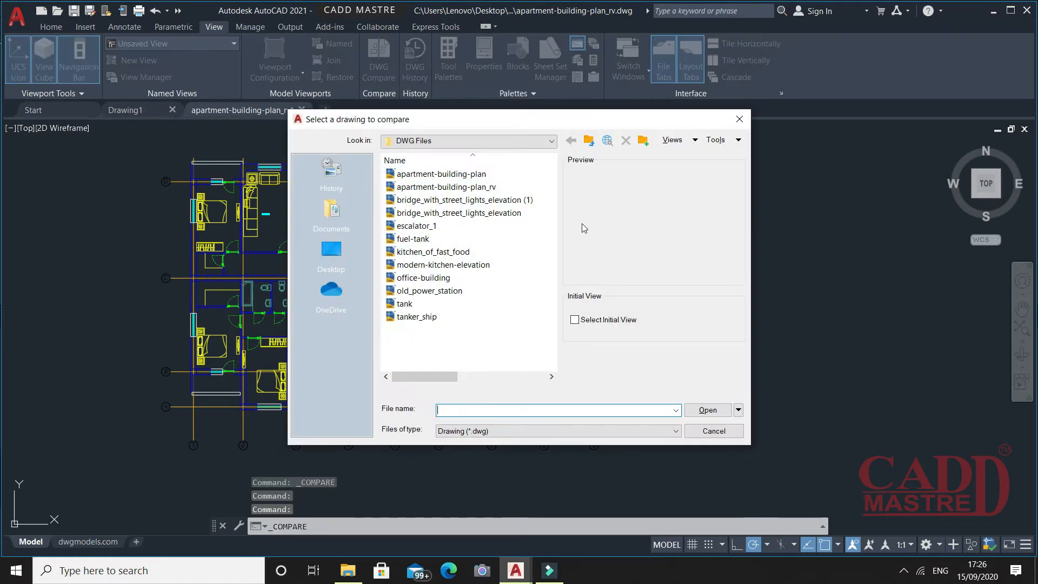
pyautogui.moveTo(512, 128); pyautogui.dragTo(604, 121)
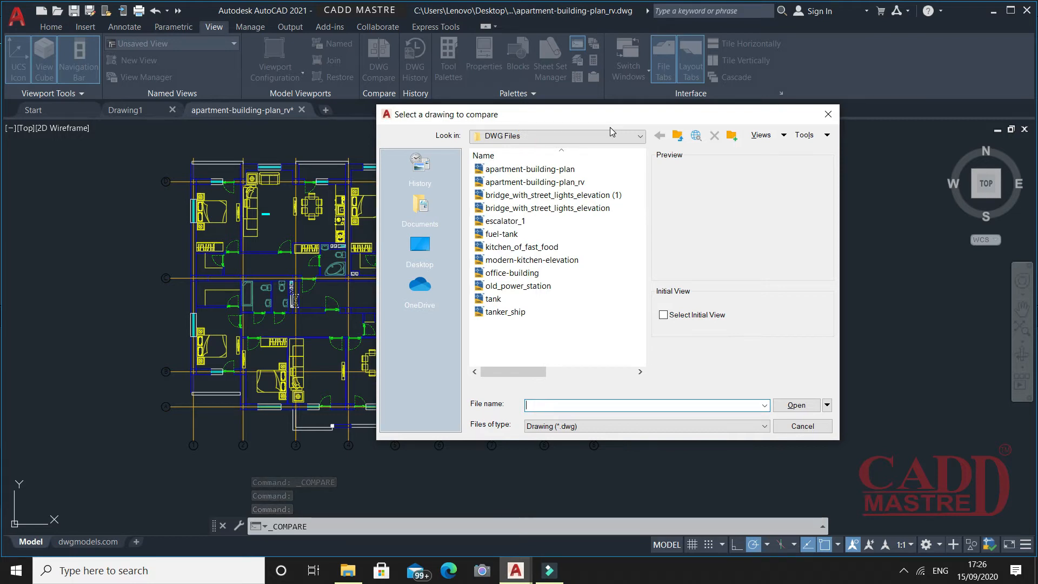
pyautogui.click(535, 171)
pyautogui.click(535, 182)
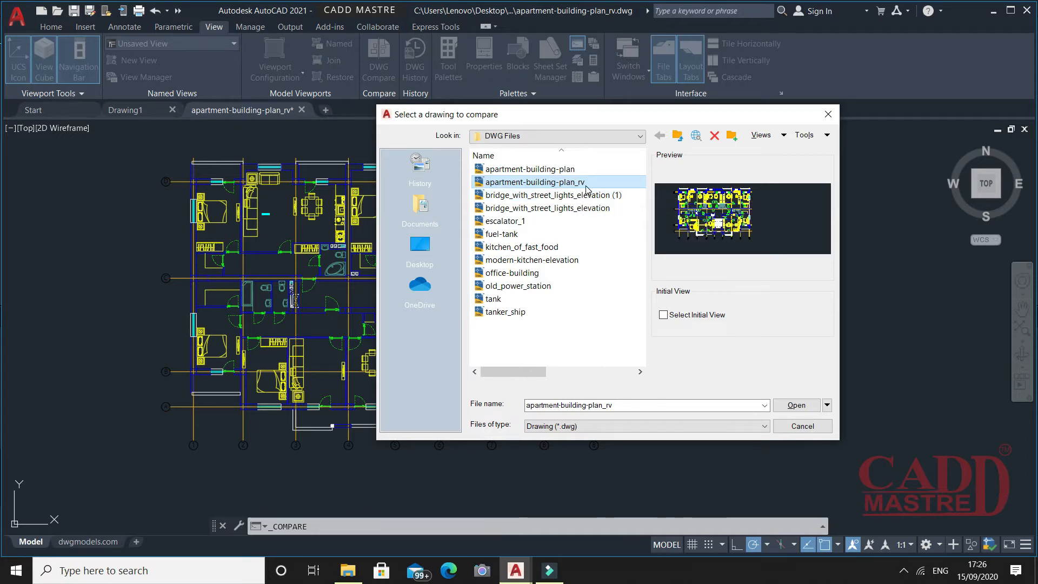
pyautogui.click(797, 406)
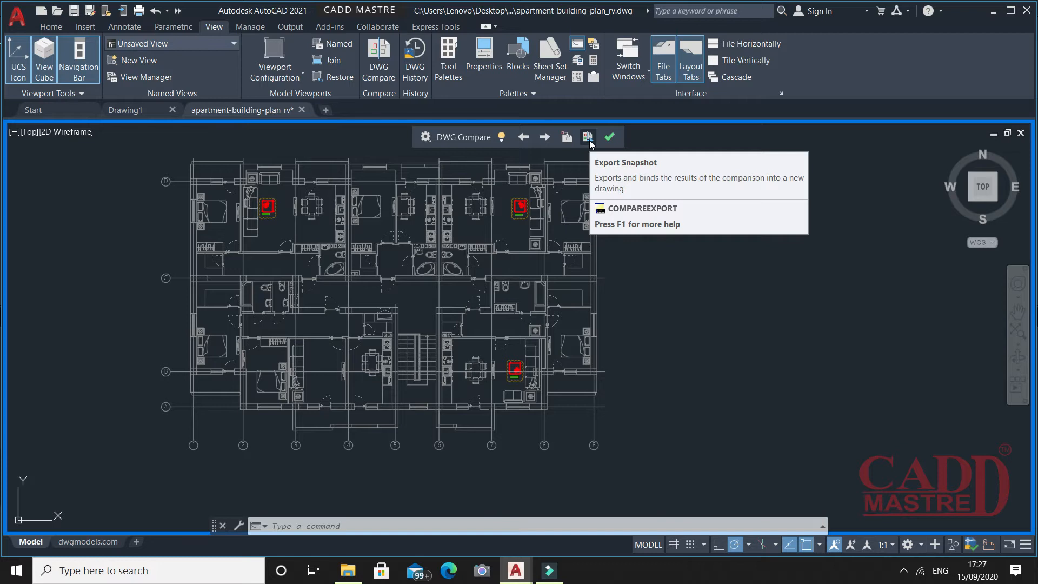
# - Review the comparison's difference colours, revision cloud and filter settings alongside the marked TABLE-1 change
pyautogui.click(425, 137)
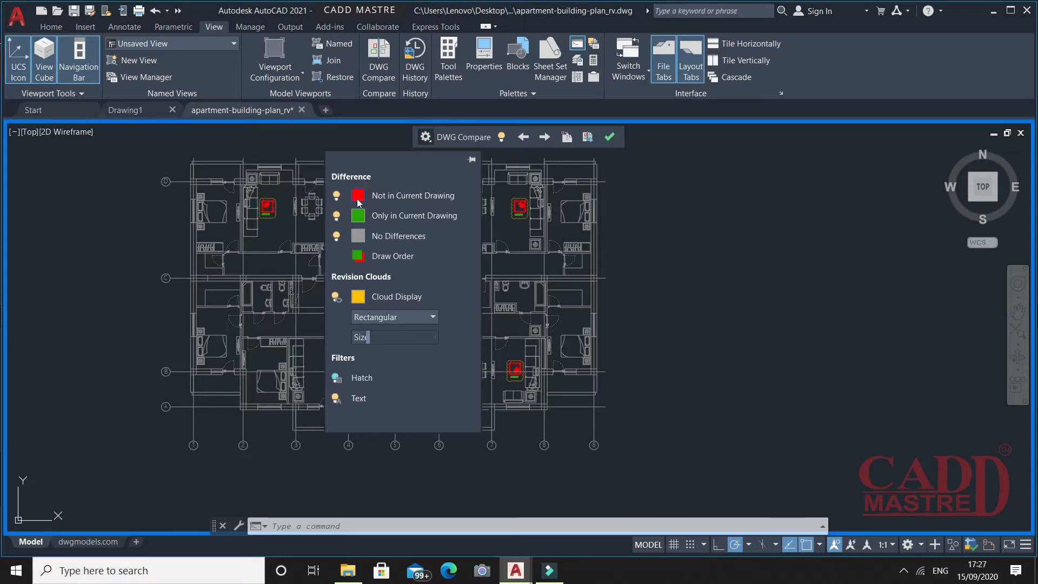
pyautogui.moveTo(439, 203)
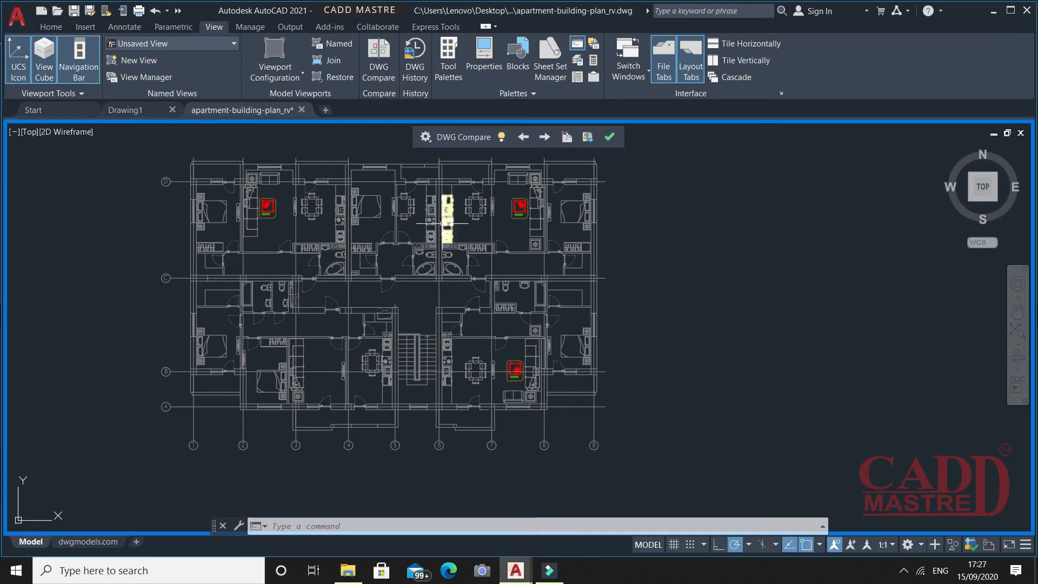
pyautogui.click(425, 137)
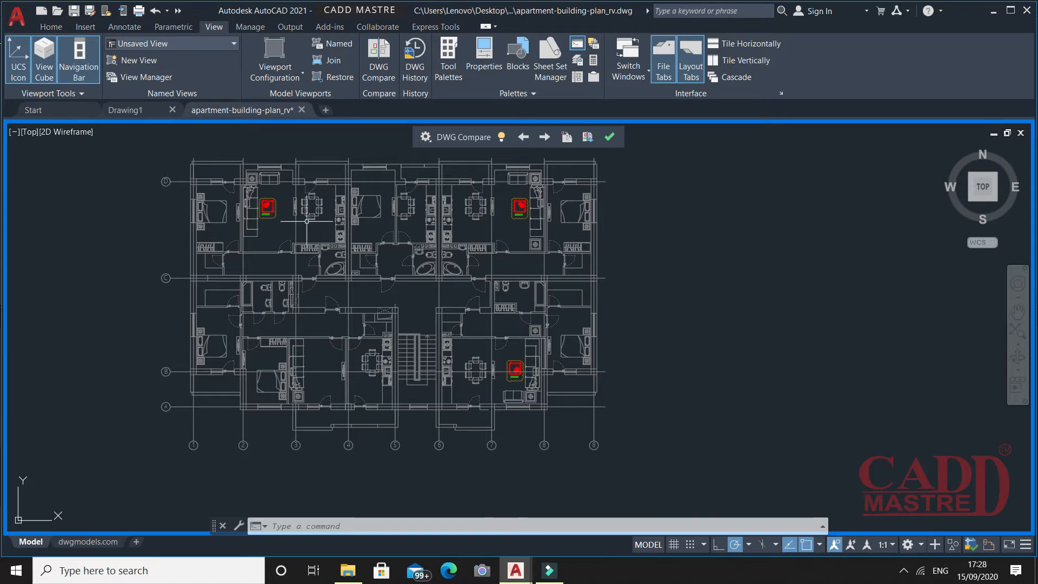
pyautogui.scroll(2, 266, 218)
pyautogui.scroll(5, 266, 218)
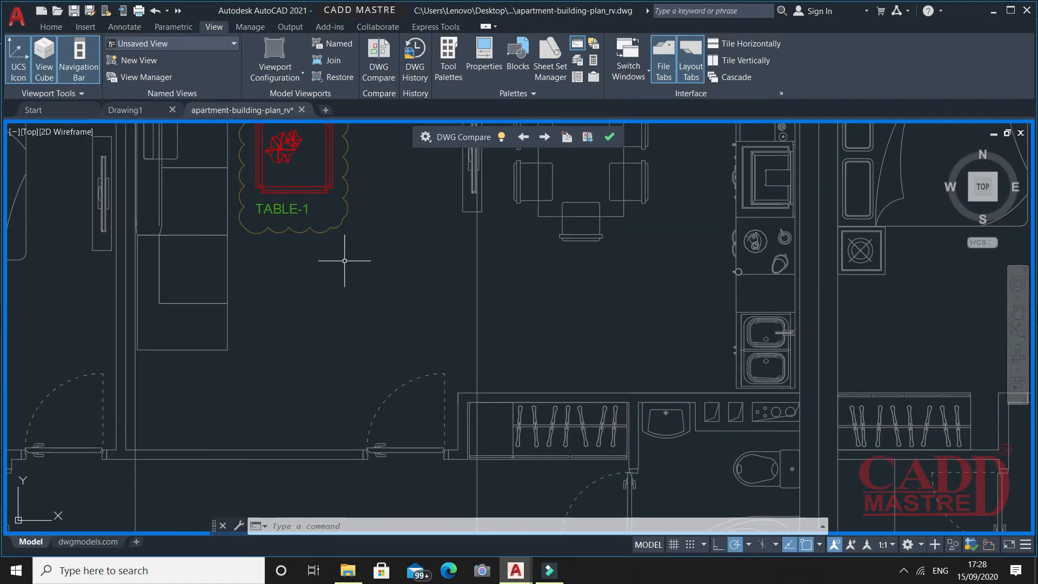
pyautogui.scroll(-2, 344, 261)
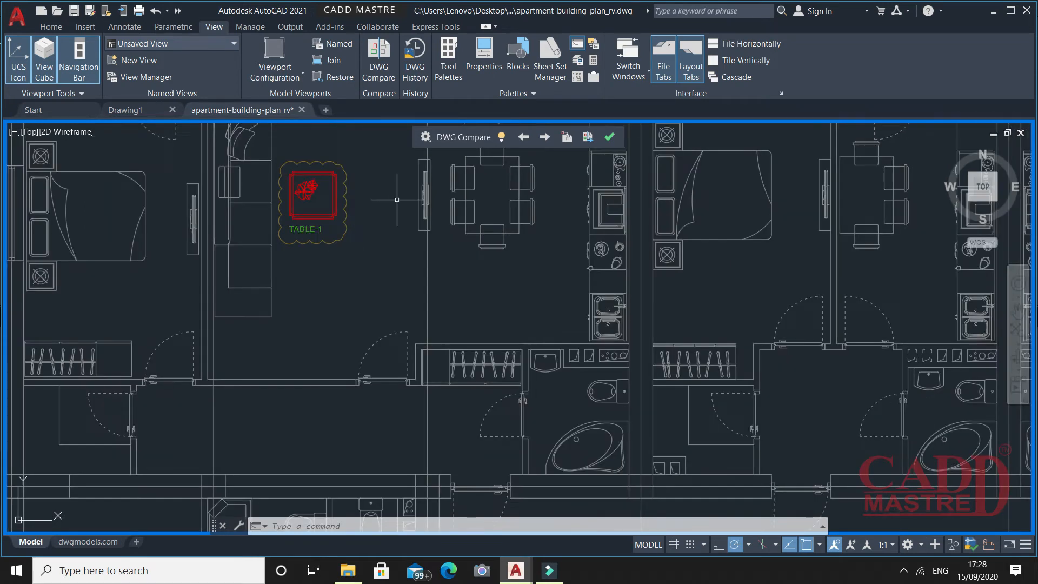
pyautogui.click(426, 138)
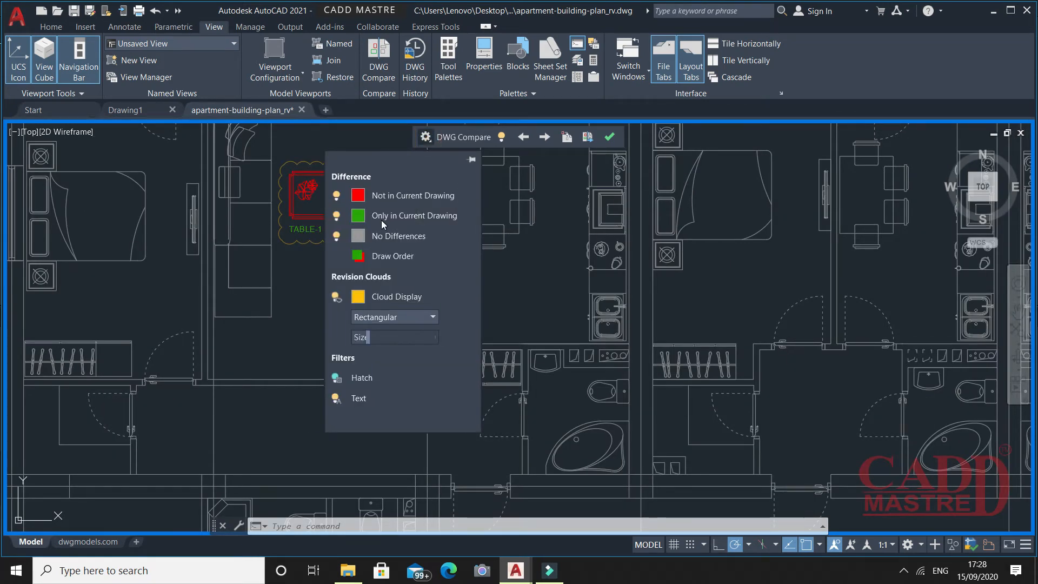
pyautogui.moveTo(374, 225)
# - Toggle the comparison display off and on to view the whole plan with and without the marked differences
pyautogui.scroll(-3, 599, 332)
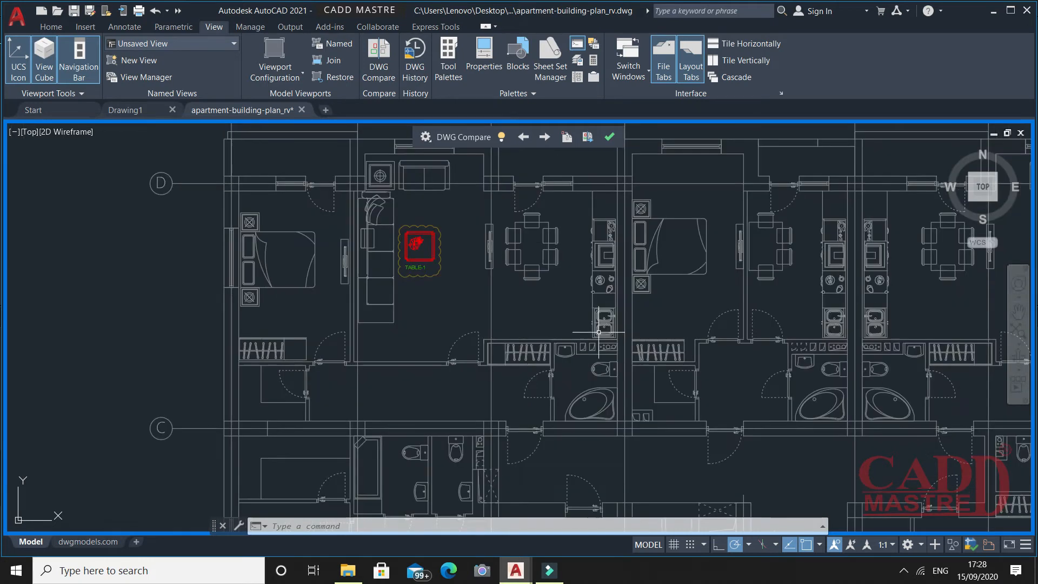
pyautogui.scroll(-3, 599, 332)
pyautogui.moveTo(598, 332); pyautogui.dragTo(545, 286, button='middle')
pyautogui.scroll(-2, 500, 306)
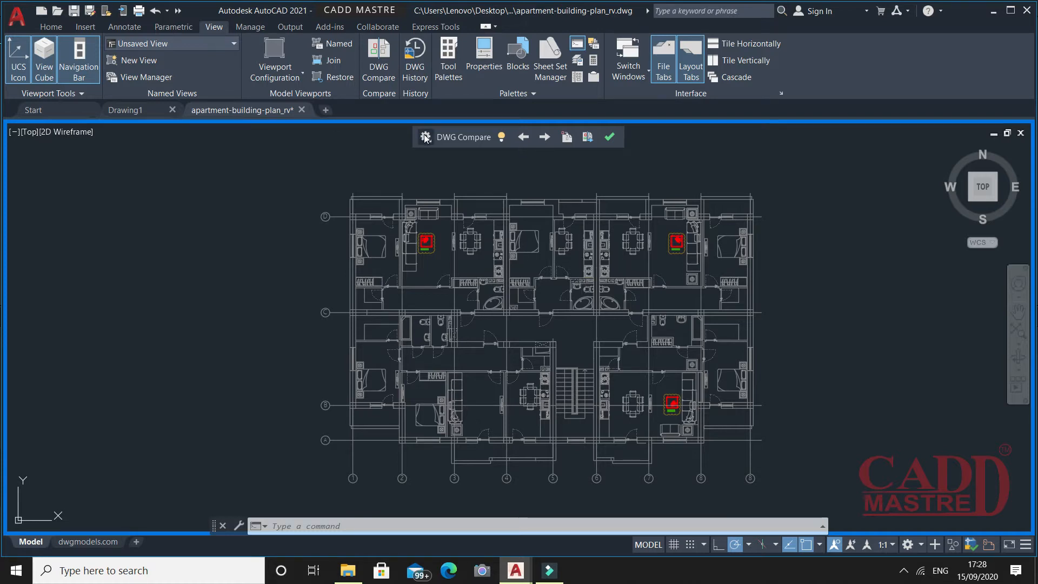
pyautogui.click(501, 137)
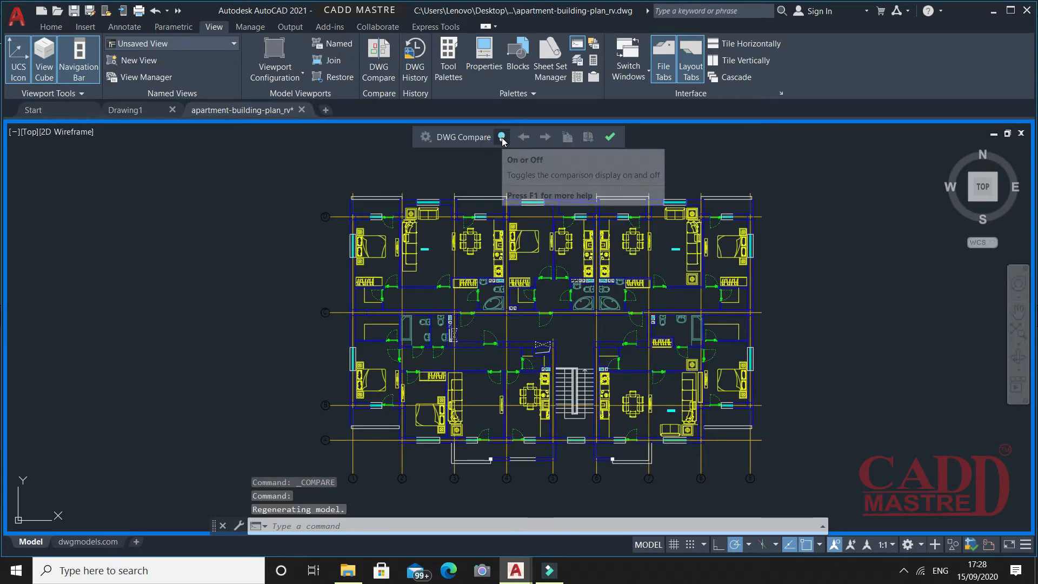
pyautogui.moveTo(827, 268)
pyautogui.mouseDown(button='middle')
pyautogui.moveTo(766, 278)
pyautogui.moveTo(725, 256)
pyautogui.mouseUp(button='middle')
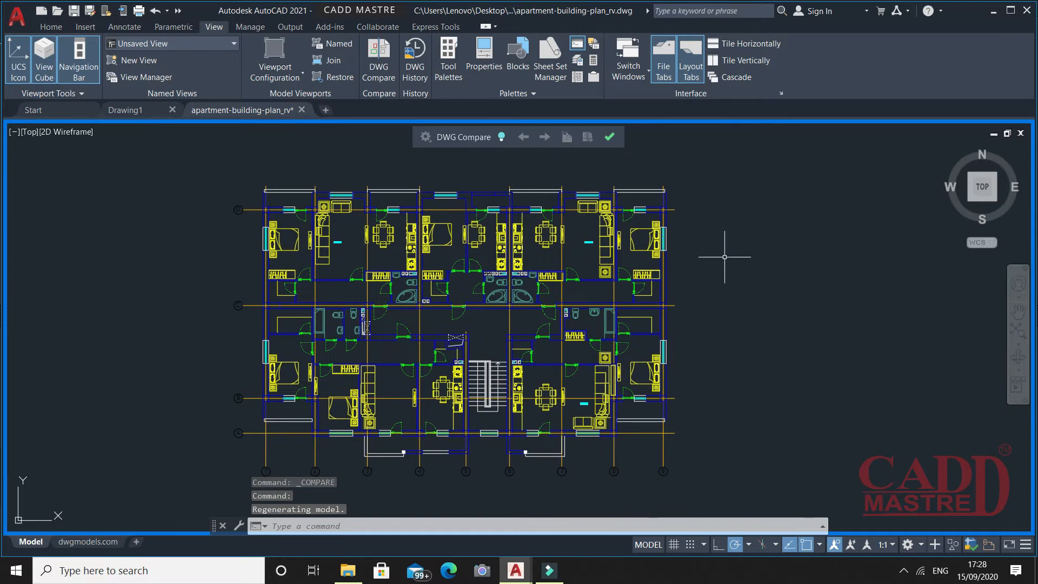
pyautogui.scroll(2, 384, 257)
pyautogui.moveTo(384, 257)
pyautogui.mouseDown(button='middle')
pyautogui.moveTo(405, 262)
pyautogui.moveTo(394, 260)
pyautogui.mouseUp(button='middle')
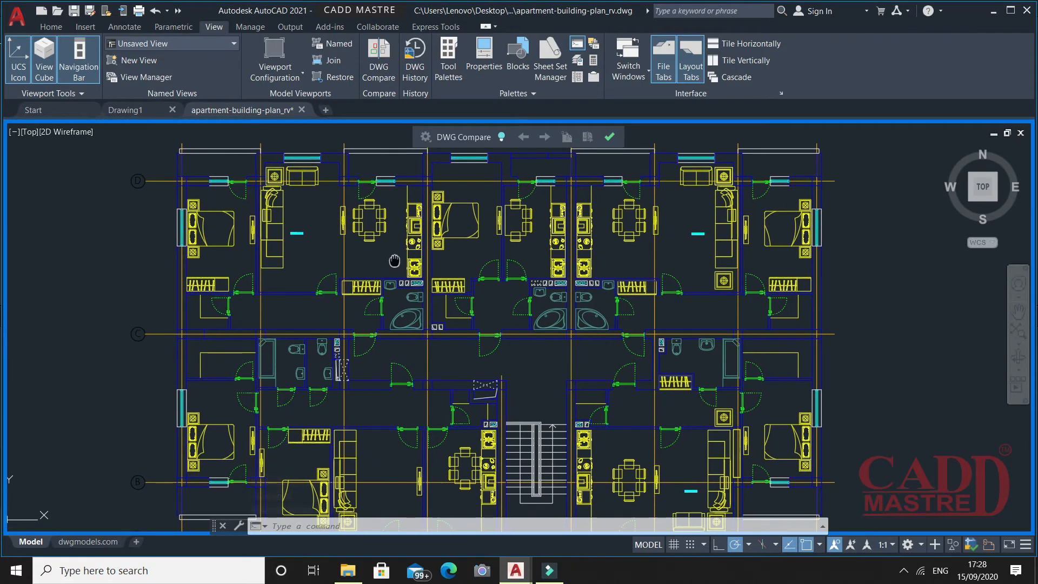
pyautogui.click(501, 137)
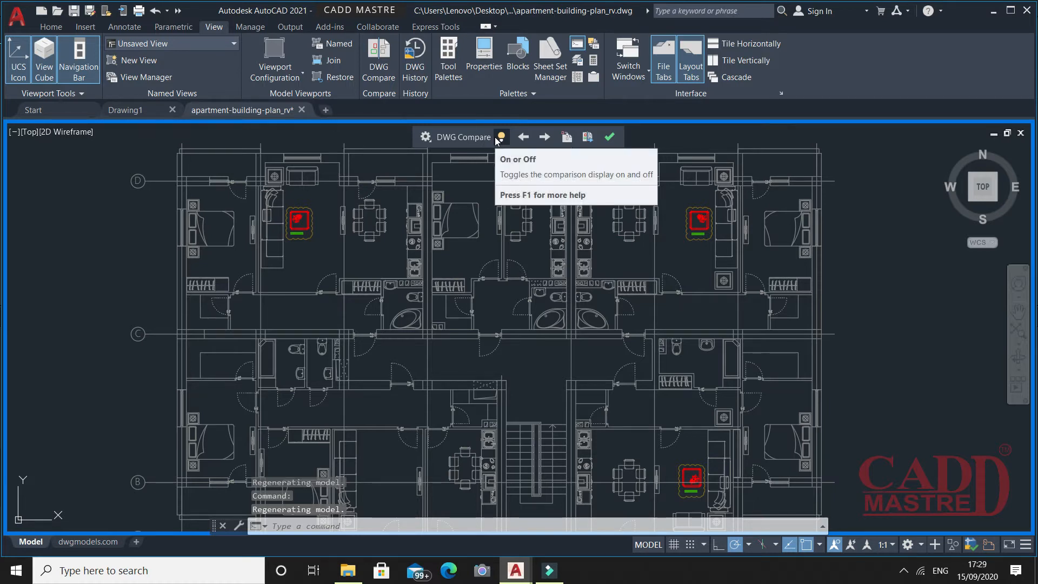
pyautogui.click(501, 138)
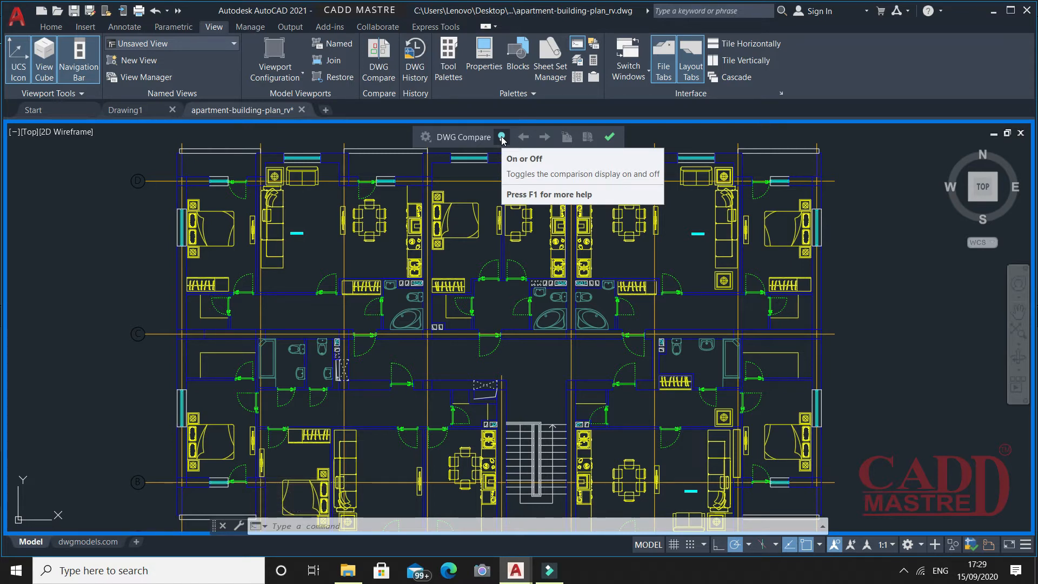
pyautogui.click(503, 138)
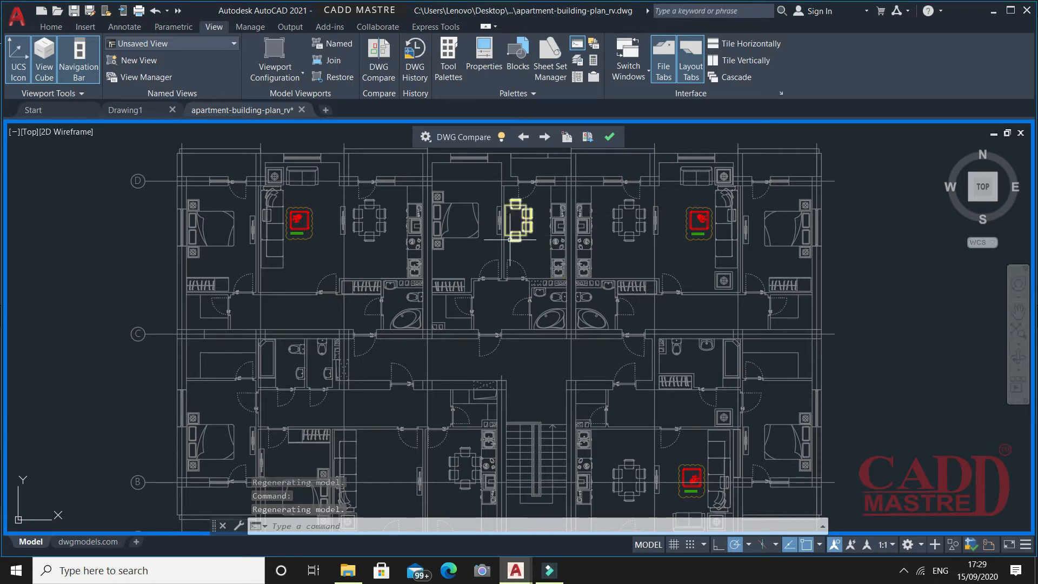
# - Step through the marked differences at TABLE-1, TABLE-2 and TABLE-3, and look at them in the overall plan
pyautogui.click(524, 139)
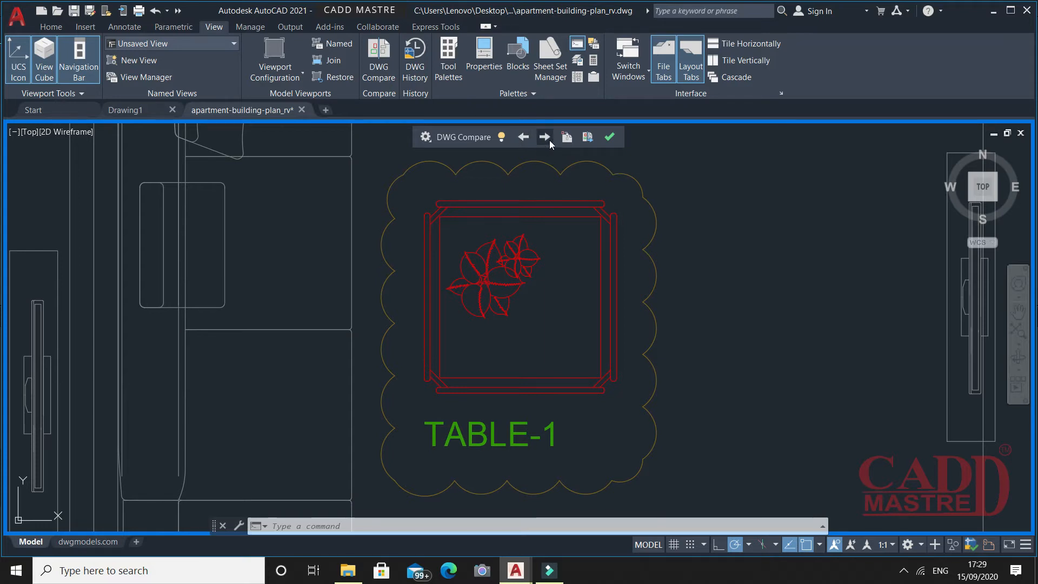
pyautogui.click(546, 137)
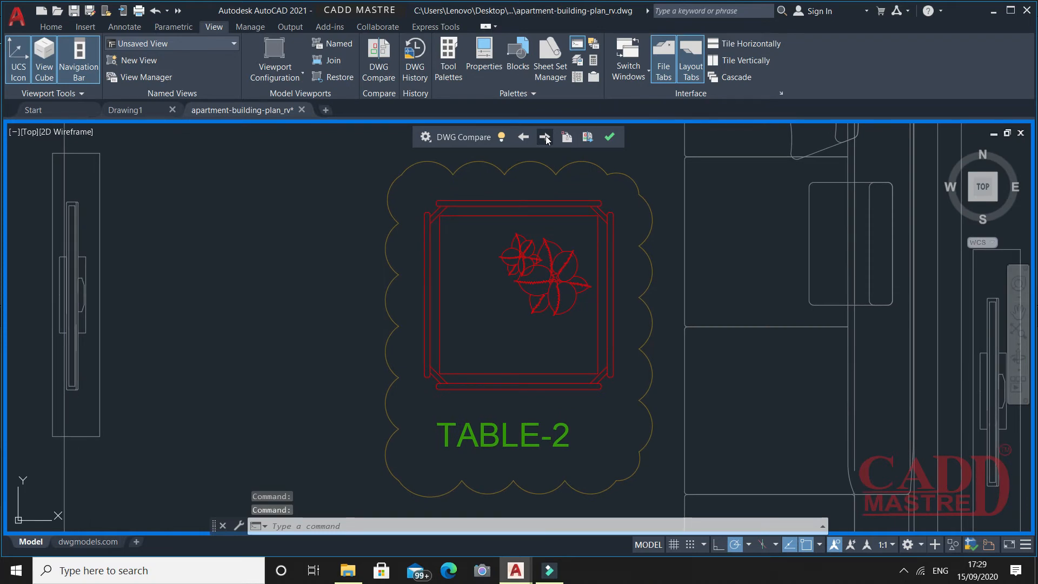
pyautogui.click(545, 137)
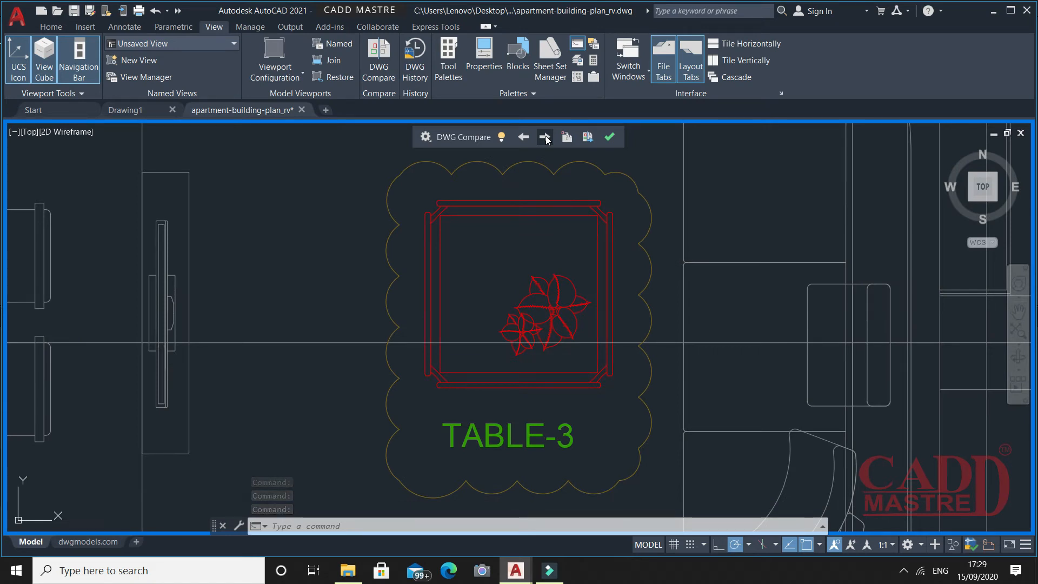
pyautogui.scroll(-8, 602, 287)
pyautogui.scroll(-6, 603, 287)
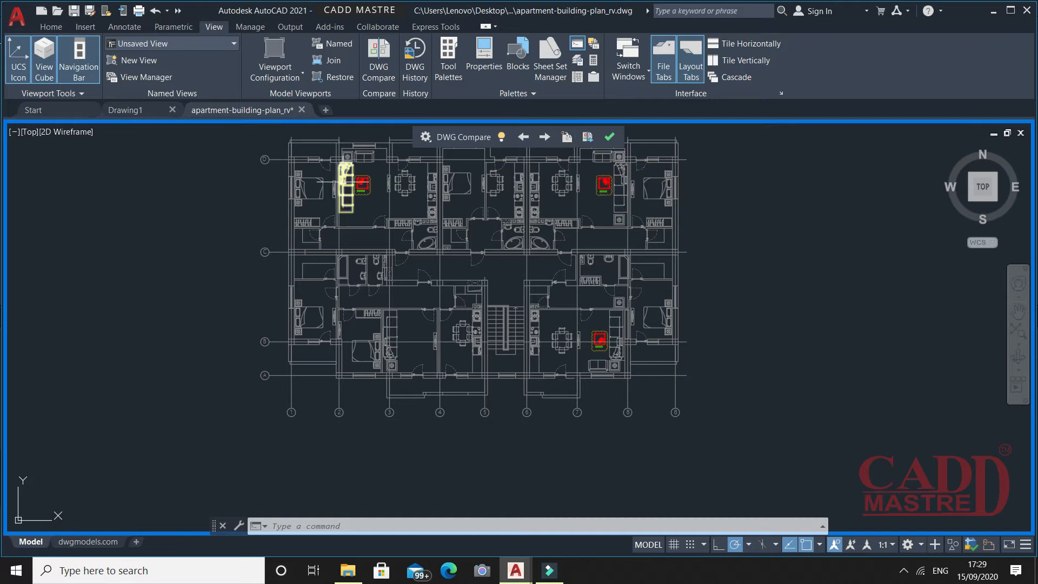
pyautogui.scroll(8, 363, 183)
pyautogui.scroll(-8, 572, 162)
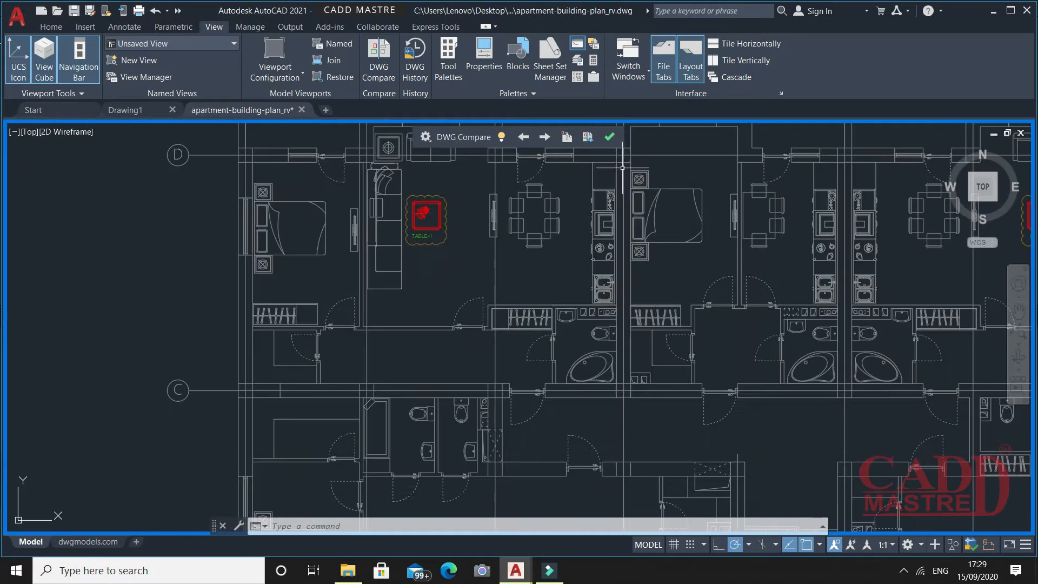
pyautogui.scroll(5, 573, 153)
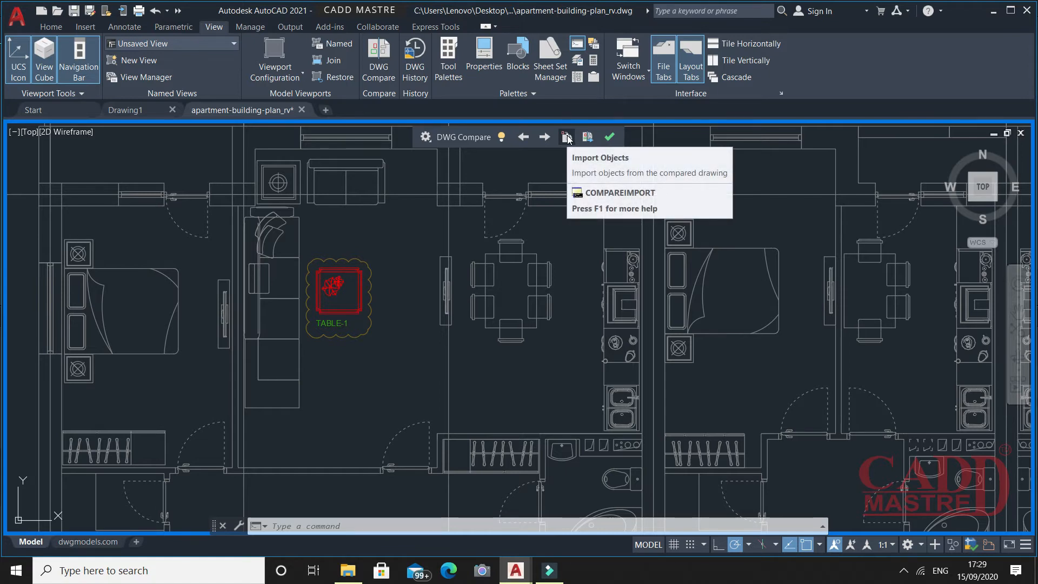
# - Import the three coffee tables above the TABLE-1, TABLE-2 and TABLE-3 labels from the compared drawing into the current one
pyautogui.click(568, 138)
pyautogui.scroll(-3, 568, 260)
pyautogui.moveTo(574, 303)
pyautogui.mouseDown(button='middle')
pyautogui.moveTo(520, 278)
pyautogui.moveTo(476, 222)
pyautogui.mouseUp(button='middle')
pyautogui.click(329, 236)
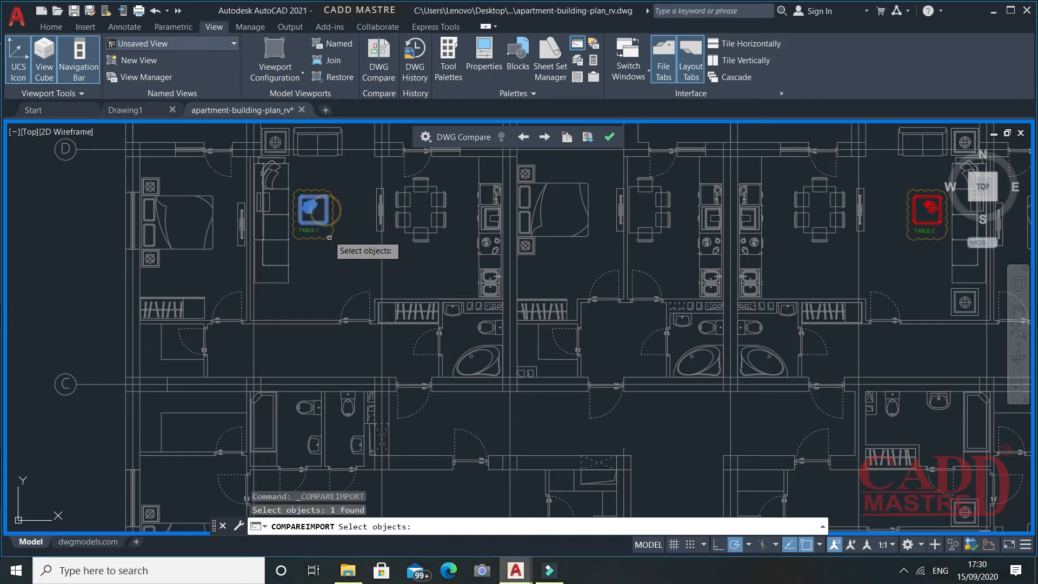
pyautogui.moveTo(489, 276); pyautogui.dragTo(159, 299, button='middle')
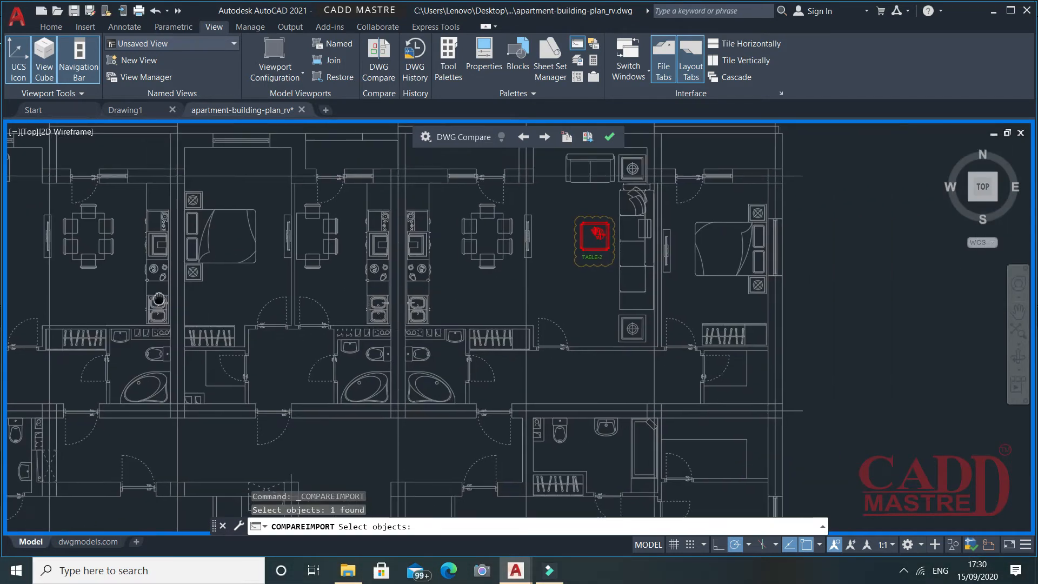
pyautogui.click(595, 236)
pyautogui.moveTo(625, 364); pyautogui.dragTo(630, 332, button='middle')
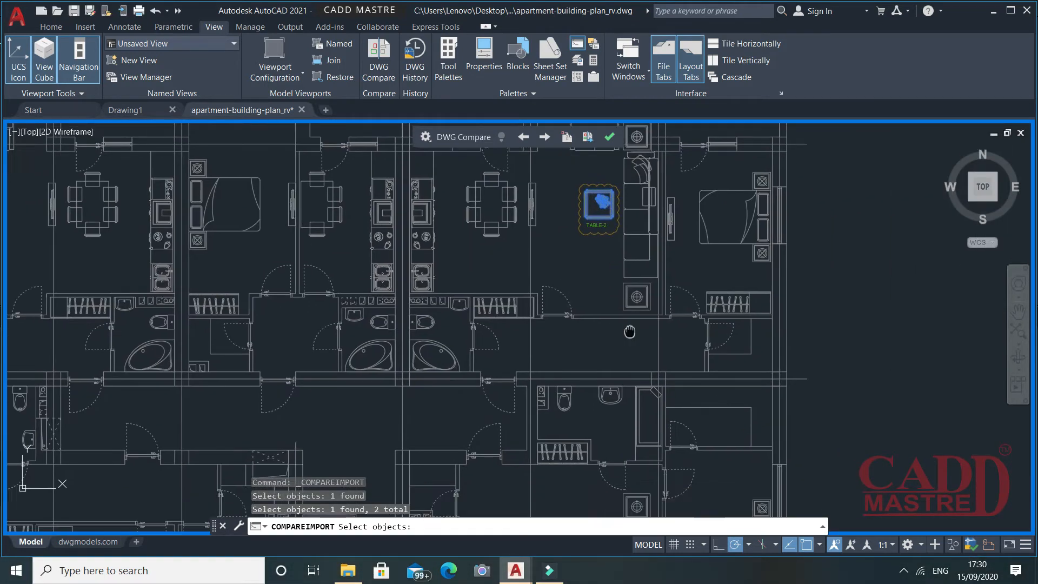
pyautogui.scroll(-4, 630, 332)
pyautogui.scroll(7, 609, 424)
pyautogui.click(617, 371)
pyautogui.scroll(-3, 626, 325)
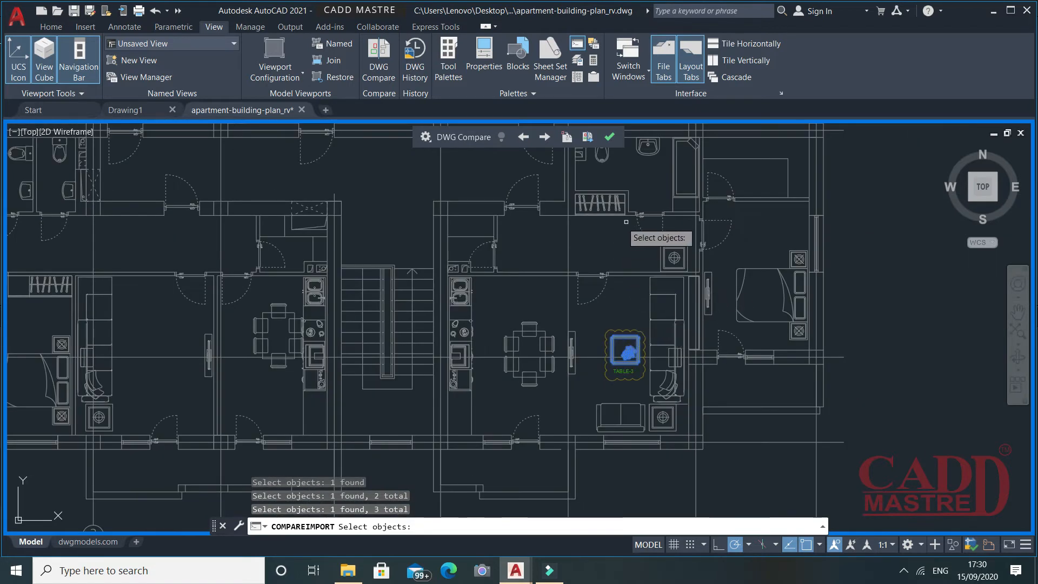
pyautogui.press('Return')
pyautogui.scroll(3, 628, 363)
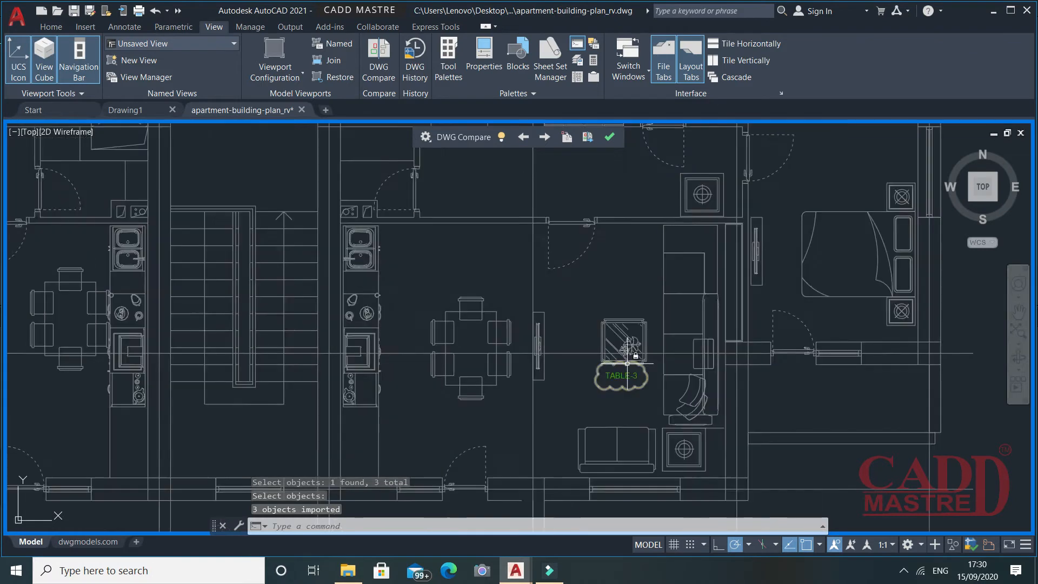
pyautogui.scroll(2, 627, 364)
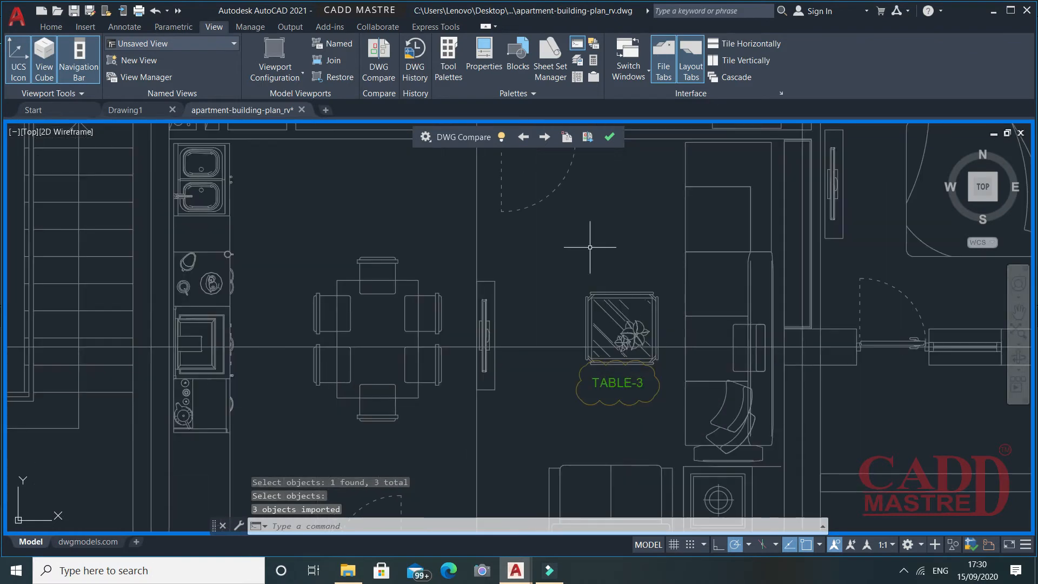
# - Check the imported coffee tables across the plan with the comparison display switched off, and switch the comparison back on
pyautogui.click(501, 137)
pyautogui.scroll(-4, 584, 325)
pyautogui.scroll(-4, 584, 324)
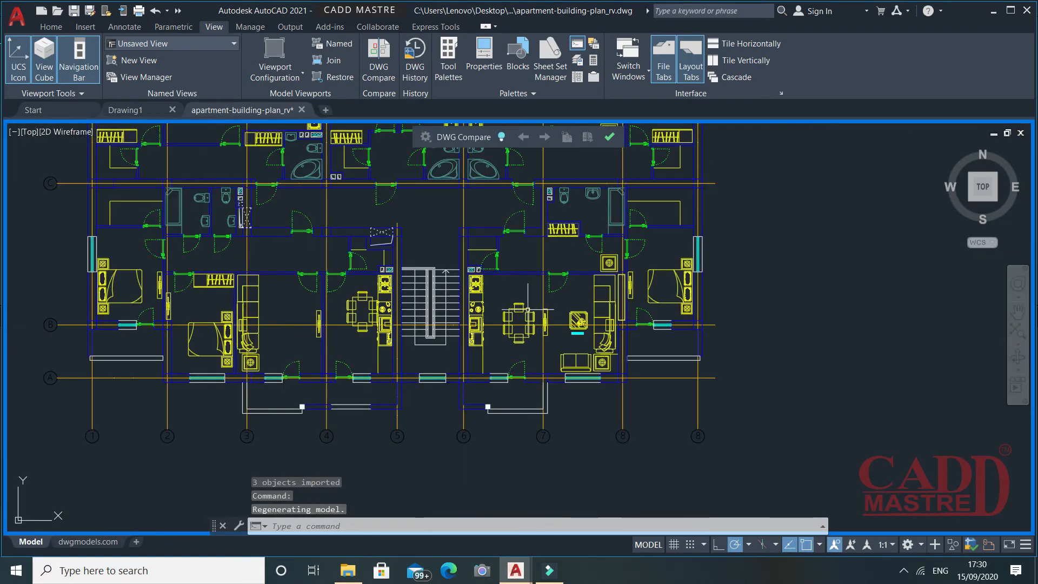
pyautogui.scroll(4, 352, 258)
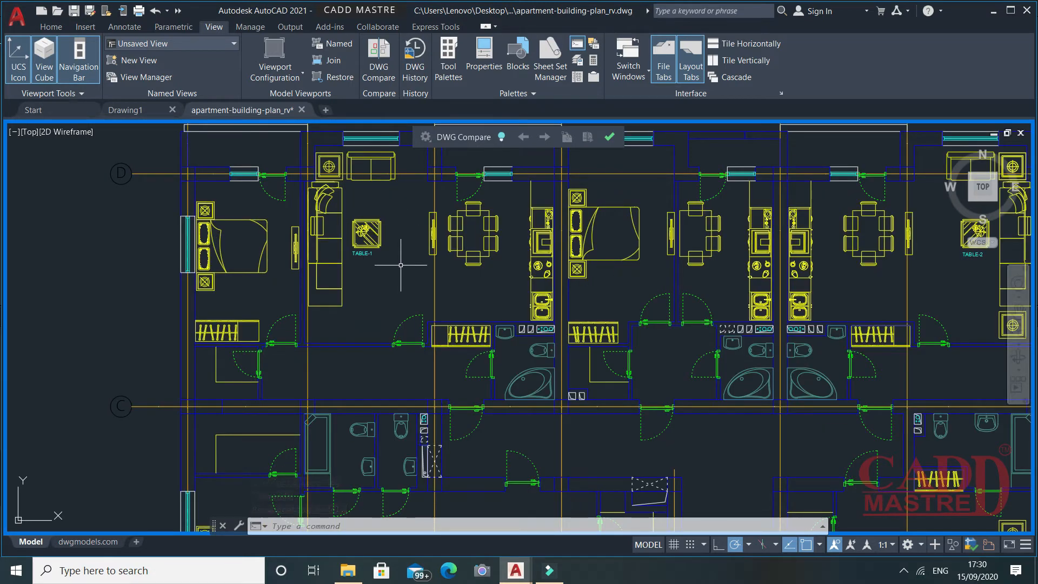
pyautogui.click(501, 137)
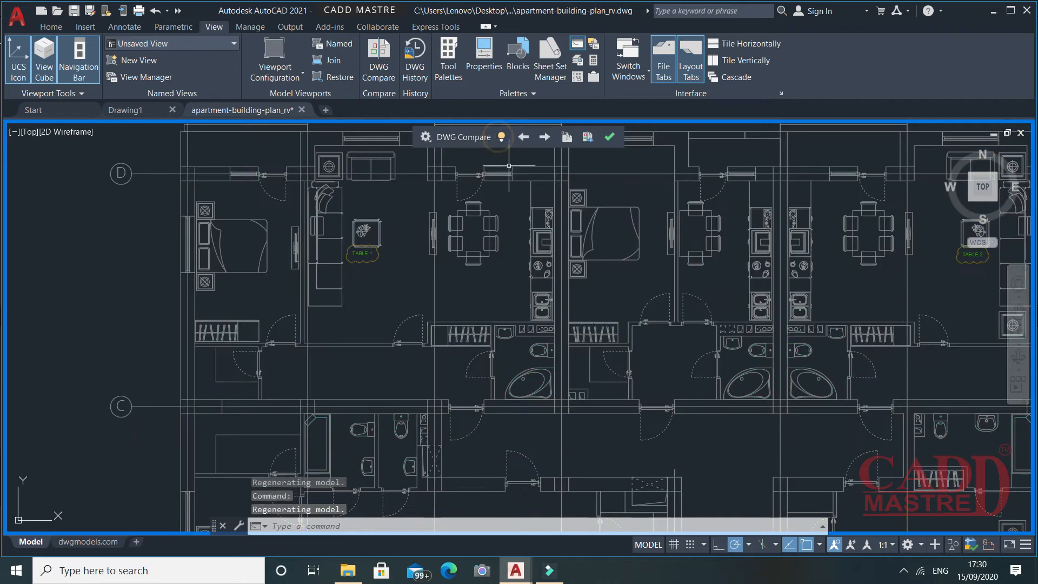
# - Export a comparison snapshot drawing as Compare_apartment-building-plan_rv vs apartment-building-plan_rv.dwg in the DWG Files folder, and continue with background processing
pyautogui.click(589, 138)
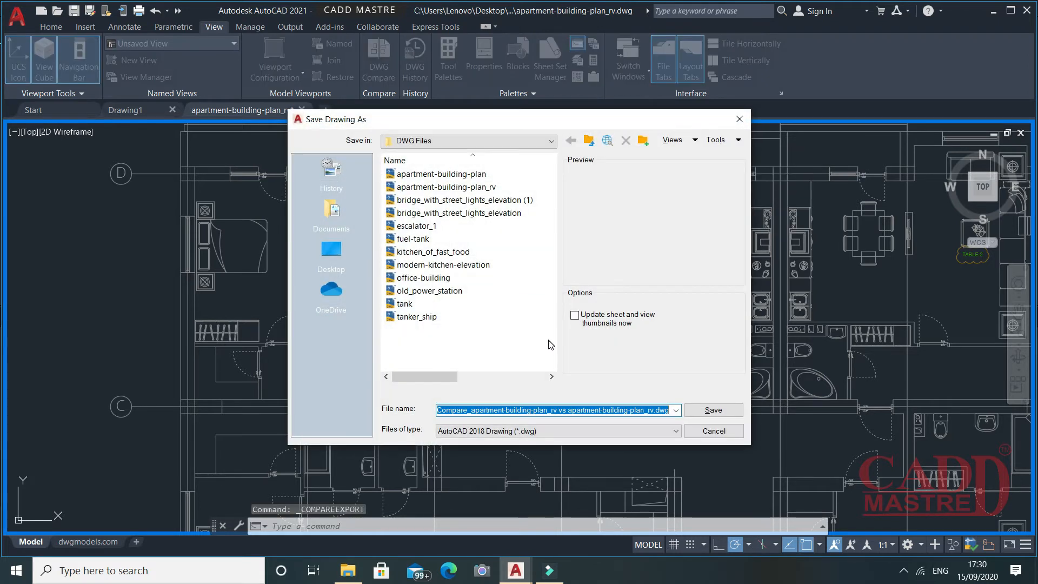
pyautogui.click(714, 411)
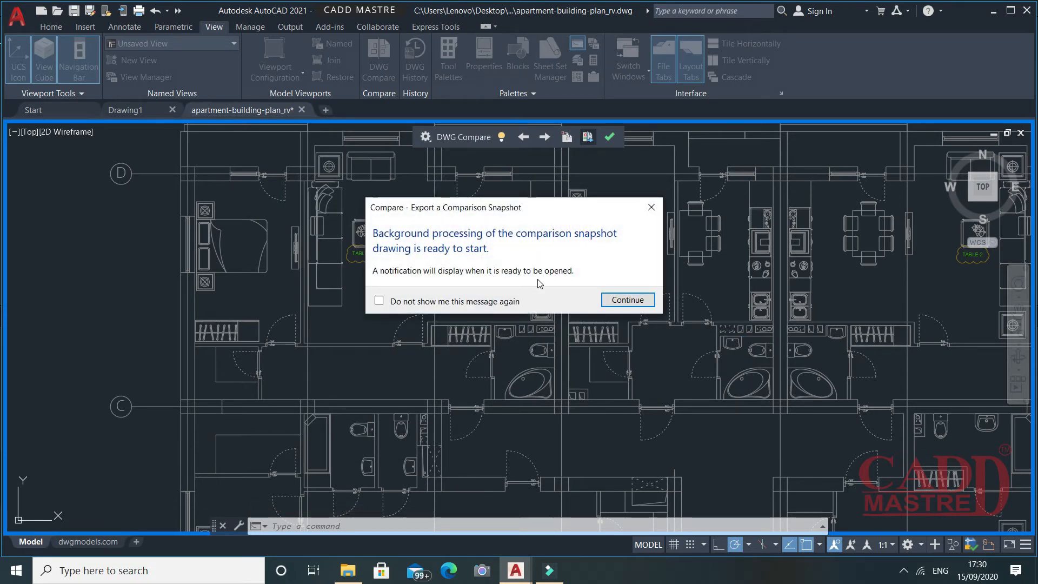
pyautogui.click(628, 300)
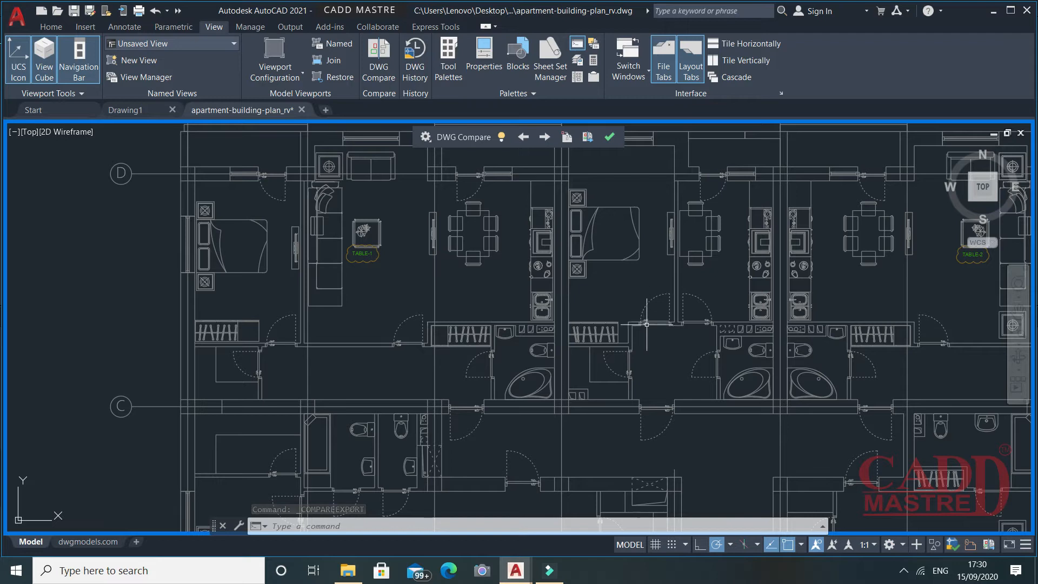
# - End the drawing comparison and look over the whole apartment plan with the imported tables
pyautogui.click(610, 138)
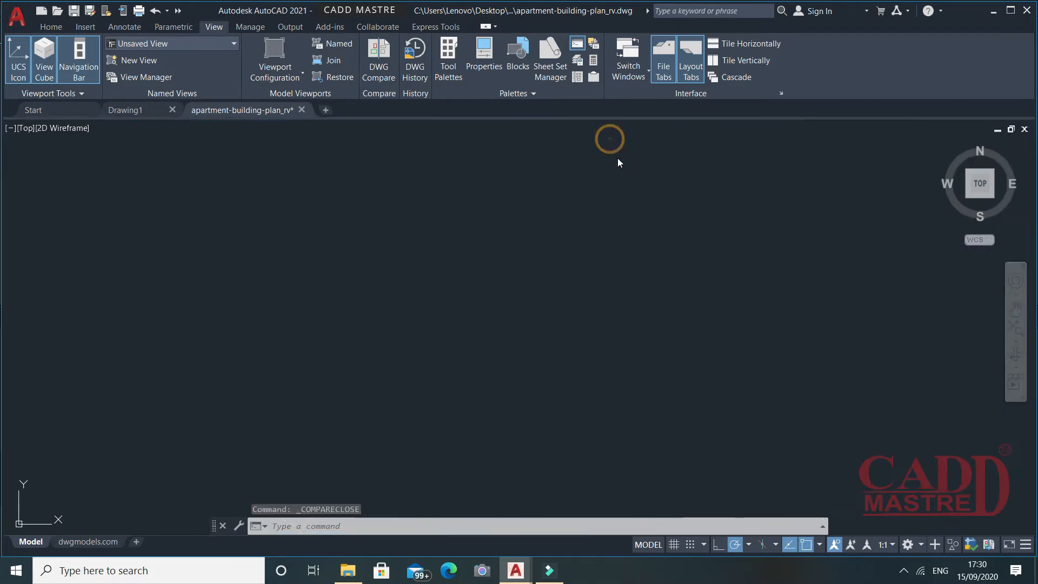
pyautogui.scroll(-2, 523, 296)
pyautogui.moveTo(630, 362); pyautogui.dragTo(606, 354, button='middle')
pyautogui.scroll(-3, 500, 284)
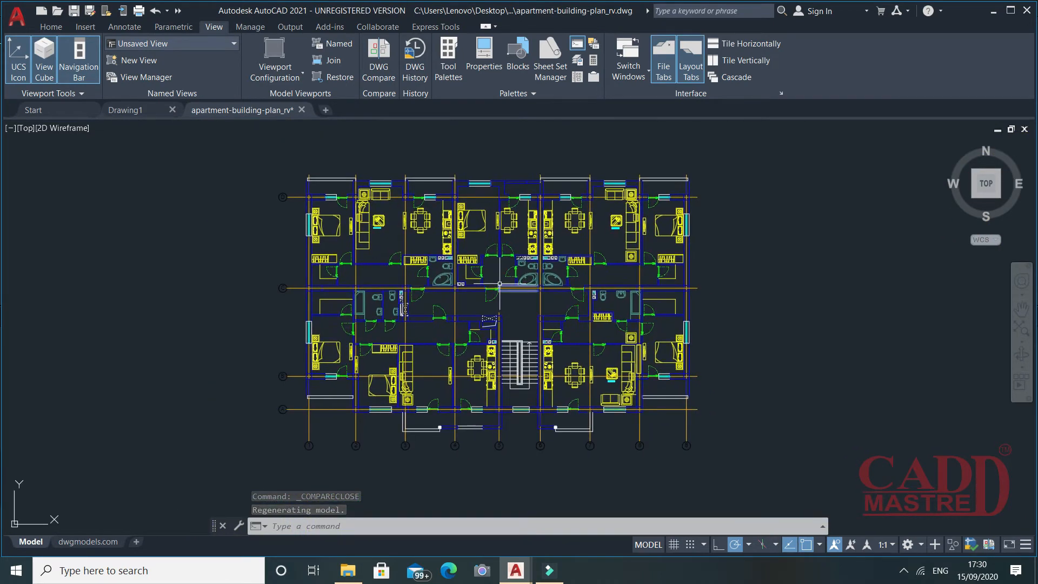
pyautogui.scroll(3, 500, 283)
pyautogui.moveTo(499, 283); pyautogui.dragTo(542, 256, button='middle')
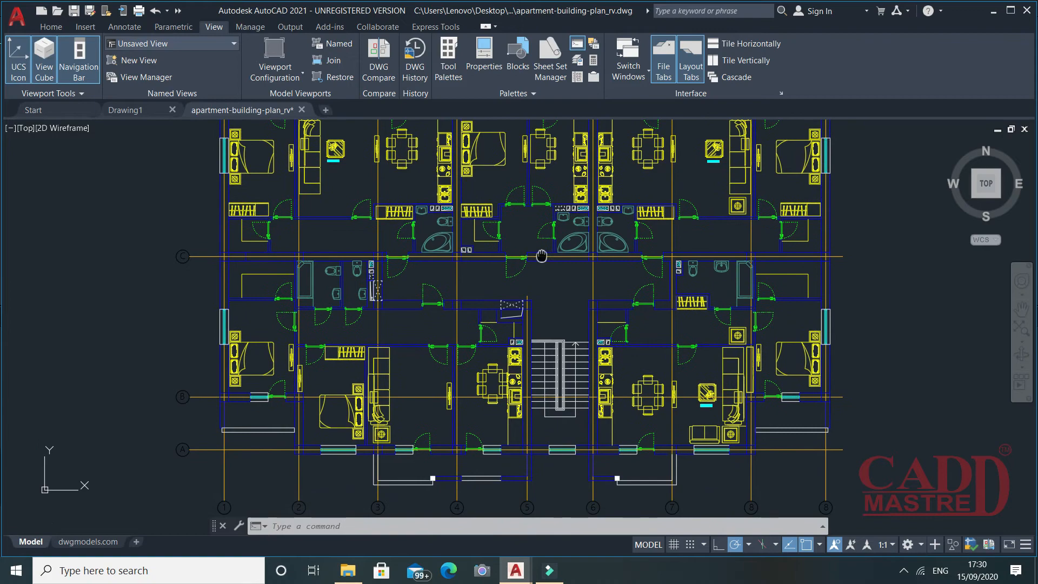
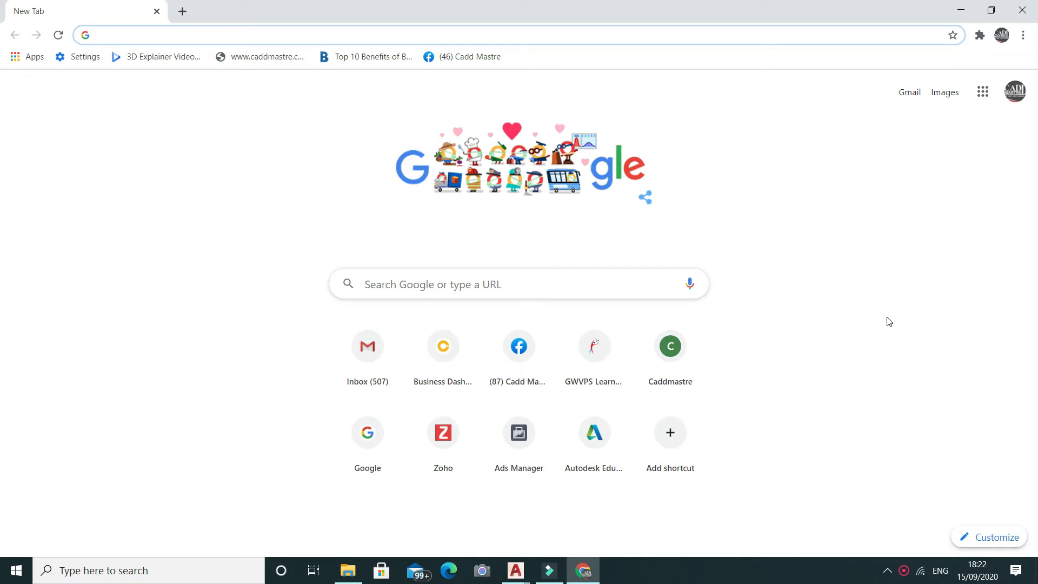
# - Switch to Chrome, search Google for gwvpslearners and open the GWVPS Learners website
pyautogui.click(393, 284)
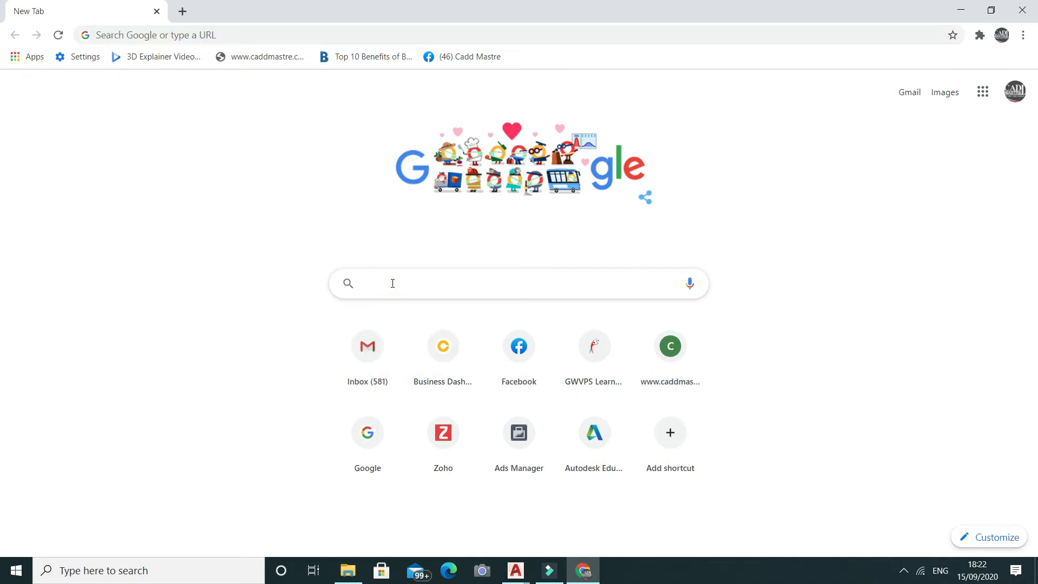
pyautogui.write('g')
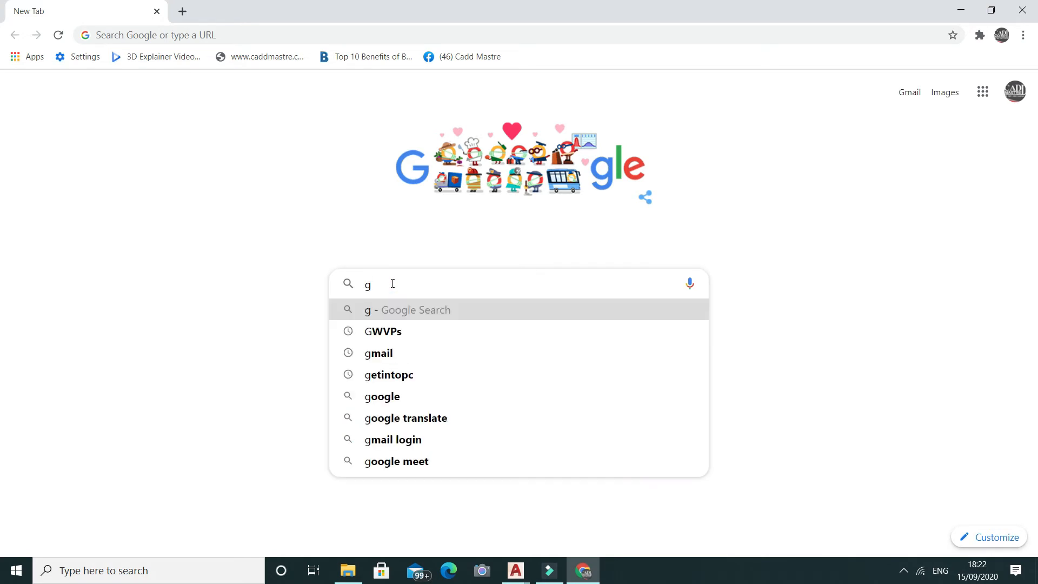
pyautogui.write('w')
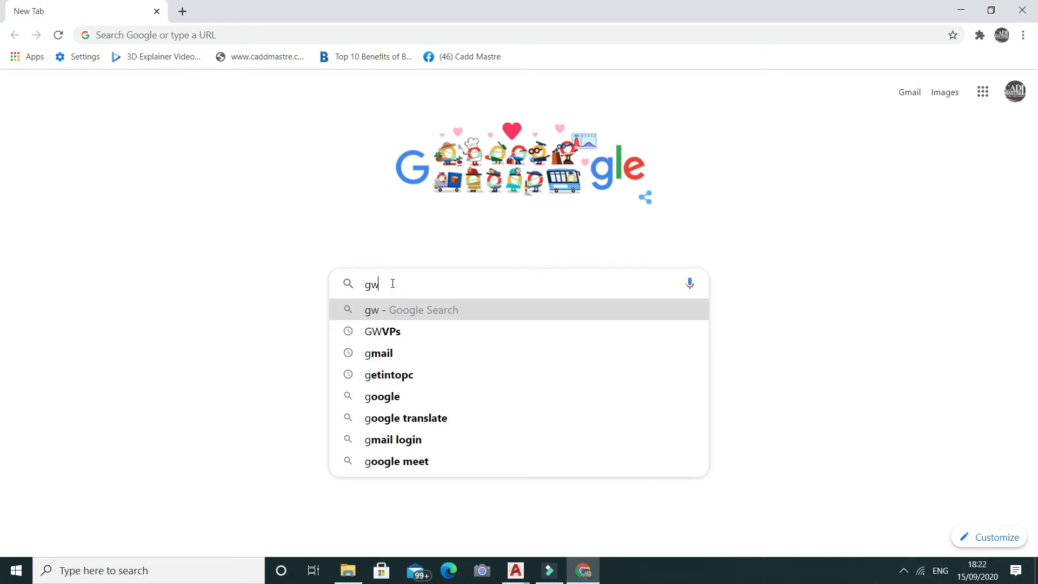
pyautogui.write('vpslearners')
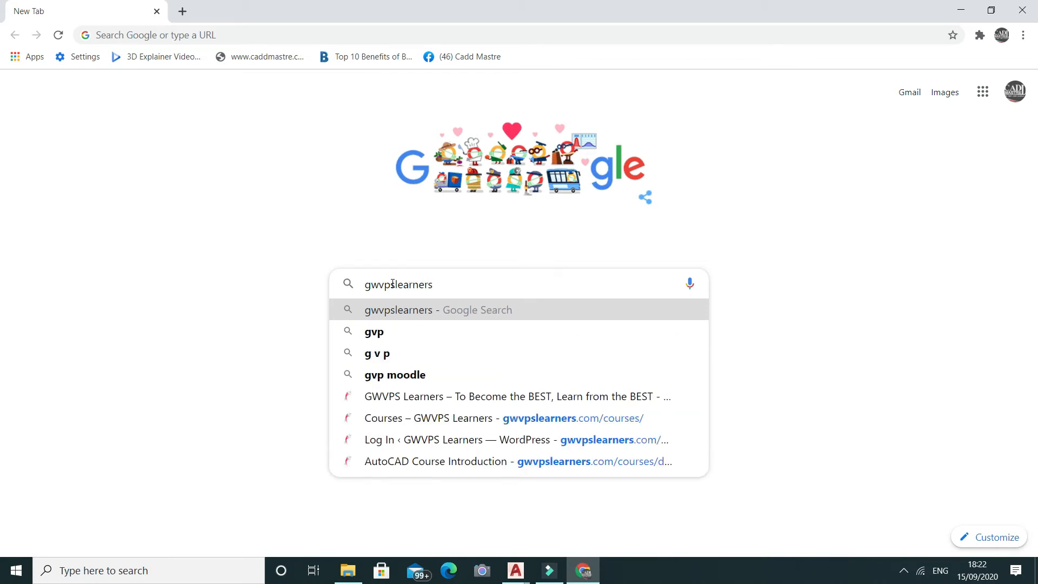
pyautogui.click(373, 313)
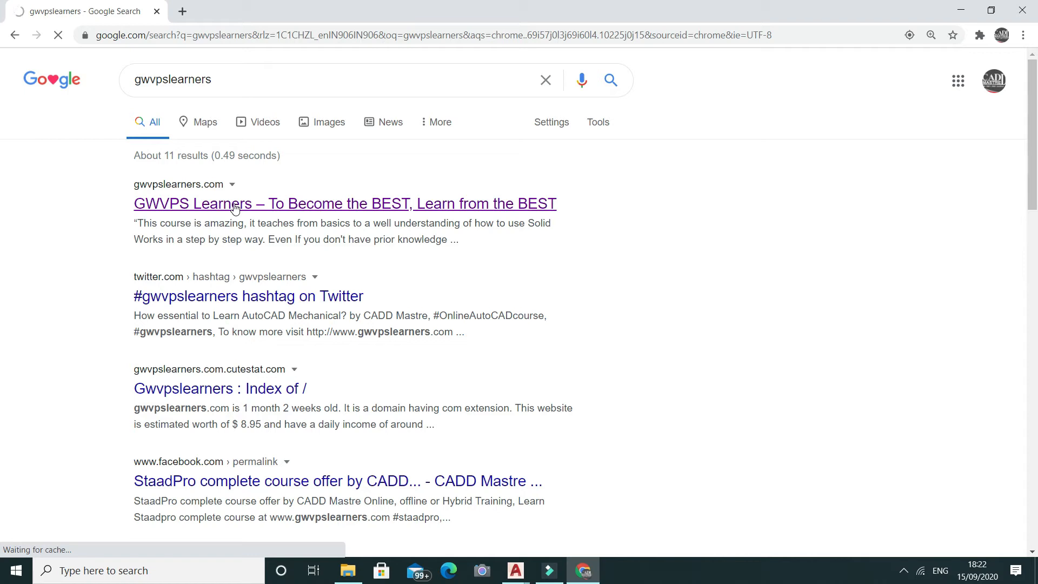
pyautogui.click(235, 209)
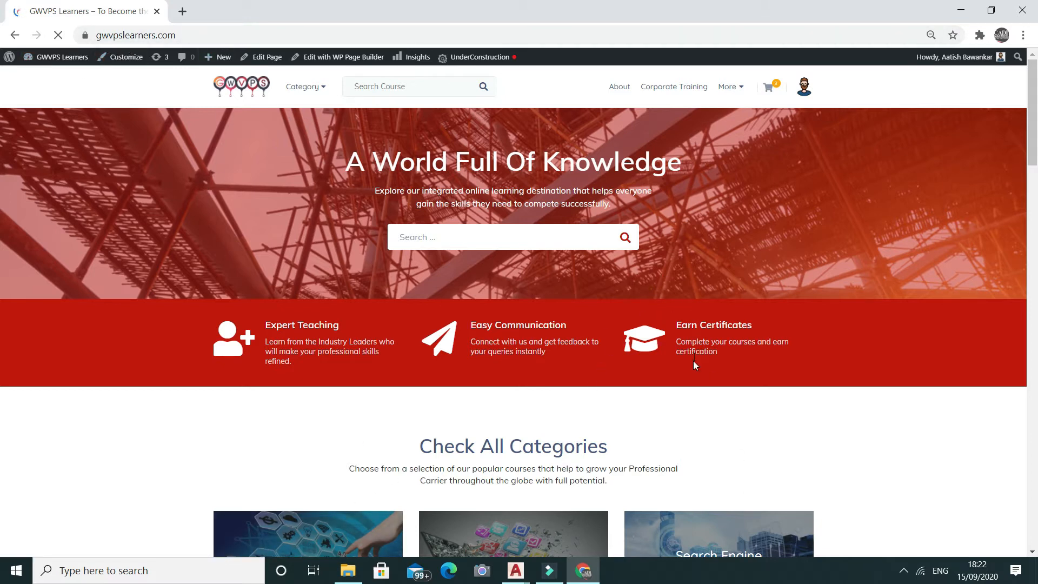
# - Review the account options offered on the GWVPS Learners home page
pyautogui.click(806, 89)
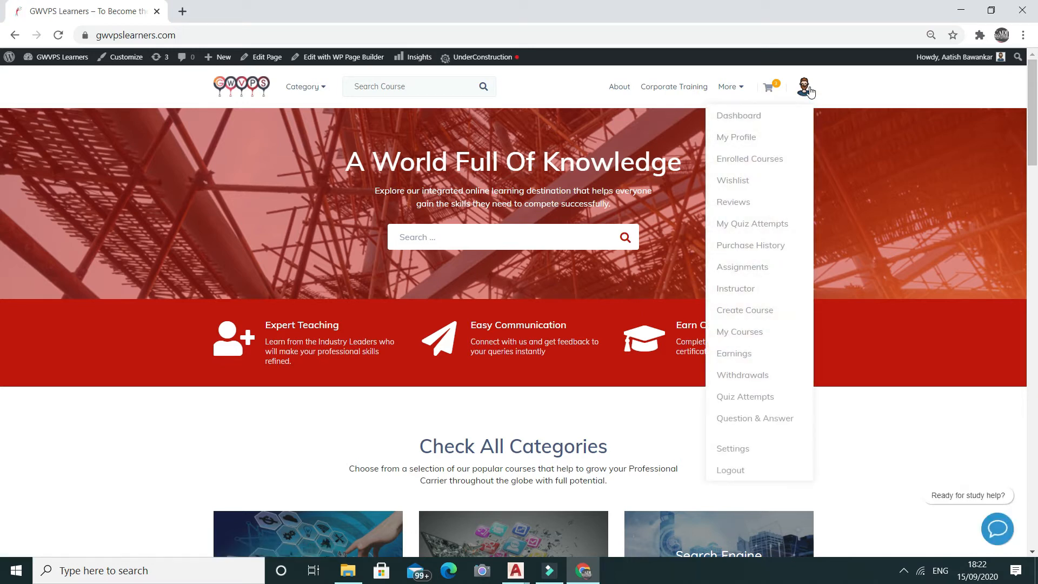
pyautogui.click(811, 90)
pyautogui.click(811, 90)
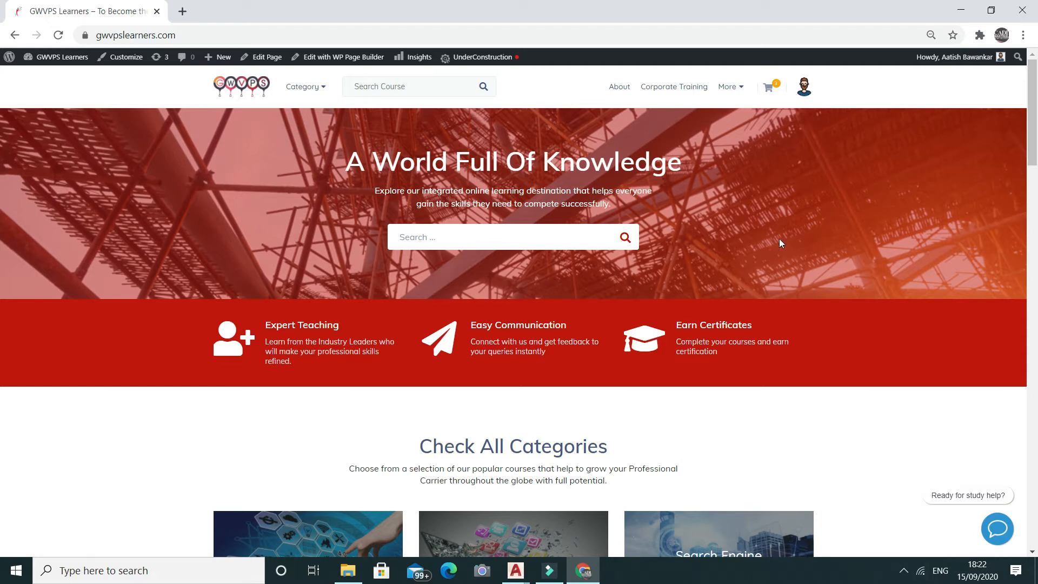
# - Open the full course list on the GWVPS Learners site and look through the AutoCAD, Revit and other courses
pyautogui.scroll(-10, 676, 306)
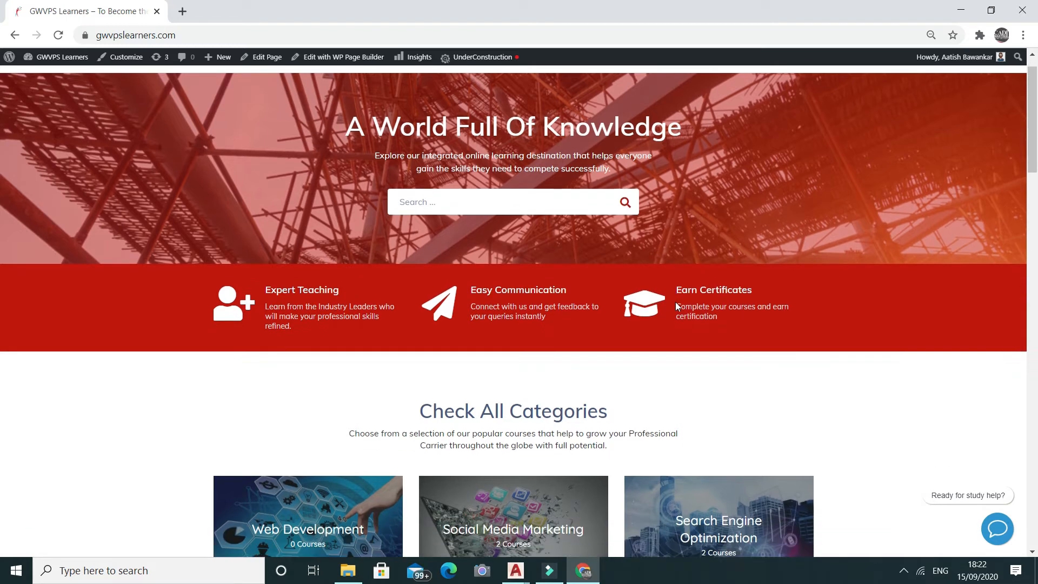
pyautogui.scroll(-3, 676, 307)
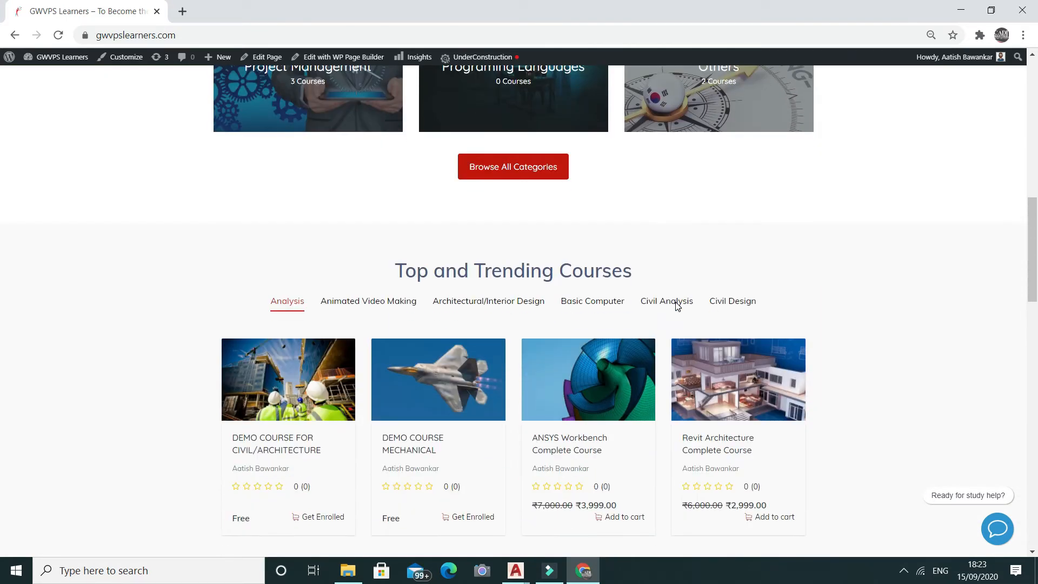
pyautogui.scroll(-3, 542, 361)
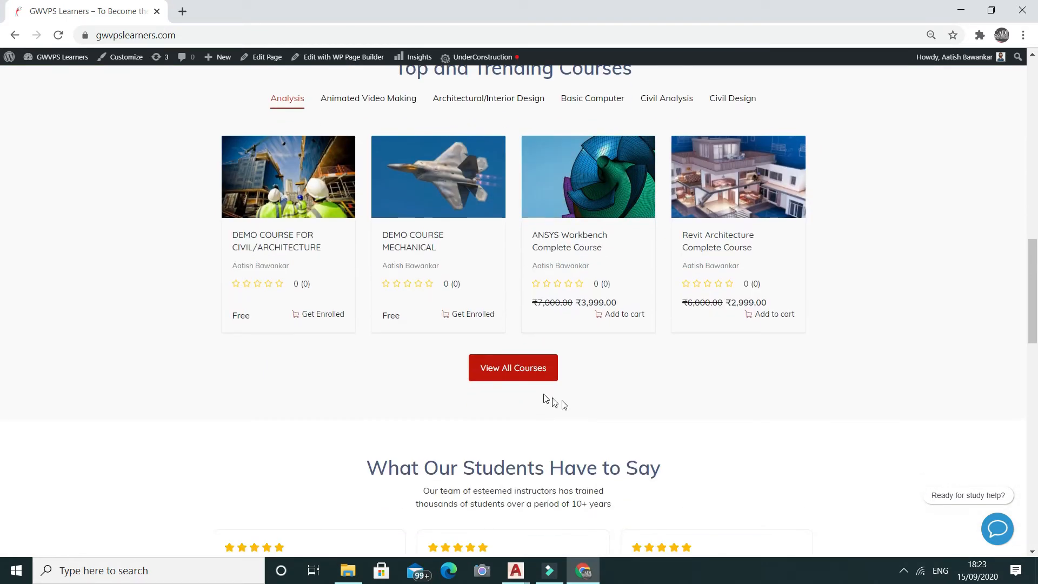
pyautogui.click(513, 367)
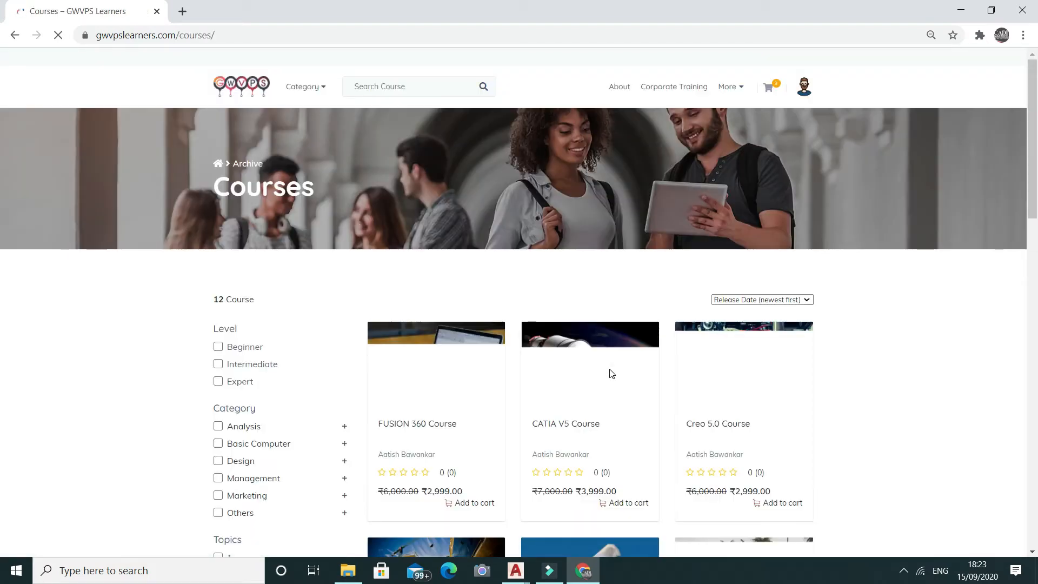
pyautogui.scroll(-1, 611, 373)
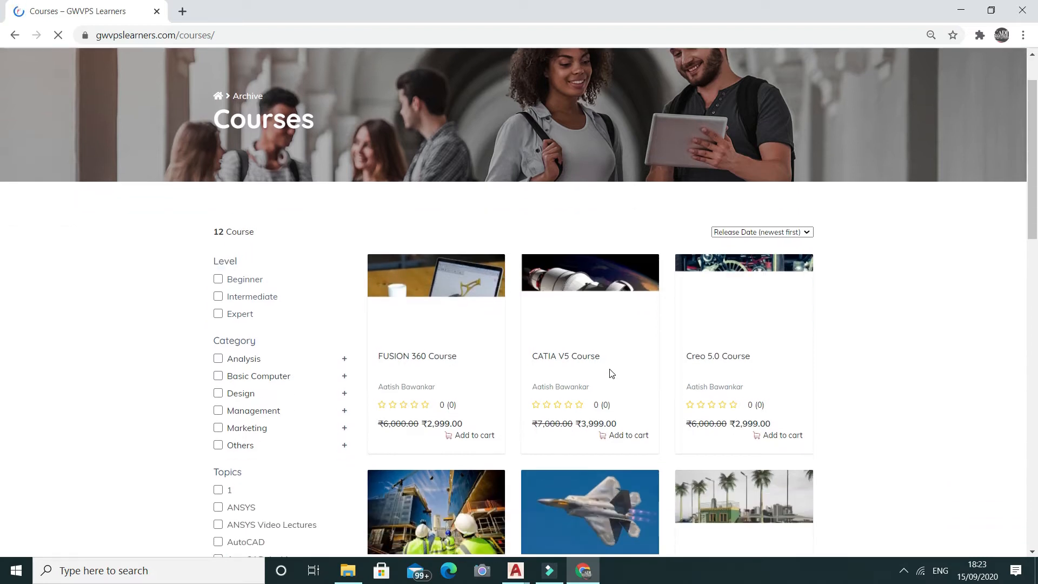
pyautogui.scroll(-4, 612, 373)
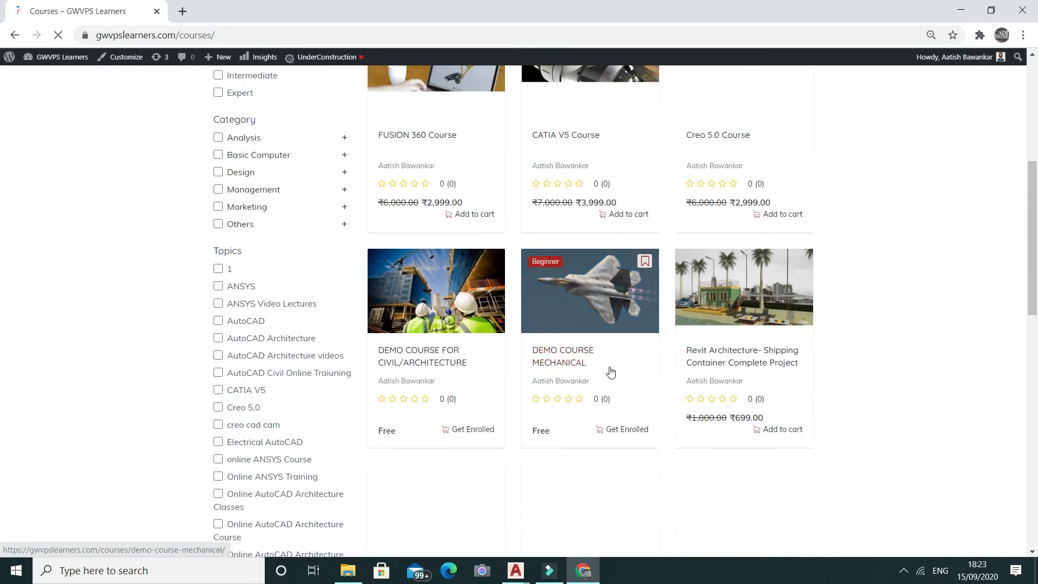
pyautogui.scroll(-5, 610, 372)
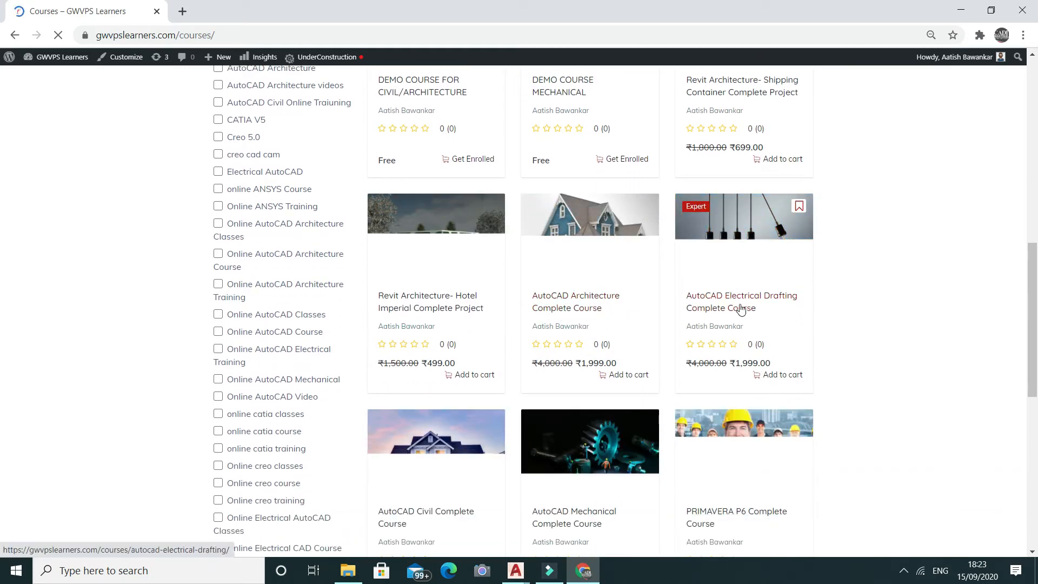
pyautogui.scroll(-1, 731, 325)
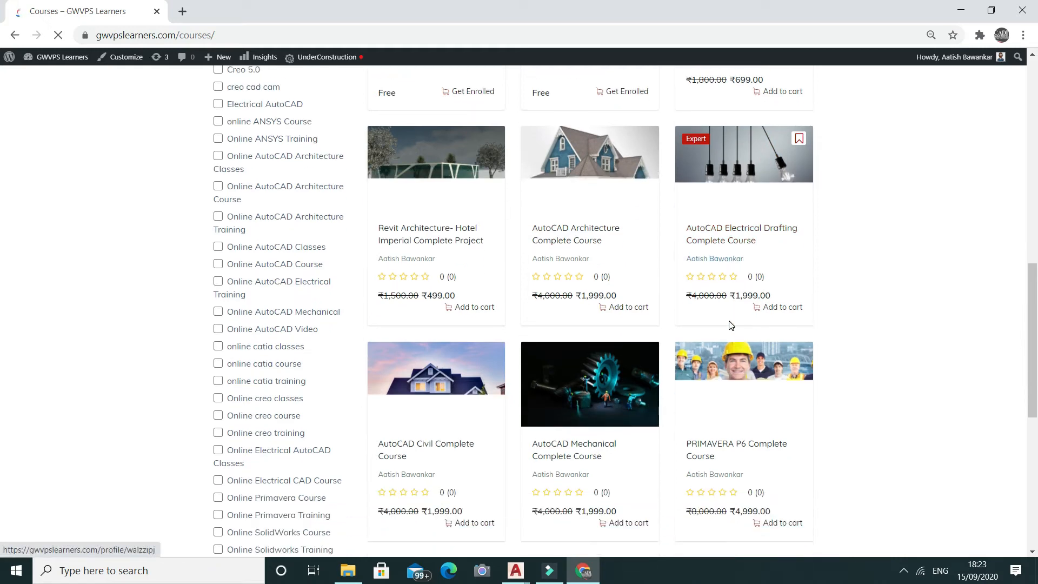
pyautogui.scroll(-1, 732, 325)
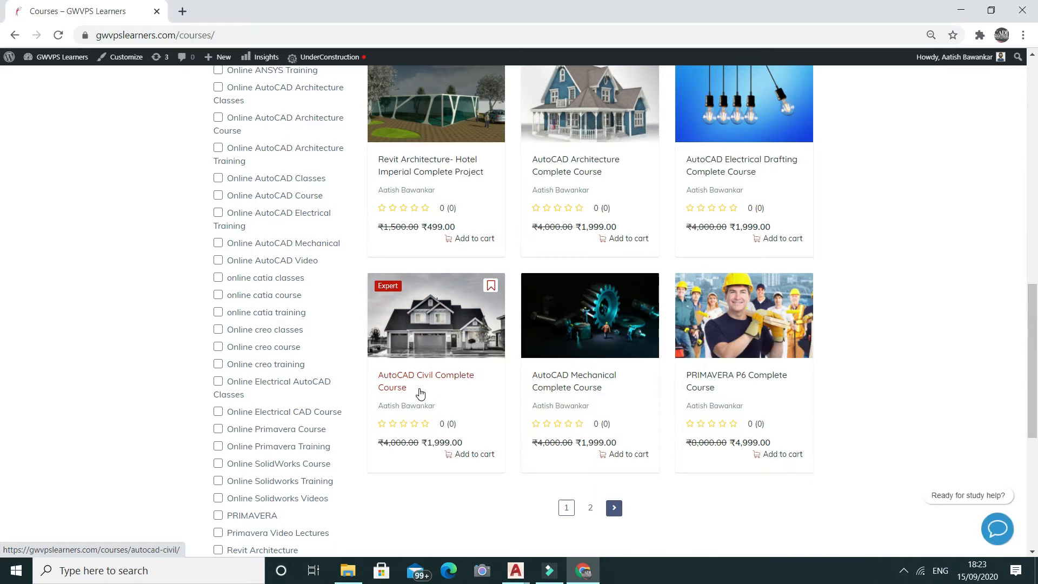
pyautogui.scroll(-1, 421, 392)
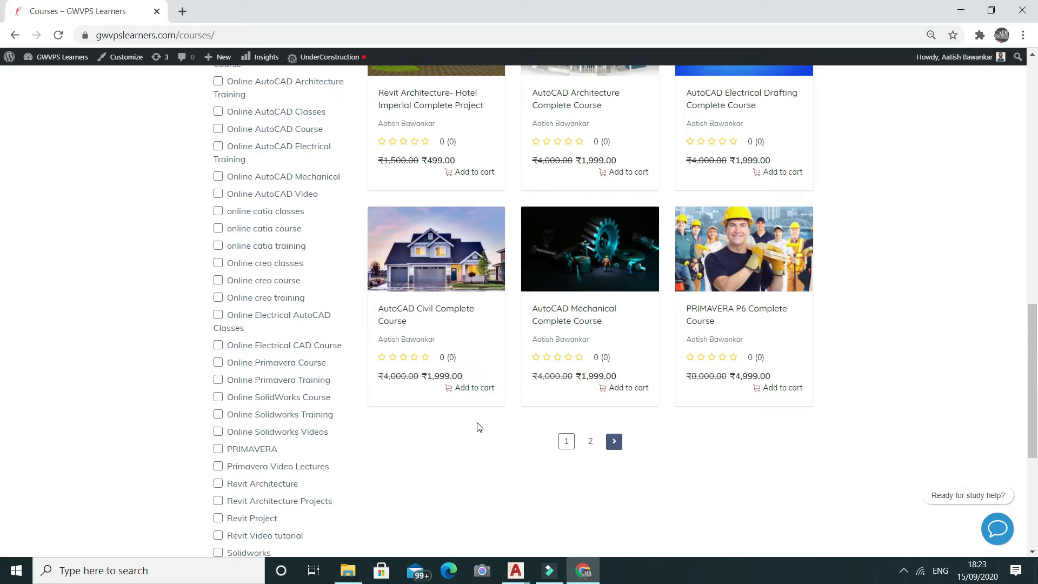
pyautogui.scroll(1, 478, 427)
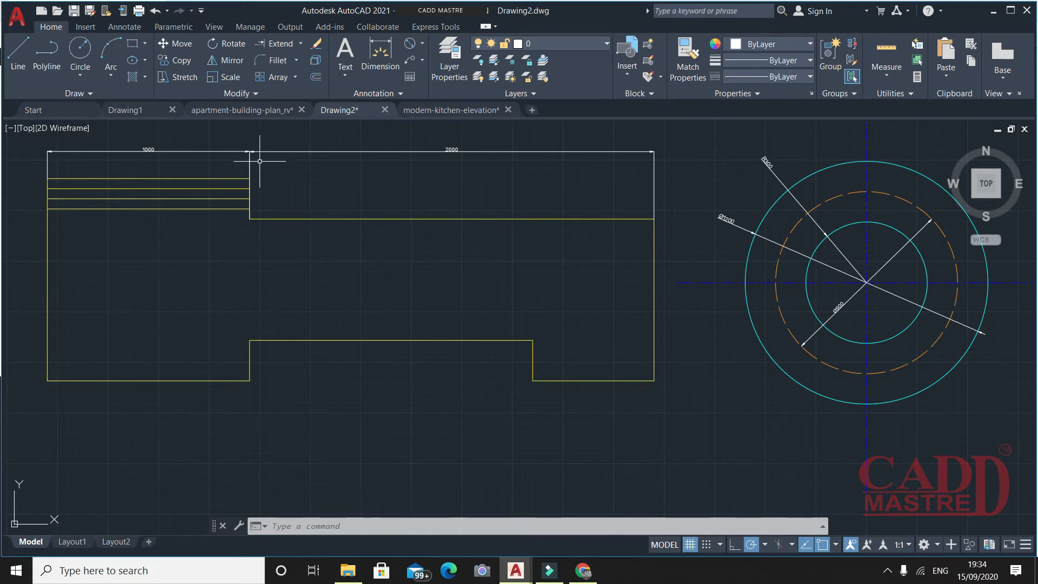
# - Expand the additional Modify tools in Drawing2 and pin them so they stay displayed
pyautogui.click(253, 96)
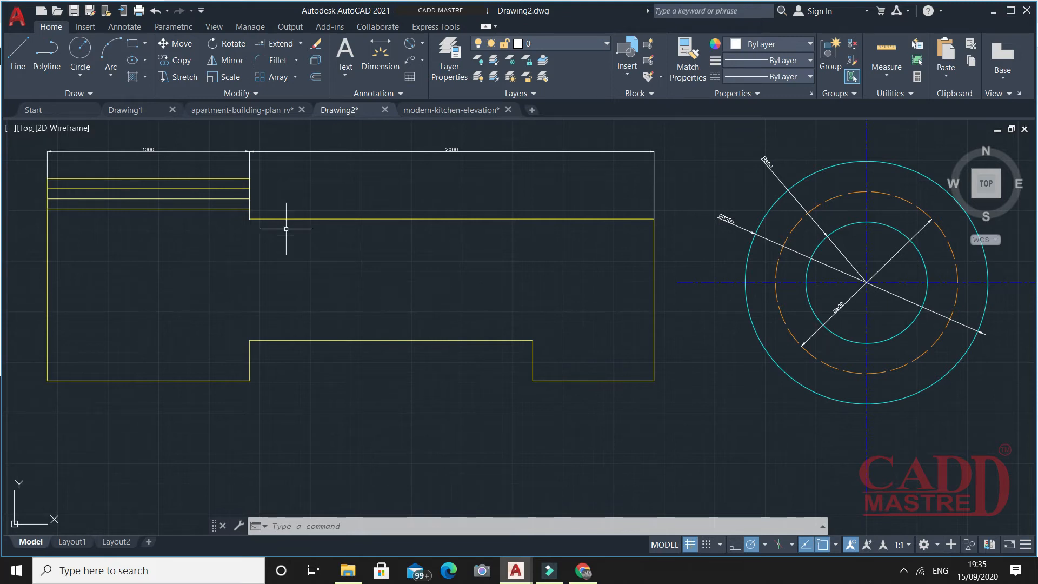
pyautogui.click(244, 95)
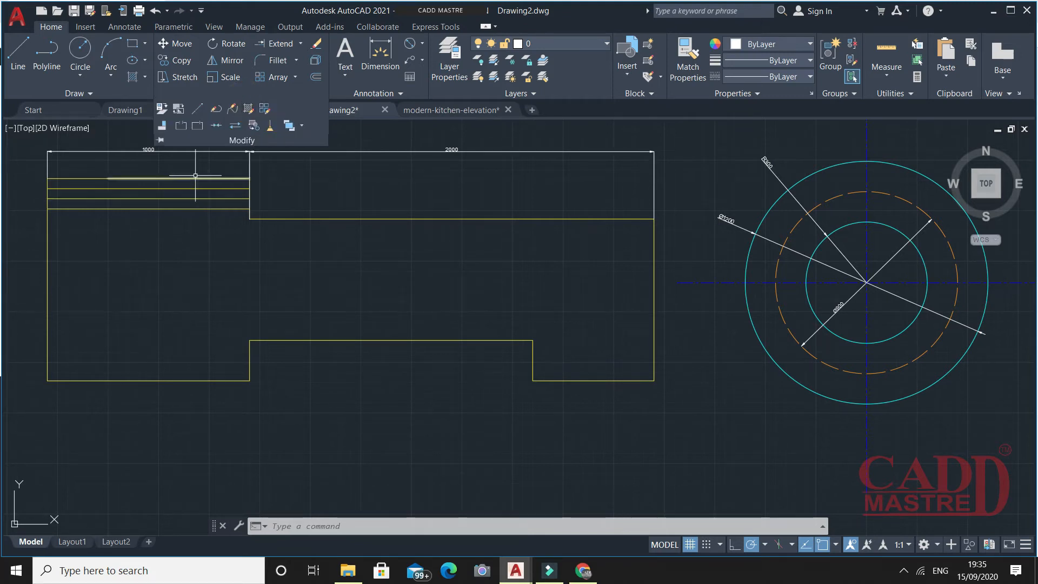
pyautogui.click(222, 95)
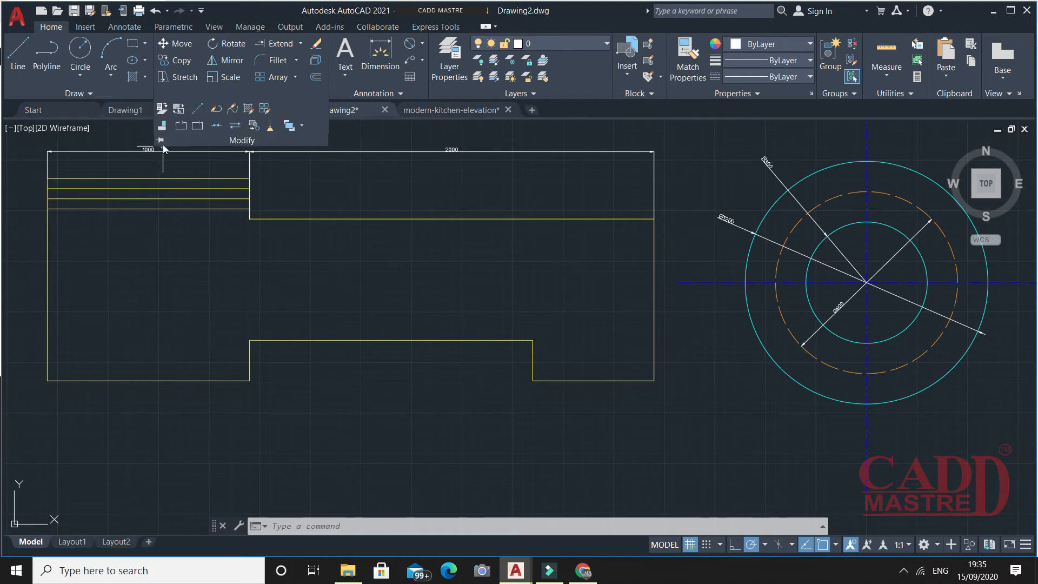
pyautogui.click(161, 140)
pyautogui.moveTo(382, 225); pyautogui.dragTo(399, 251, button='middle')
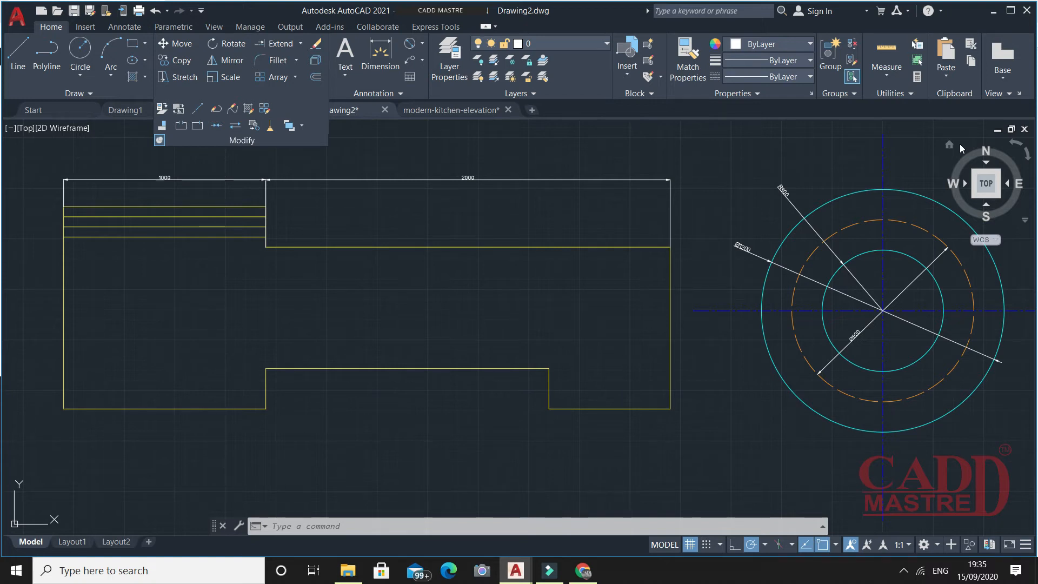
# - Start the Break command for the long horizontal edge below the 2000 dimension
pyautogui.click(183, 127)
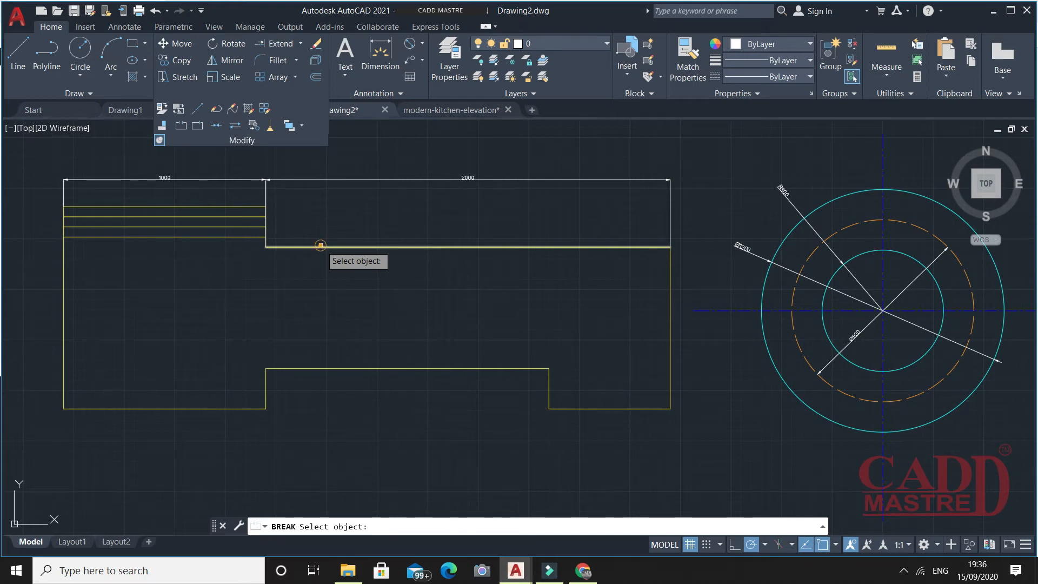
# - Break a gap out of the outline's upper edge under the 2000 dimension and a matching gap out of the notch edge below it
pyautogui.click(321, 245)
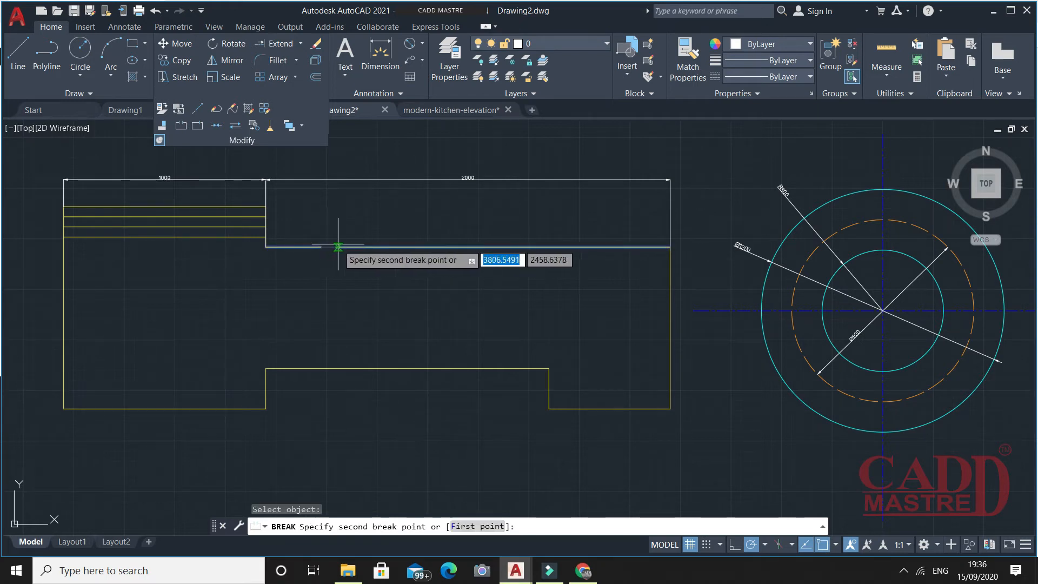
pyautogui.click(440, 247)
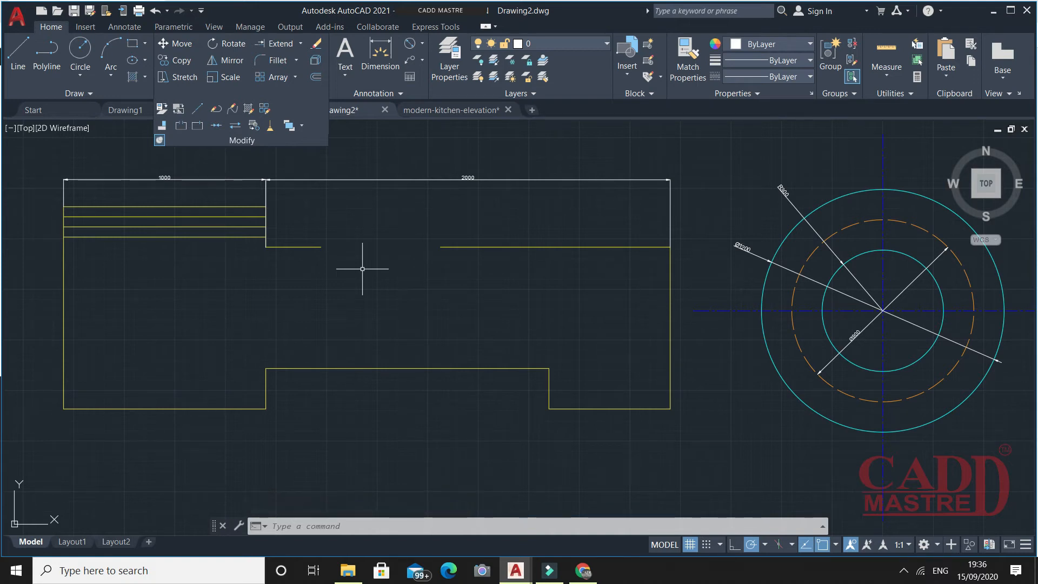
pyautogui.click(178, 130)
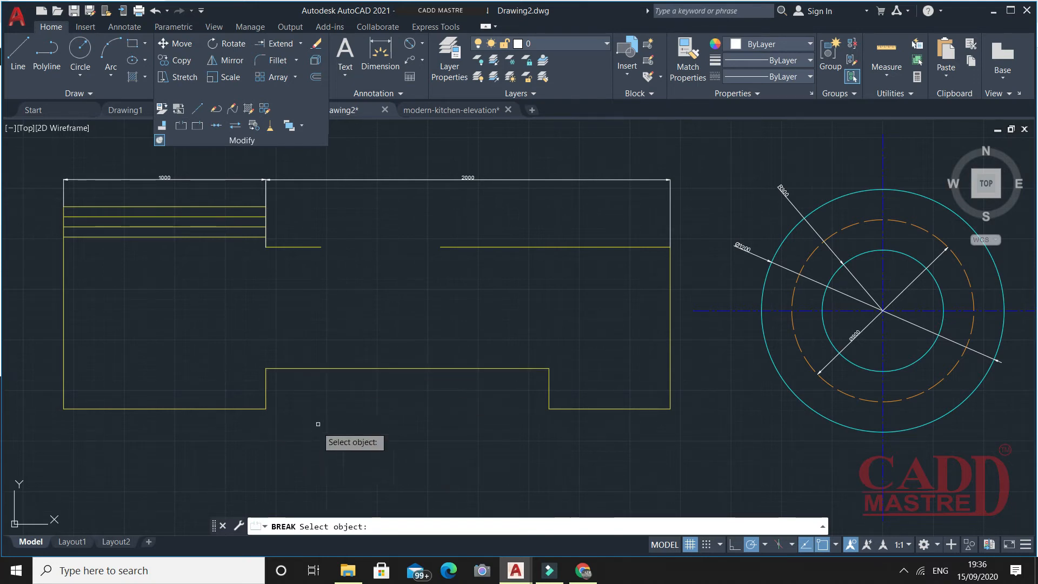
pyautogui.click(318, 369)
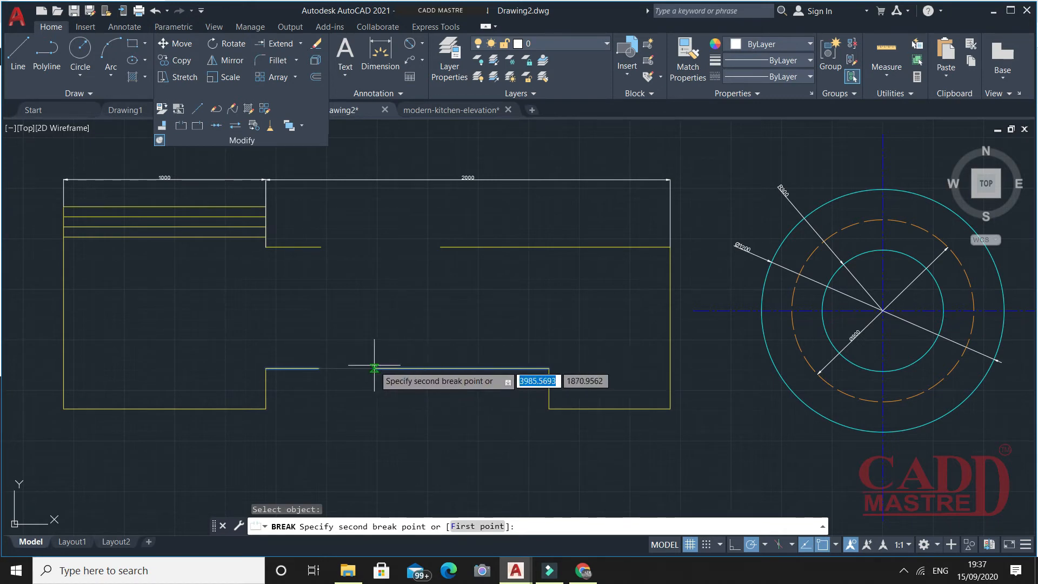
pyautogui.click(439, 368)
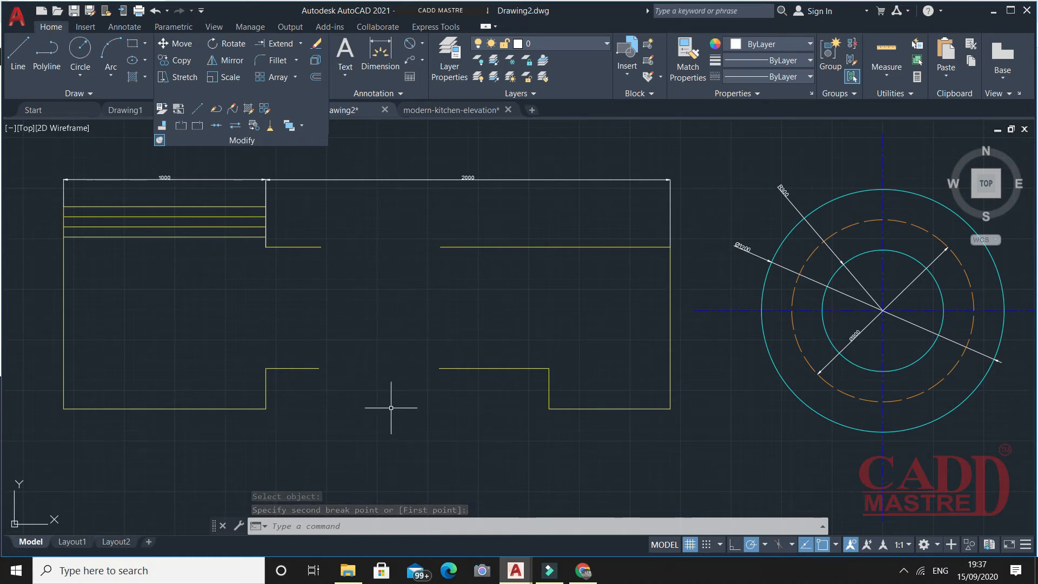
# - Break the upper-right arc out of the outer cyan circle with the Break command, and undo that break
pyautogui.moveTo(490, 342)
pyautogui.mouseDown(button='middle')
pyautogui.moveTo(501, 336)
pyautogui.moveTo(355, 341)
pyautogui.moveTo(383, 334)
pyautogui.mouseUp(button='middle')
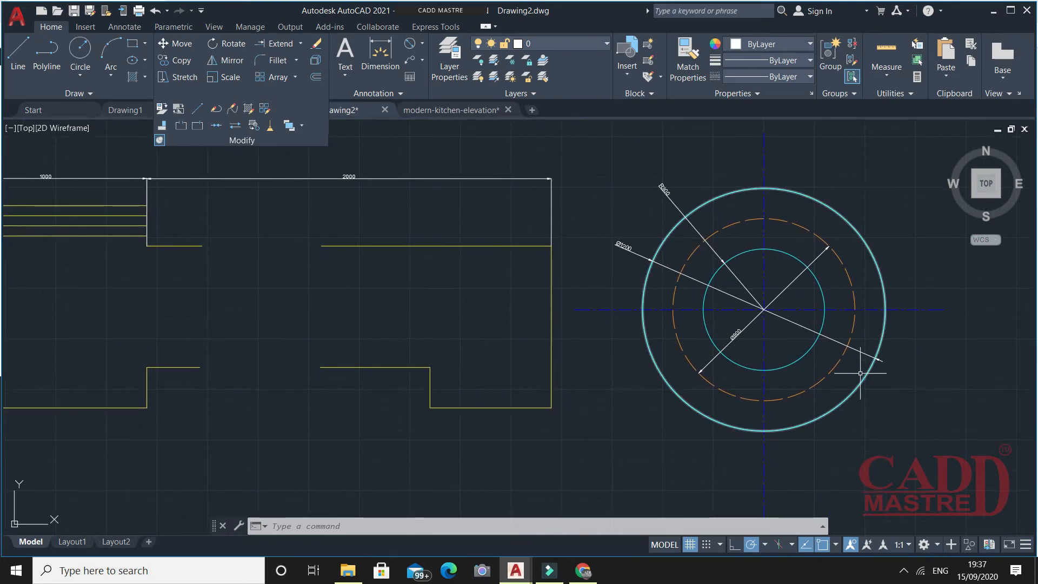
pyautogui.click(183, 125)
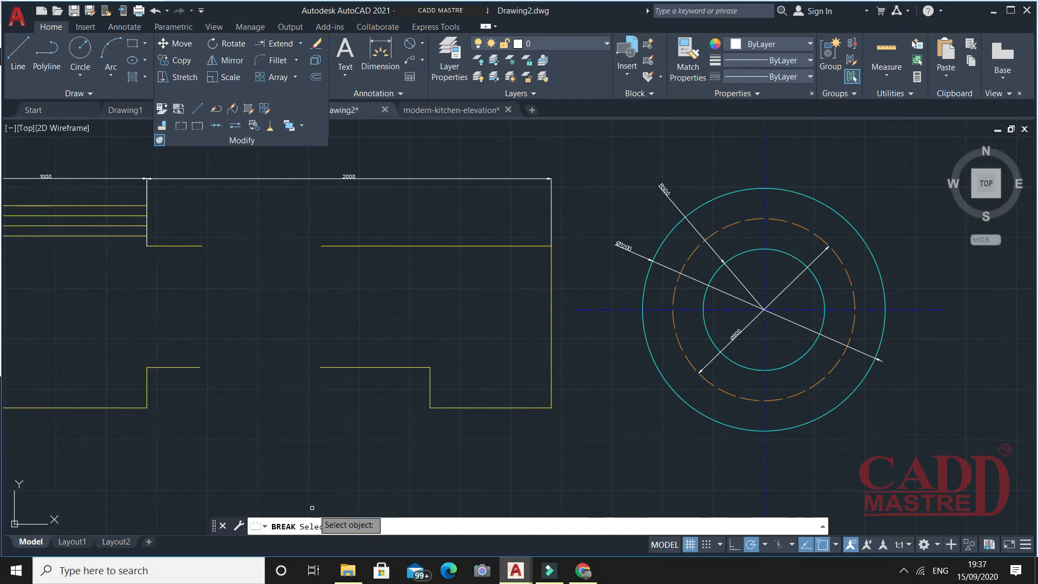
pyautogui.press('Escape')
pyautogui.click(299, 527)
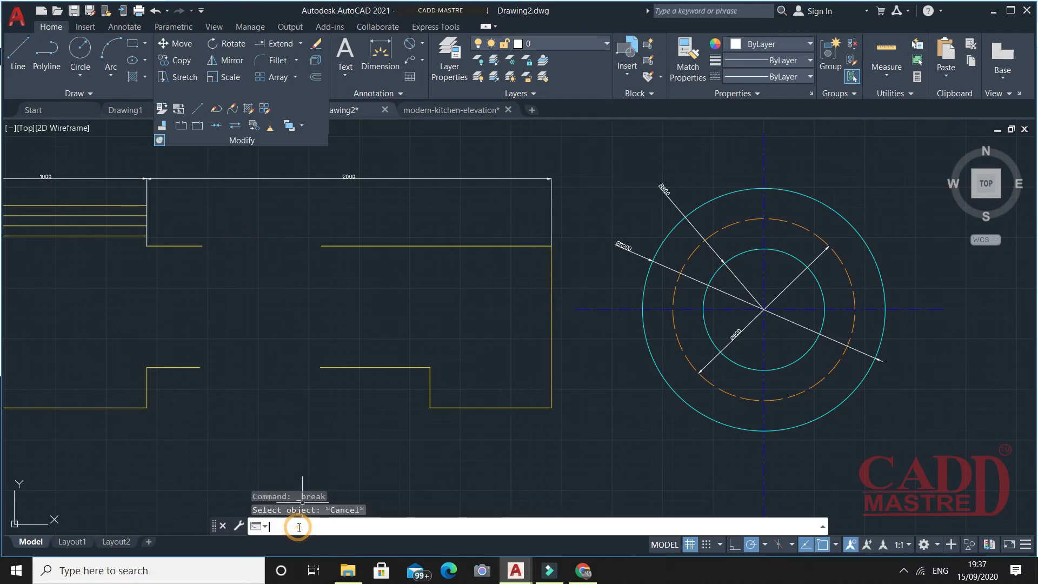
pyautogui.write('br')
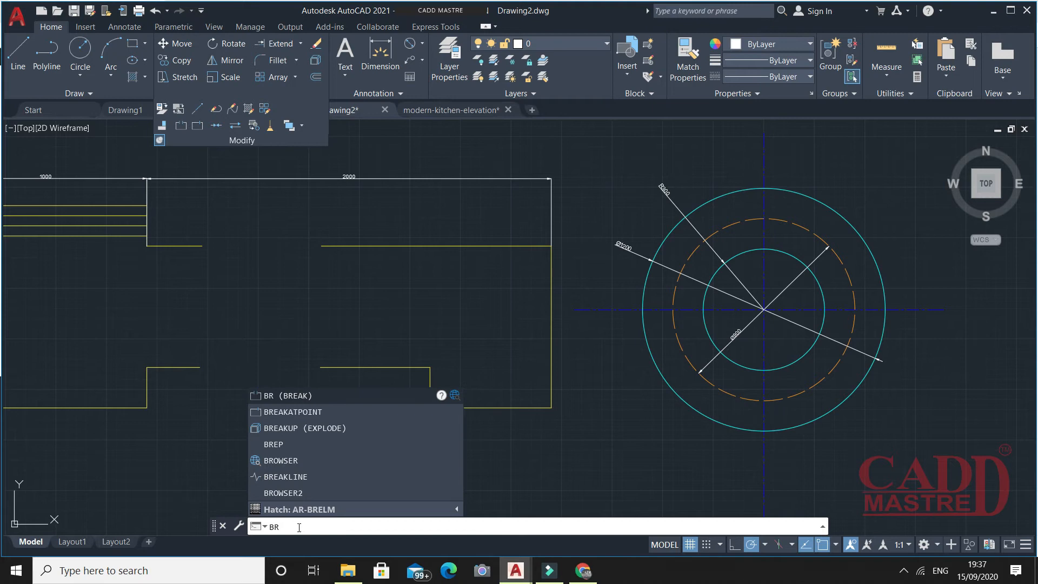
pyautogui.press('Return')
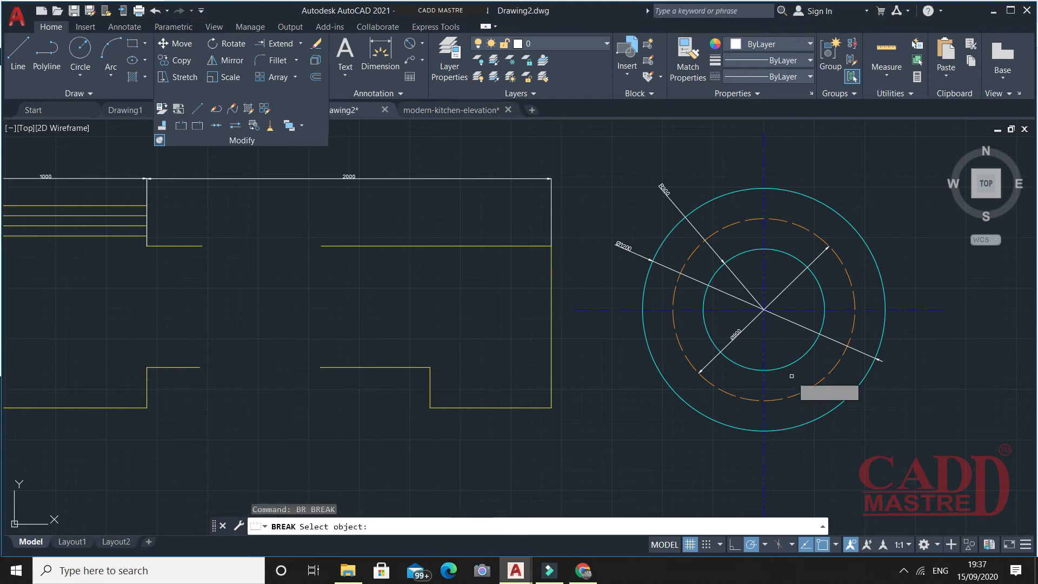
pyautogui.click(885, 295)
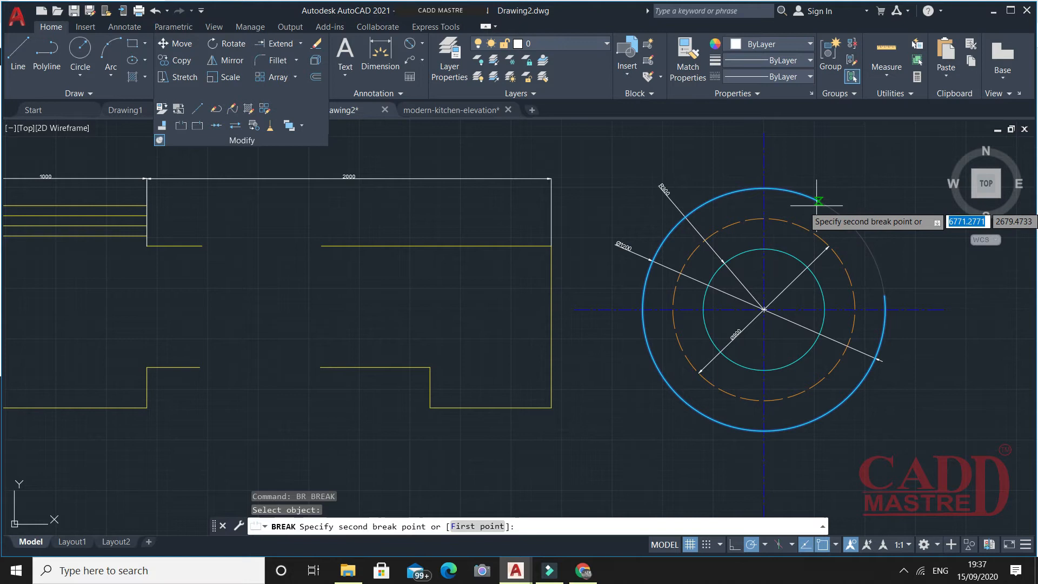
pyautogui.click(793, 192)
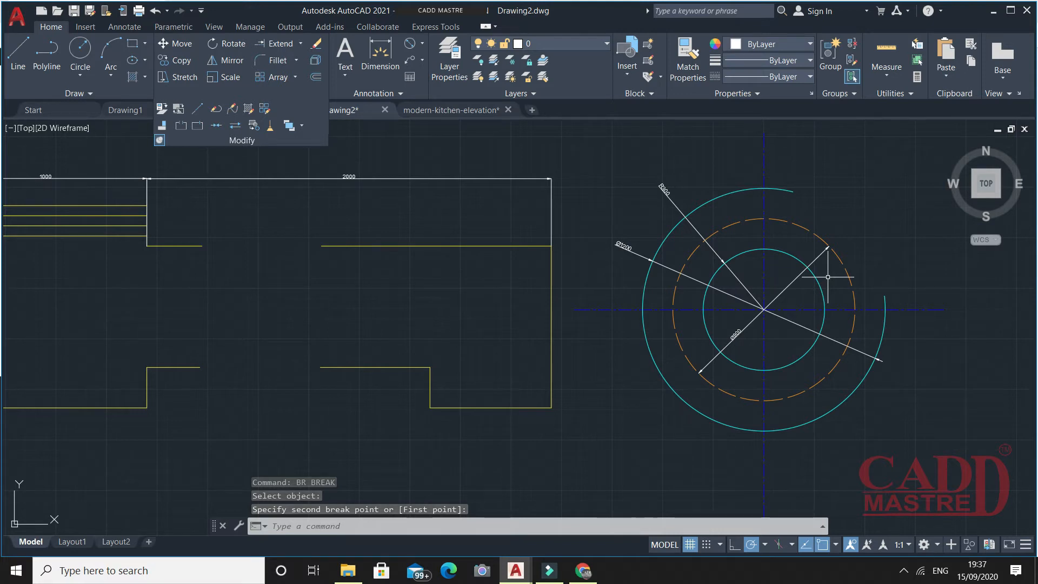
pyautogui.hotkey('ctrl', 'z')
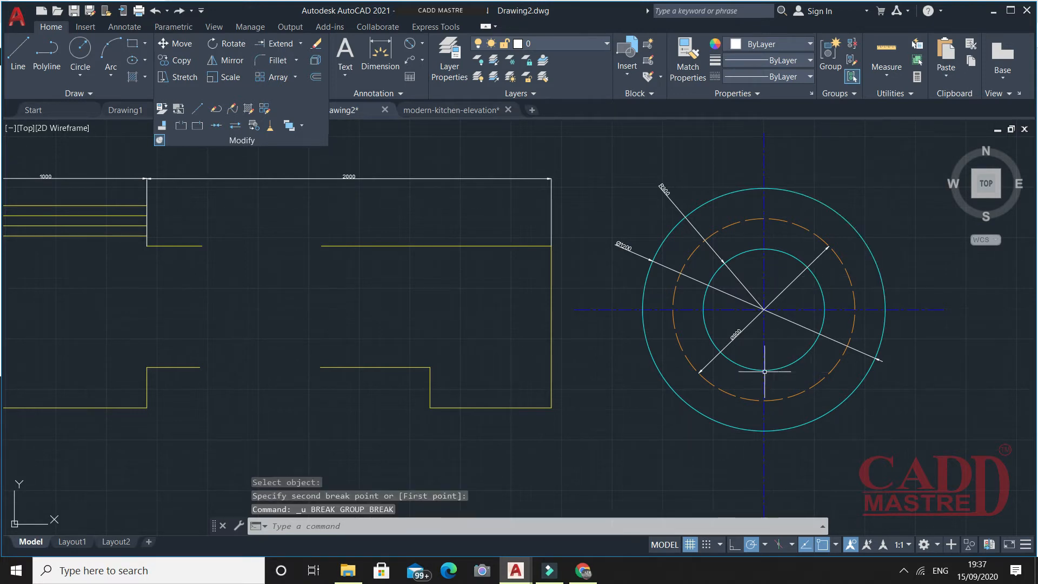
# - Try to split the outer cyan circle at a single point with Break at Point
pyautogui.scroll(-2, 356, 288)
pyautogui.moveTo(348, 290)
pyautogui.mouseDown(button='middle')
pyautogui.moveTo(463, 294)
pyautogui.moveTo(438, 294)
pyautogui.mouseUp(button='middle')
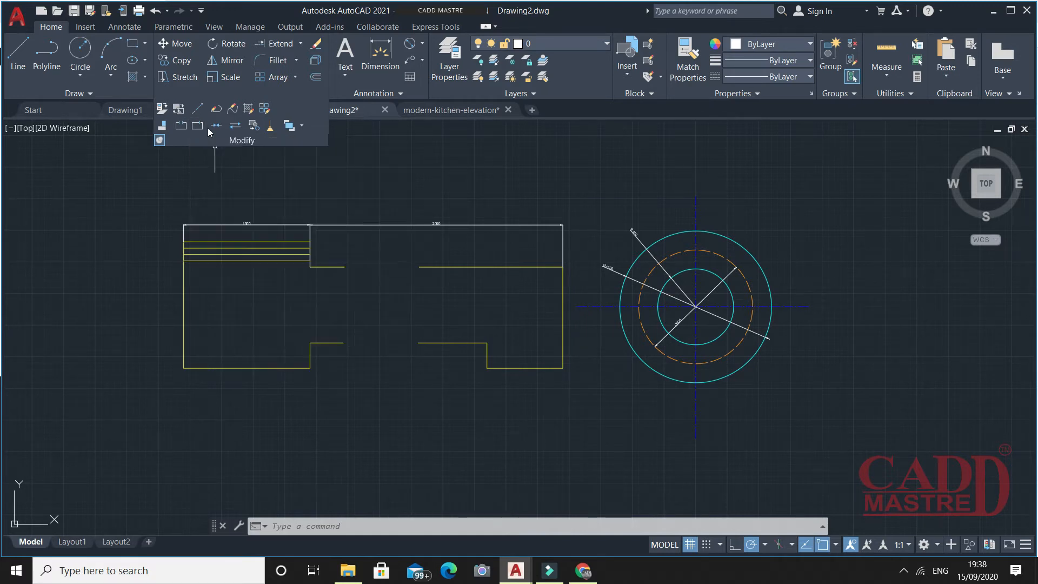
pyautogui.moveTo(356, 114)
pyautogui.click(198, 126)
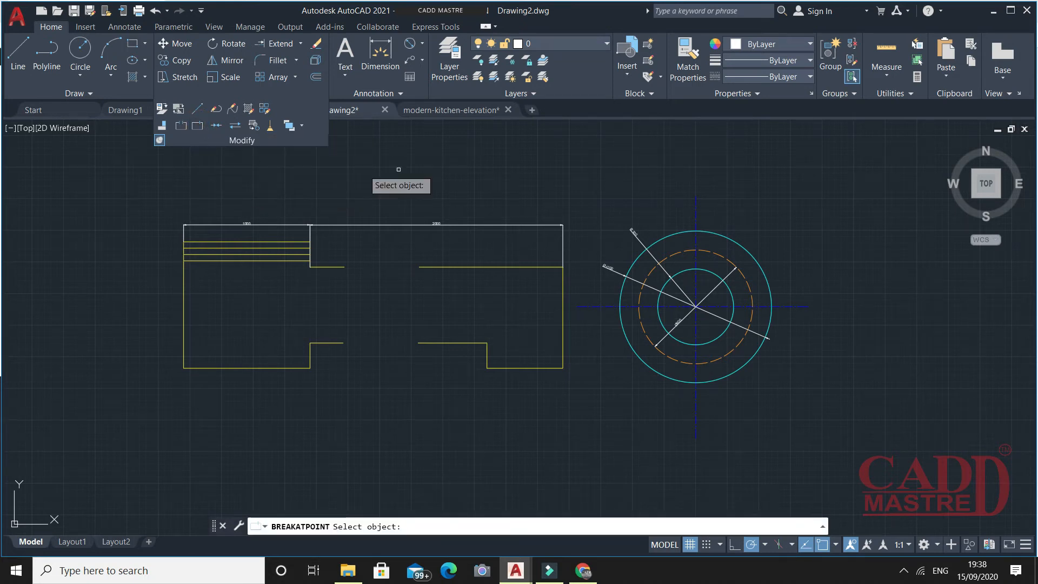
pyautogui.click(768, 290)
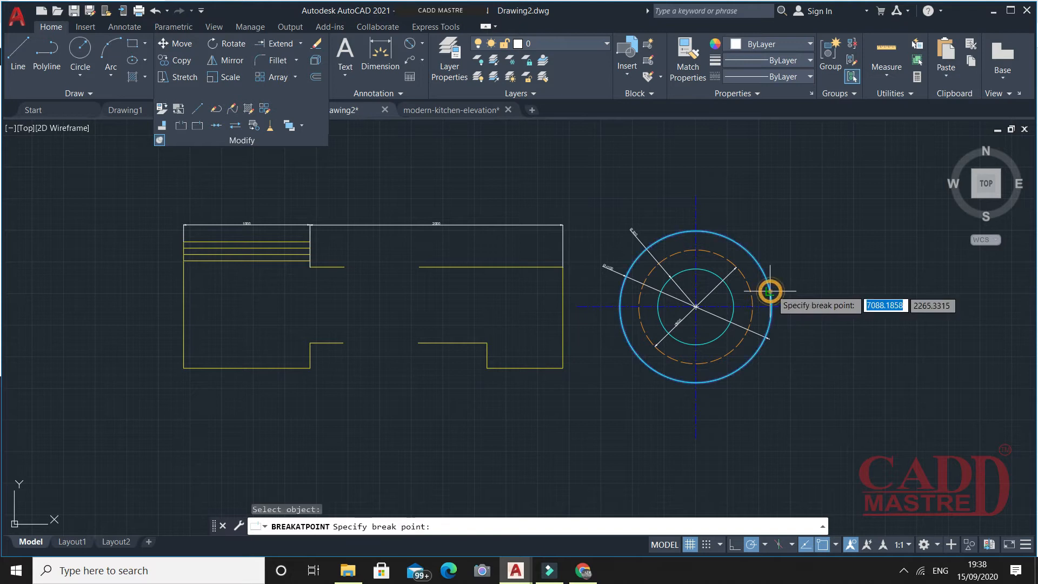
pyautogui.click(716, 233)
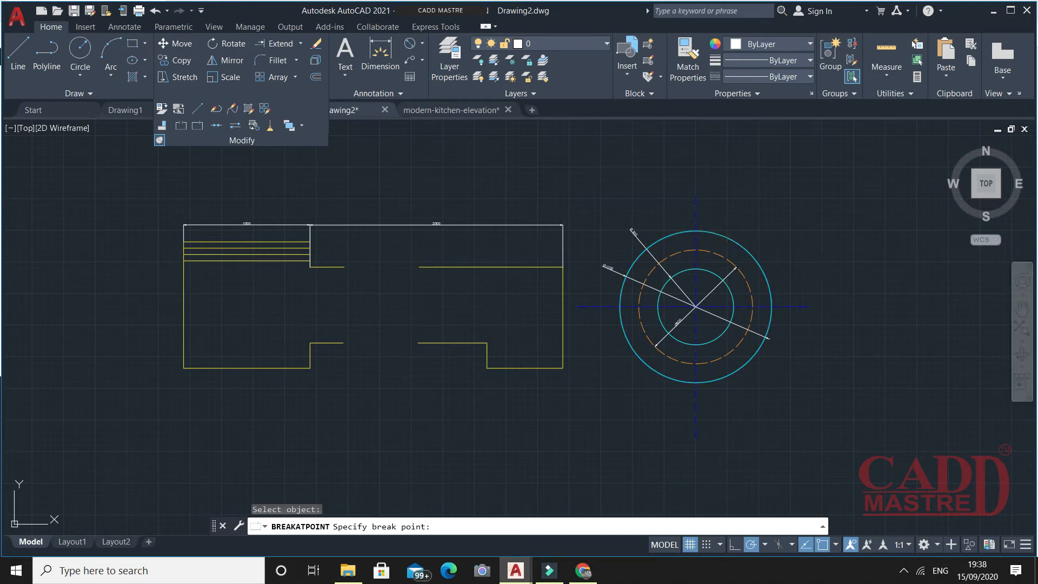
pyautogui.click(736, 243)
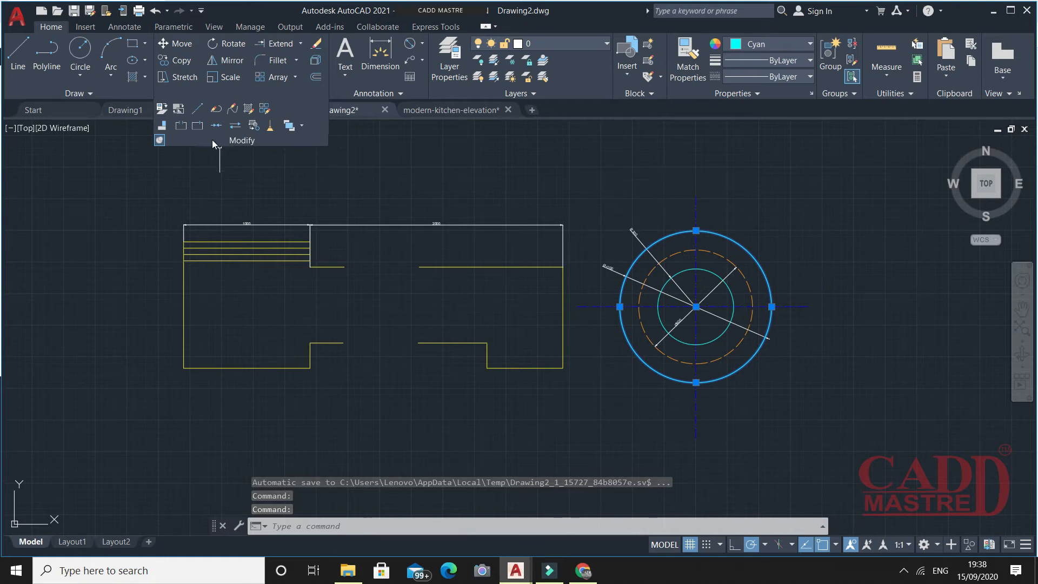
pyautogui.click(200, 125)
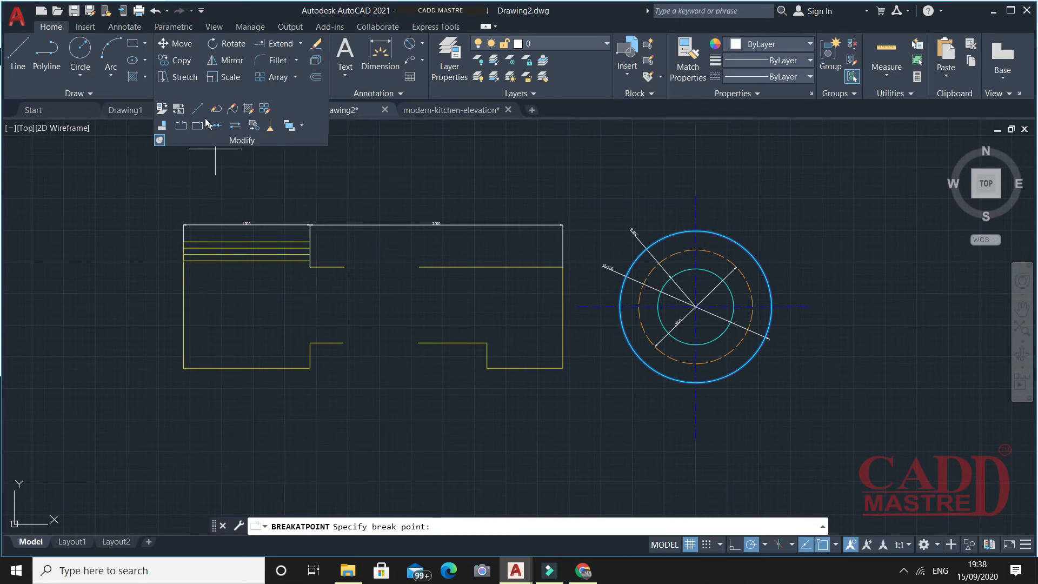
# - Break the outline's lower-left horizontal edge at a point about three quarters along it, and select the longer piece to check the split
pyautogui.click(198, 128)
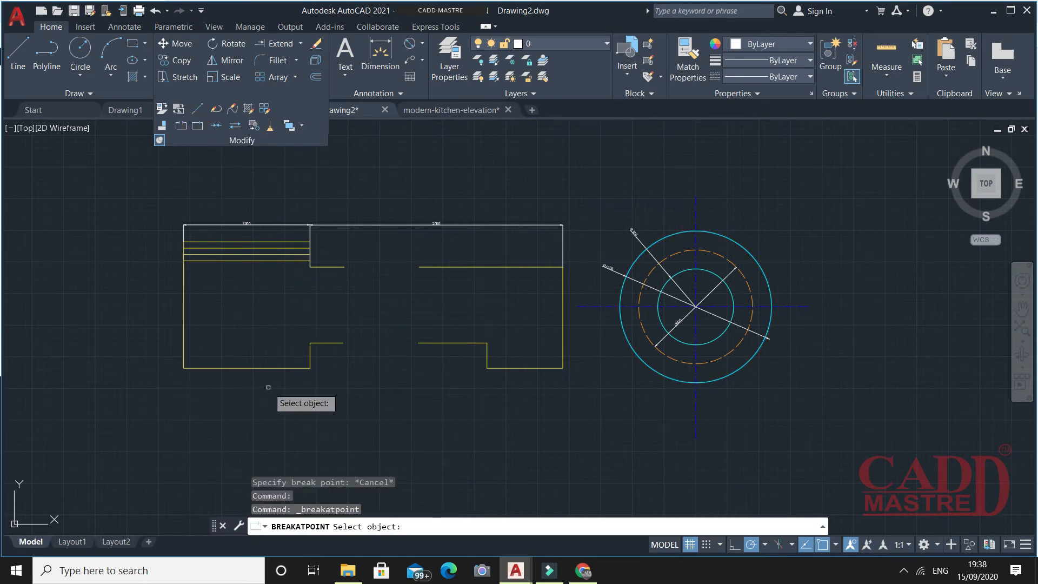
pyautogui.click(199, 132)
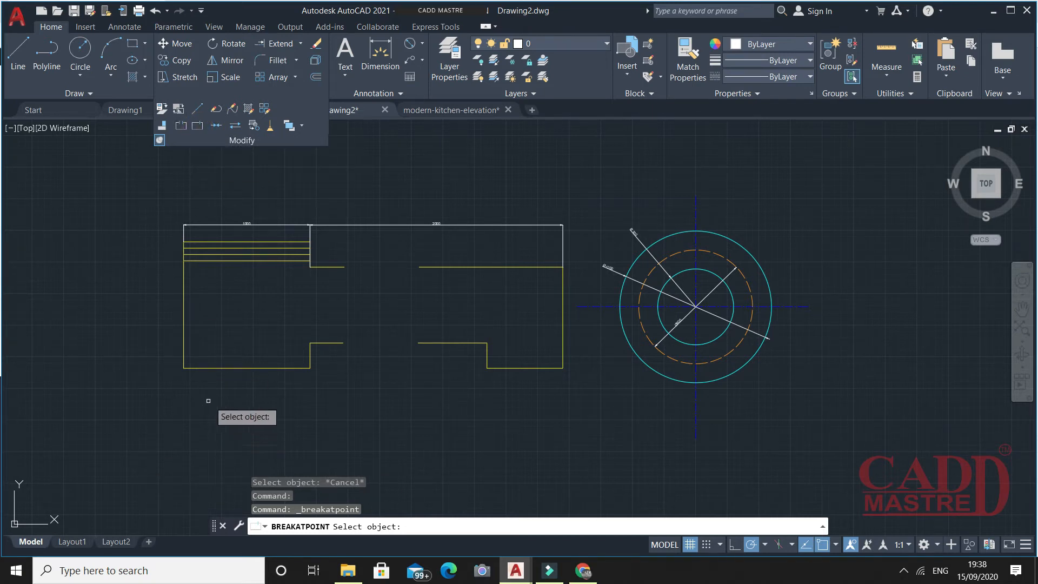
pyautogui.moveTo(238, 390); pyautogui.dragTo(288, 353, button='middle')
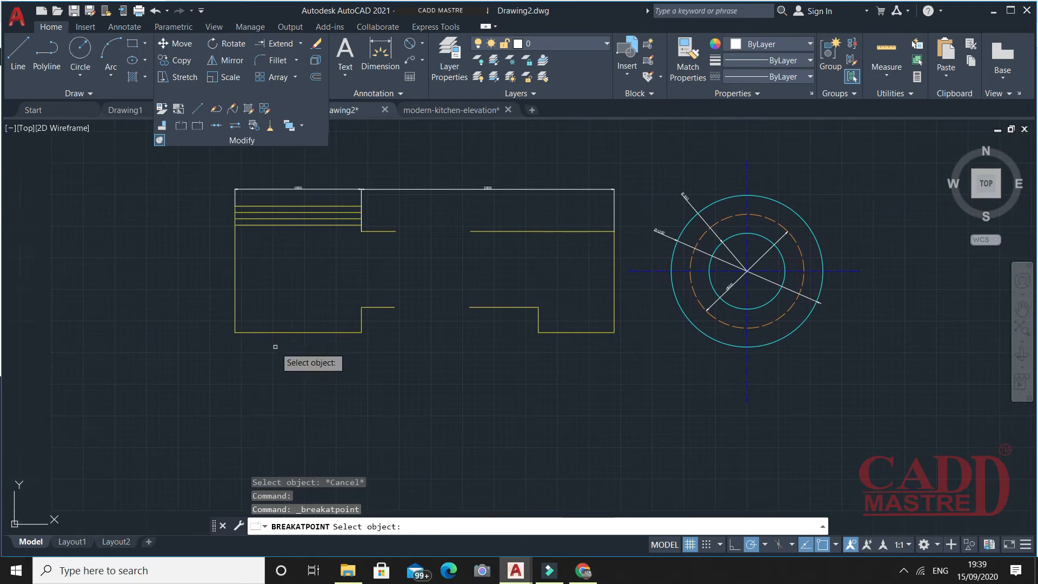
pyautogui.scroll(2, 277, 346)
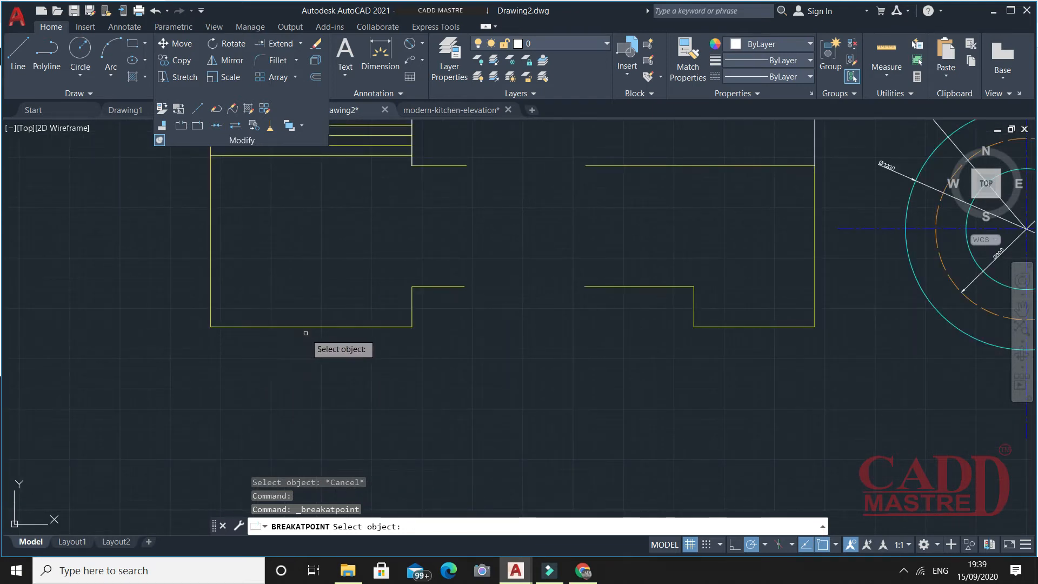
pyautogui.click(252, 327)
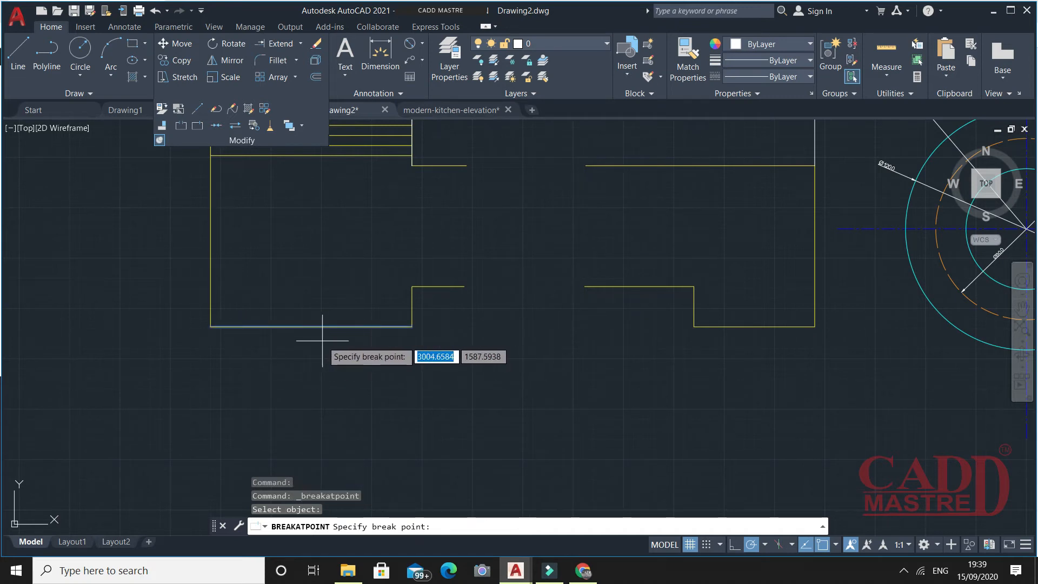
pyautogui.click(363, 327)
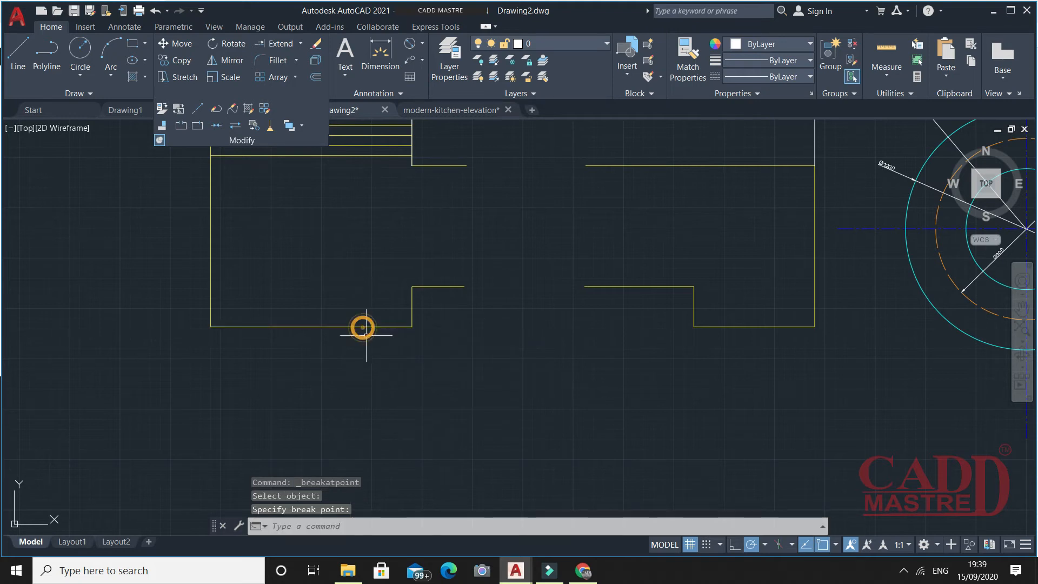
pyautogui.click(318, 326)
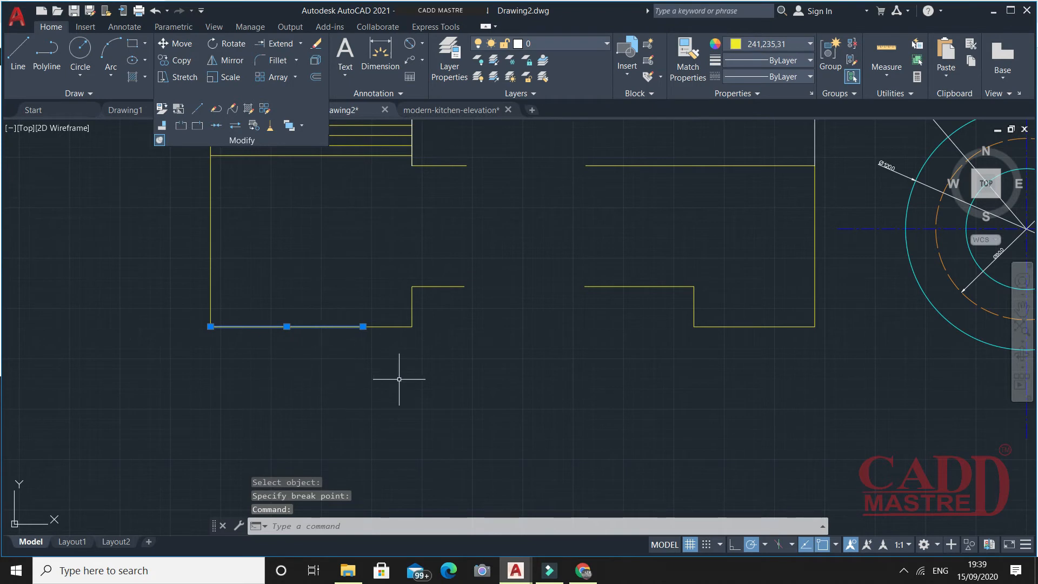
pyautogui.moveTo(402, 375); pyautogui.dragTo(418, 438, button='middle')
pyautogui.press('Escape')
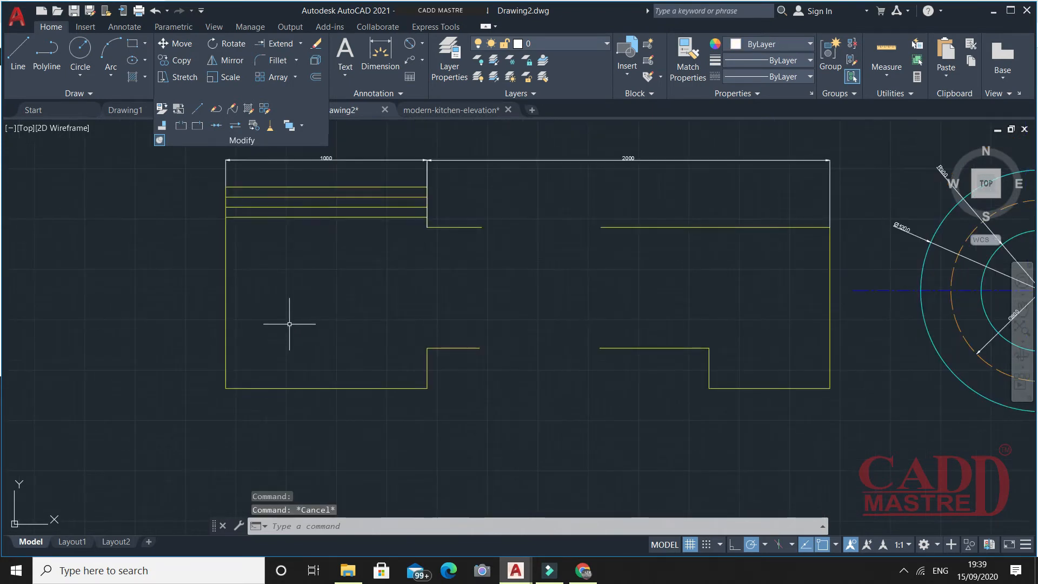
# - Undo the point break on the lower-left horizontal edge and select the edge to check it
pyautogui.hotkey('ctrl', 'z')
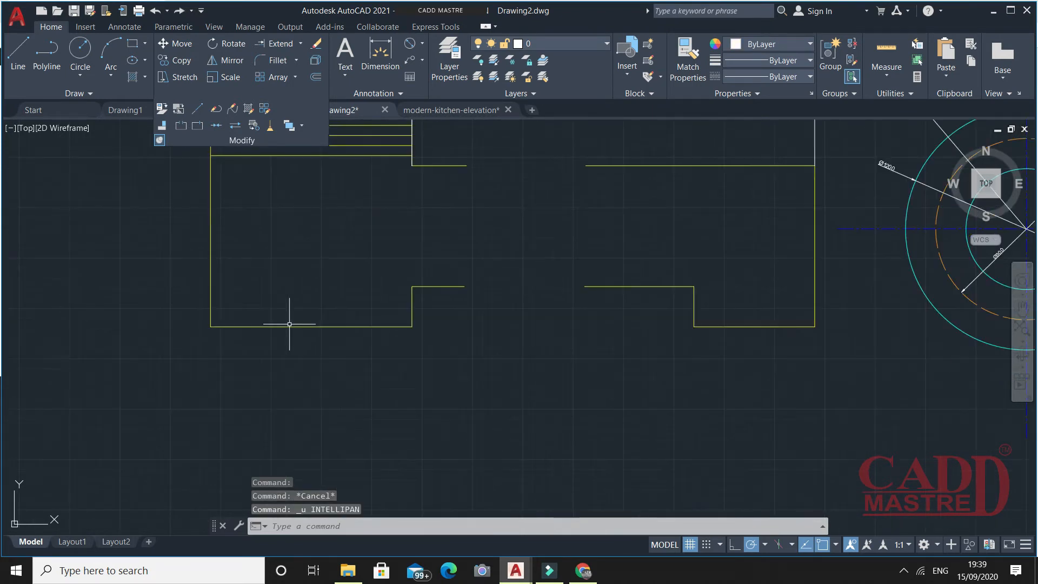
pyautogui.click(325, 327)
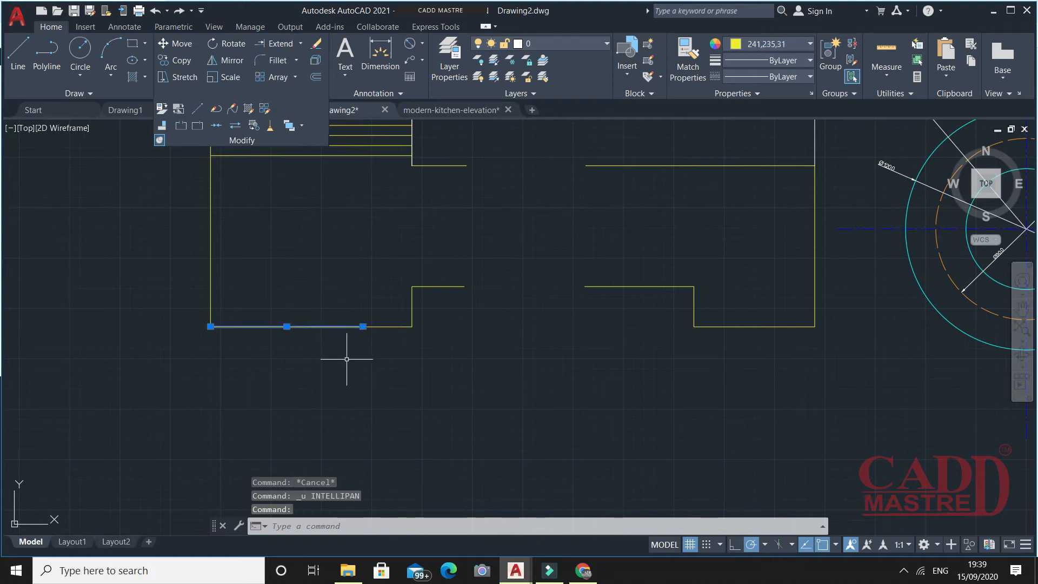
pyautogui.press('Escape')
pyautogui.hotkey('ctrl', 'z')
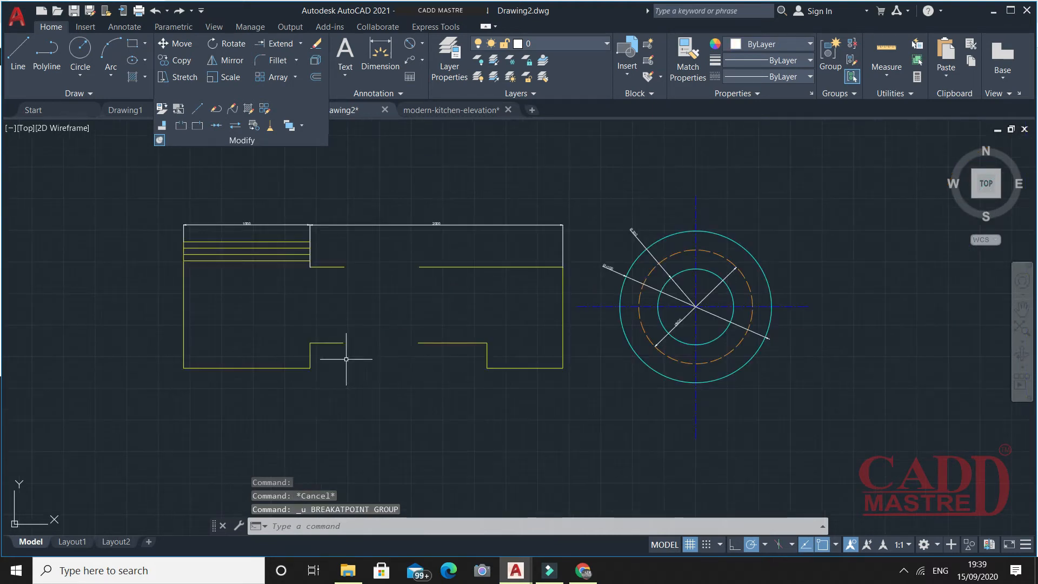
pyautogui.click(280, 368)
pyautogui.press('Escape')
# - Split the lower-left horizontal edge with Break at Point about one fifth of its length from the left end
pyautogui.scroll(3, 336, 401)
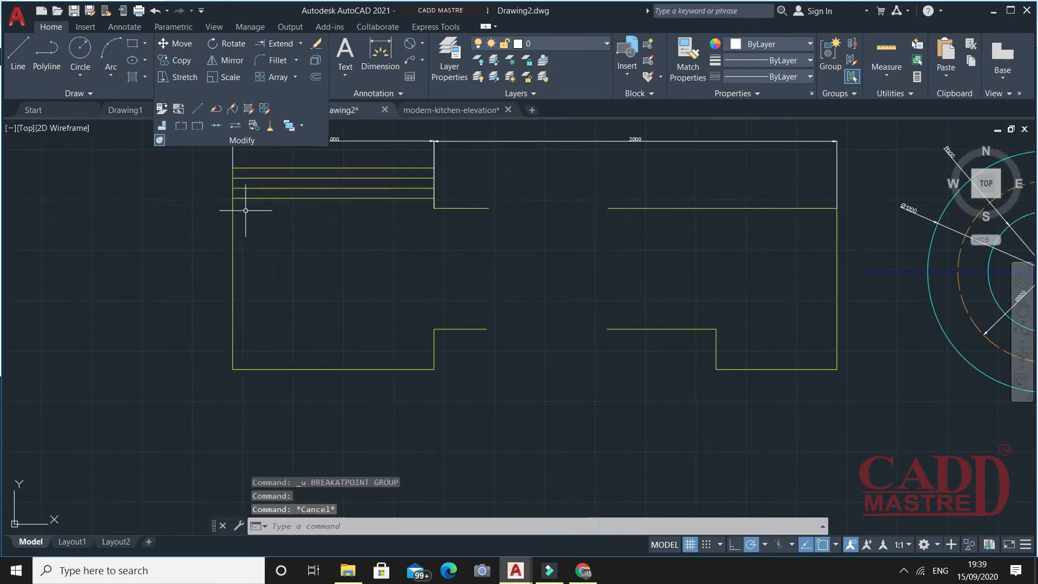
pyautogui.click(198, 127)
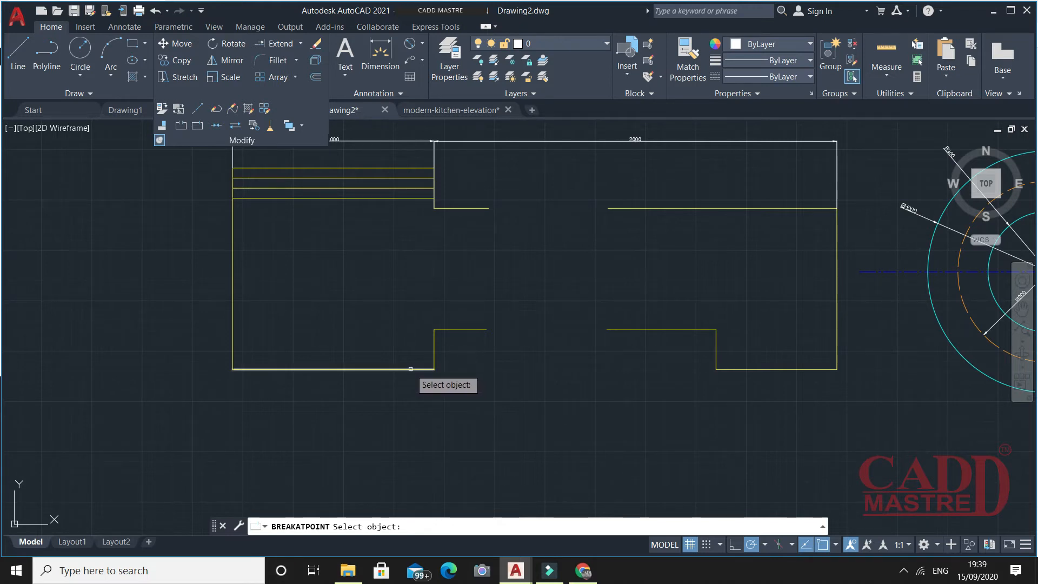
pyautogui.click(410, 369)
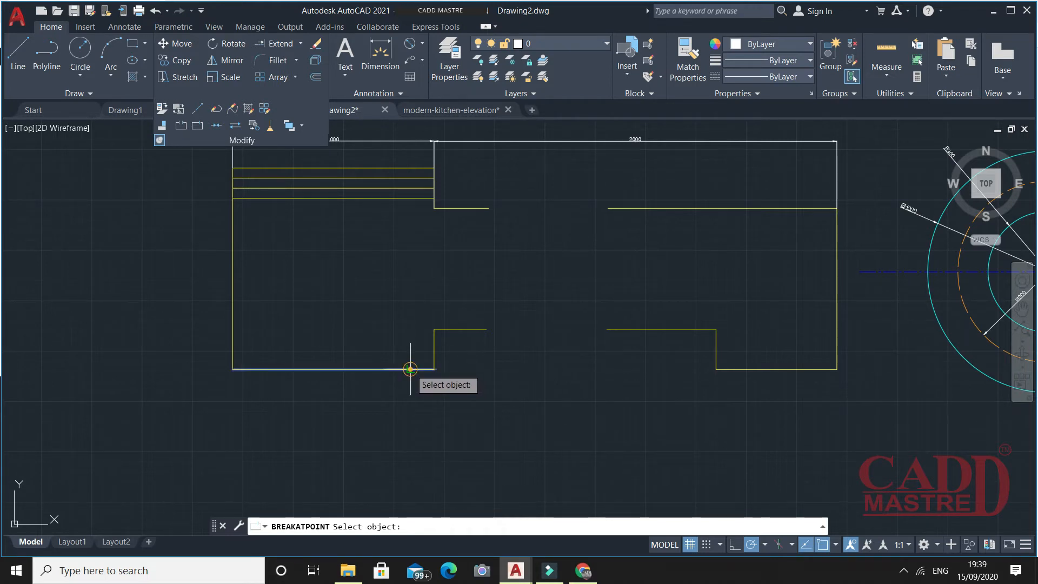
pyautogui.click(271, 369)
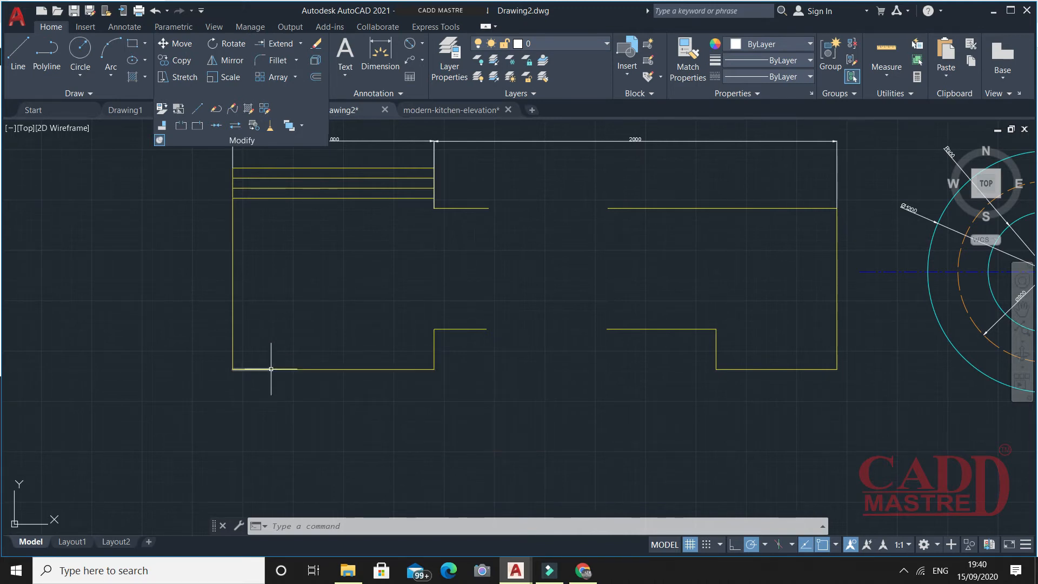
pyautogui.moveTo(308, 323); pyautogui.dragTo(333, 338, button='middle')
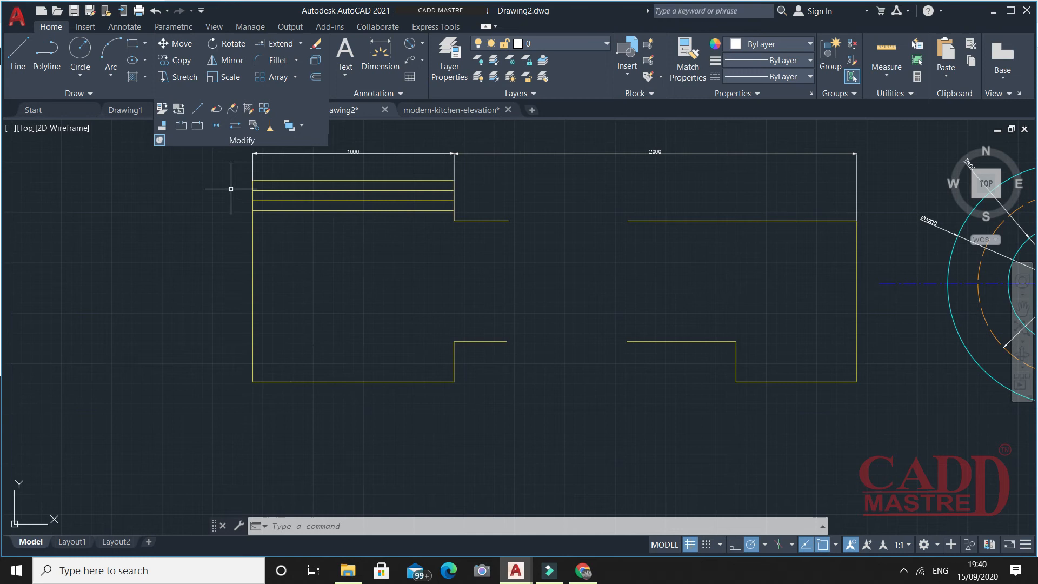
# - Split the outline's right vertical edge with Break at Point, level with the short lower horizontal line beside the gap
pyautogui.click(198, 127)
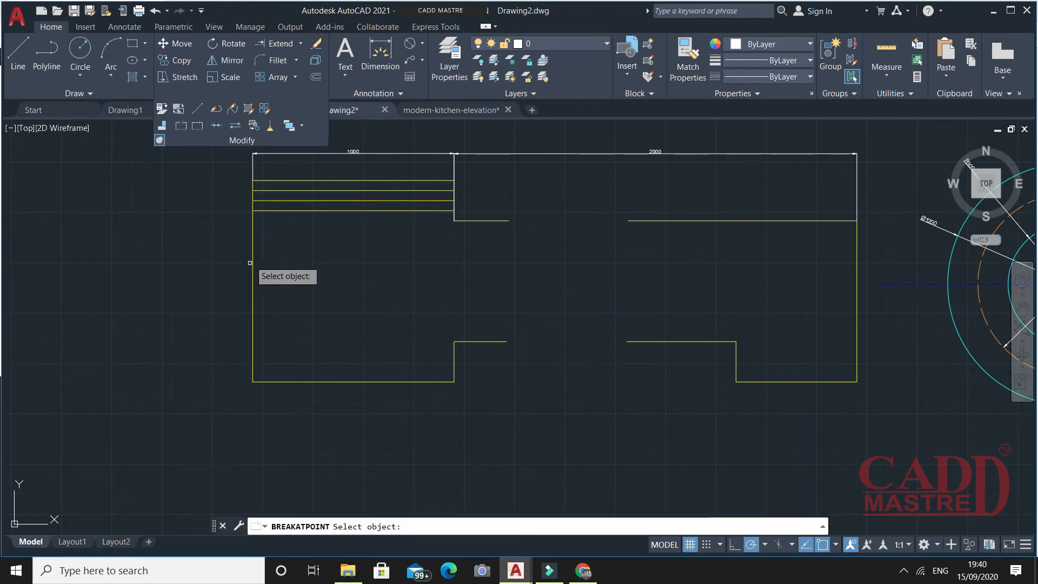
pyautogui.moveTo(672, 300); pyautogui.dragTo(460, 304, button='middle')
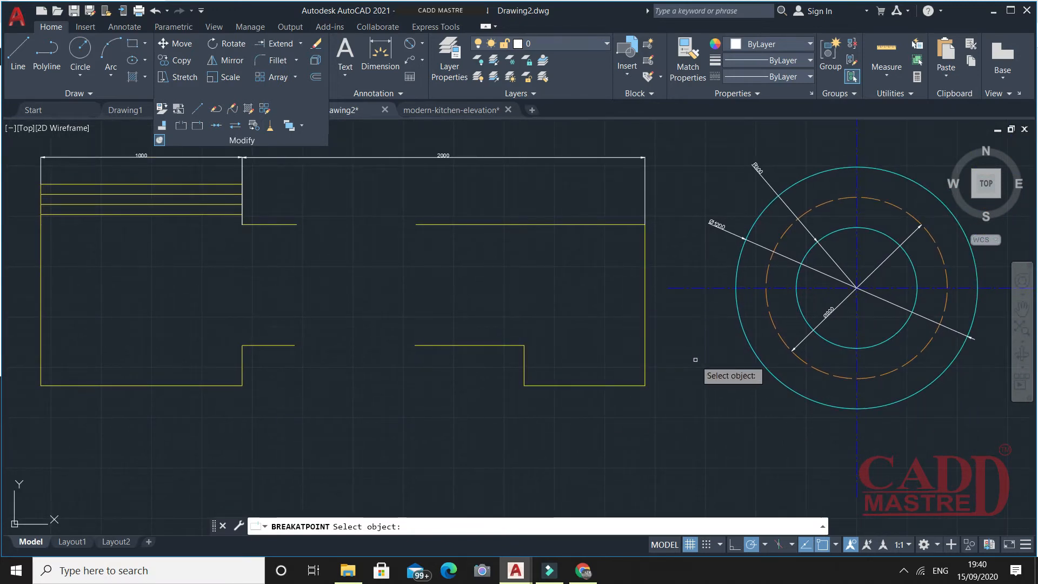
pyautogui.moveTo(705, 359); pyautogui.dragTo(669, 356, button='middle')
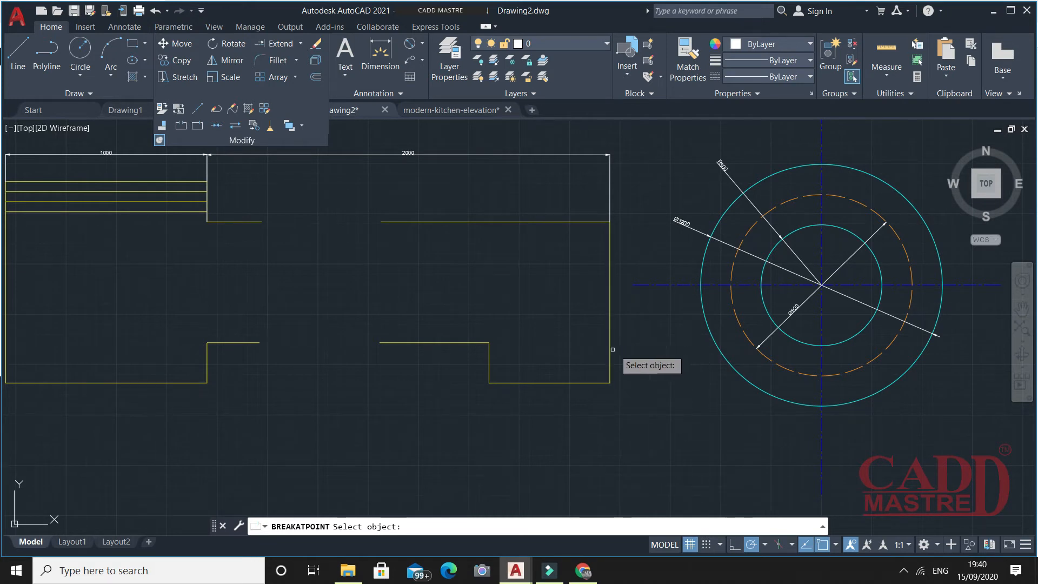
pyautogui.click(611, 275)
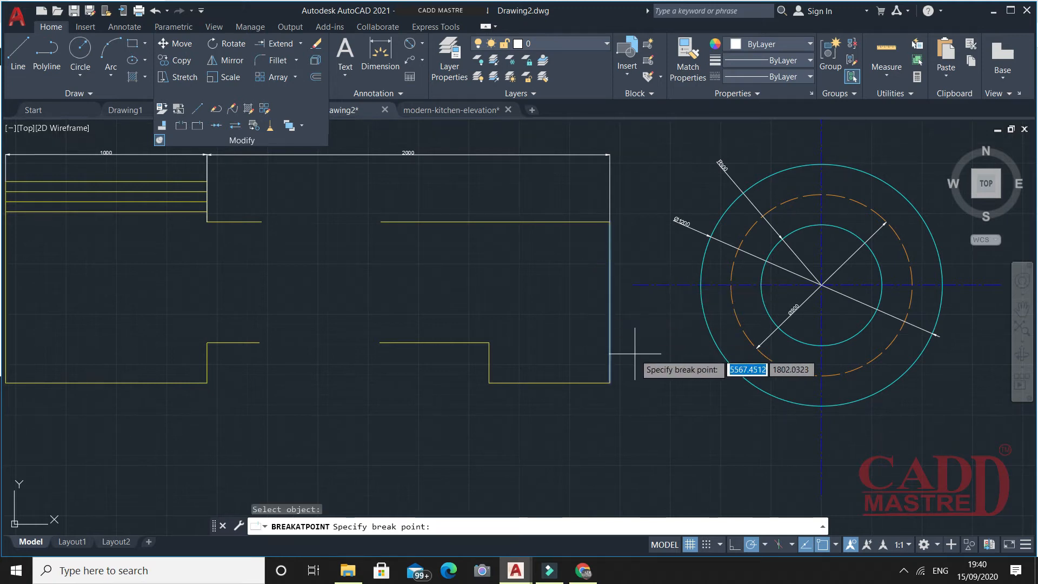
pyautogui.click(610, 343)
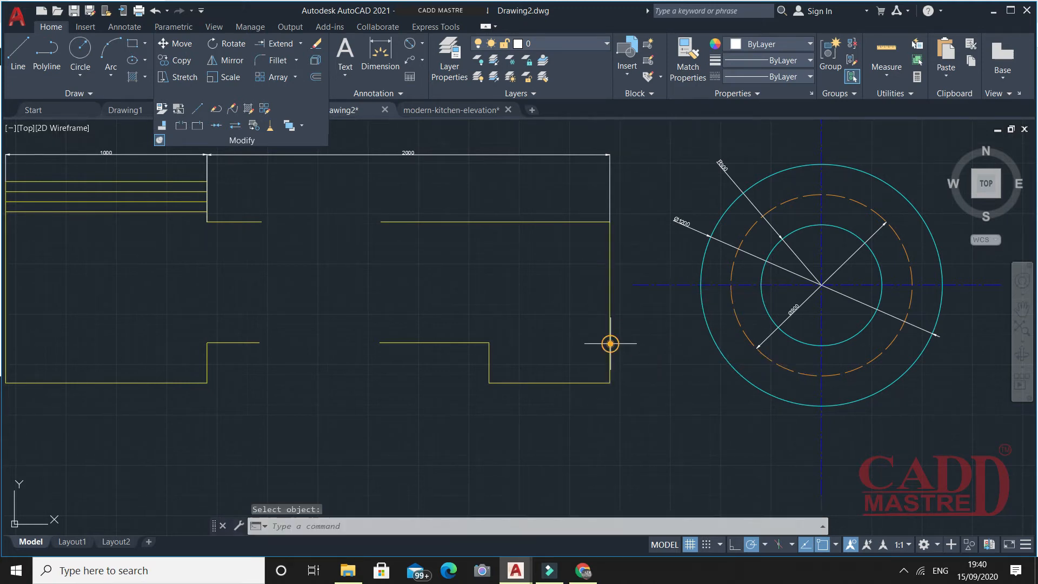
# - Erase the upper piece of the split right edge to check the break, and undo the erasure
pyautogui.click(609, 308)
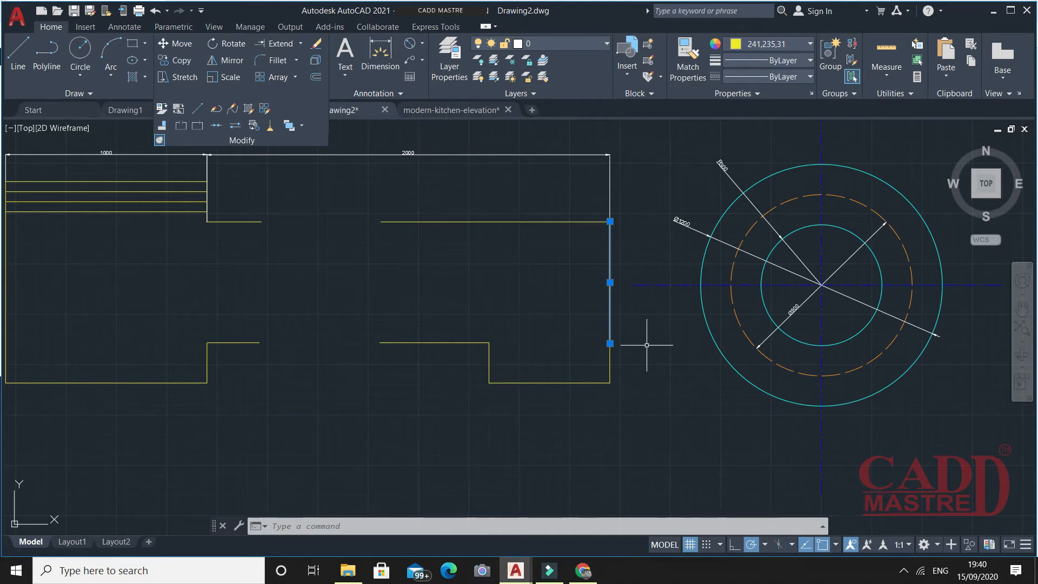
pyautogui.press('Delete')
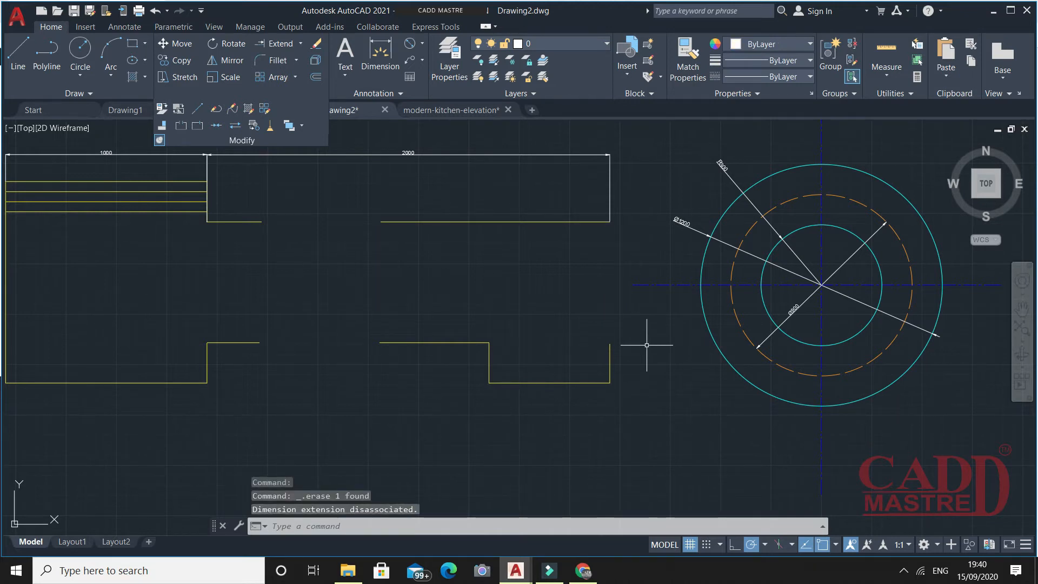
pyautogui.hotkey('ctrl', 'z')
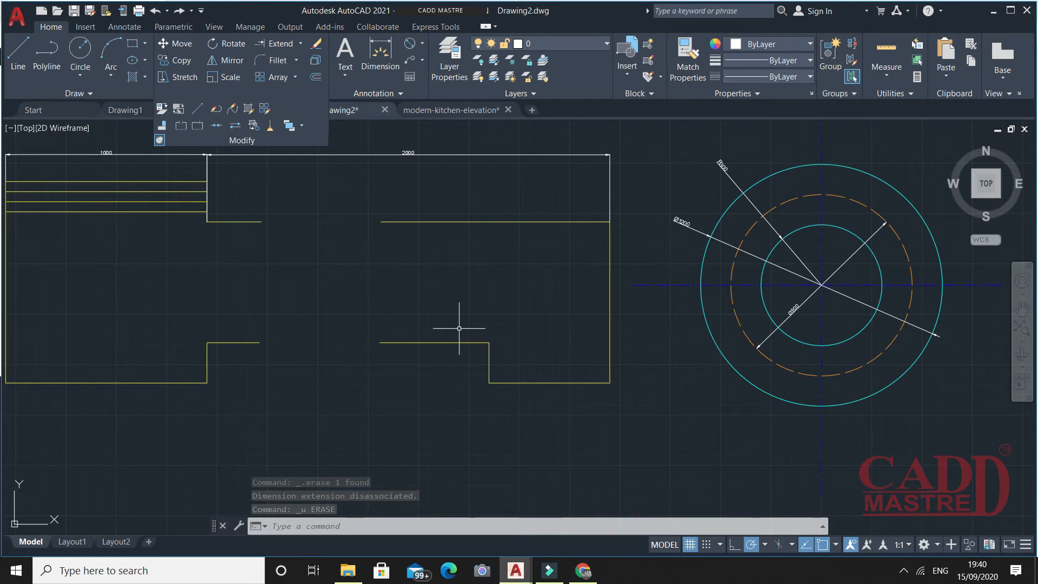
pyautogui.scroll(-2, 493, 398)
pyautogui.moveTo(498, 419); pyautogui.dragTo(516, 398, button='middle')
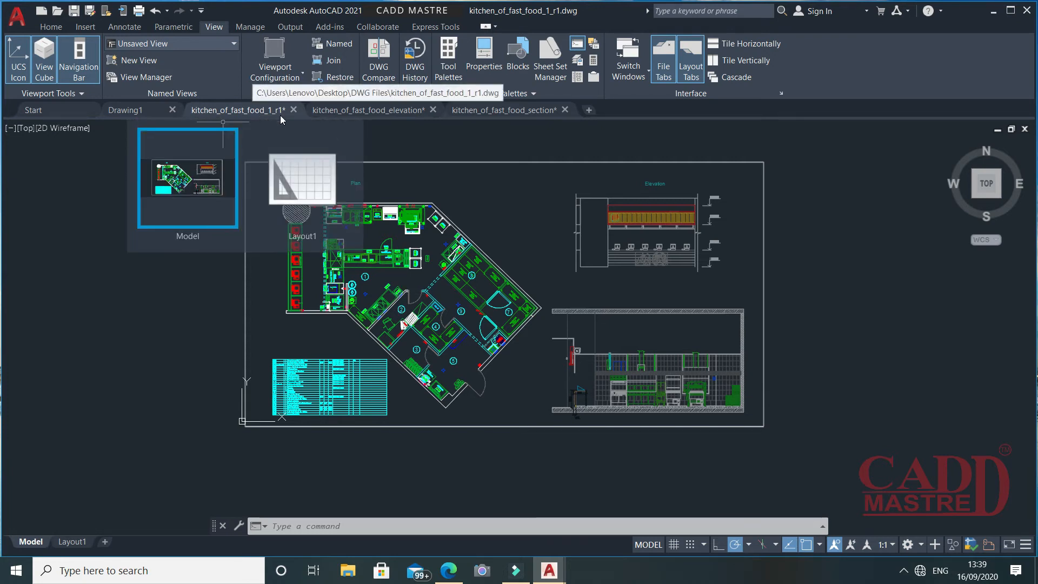
# - Show the external references of the kitchen_of_fast_food_1_r1 drawing with the XREF command
pyautogui.moveTo(493, 256); pyautogui.dragTo(480, 266, button='middle')
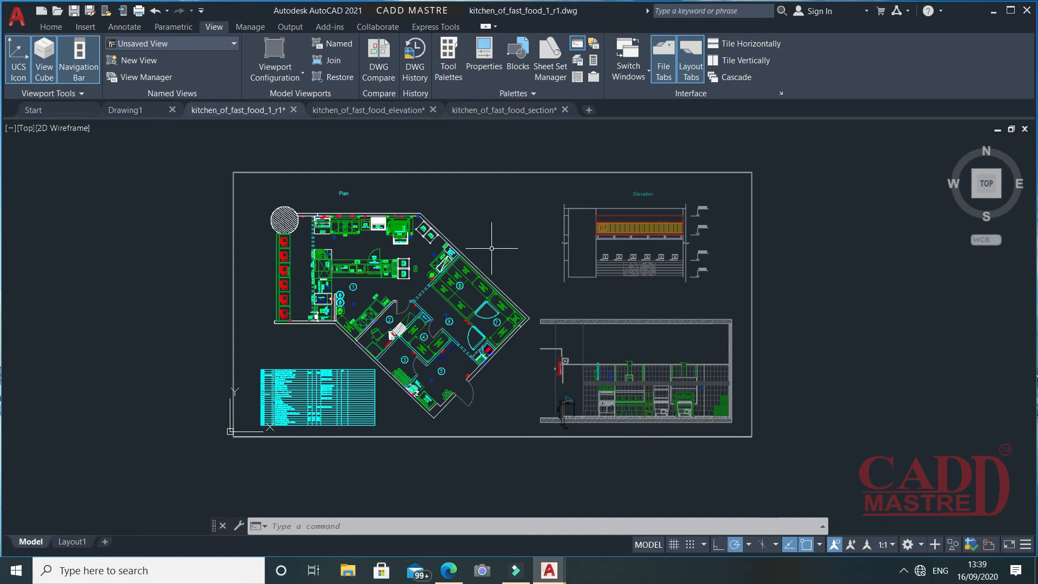
pyautogui.write('X')
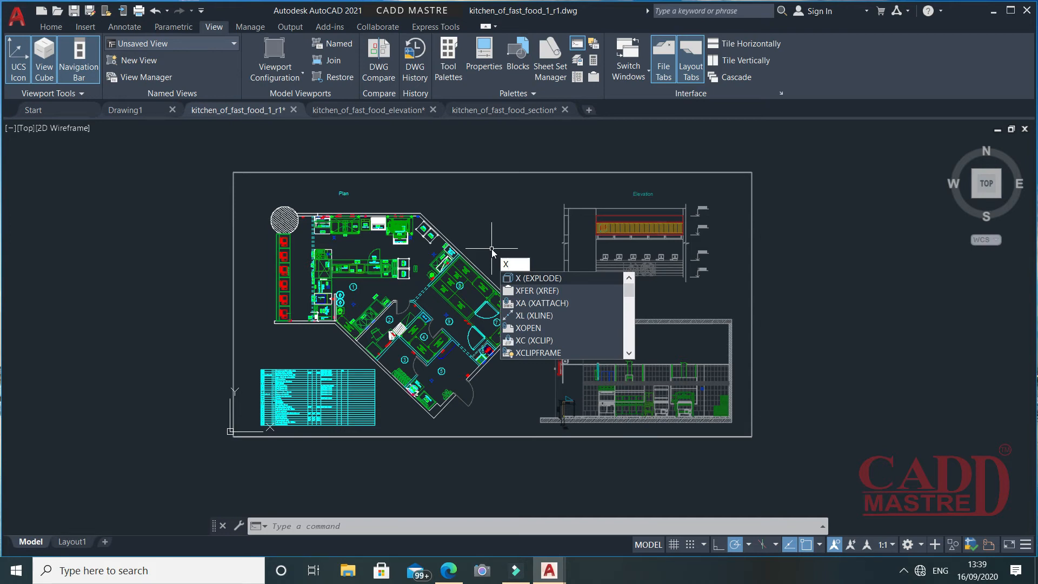
pyautogui.write('REF')
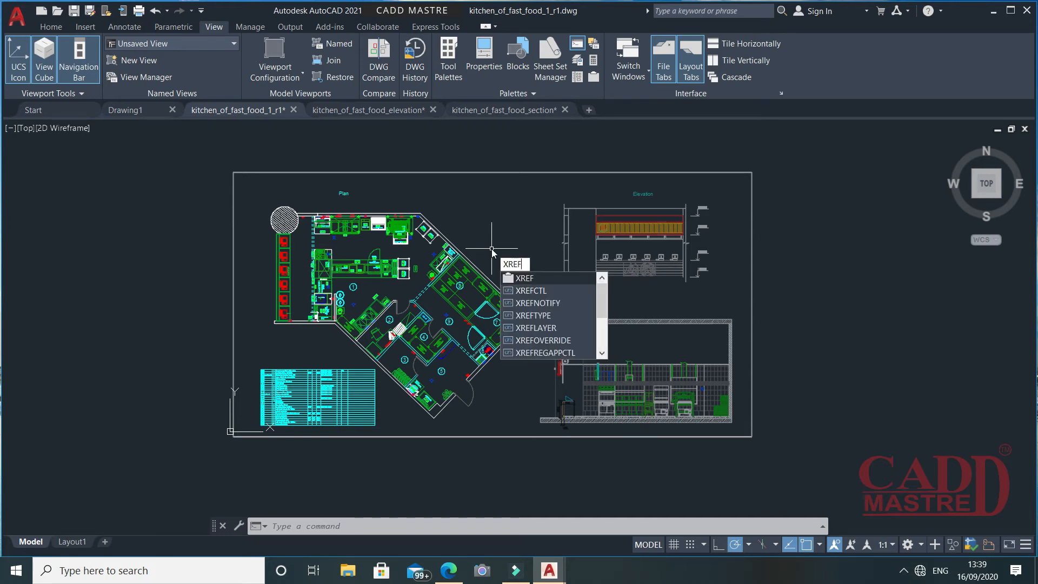
pyautogui.click(539, 284)
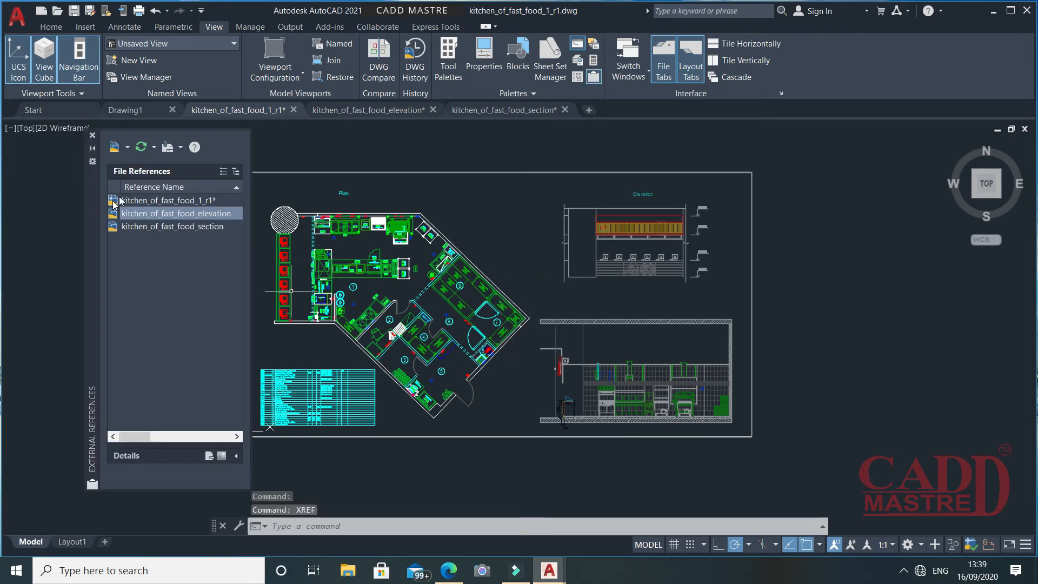
# - Select the host drawing and the elevation and section references in turn to see their geometry highlighted, and close the External References palette
pyautogui.click(167, 203)
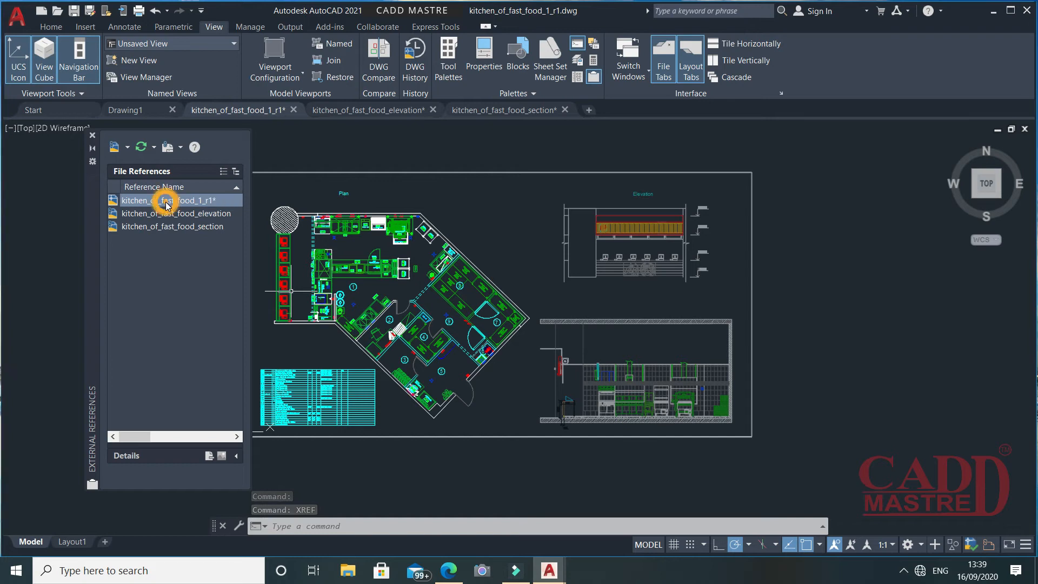
pyautogui.click(197, 214)
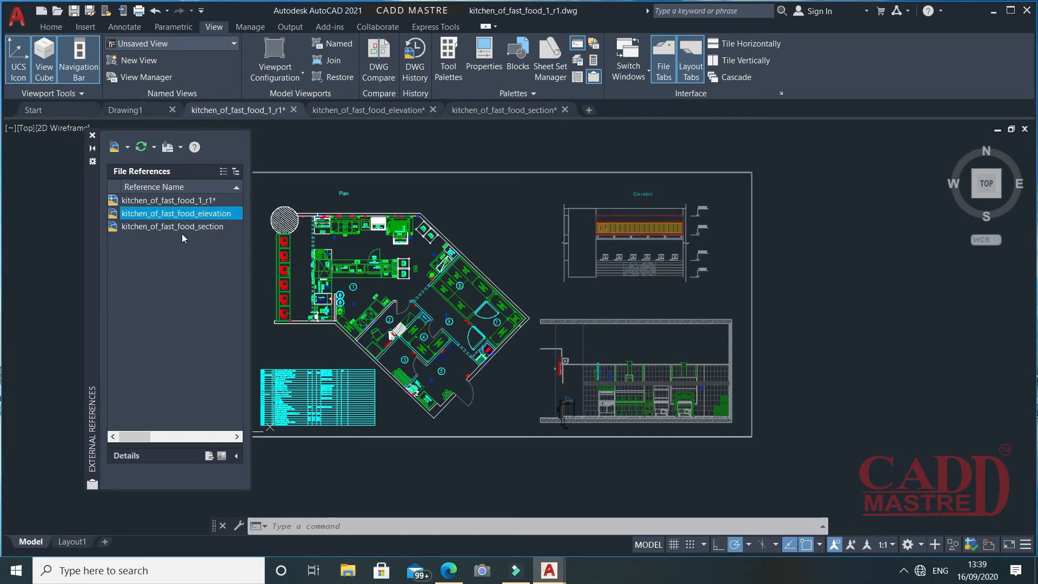
pyautogui.click(183, 227)
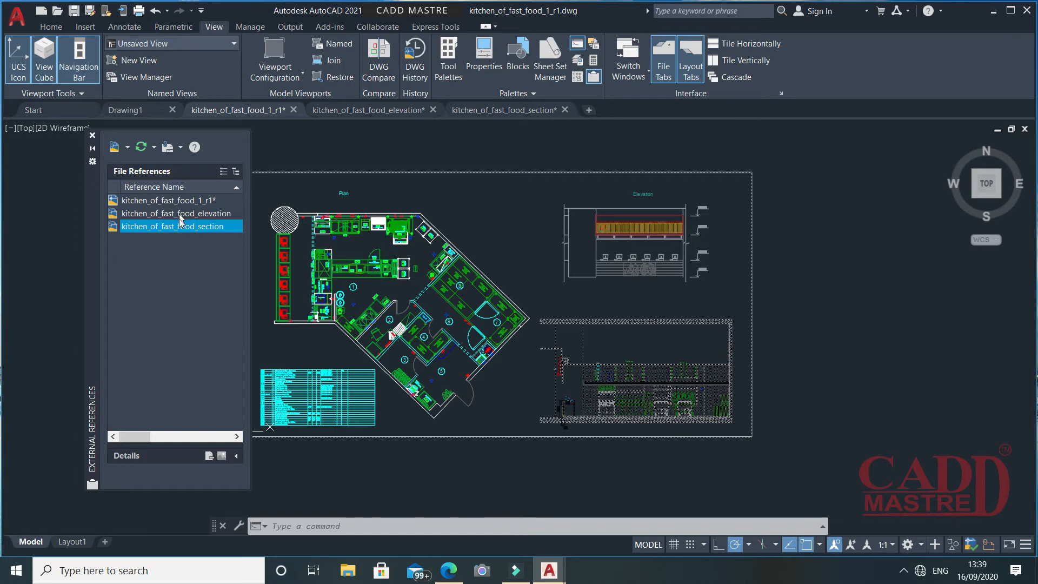
pyautogui.click(185, 201)
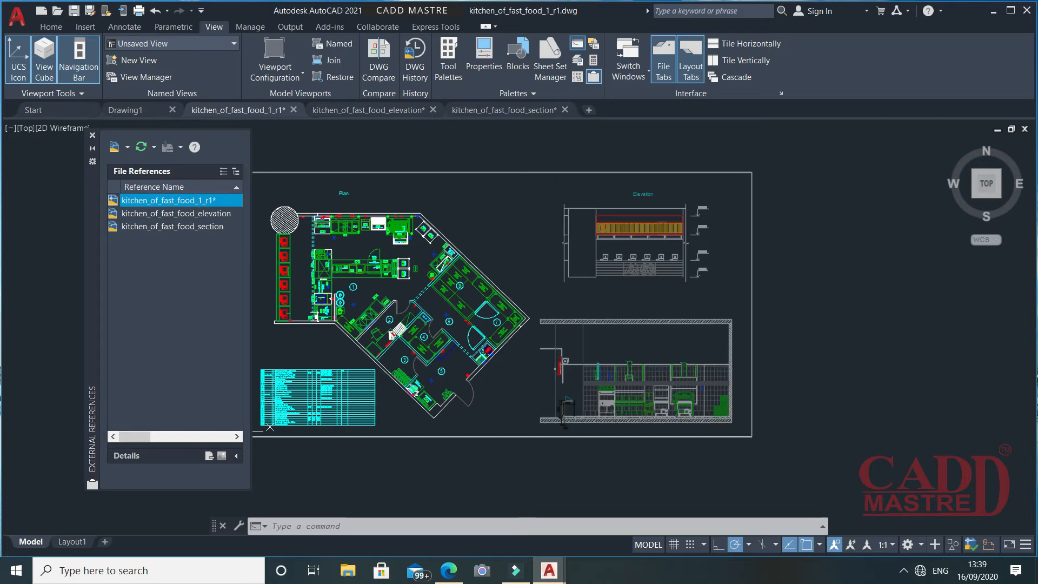
pyautogui.click(93, 136)
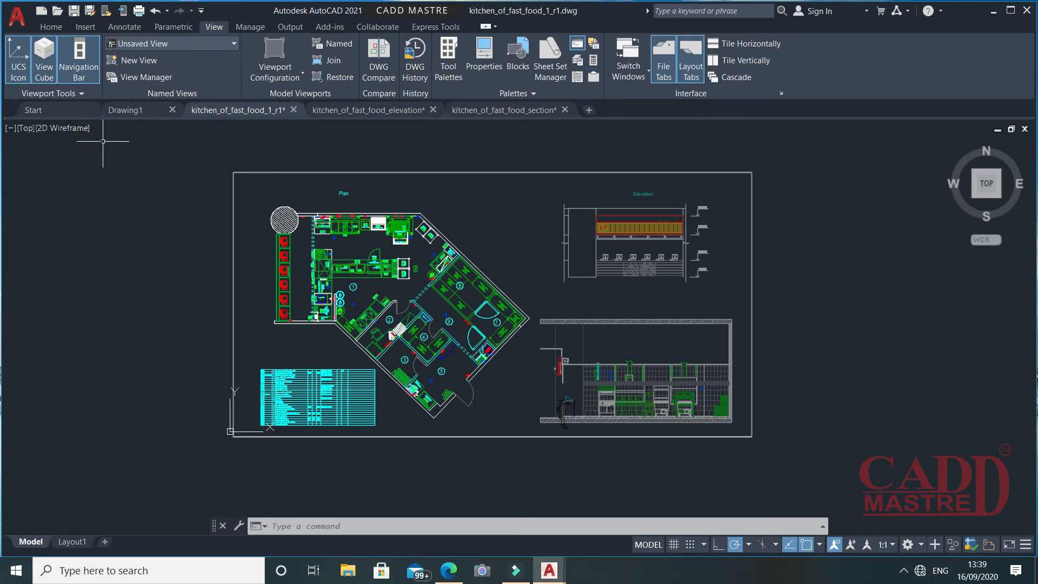
# - Examine the kitchen_of_fast_food_section and kitchen_of_fast_food_elevation source drawings, ending in the elevation
pyautogui.click(382, 112)
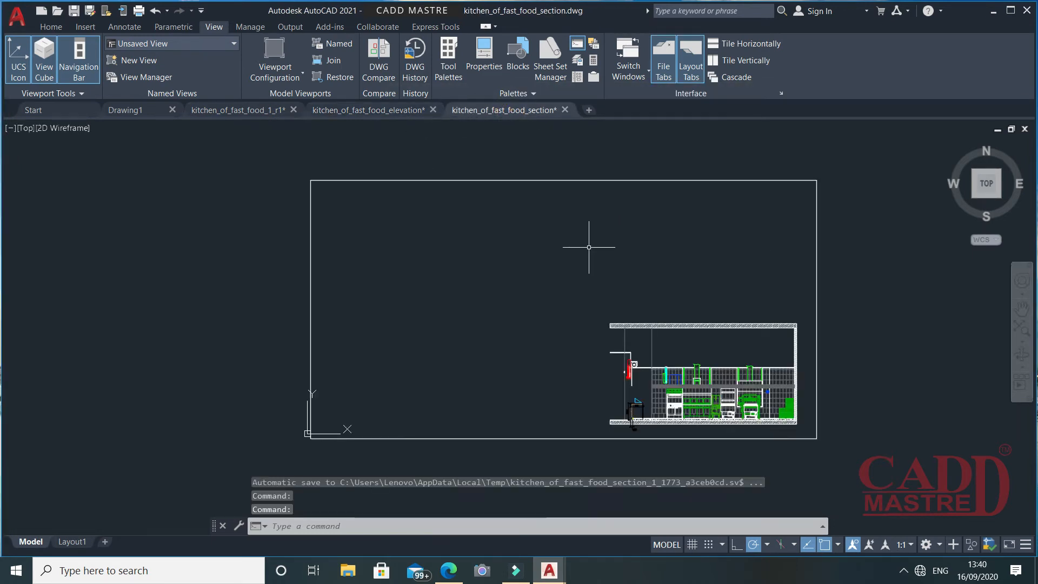
pyautogui.scroll(2, 589, 238)
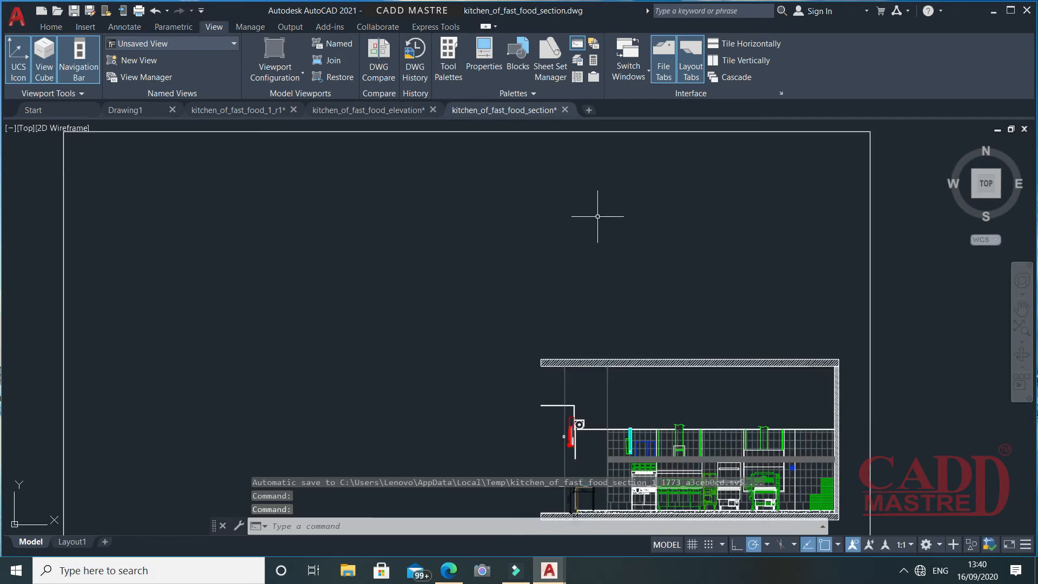
pyautogui.scroll(-2, 614, 227)
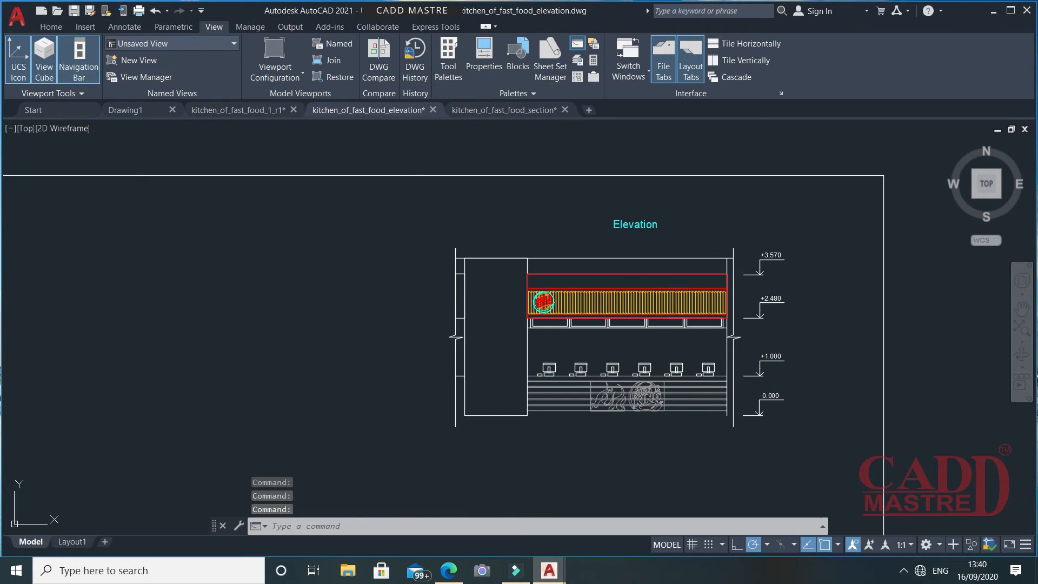
pyautogui.scroll(-3, 627, 242)
pyautogui.moveTo(606, 230); pyautogui.dragTo(681, 185, button='middle')
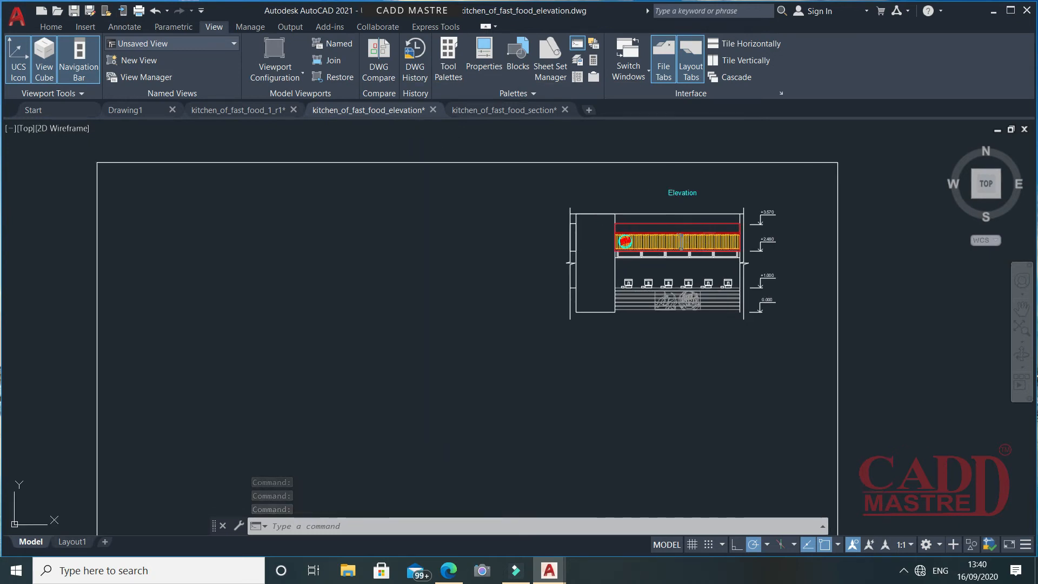
# - Erase the round Burger King logo from the left end of the striped sign band in the elevation
pyautogui.scroll(2, 646, 244)
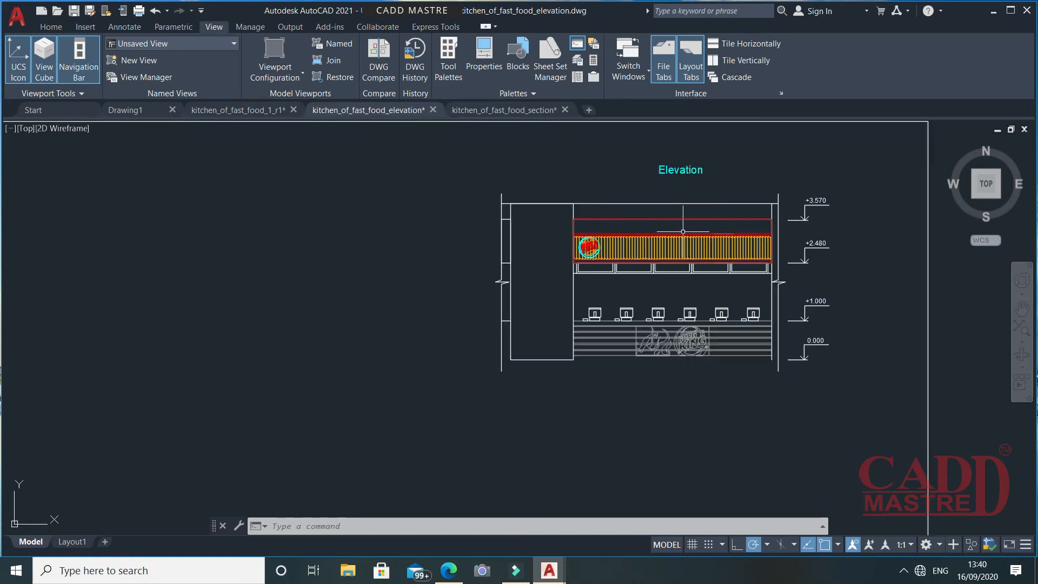
pyautogui.scroll(1, 676, 249)
pyautogui.scroll(4, 561, 254)
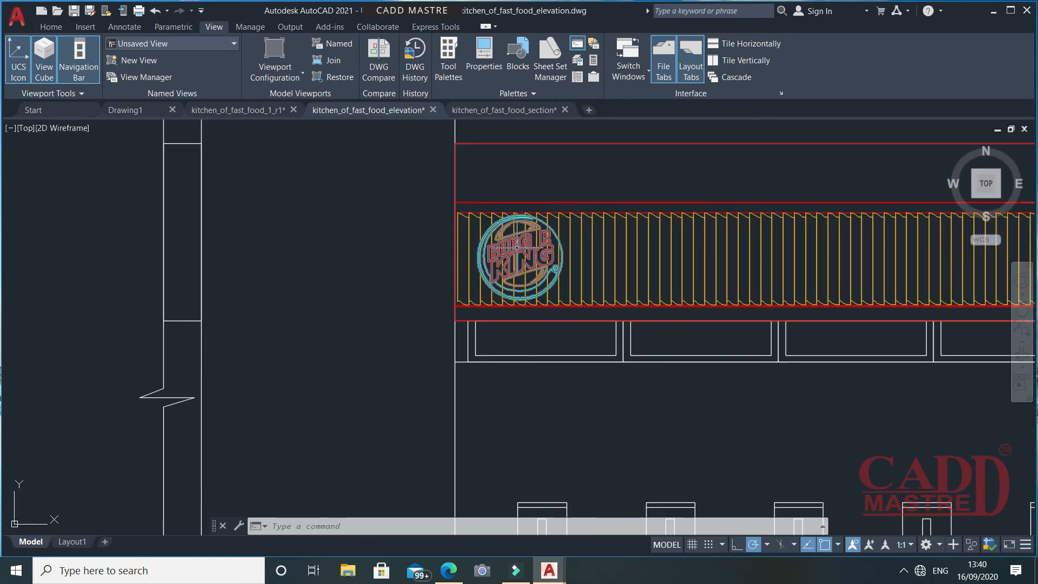
pyautogui.click(503, 235)
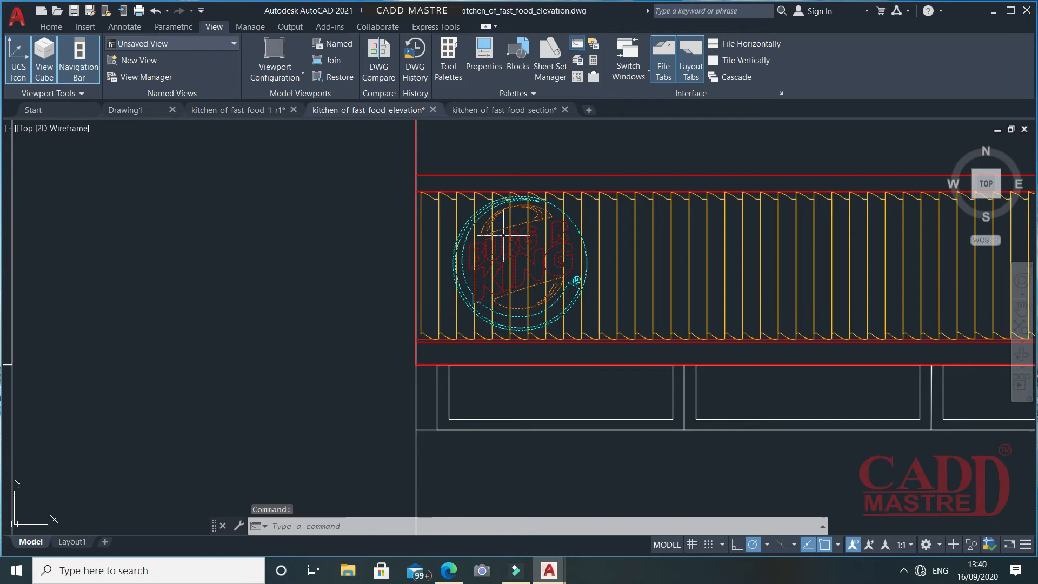
pyautogui.press('Delete')
# - Erase the BURGER KING lettering from the round logo on the counter front
pyautogui.scroll(-4, 506, 241)
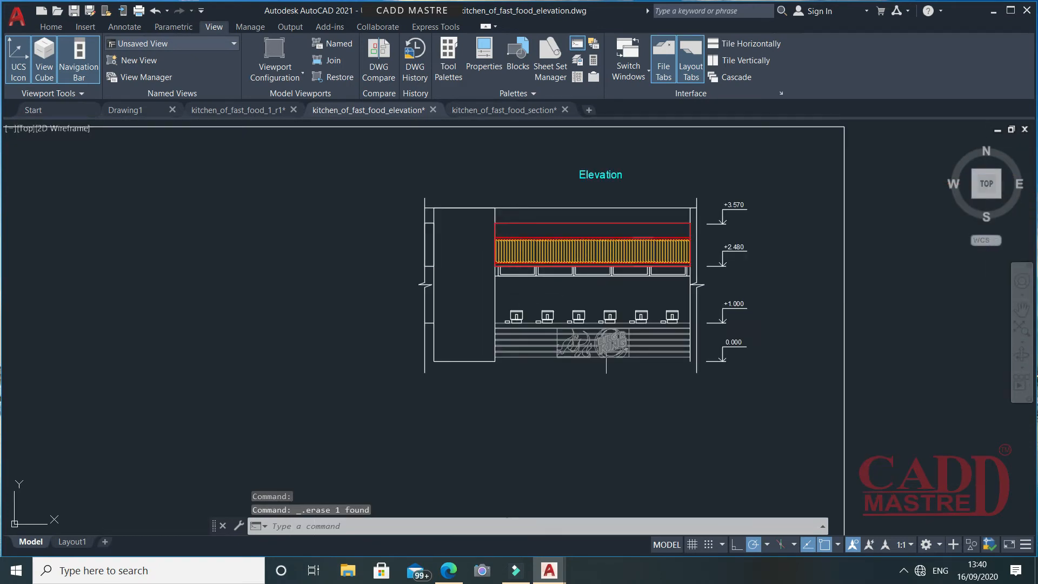
pyautogui.scroll(4, 610, 340)
pyautogui.scroll(3, 610, 340)
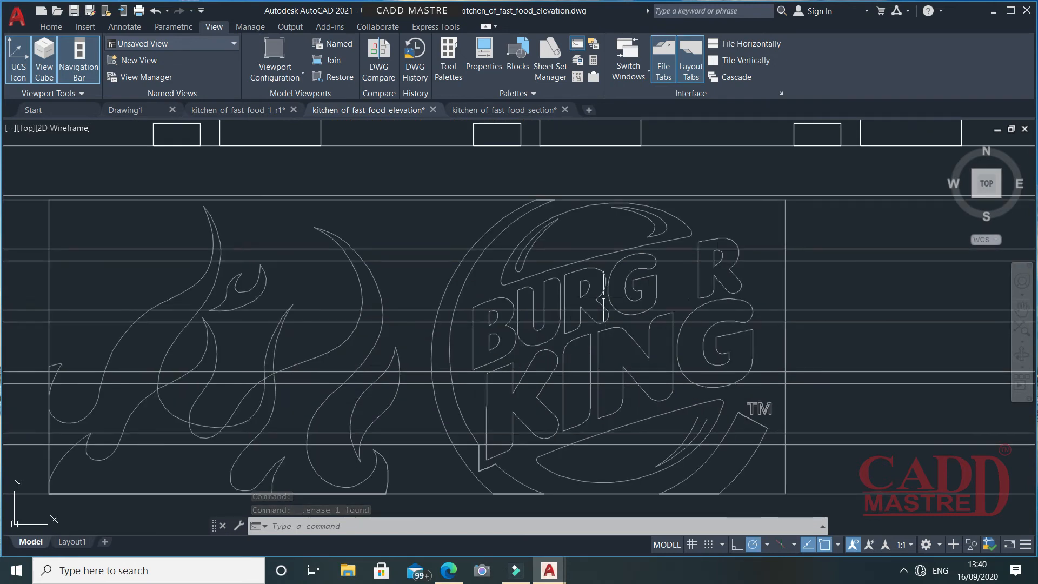
pyautogui.click(595, 270)
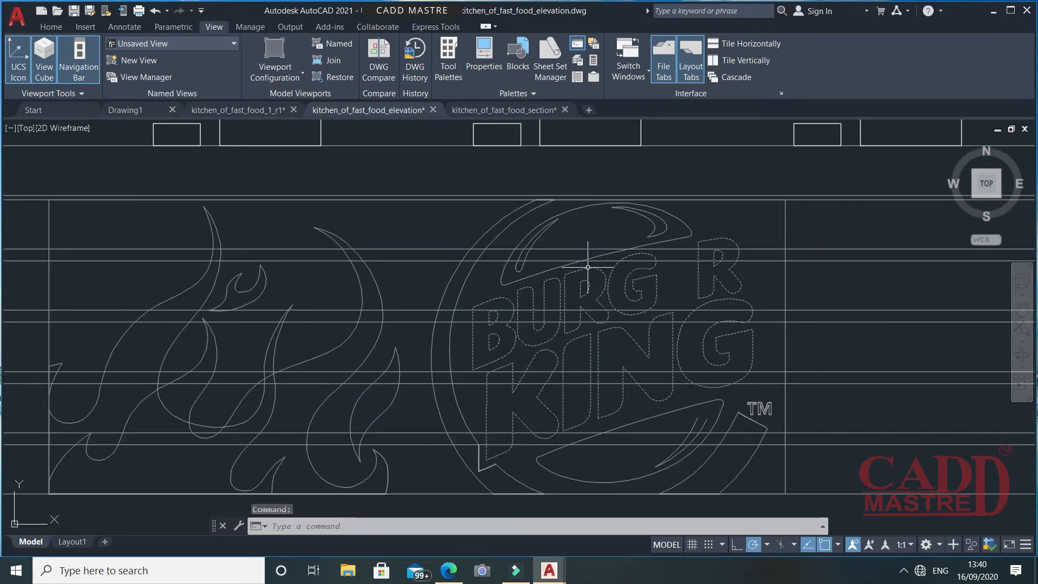
pyautogui.press('Delete')
# - Erase the second monitor unit from the left on the counter, including its small side box
pyautogui.scroll(-6, 607, 301)
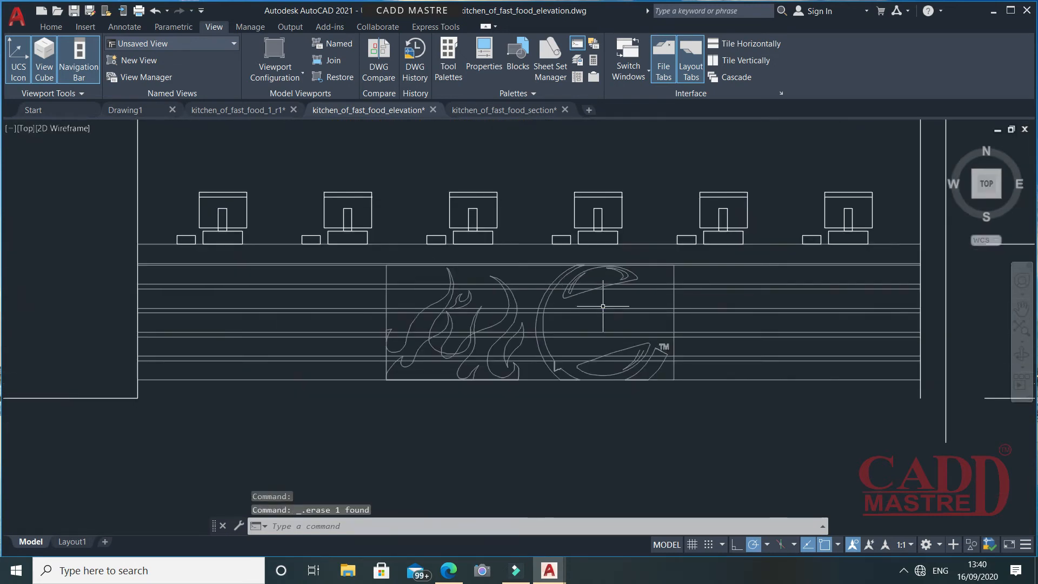
pyautogui.click(405, 212)
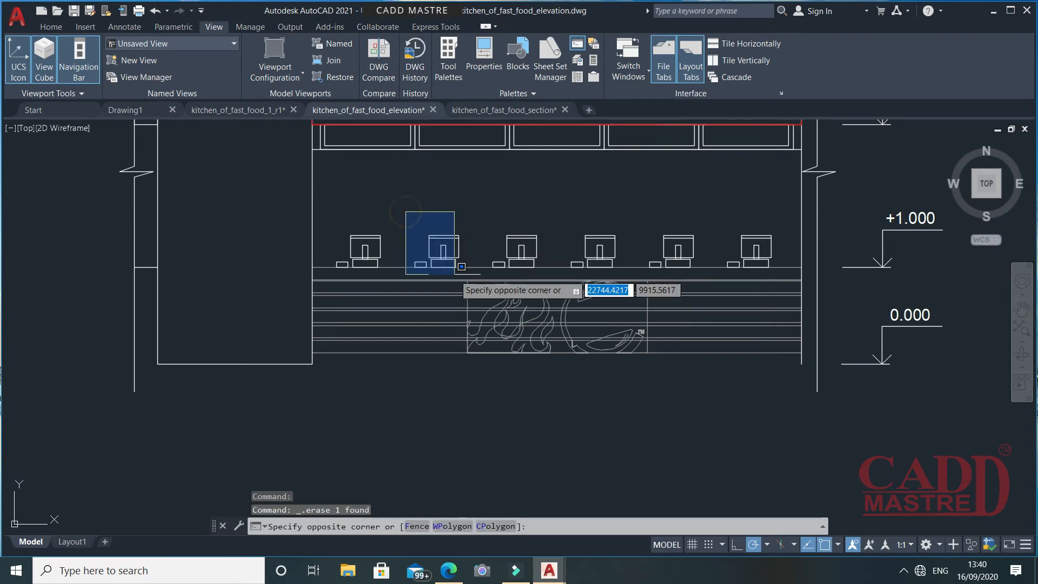
pyautogui.click(469, 274)
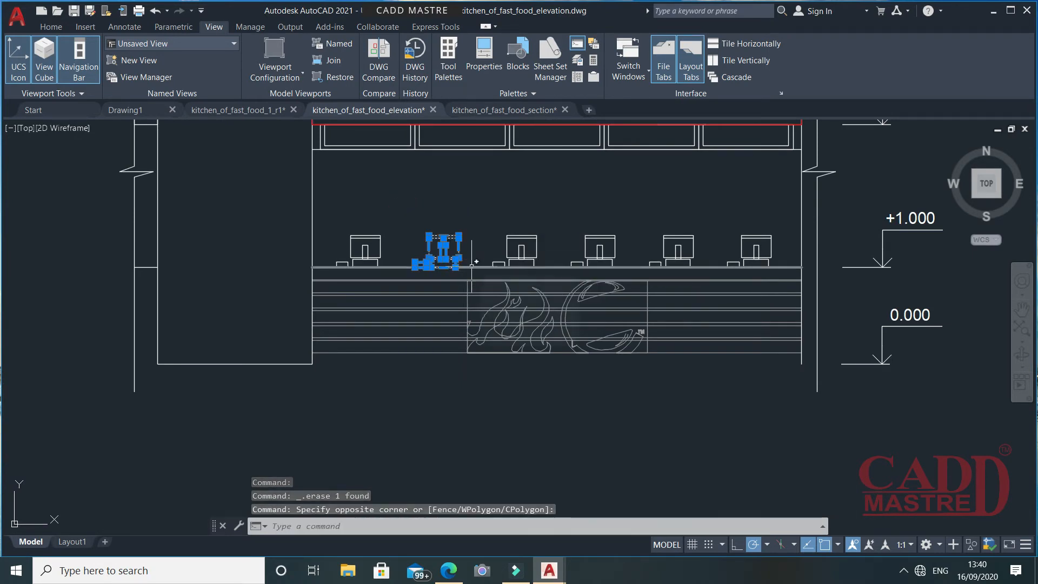
pyautogui.press('Delete')
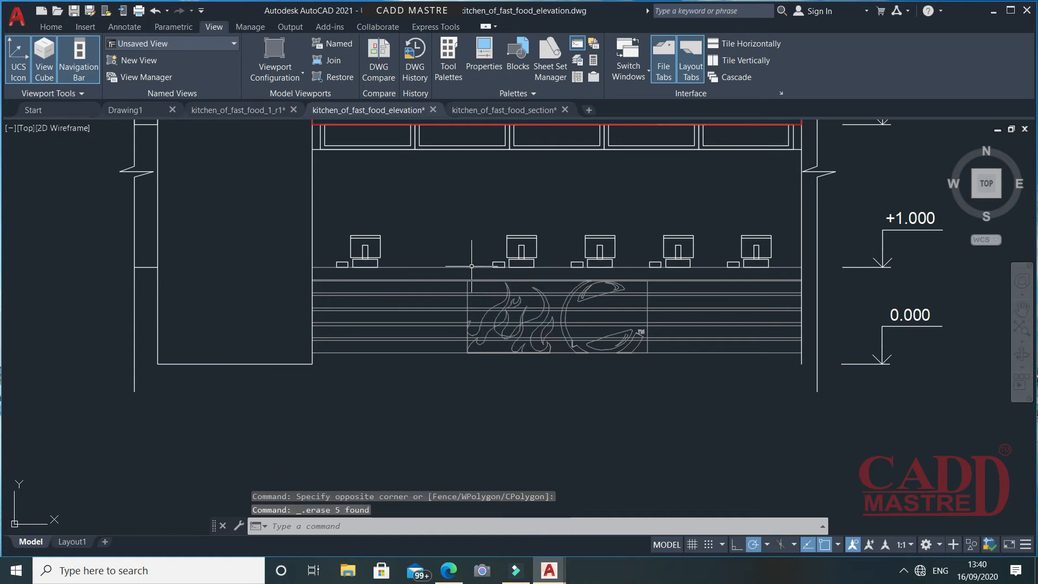
# - Erase the counter monitor unit directly above the circular logo, including its small side box
pyautogui.click(567, 218)
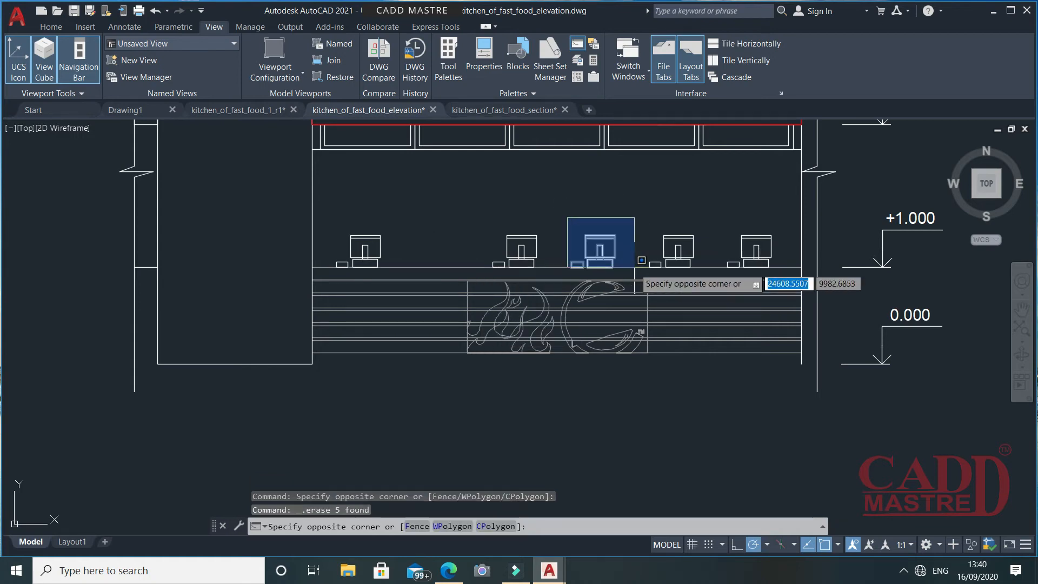
pyautogui.click(632, 270)
pyautogui.press('Delete')
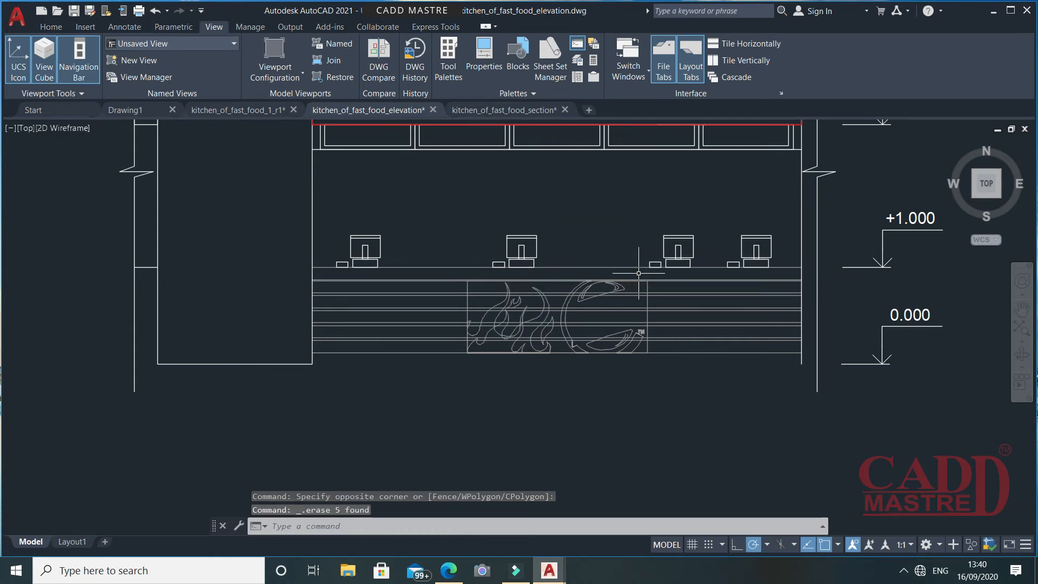
pyautogui.scroll(-3, 632, 271)
pyautogui.moveTo(600, 223)
pyautogui.mouseDown(button='middle')
pyautogui.moveTo(581, 296)
pyautogui.moveTo(593, 298)
pyautogui.mouseUp(button='middle')
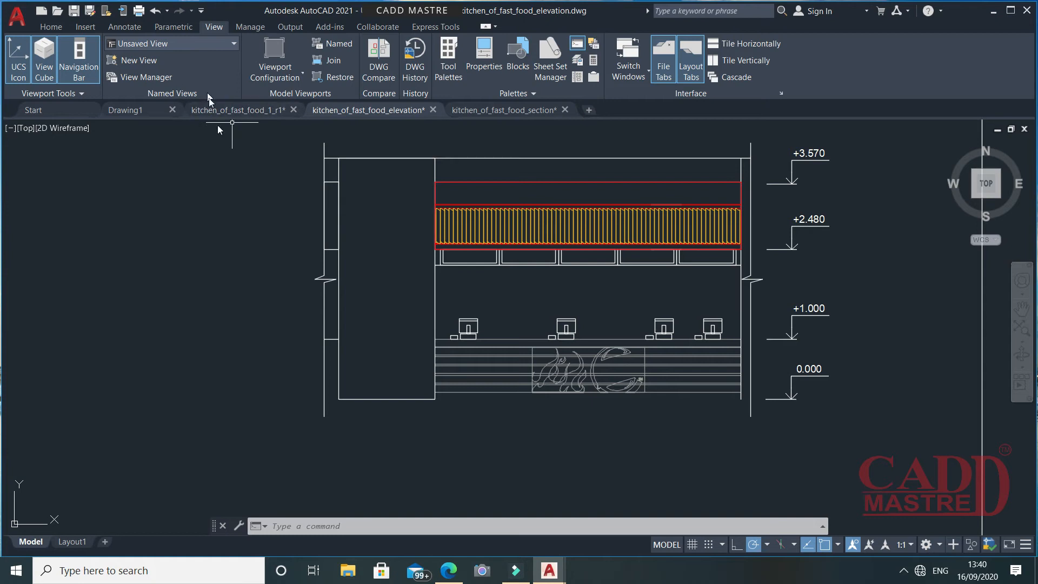
# - Hatch the first, third and fifth panels below the striped sign band with diagonal lines at scale 20
pyautogui.write('h')
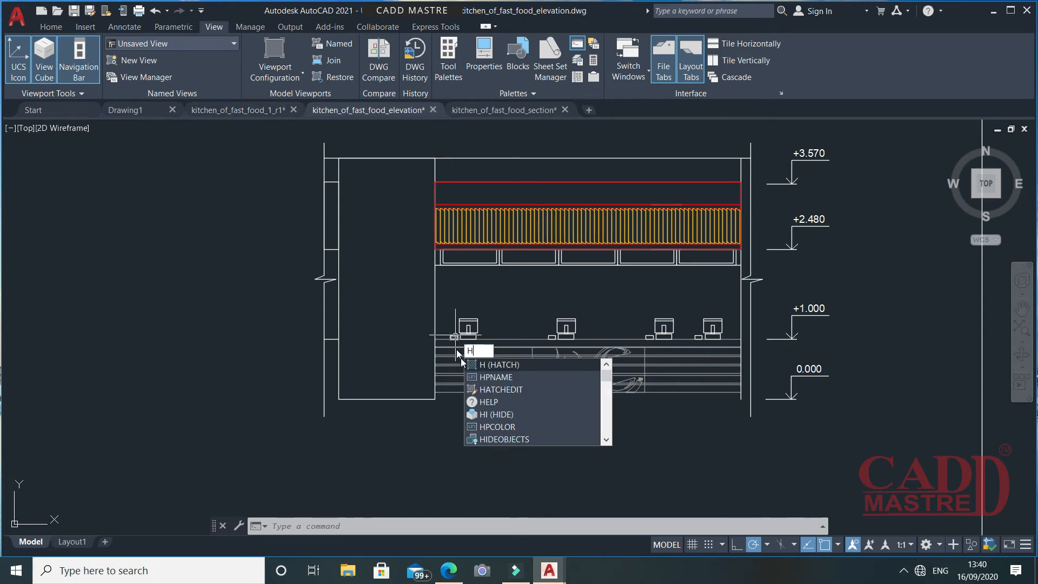
pyautogui.press('Return')
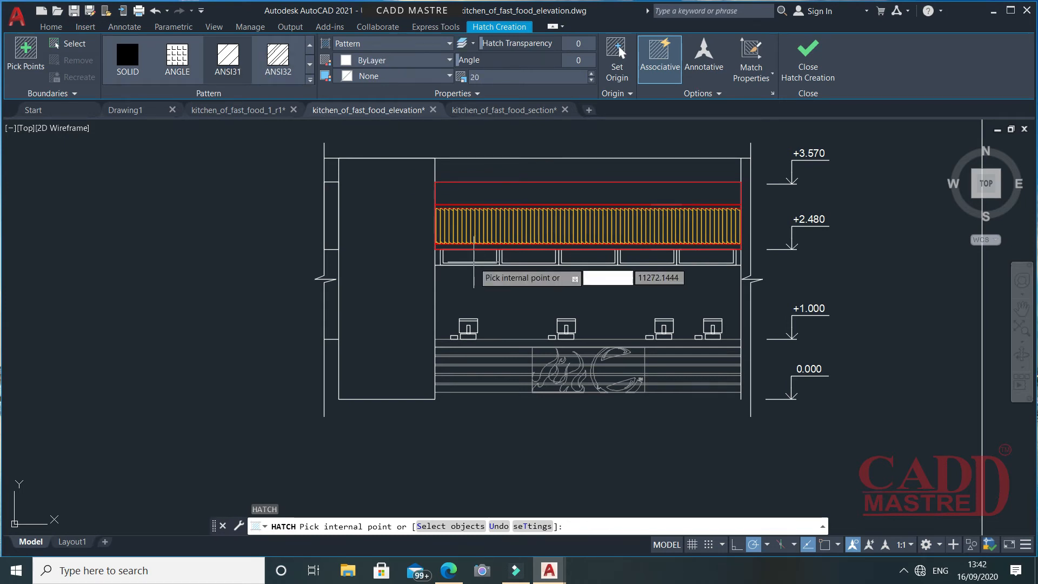
pyautogui.scroll(4, 465, 258)
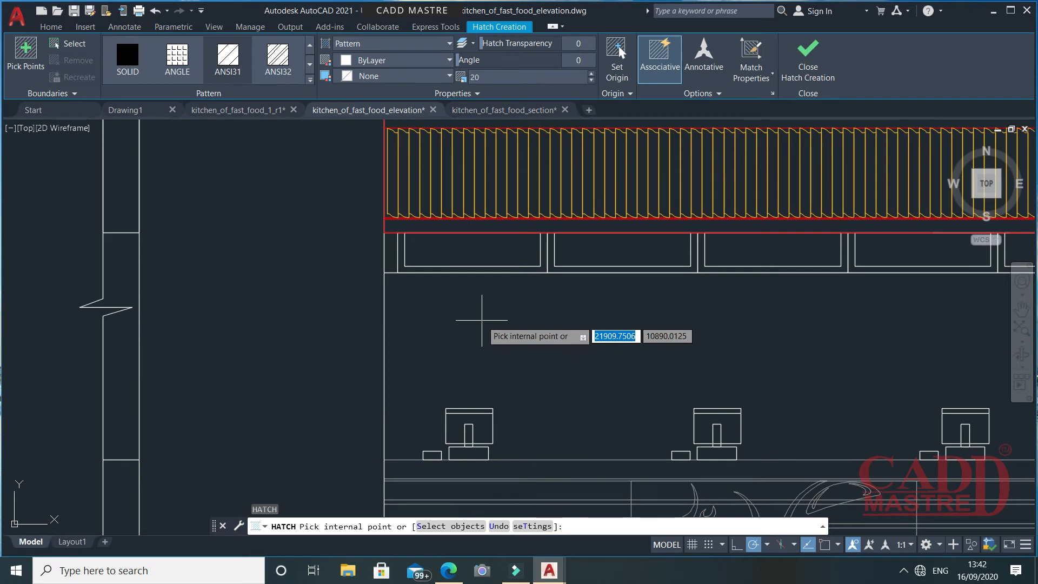
pyautogui.scroll(-2, 482, 320)
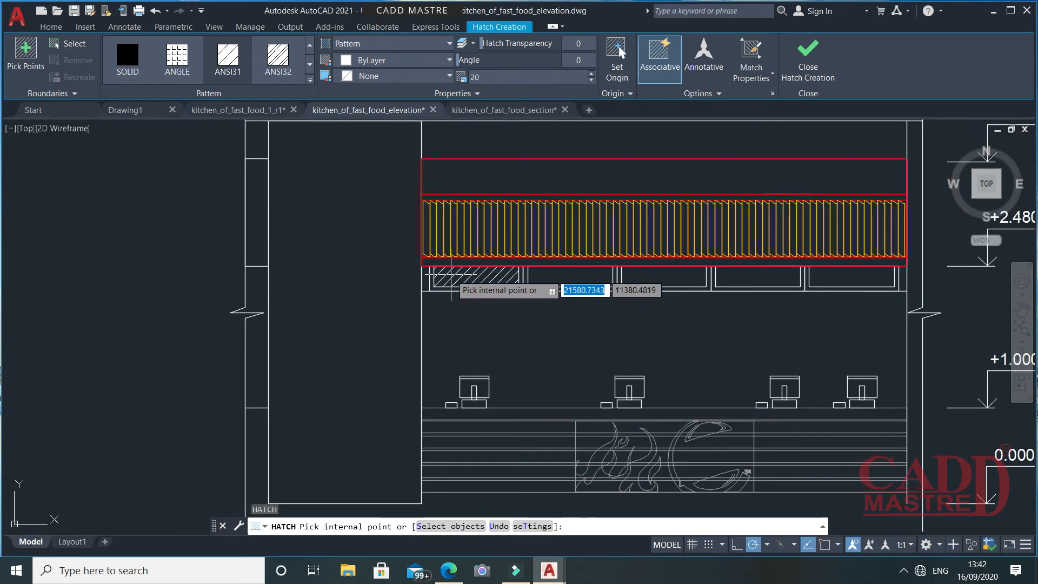
pyautogui.click(450, 275)
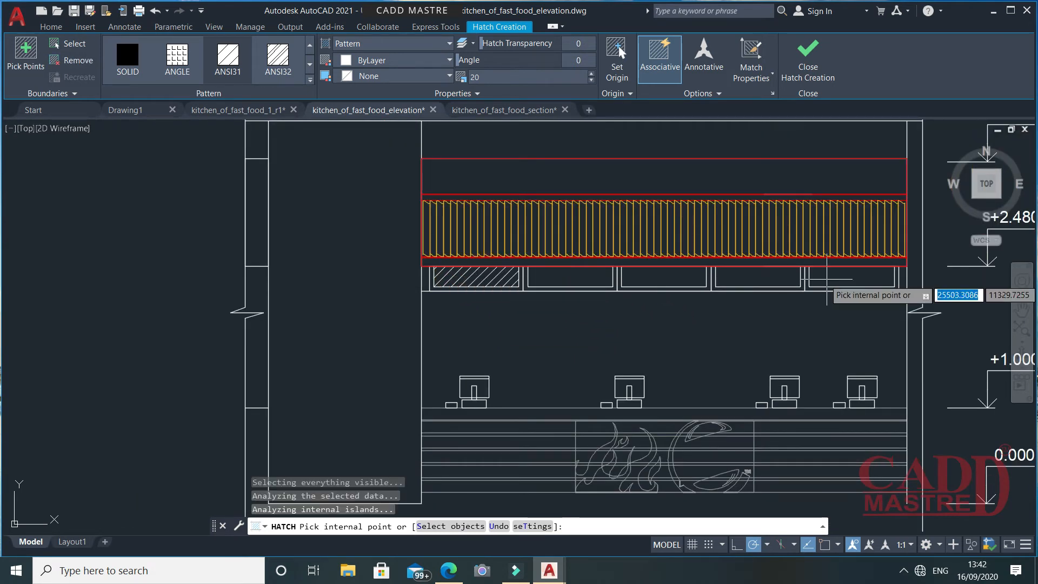
pyautogui.click(638, 273)
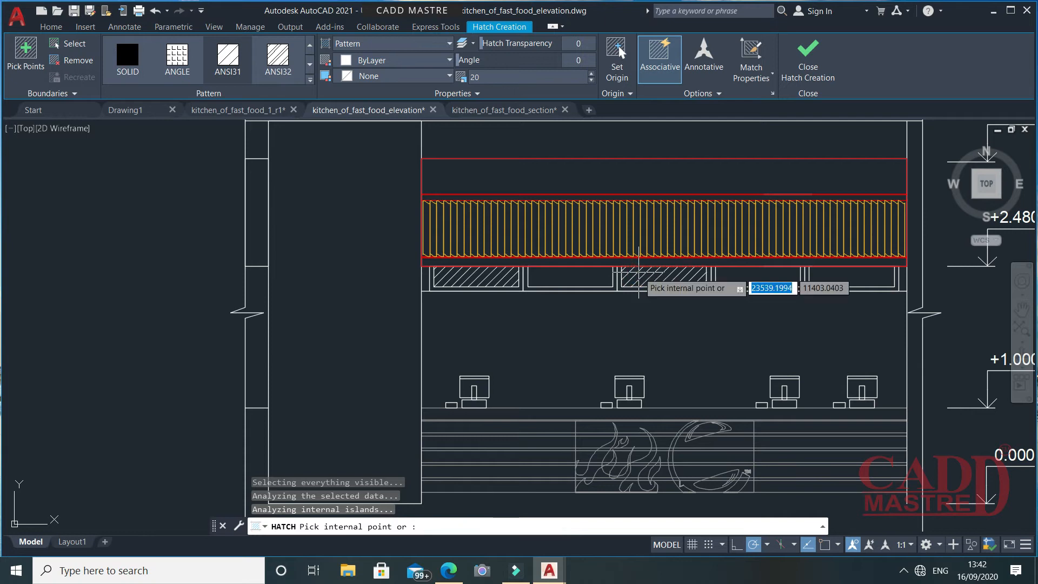
pyautogui.click(843, 270)
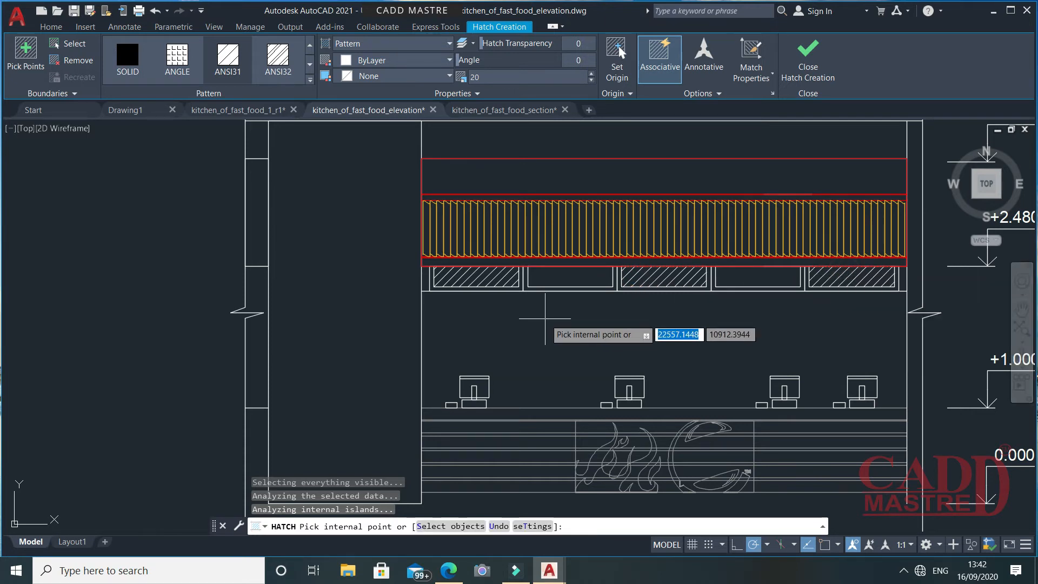
pyautogui.scroll(-2, 546, 318)
pyautogui.rightClick(545, 319)
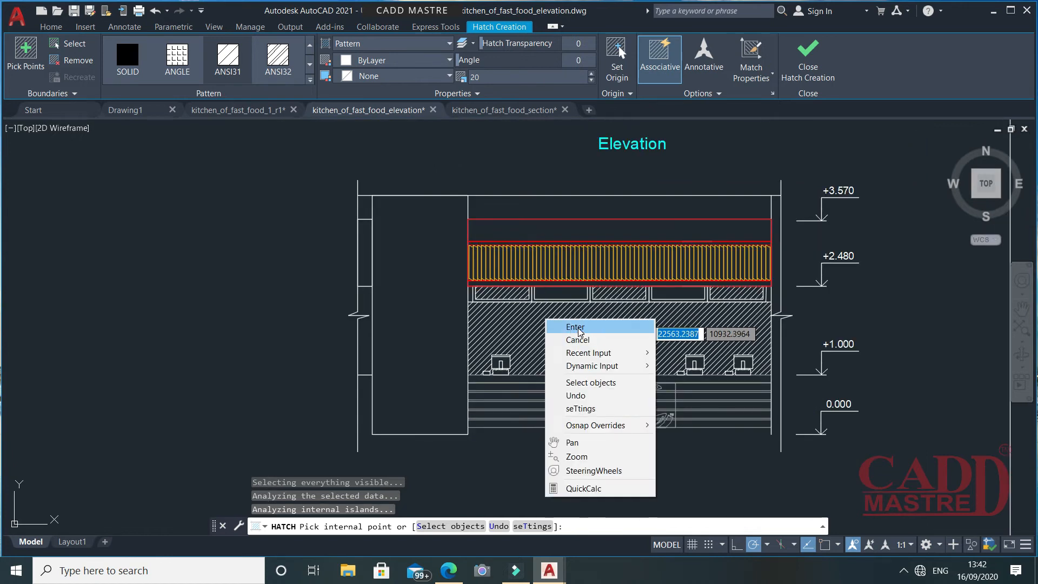
pyautogui.click(577, 340)
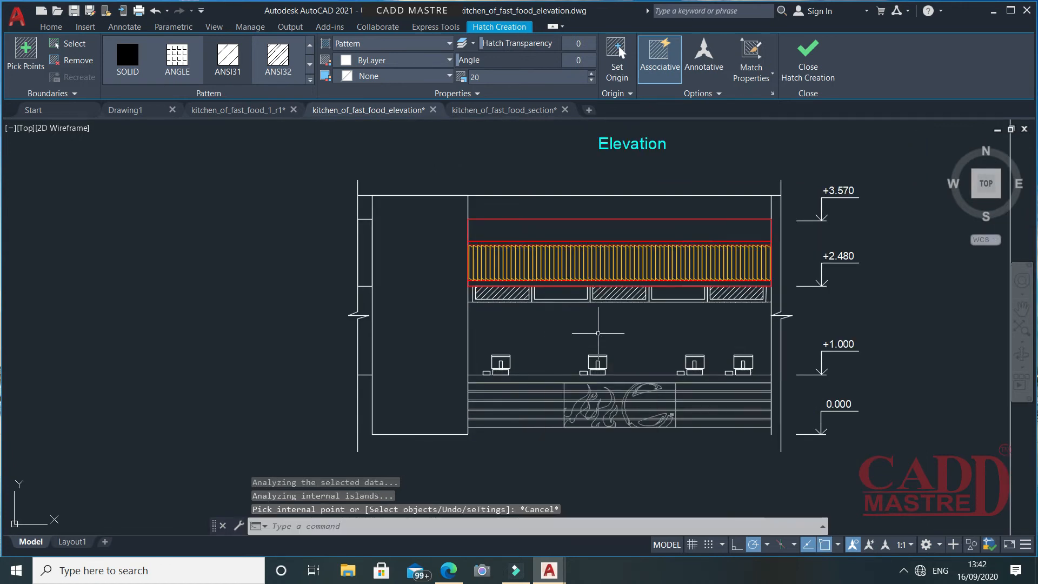
# - Save the edited elevation drawing under its existing file name
pyautogui.scroll(-2, 685, 272)
pyautogui.scroll(1, 595, 284)
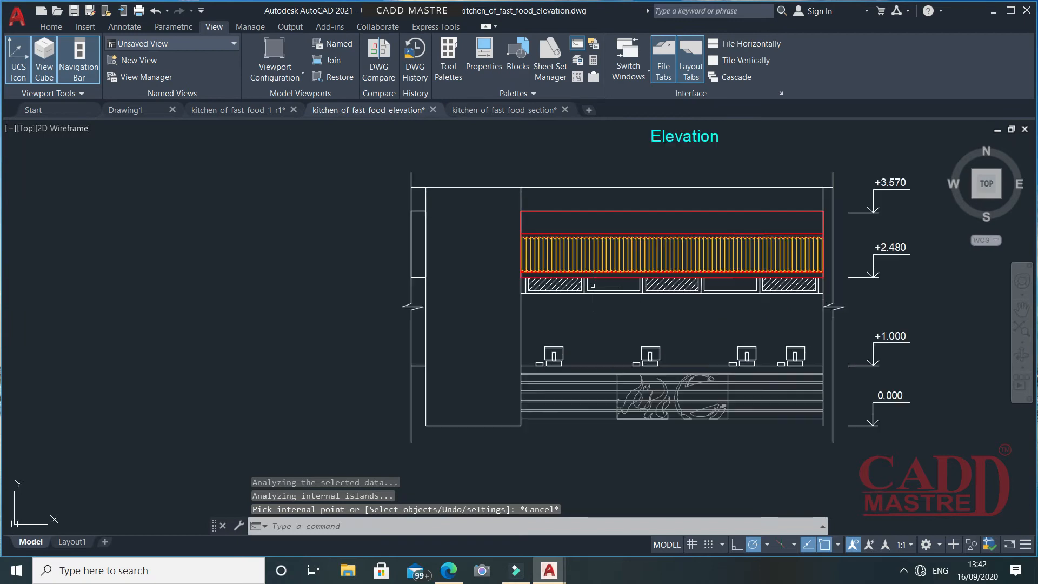
pyautogui.scroll(-1, 595, 284)
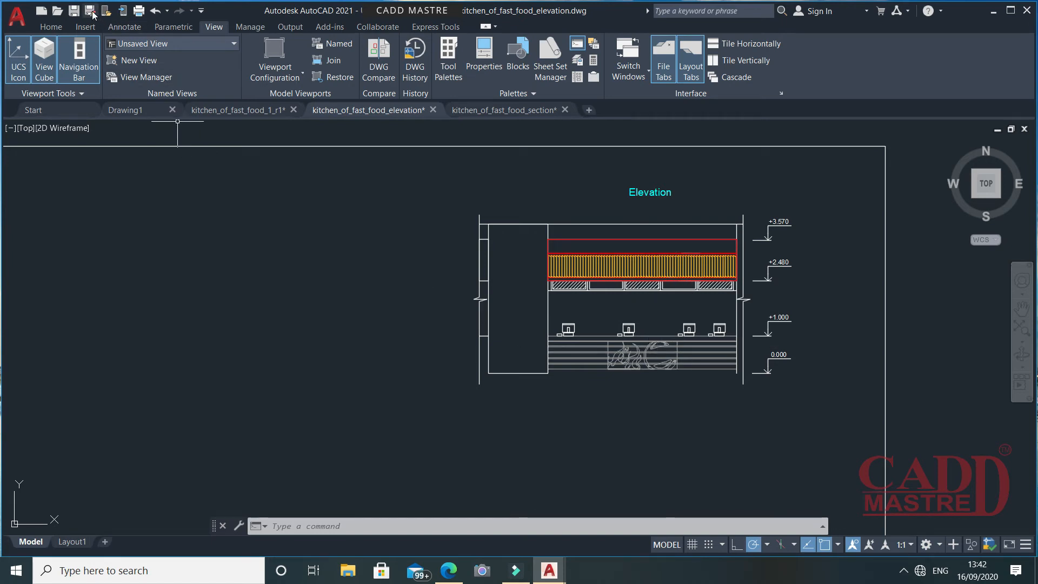
pyautogui.click(74, 12)
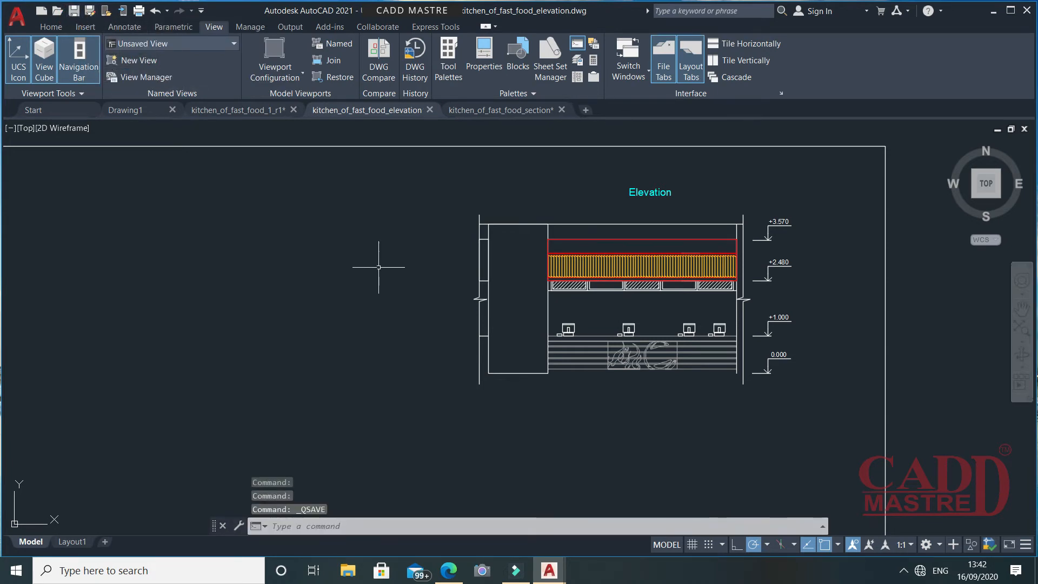
# - Switch to the kitchen_of_fast_food_1_r1 drawing and reload the modified kitchen_of_fast_food_elevation xref with change comparison
pyautogui.scroll(-2, 380, 267)
pyautogui.scroll(-2, 380, 266)
pyautogui.moveTo(489, 282)
pyautogui.mouseDown(button='middle')
pyautogui.moveTo(553, 278)
pyautogui.moveTo(506, 262)
pyautogui.moveTo(494, 301)
pyautogui.mouseUp(button='middle')
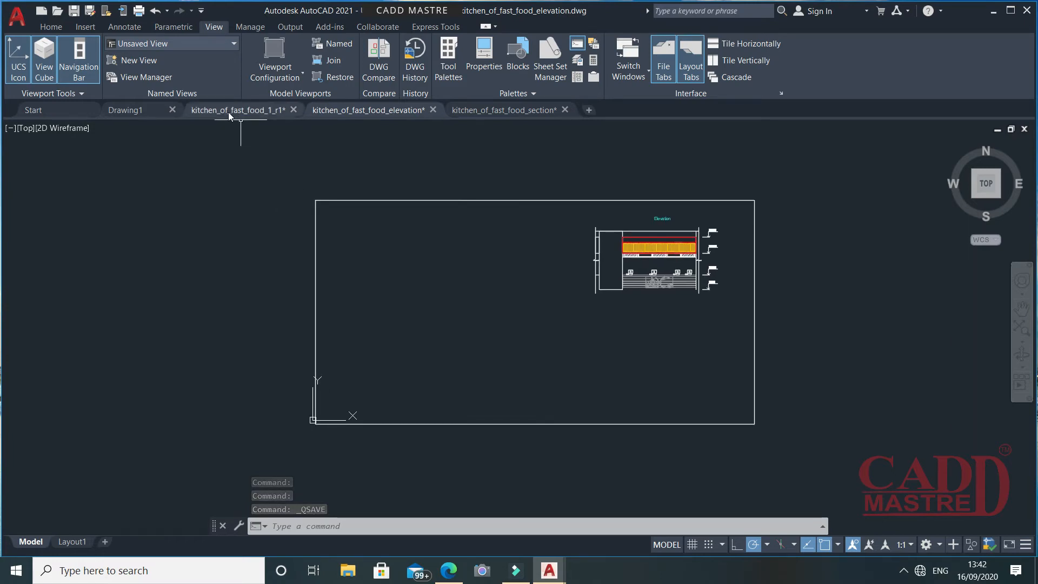
pyautogui.moveTo(229, 112)
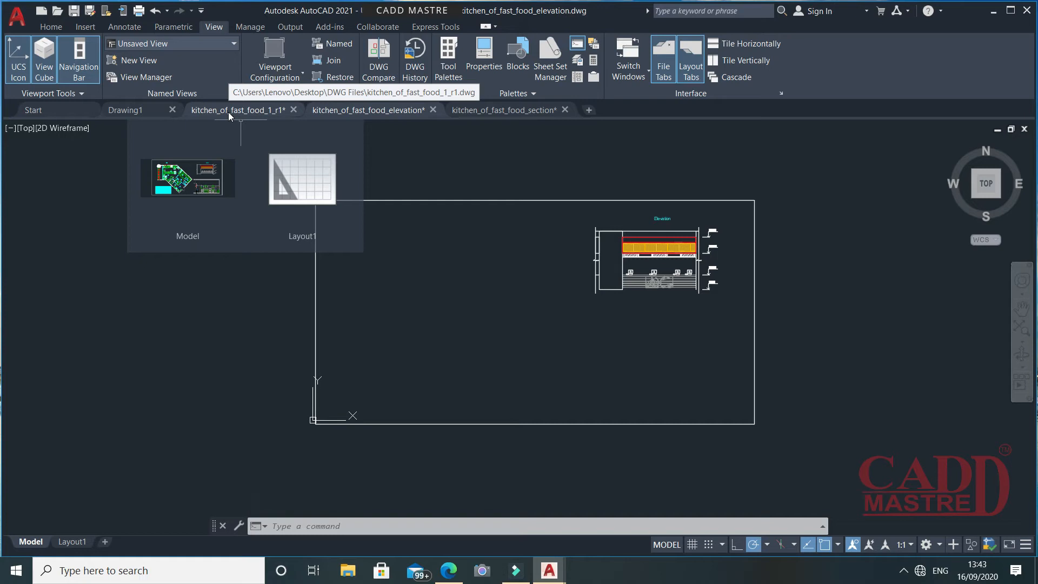
pyautogui.click(229, 112)
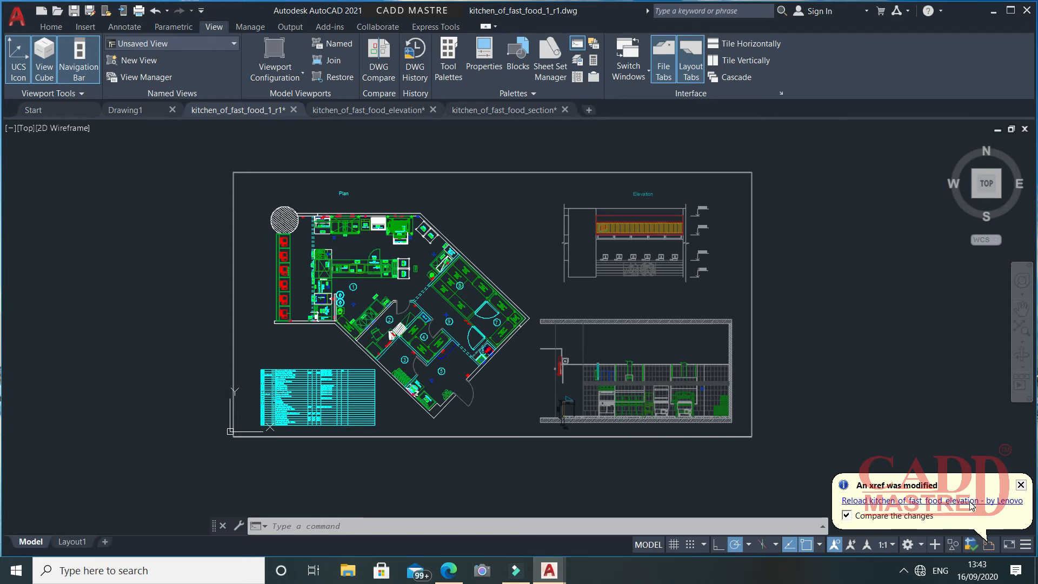
pyautogui.click(971, 504)
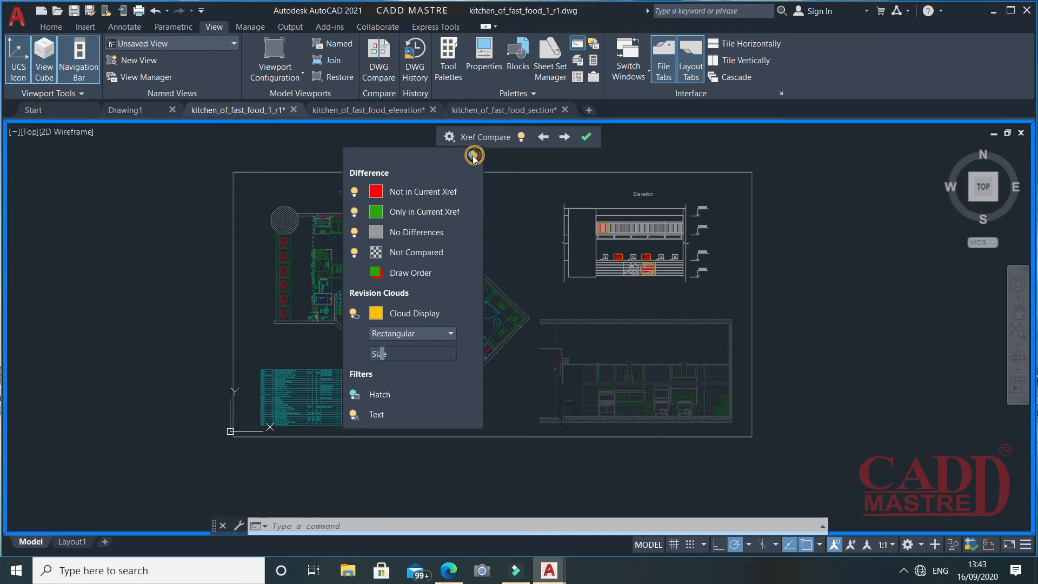
# - Turn the Not in Current Xref differences off and back on, keeping the Xref Compare settings pinned open
pyautogui.click(450, 137)
pyautogui.click(654, 147)
pyautogui.press('Escape')
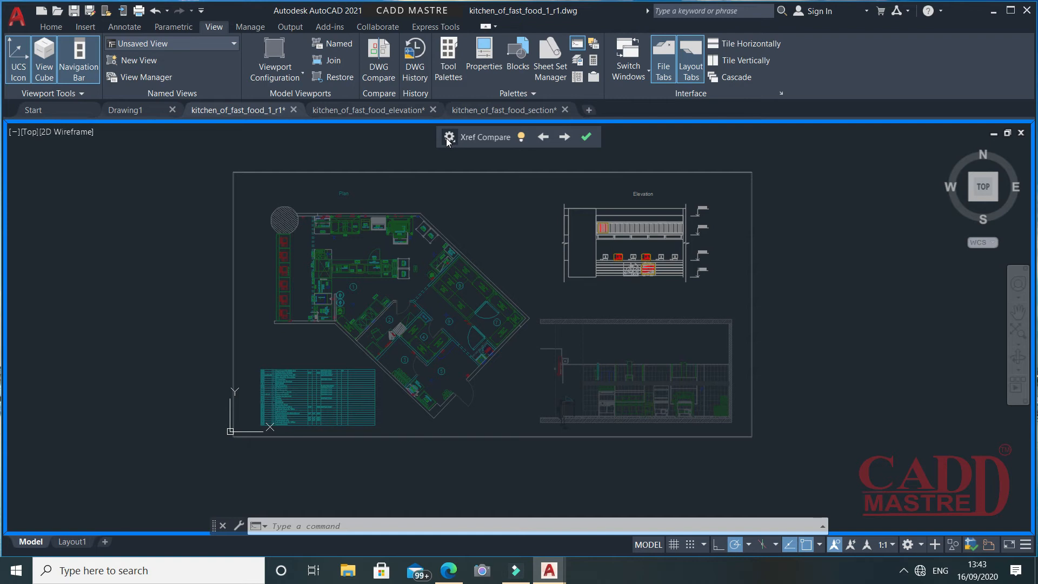
pyautogui.click(449, 137)
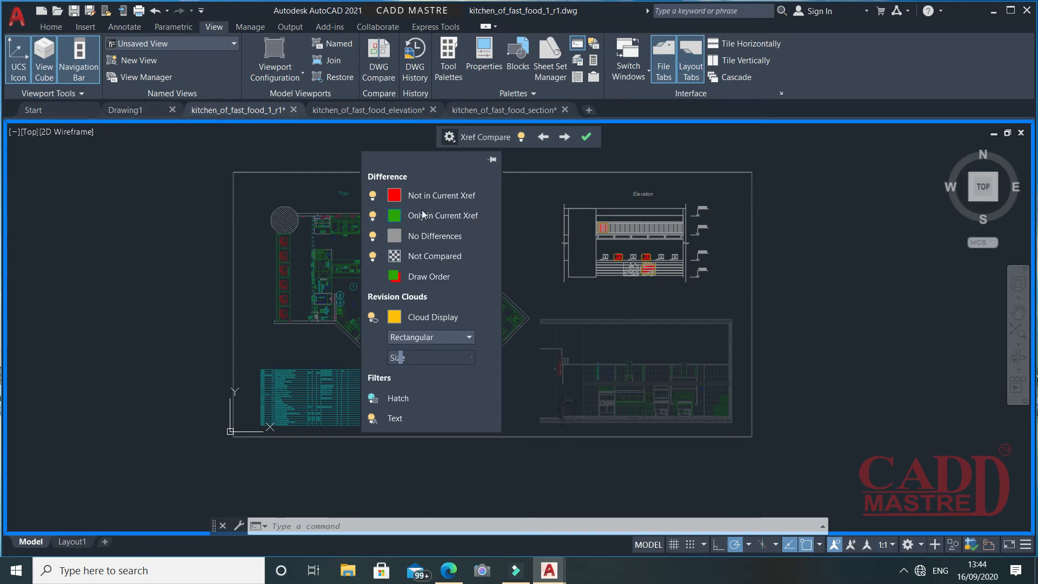
pyautogui.moveTo(423, 199)
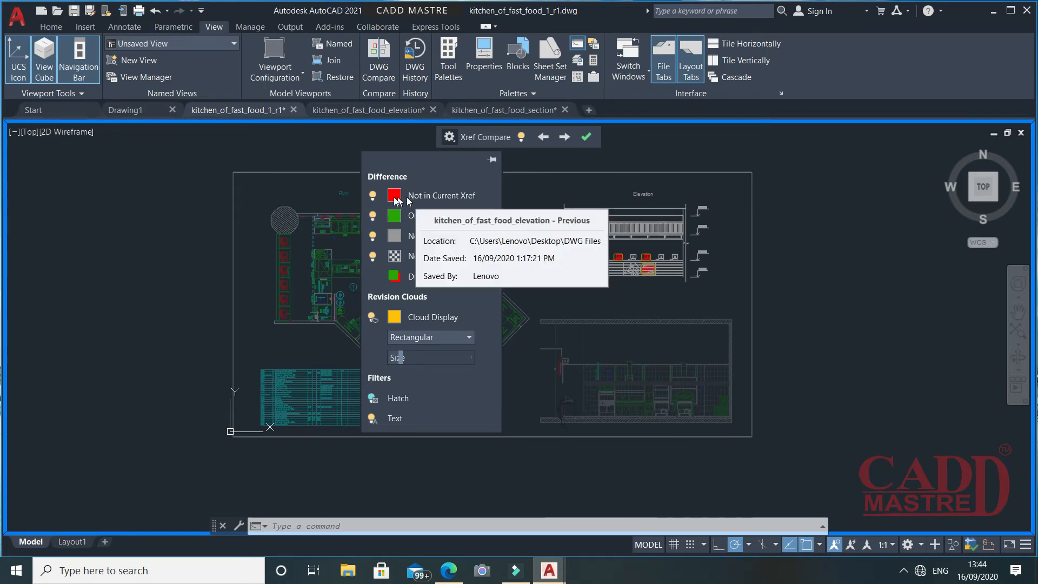
pyautogui.click(373, 195)
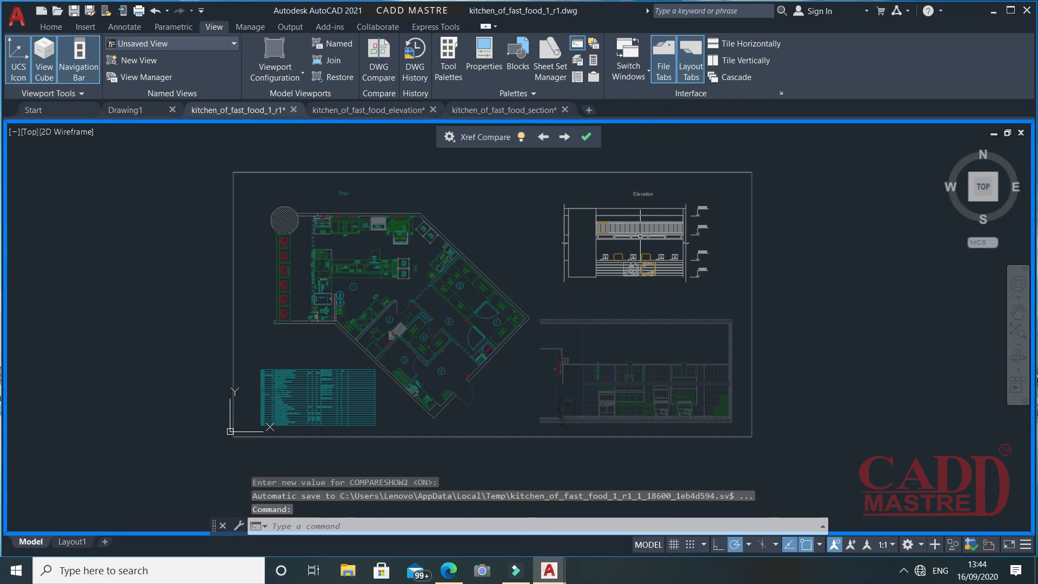
pyautogui.click(449, 136)
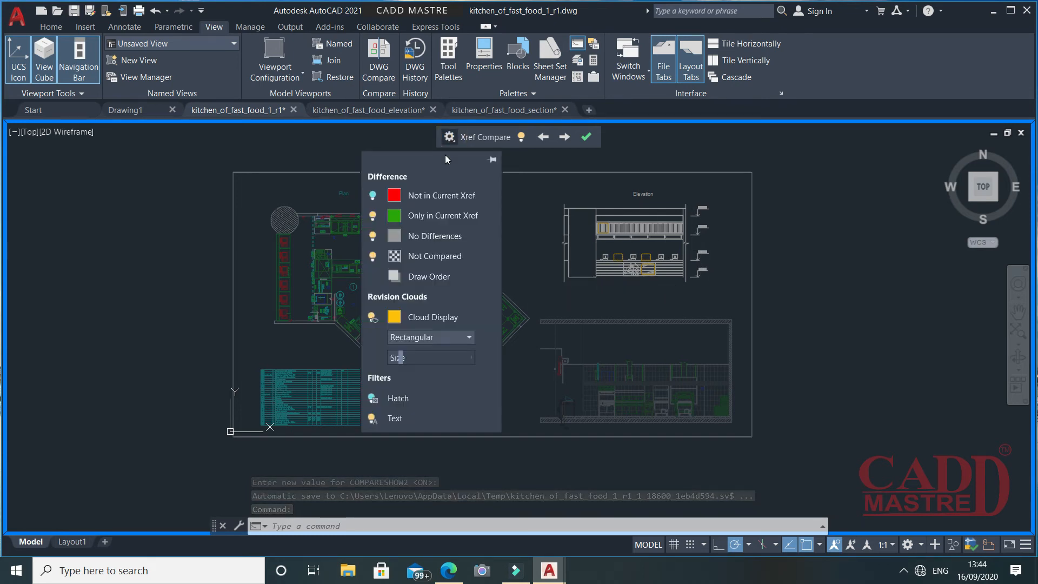
pyautogui.click(493, 159)
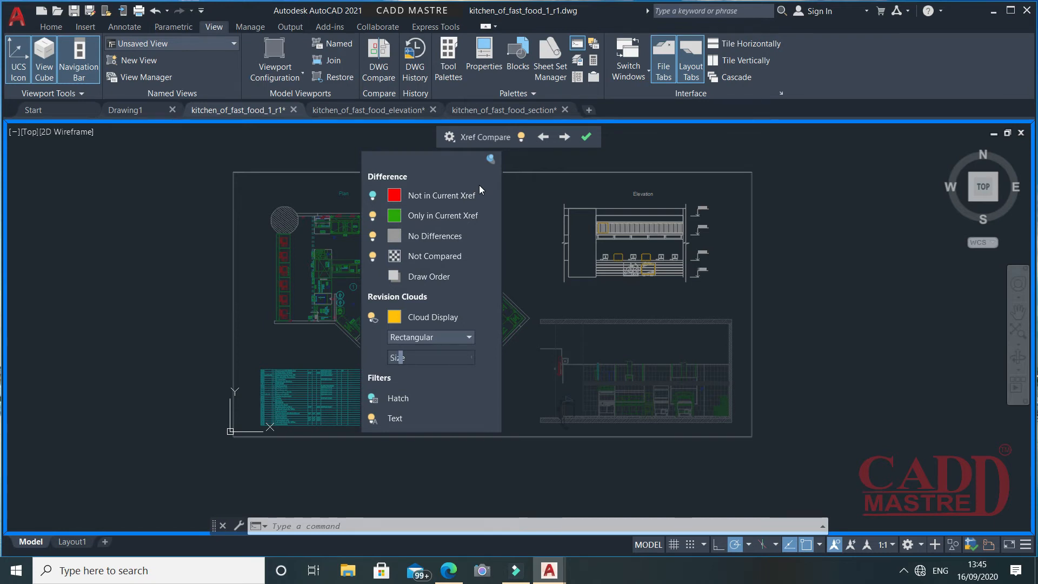
pyautogui.click(374, 196)
# - Move the Xref Compare settings clear of the drawing and toggle the Only in Current Xref differences off and back on
pyautogui.moveTo(421, 220)
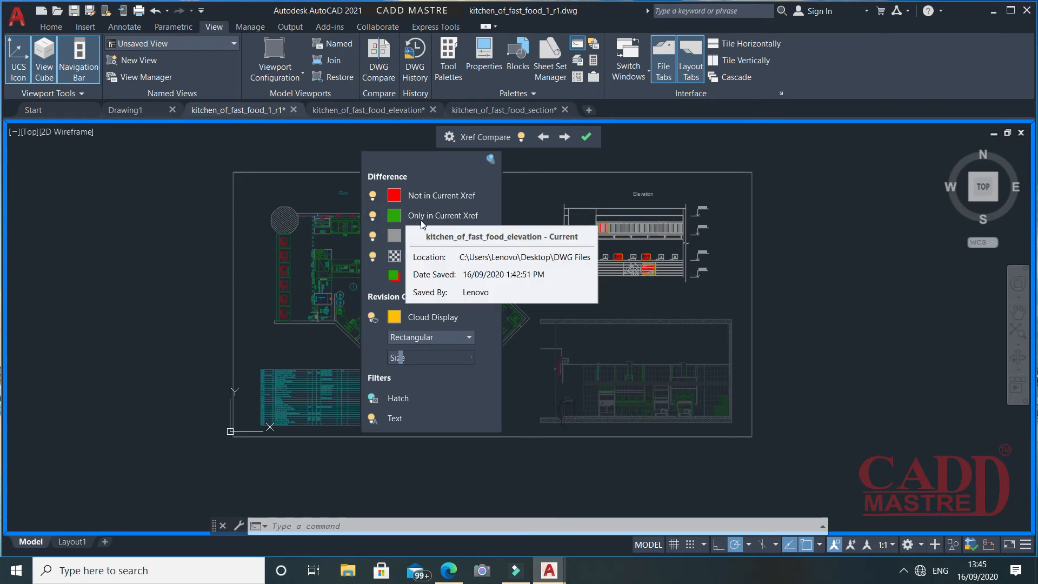
pyautogui.click(373, 219)
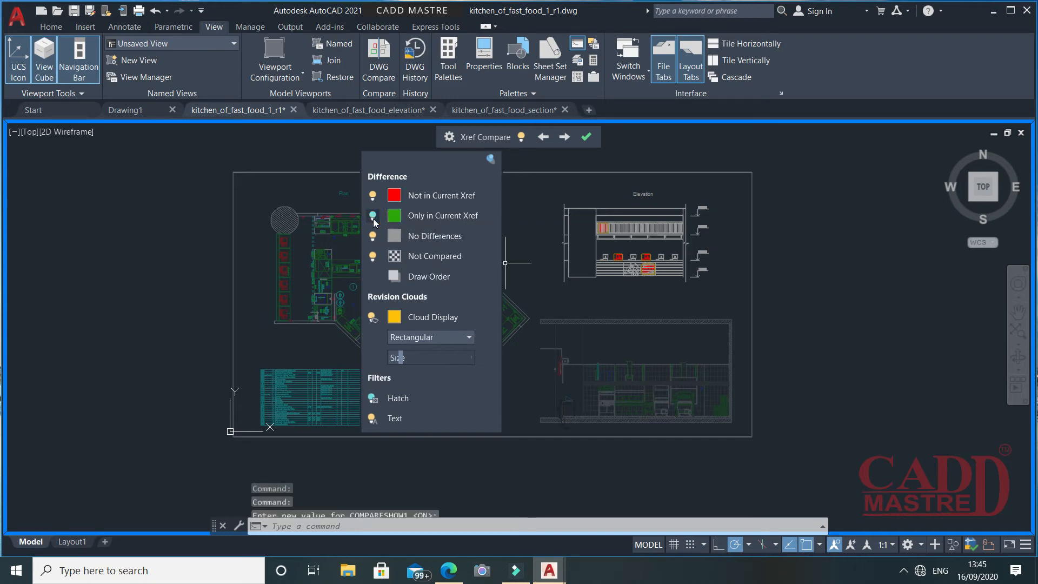
pyautogui.click(374, 217)
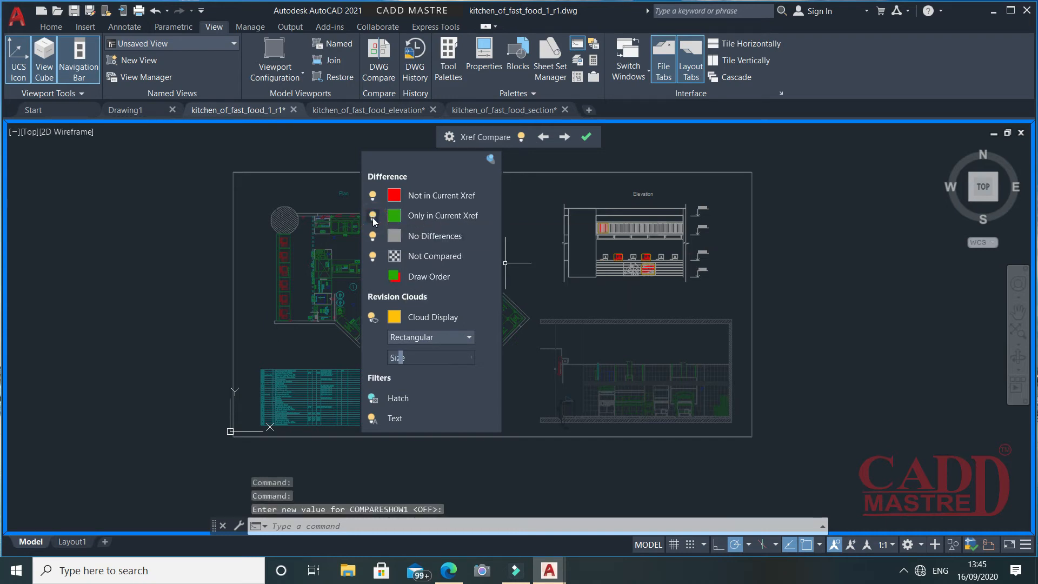
pyautogui.moveTo(407, 164); pyautogui.dragTo(809, 162)
pyautogui.click(775, 218)
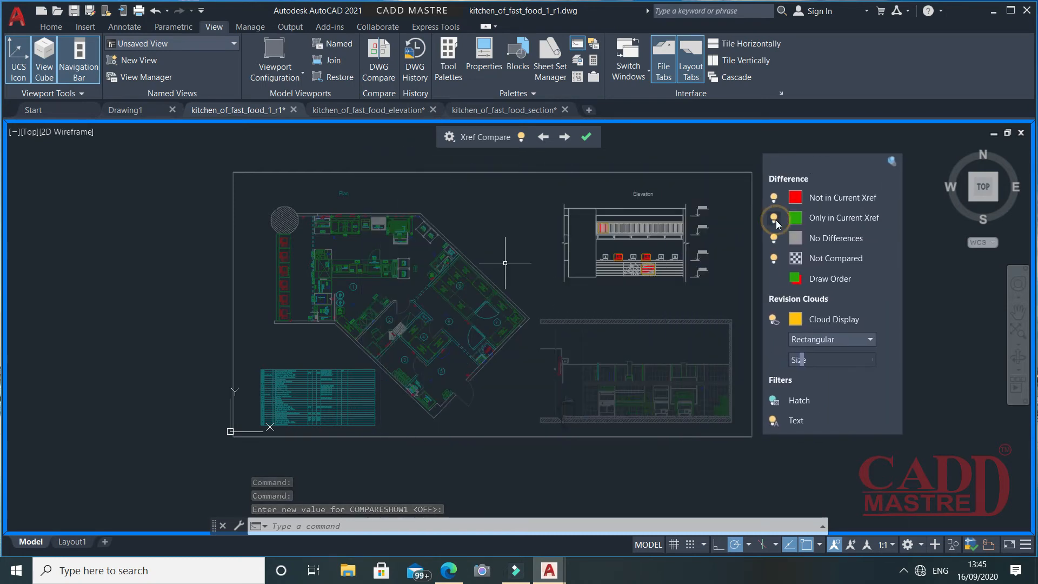
pyautogui.click(775, 219)
pyautogui.click(776, 219)
pyautogui.click(775, 218)
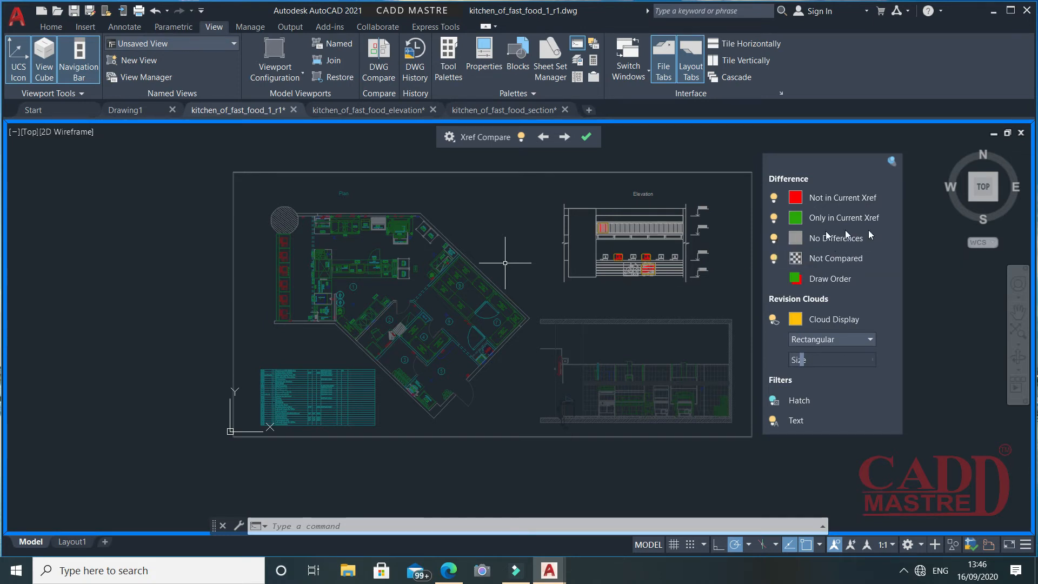
# - Toggle the No Differences objects and the Not Compared objects off and back on to check what each category covers
pyautogui.click(774, 238)
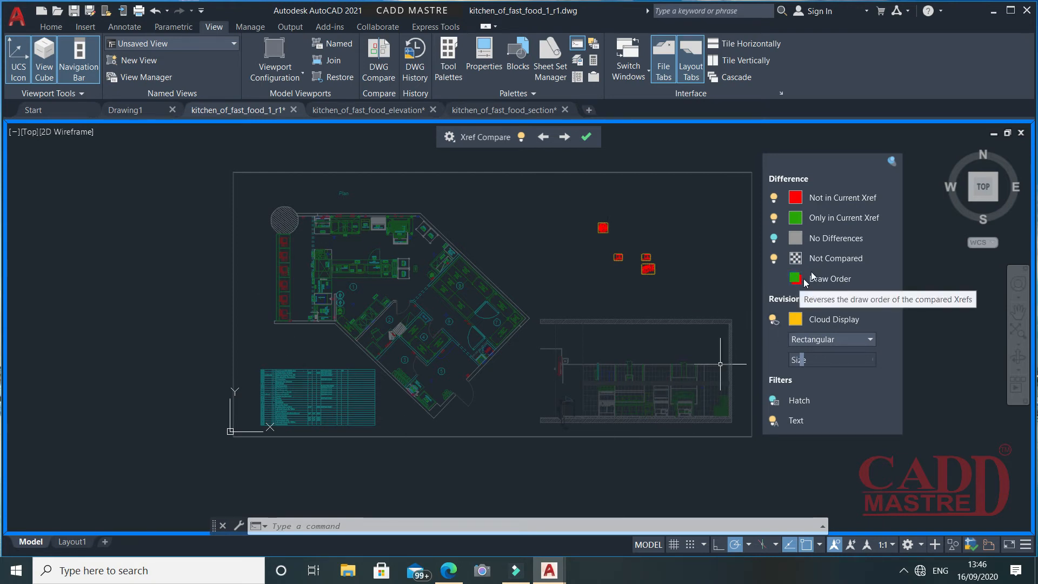
pyautogui.click(775, 238)
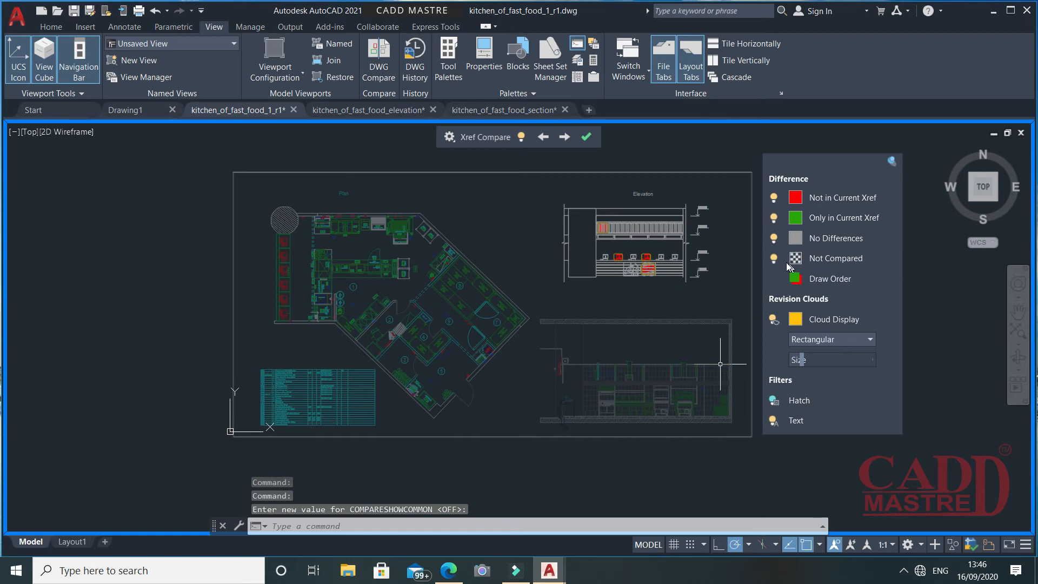
pyautogui.click(774, 257)
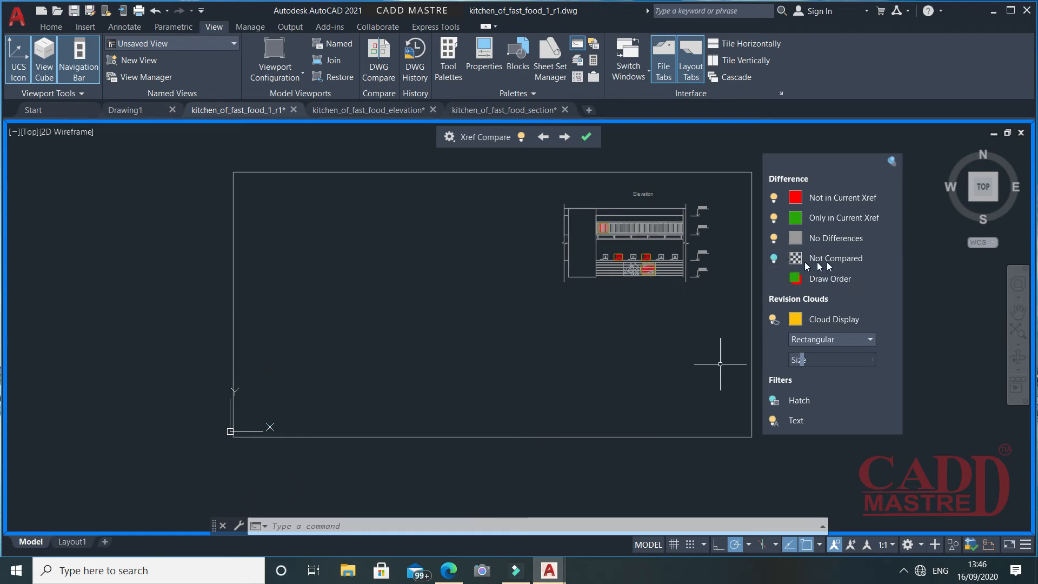
pyautogui.click(774, 259)
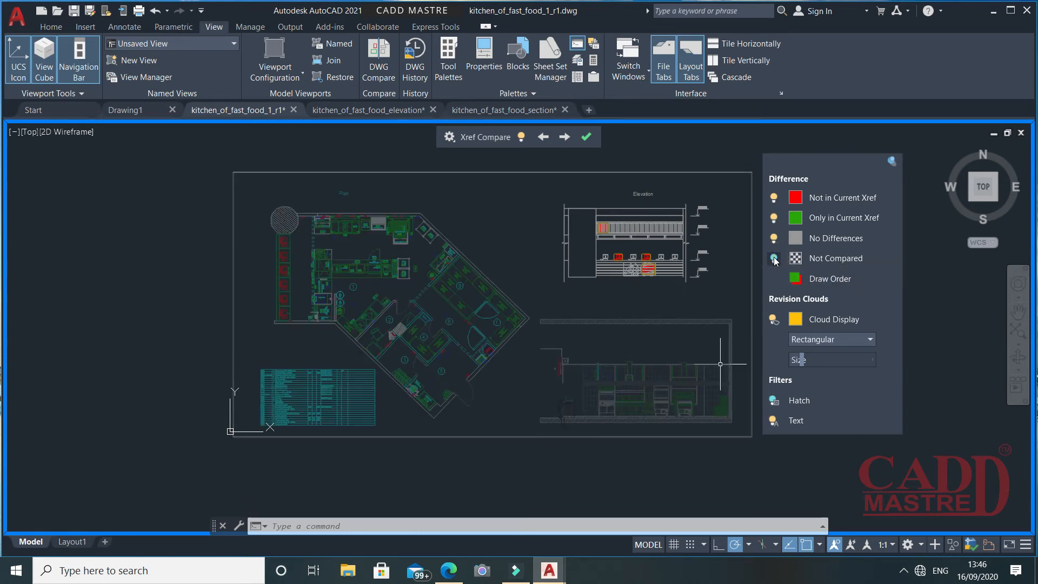
pyautogui.click(774, 259)
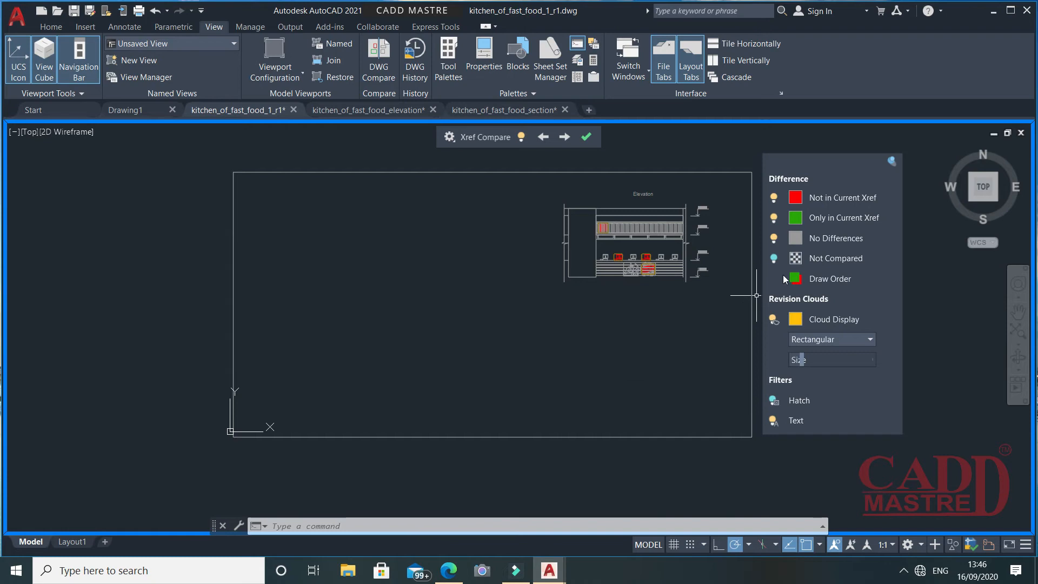
pyautogui.click(774, 259)
pyautogui.click(774, 258)
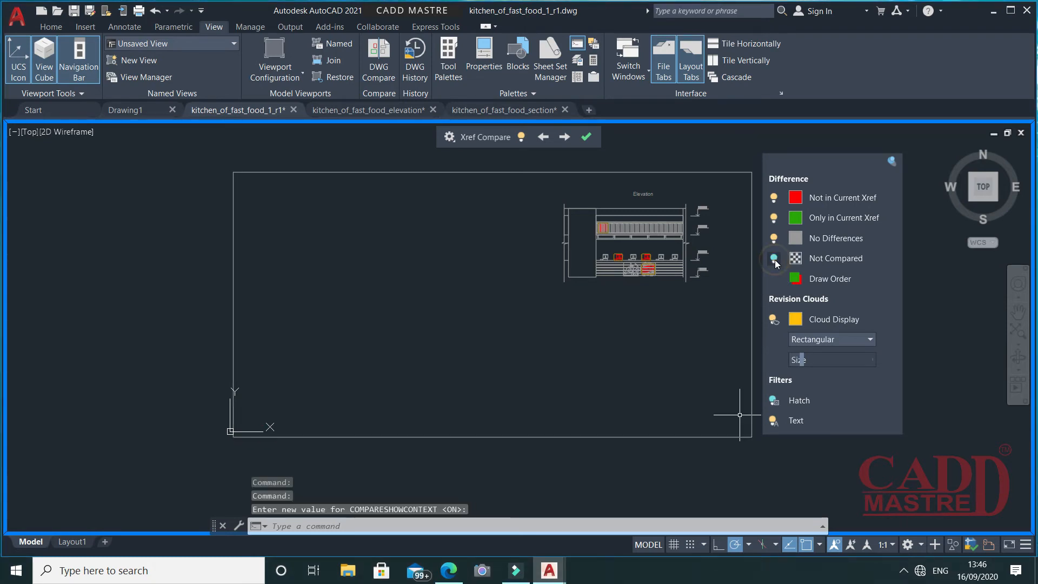
pyautogui.click(774, 259)
pyautogui.click(773, 258)
pyautogui.click(774, 258)
pyautogui.click(774, 259)
pyautogui.click(774, 258)
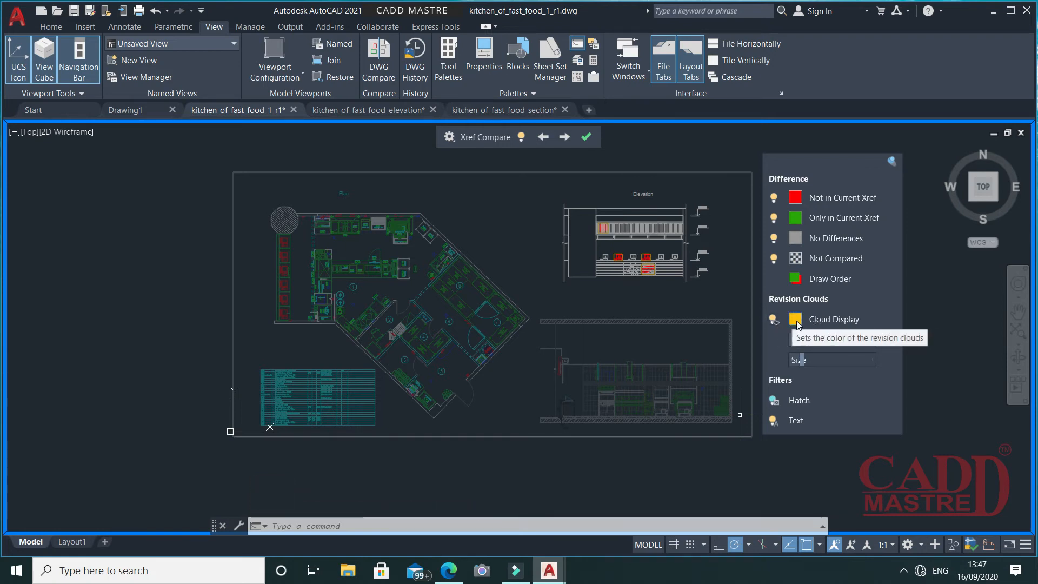
# - Check the revision cloud shape options, keep Rectangular, and enlarge the clouds around the elevation's changed objects
pyautogui.scroll(8, 662, 254)
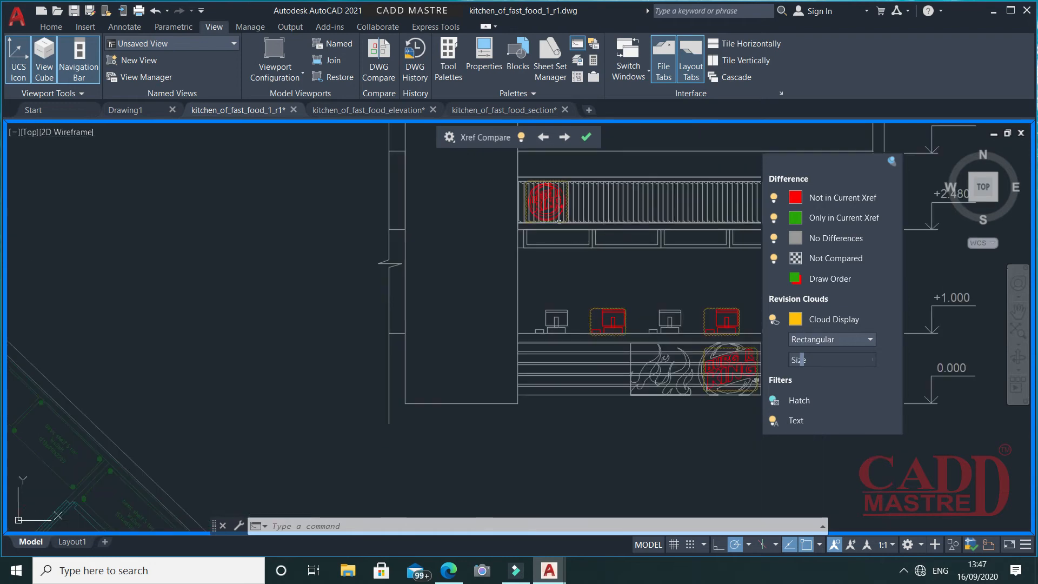
pyautogui.moveTo(521, 240); pyautogui.dragTo(576, 321, button='middle')
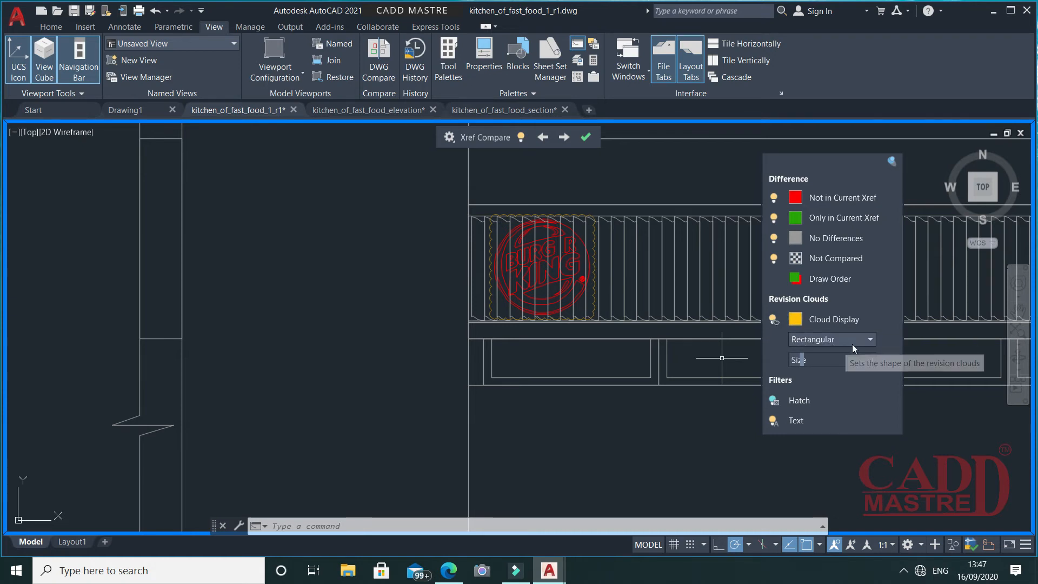
pyautogui.click(833, 340)
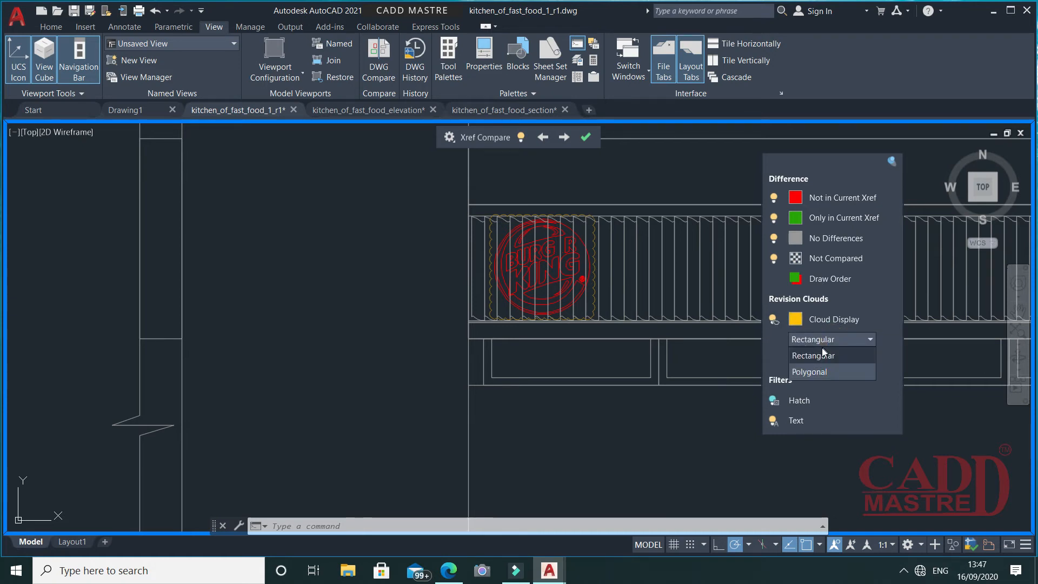
pyautogui.click(882, 372)
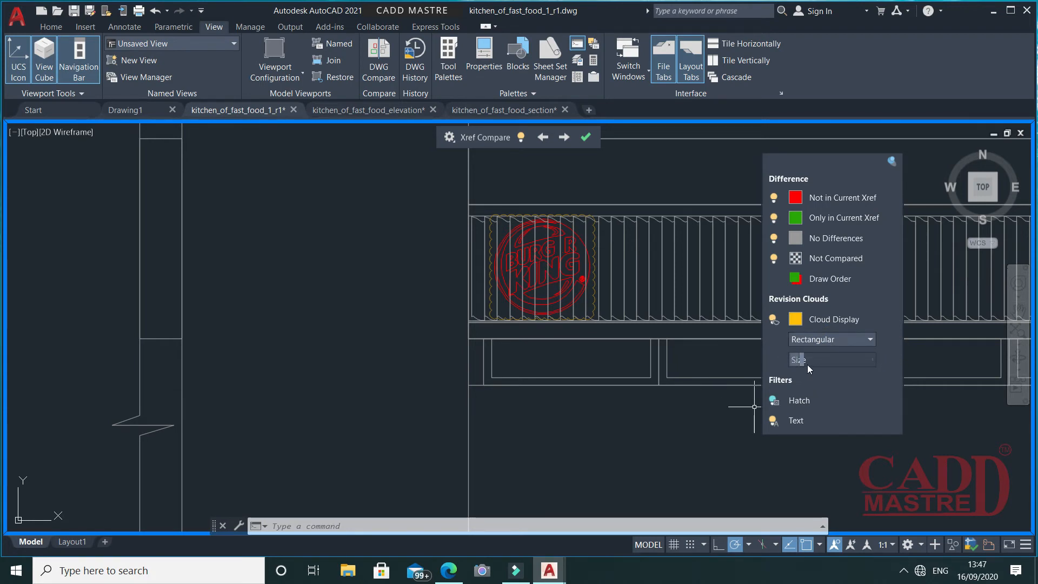
pyautogui.moveTo(801, 362); pyautogui.dragTo(839, 372)
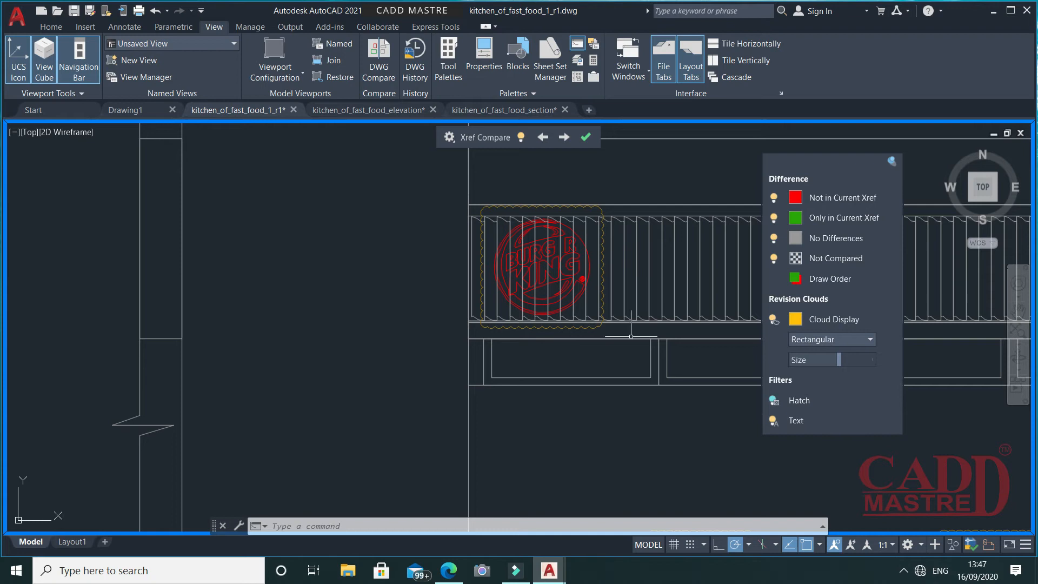
# - Include hatches in the Xref comparison, toggling the Hatch filter off and back on to check its effect on the elevation
pyautogui.click(775, 401)
pyautogui.scroll(-5, 331, 339)
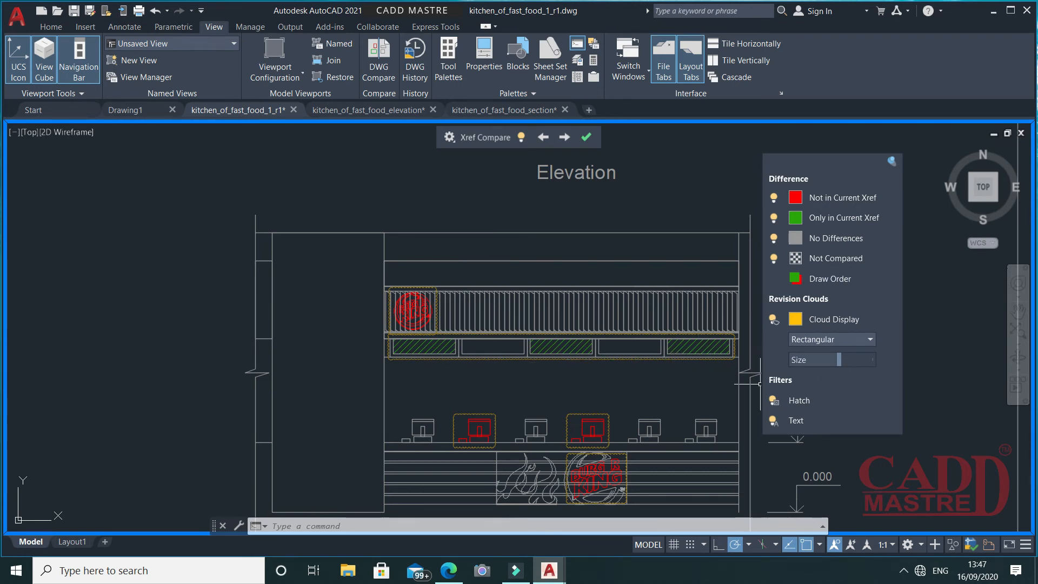
pyautogui.click(774, 402)
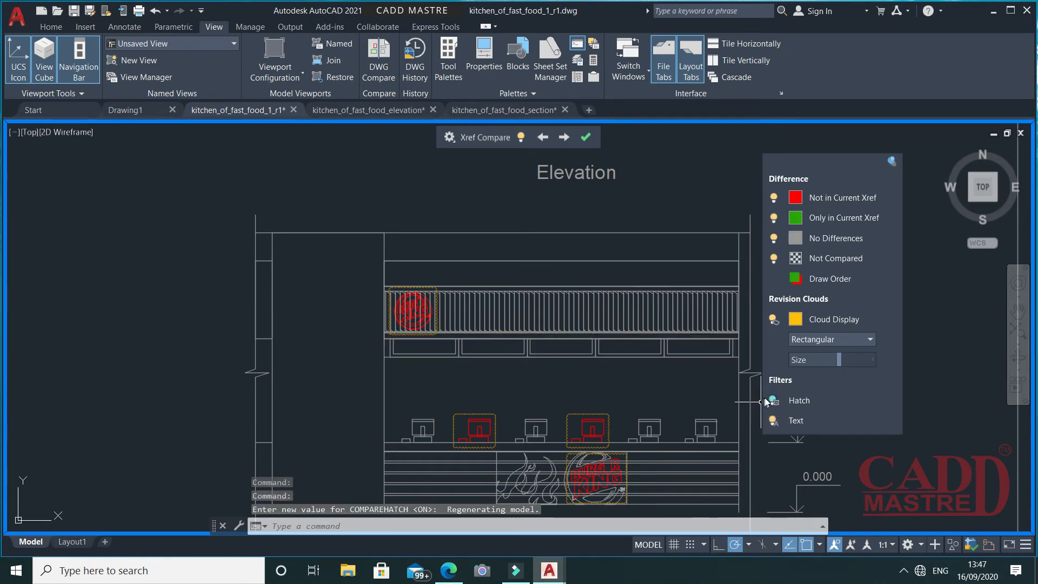
pyautogui.click(774, 402)
# - Step backward through the elevation's differences one by one to examine each changed area
pyautogui.scroll(-4, 557, 331)
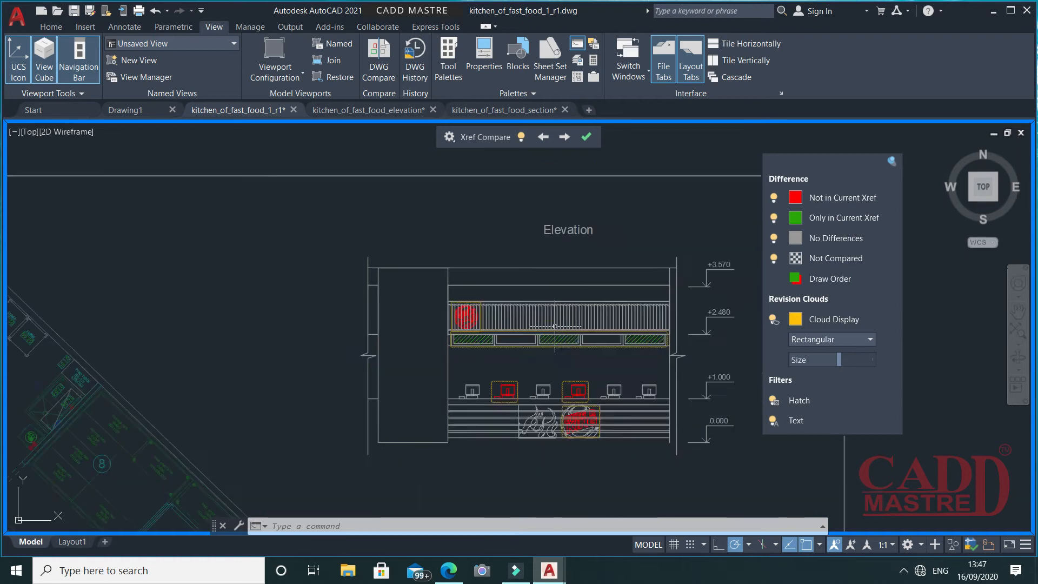
pyautogui.moveTo(557, 368)
pyautogui.mouseDown(button='middle')
pyautogui.moveTo(594, 323)
pyautogui.moveTo(586, 308)
pyautogui.mouseUp(button='middle')
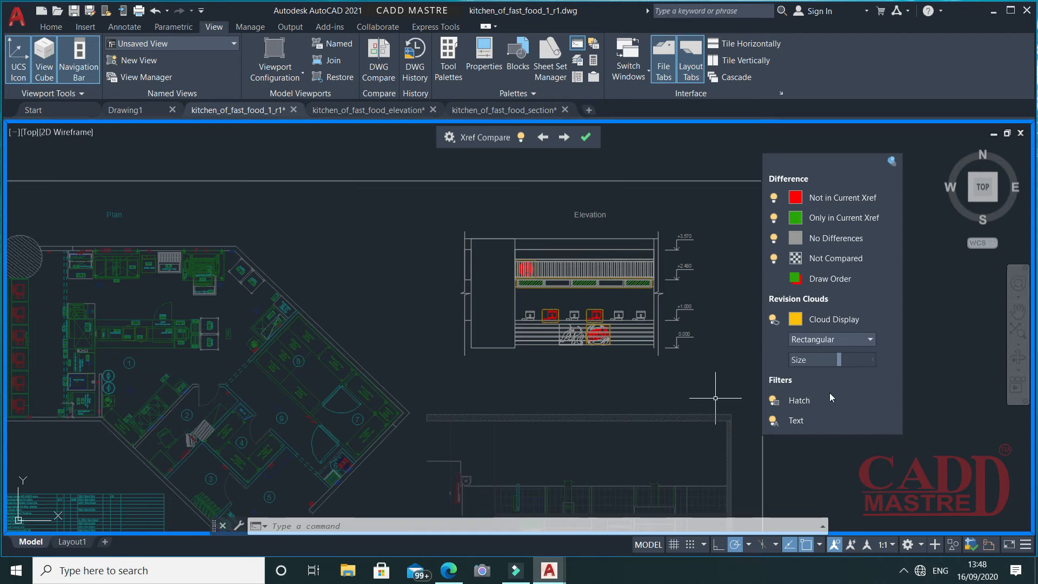
pyautogui.scroll(-2, 502, 337)
pyautogui.scroll(2, 502, 337)
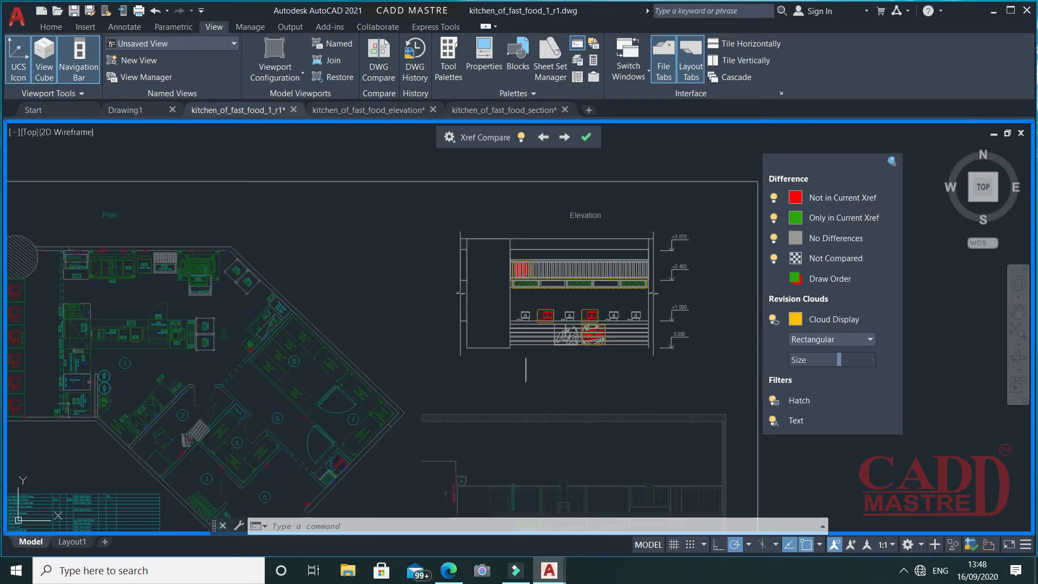
pyautogui.moveTo(606, 300)
pyautogui.mouseDown(button='middle')
pyautogui.moveTo(592, 274)
pyautogui.moveTo(604, 273)
pyautogui.mouseUp(button='middle')
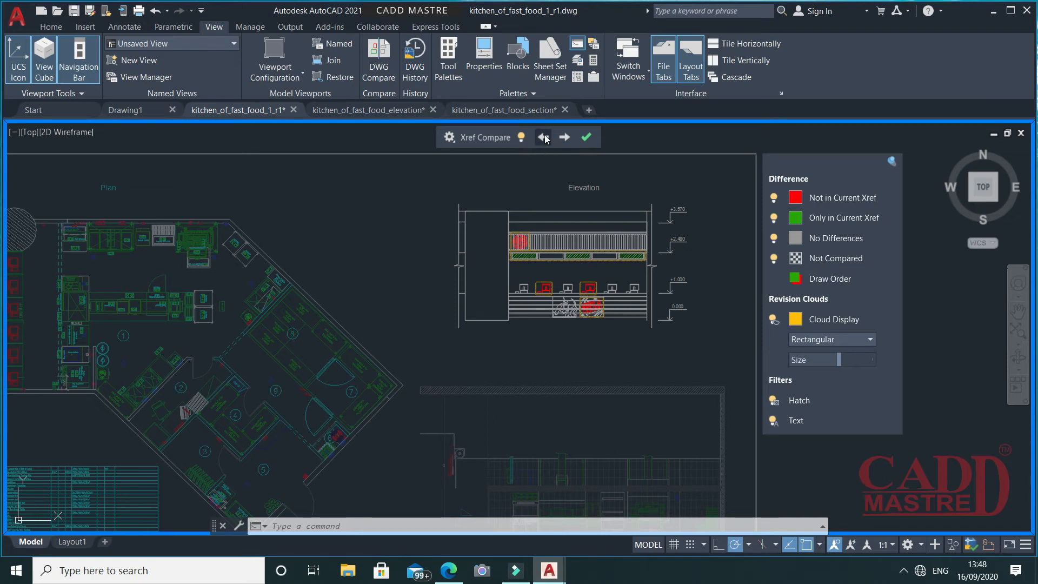
pyautogui.click(544, 137)
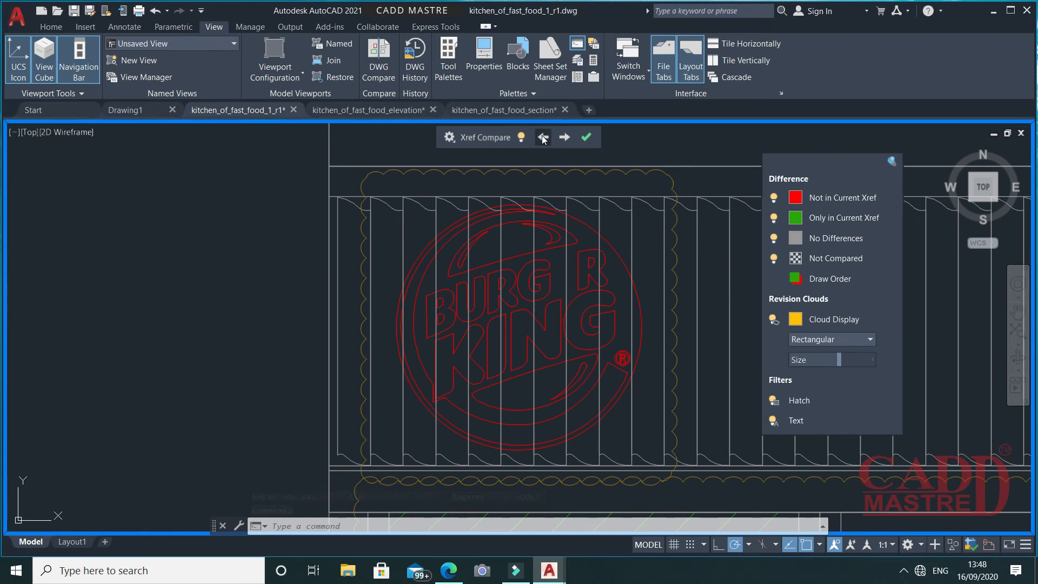
pyautogui.click(543, 137)
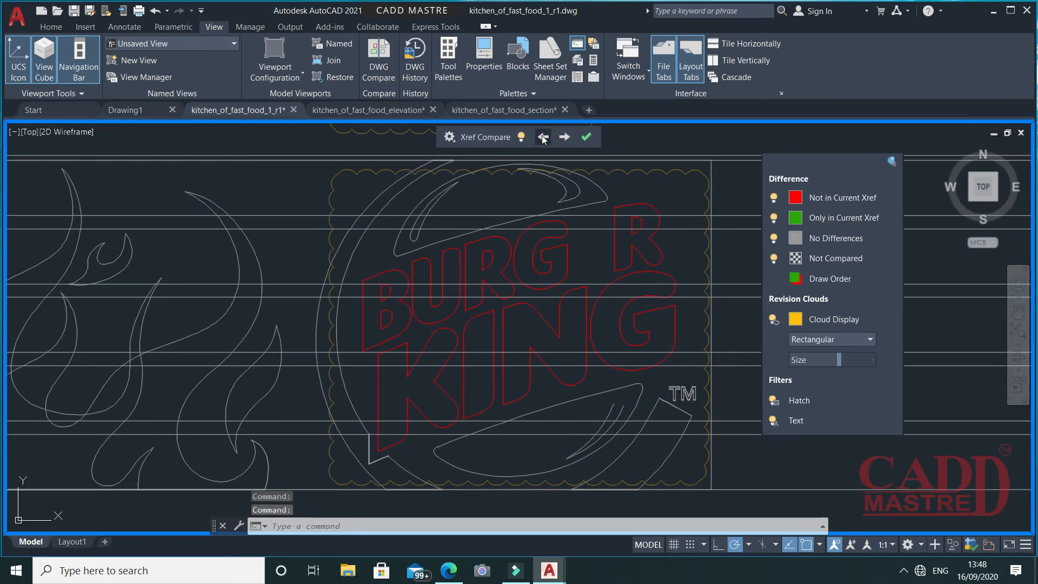
pyautogui.click(544, 138)
pyautogui.click(544, 137)
pyautogui.click(543, 137)
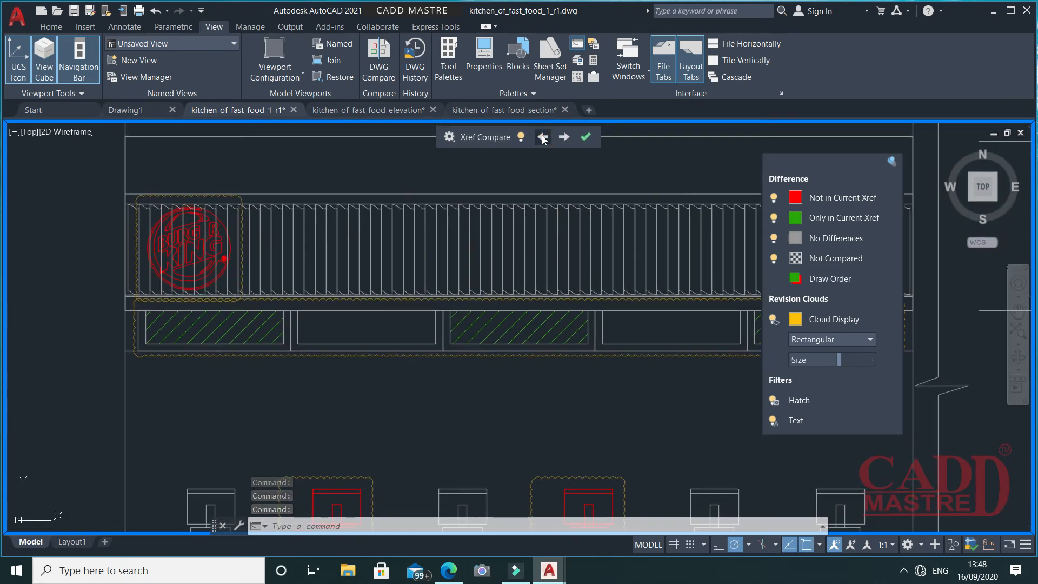
# - Step forward to the next differences in the elevation and end the Xref comparison
pyautogui.click(565, 136)
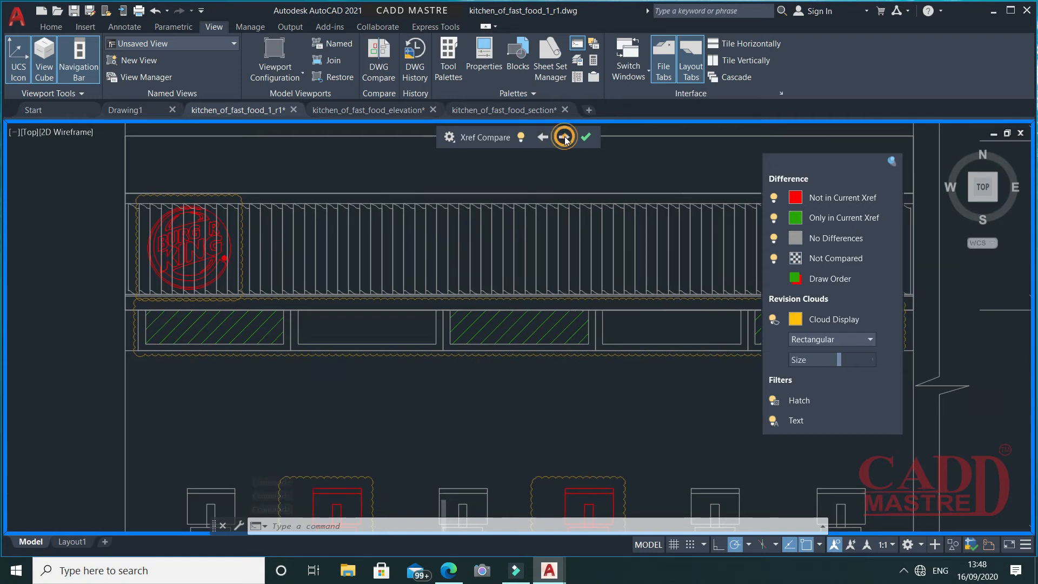
pyautogui.click(565, 137)
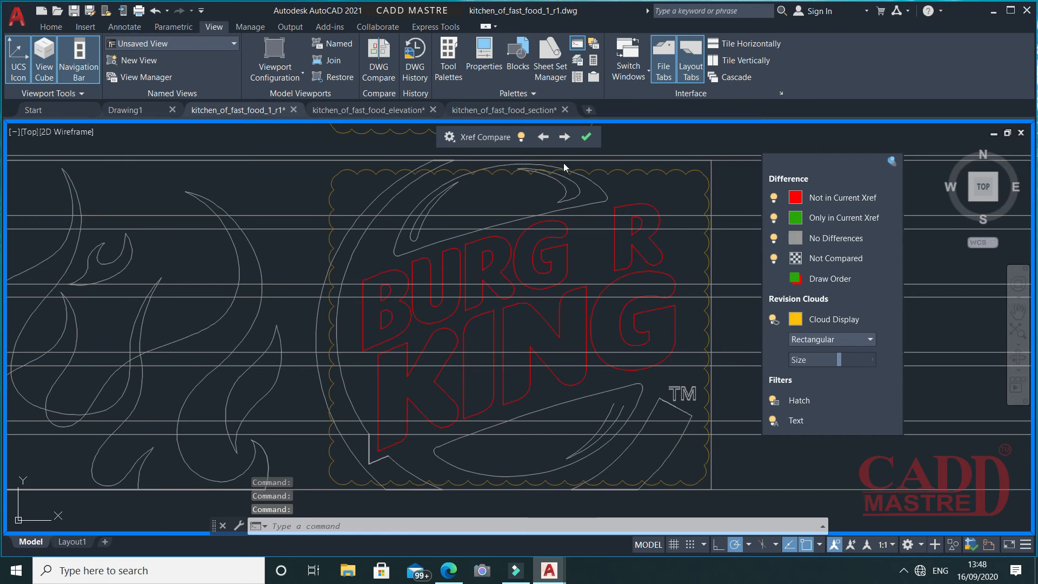
pyautogui.click(589, 140)
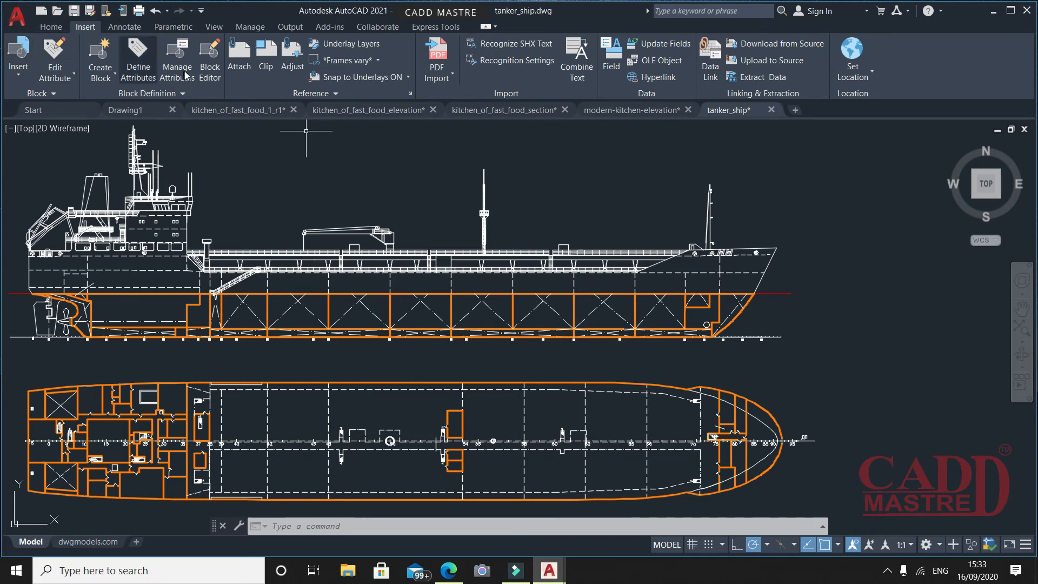
# - Open the block libraries for the tanker_ship drawing and browse the Current Drawing, Recent and Libraries block collections
pyautogui.click(19, 79)
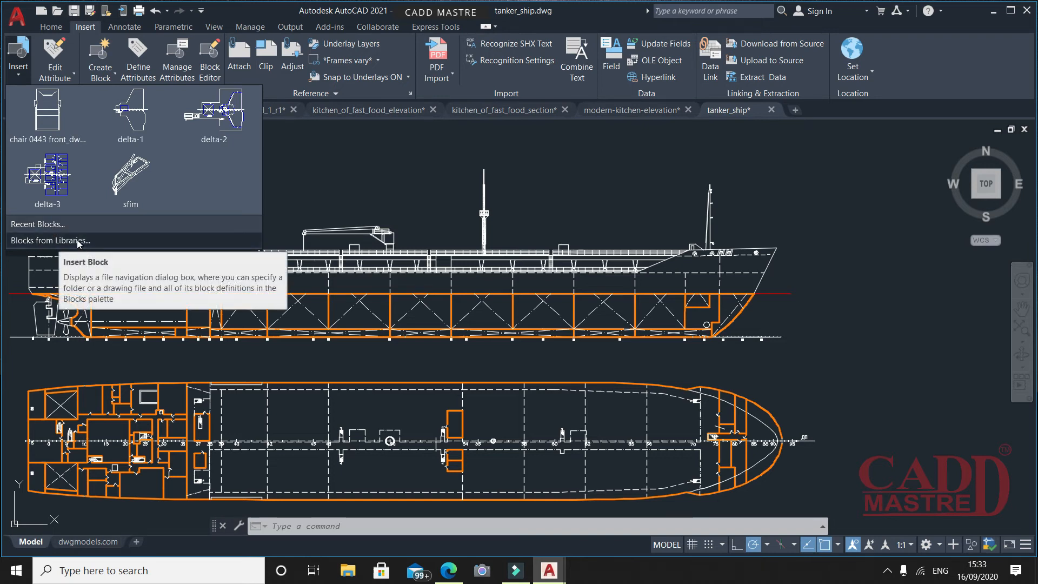
pyautogui.click(79, 241)
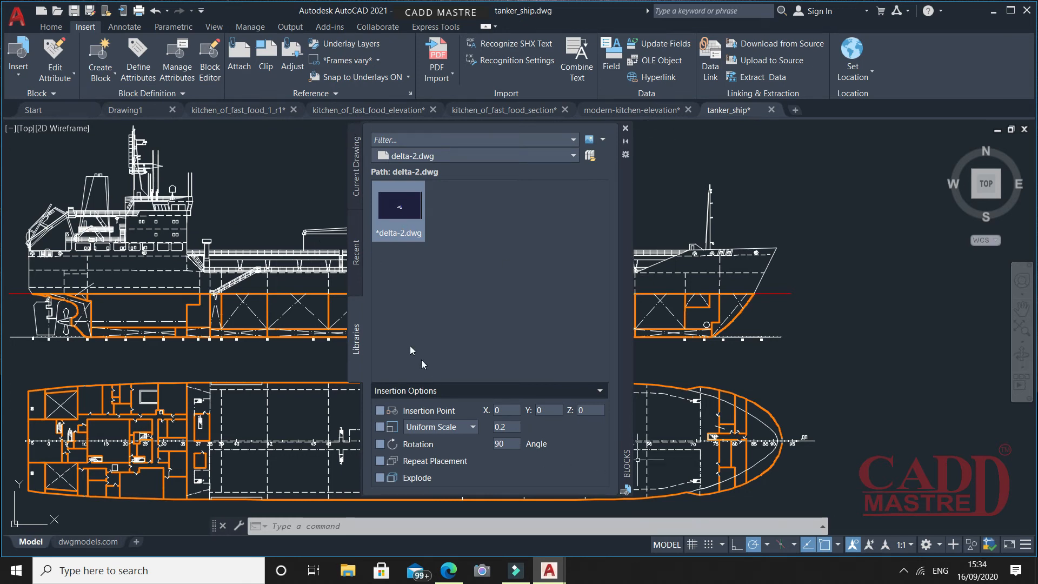
pyautogui.click(357, 173)
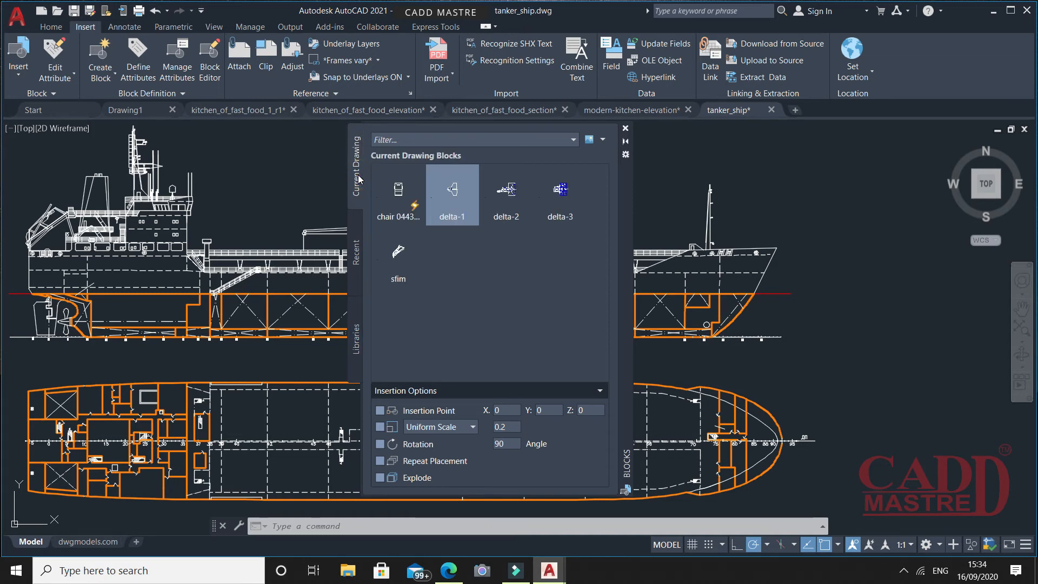
pyautogui.click(357, 252)
pyautogui.click(358, 340)
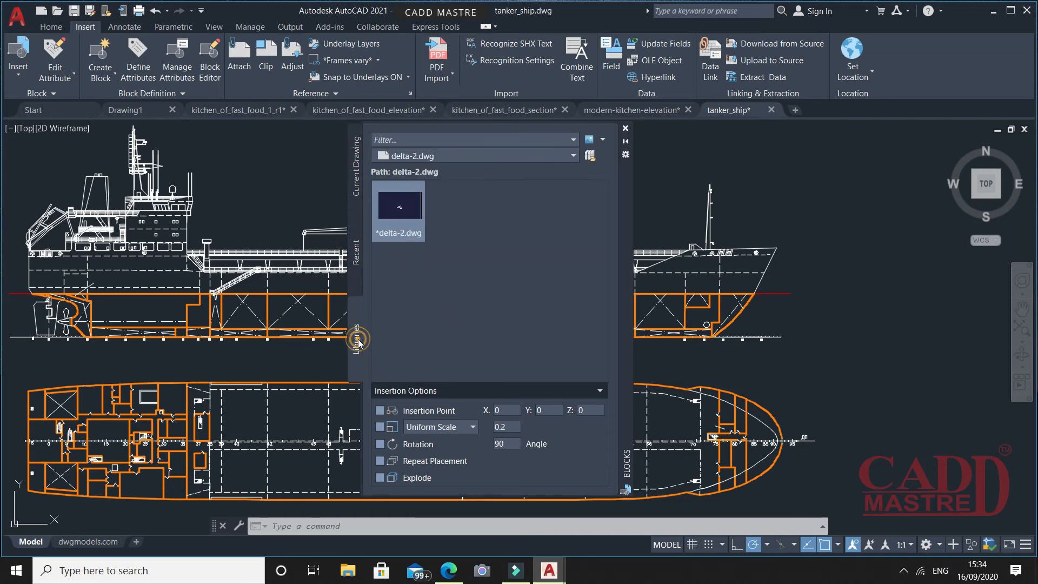
pyautogui.click(358, 178)
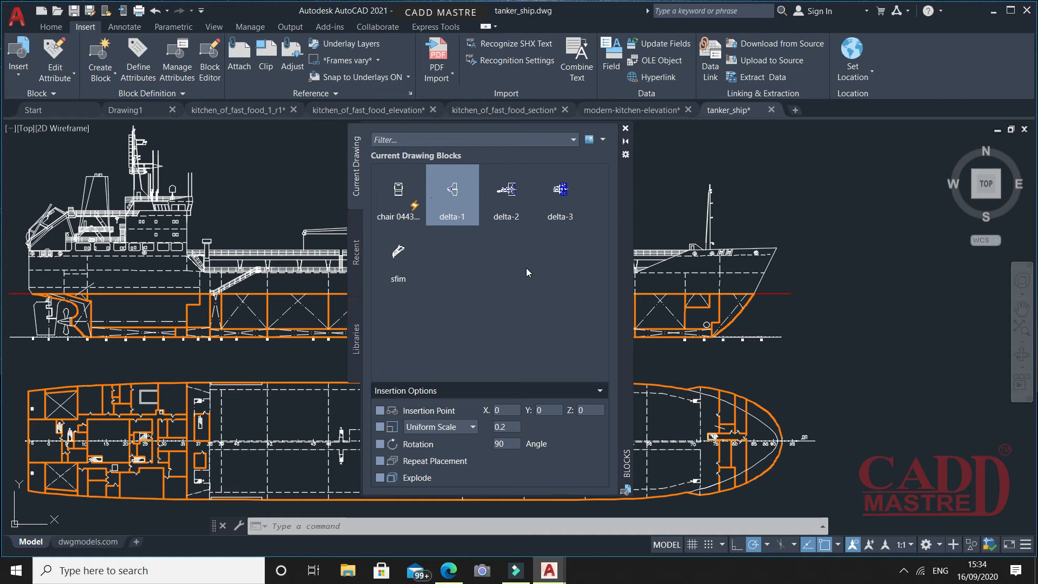
pyautogui.click(357, 254)
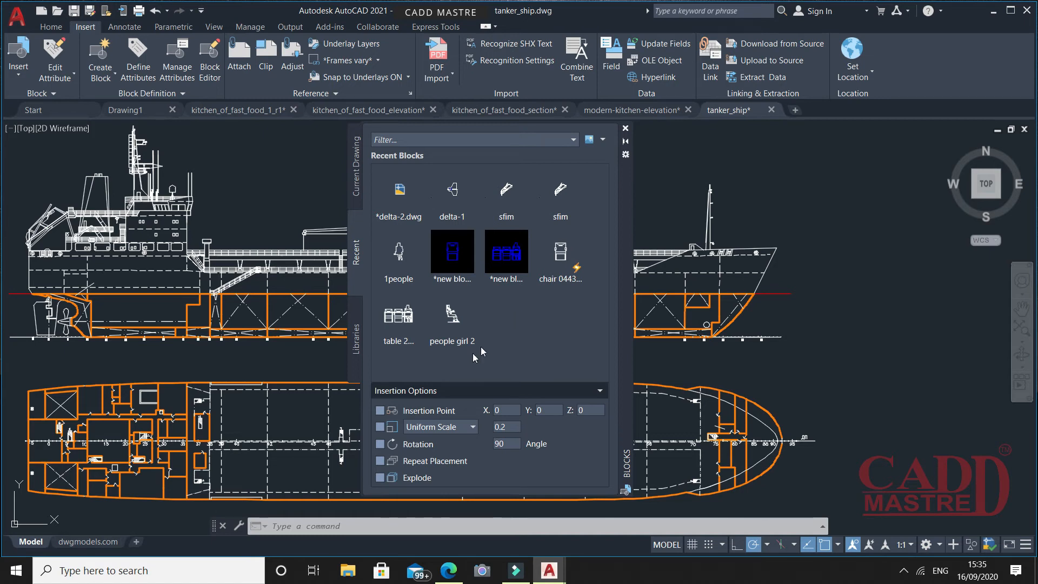
pyautogui.click(358, 336)
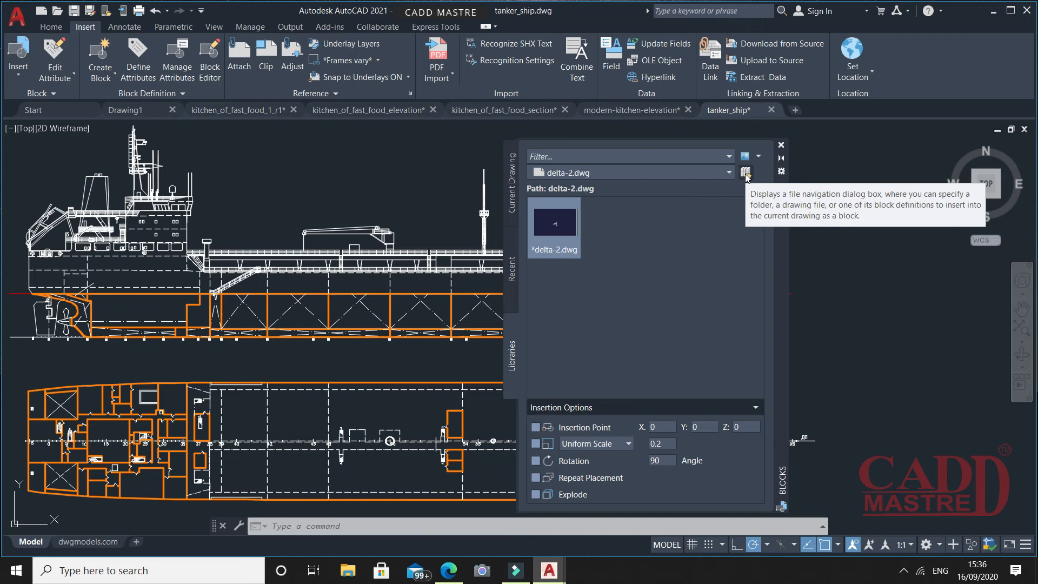
# - Check the contents of the Desktop folder "block library" and load that folder as the block library
pyautogui.click(717, 173)
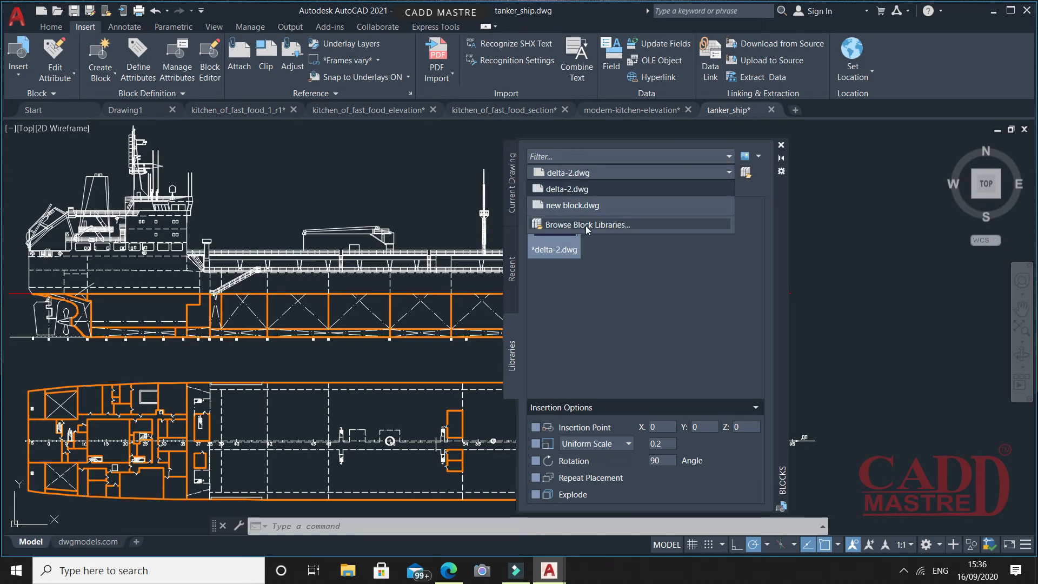
pyautogui.click(628, 226)
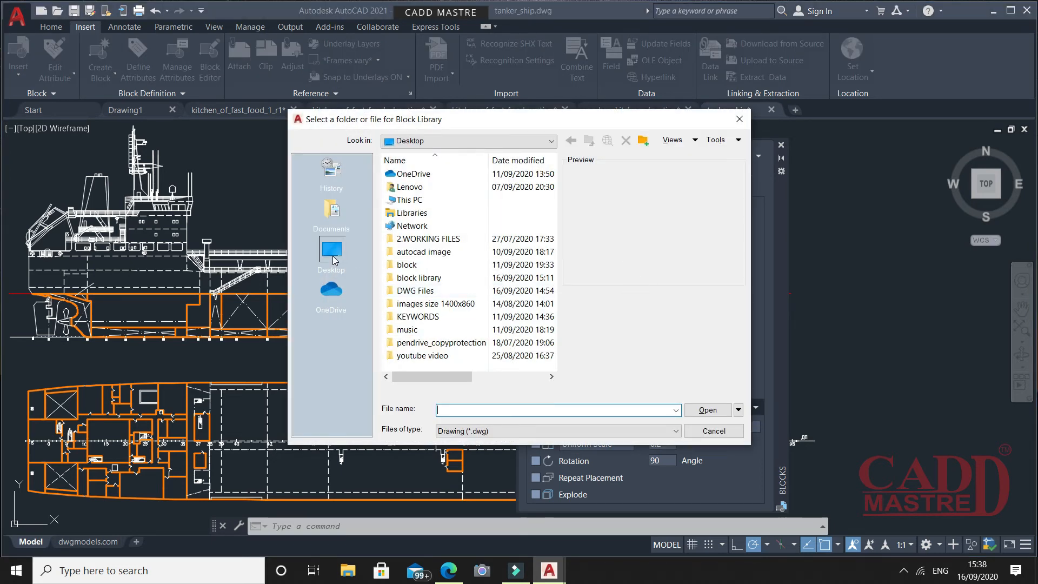
pyautogui.doubleClick(427, 278)
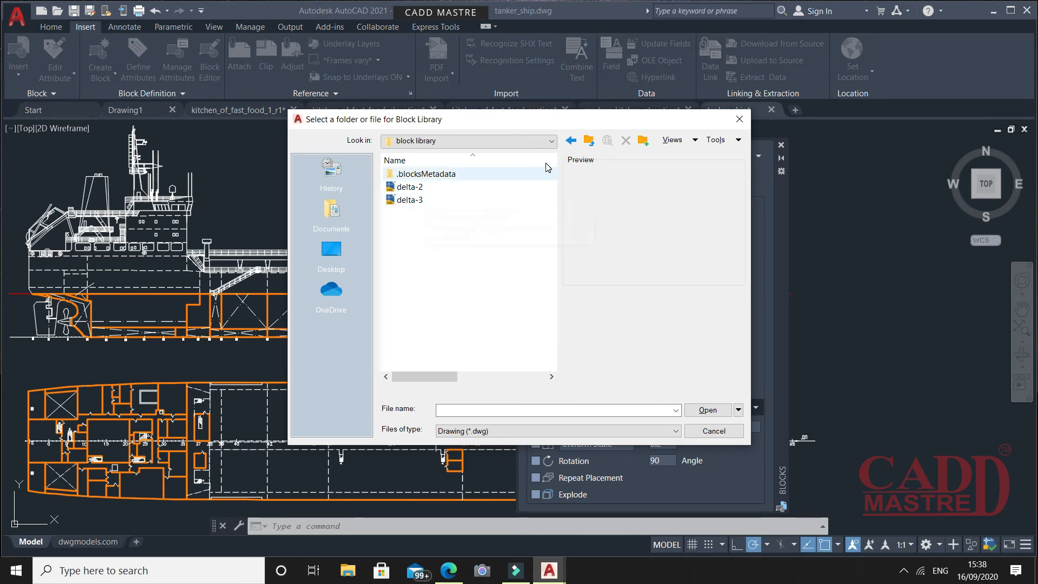
pyautogui.click(570, 143)
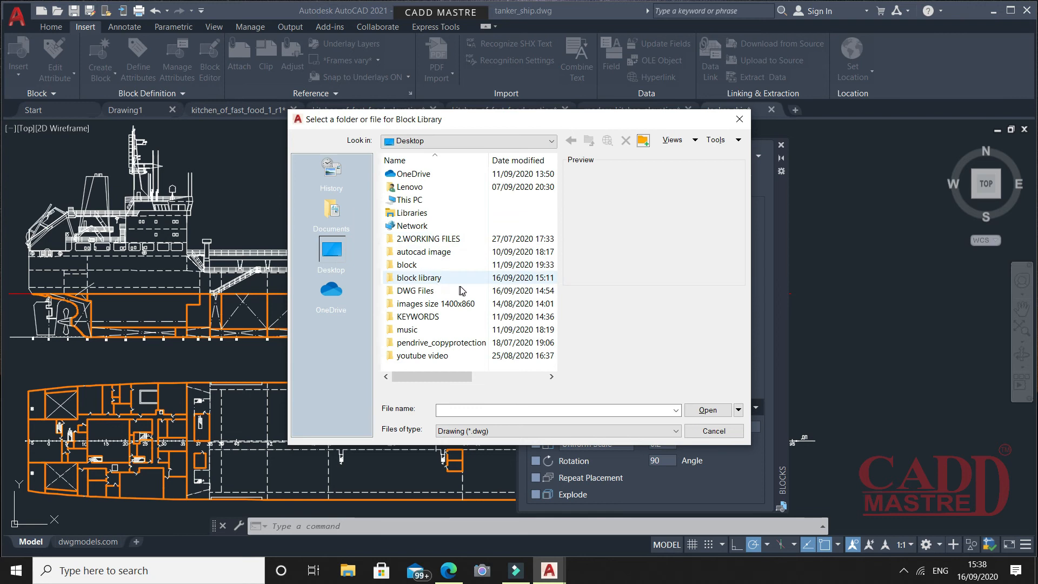
pyautogui.click(417, 282)
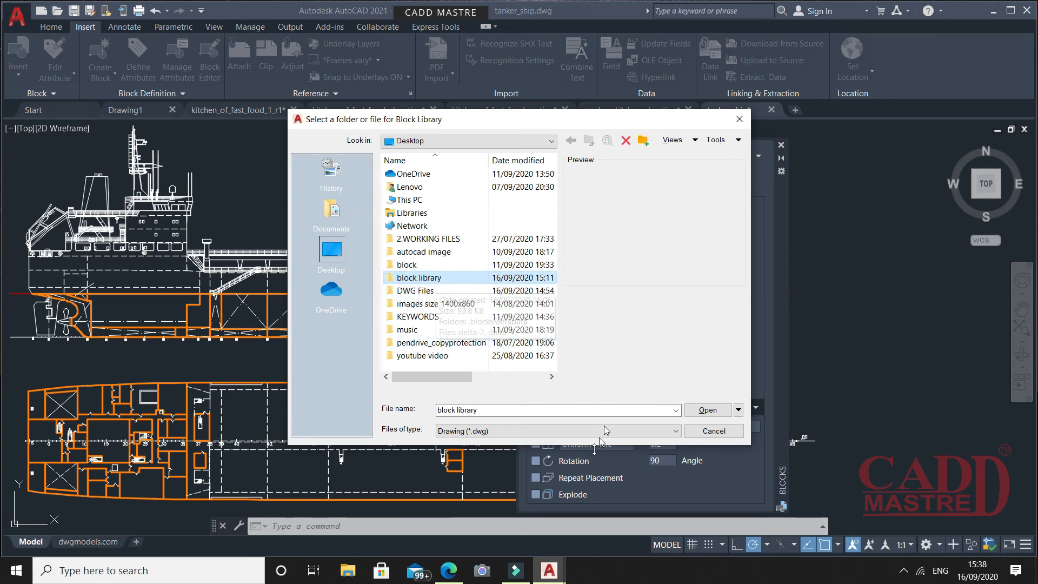
pyautogui.click(707, 410)
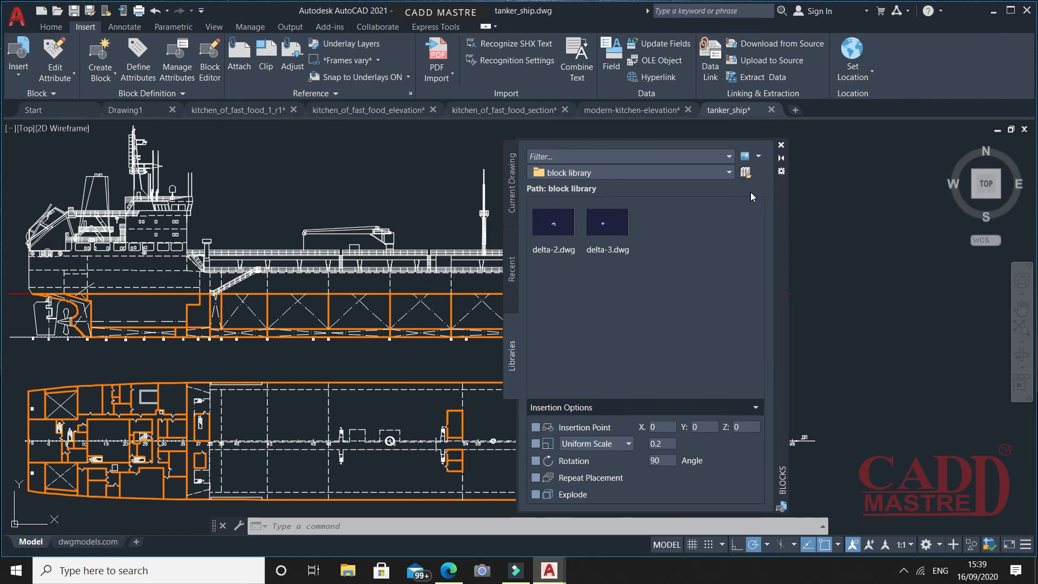
# - Compare how the block library's two drawings display as extra large, large, medium and small icons, details and list
pyautogui.click(760, 158)
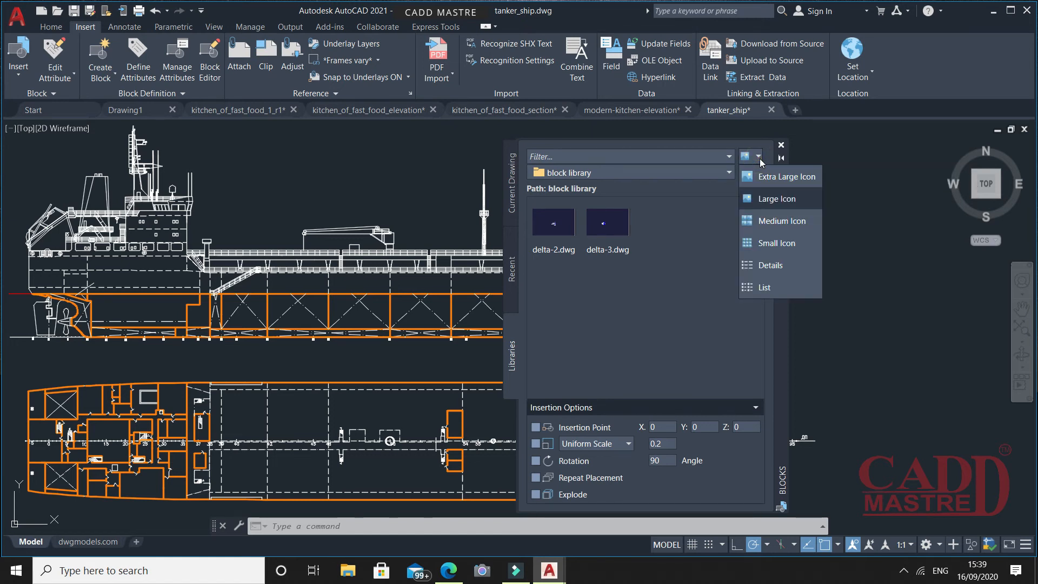
pyautogui.click(761, 175)
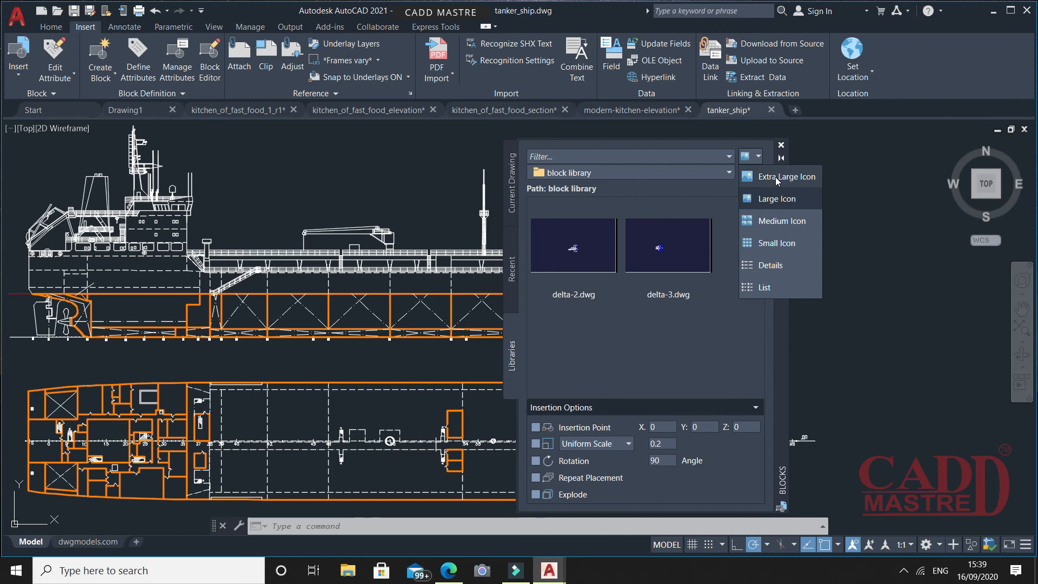
pyautogui.click(779, 199)
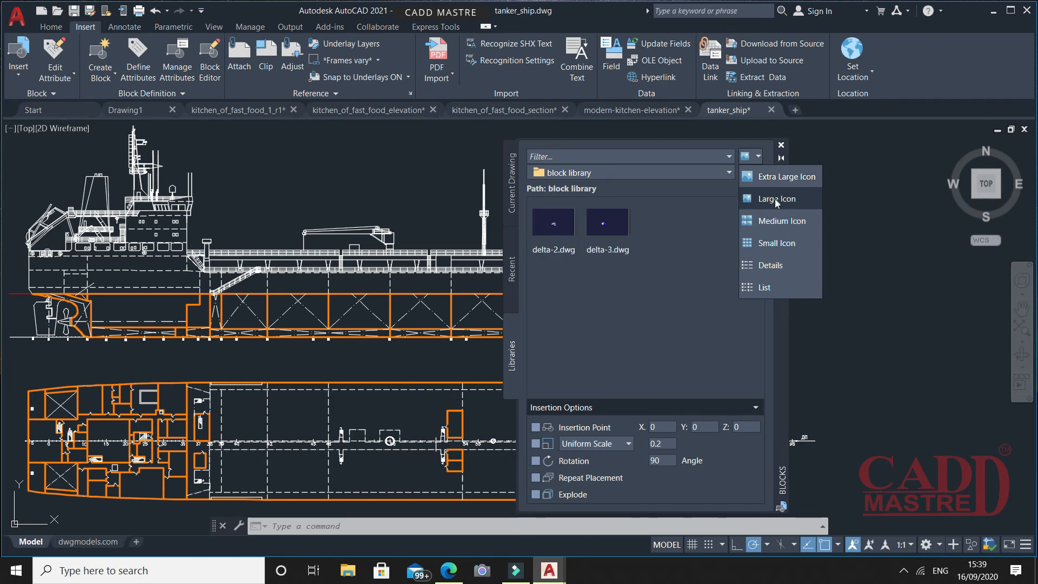
pyautogui.click(776, 221)
pyautogui.click(772, 245)
pyautogui.click(774, 221)
pyautogui.click(771, 180)
pyautogui.click(775, 206)
pyautogui.click(773, 222)
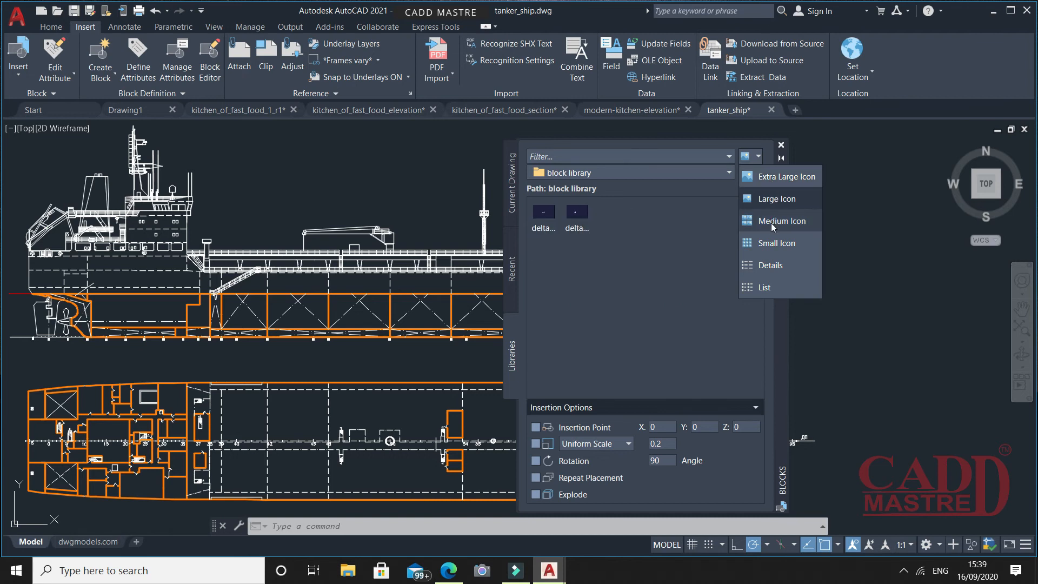
pyautogui.click(771, 246)
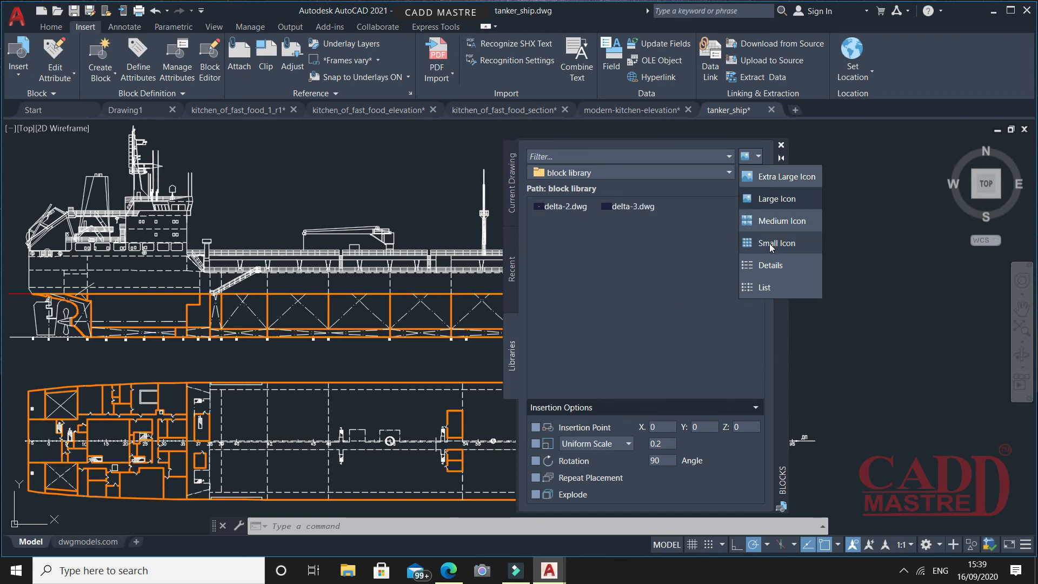
pyautogui.click(771, 268)
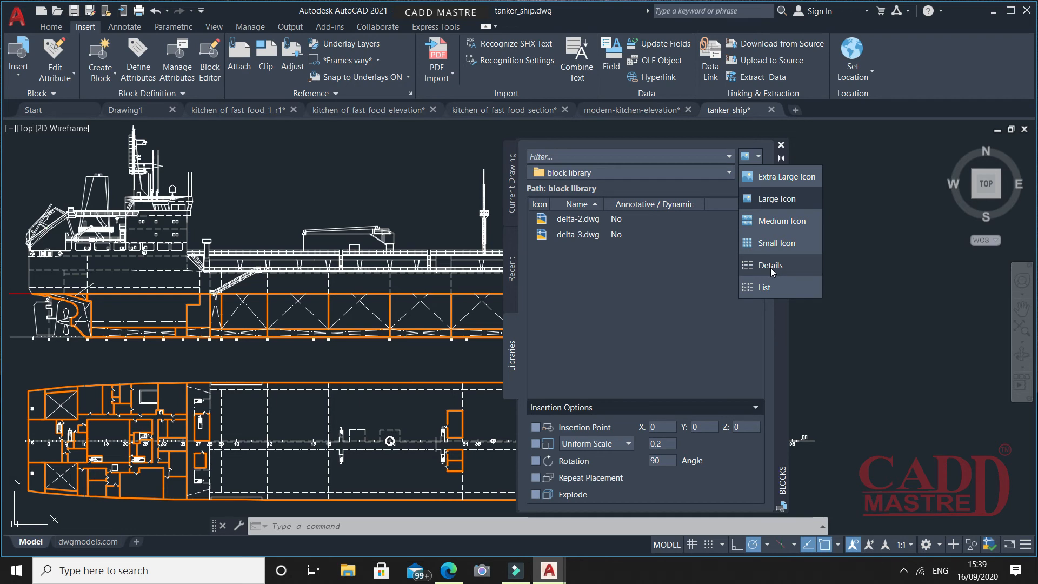
pyautogui.click(771, 288)
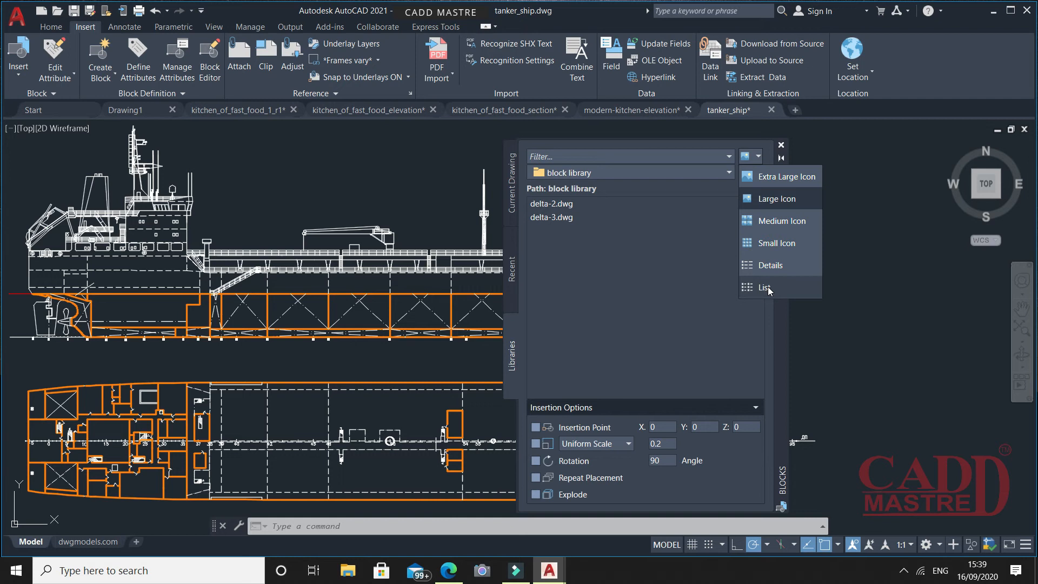
pyautogui.click(695, 252)
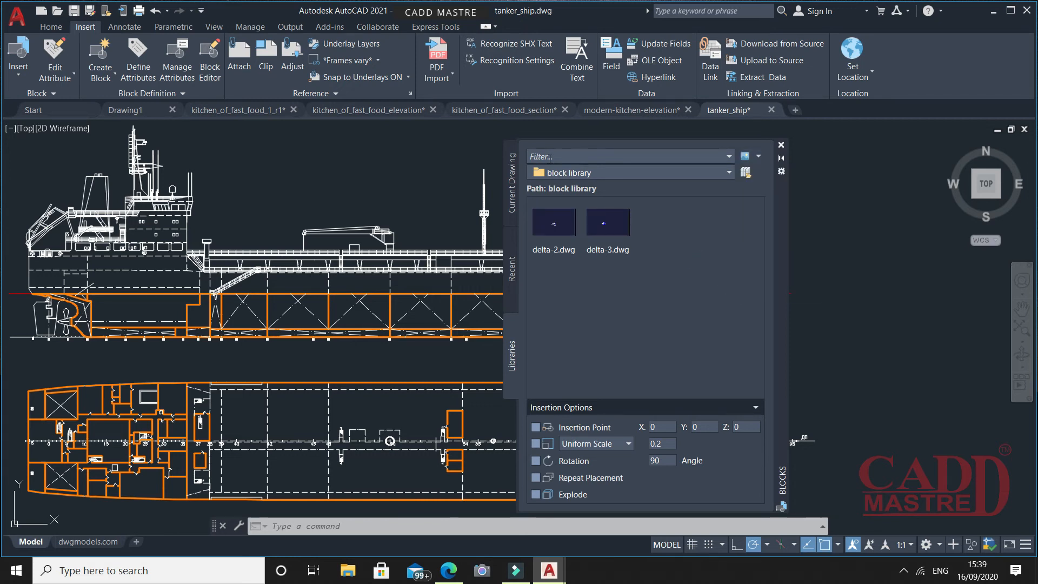
# - Filter the block library for drawings whose names match delta-2*
pyautogui.click(561, 157)
pyautogui.write('*')
pyautogui.write('delta')
pyautogui.write('-2')
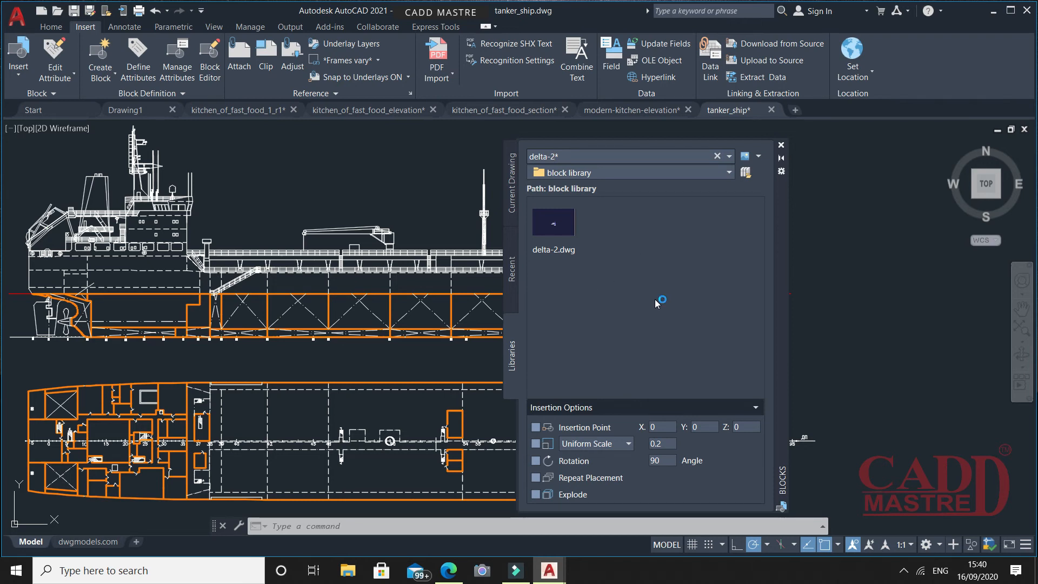
# - Insert the recent chair 0443 block on the deck plan between frames 42 and 46, keeping its existing definition
pyautogui.click(510, 271)
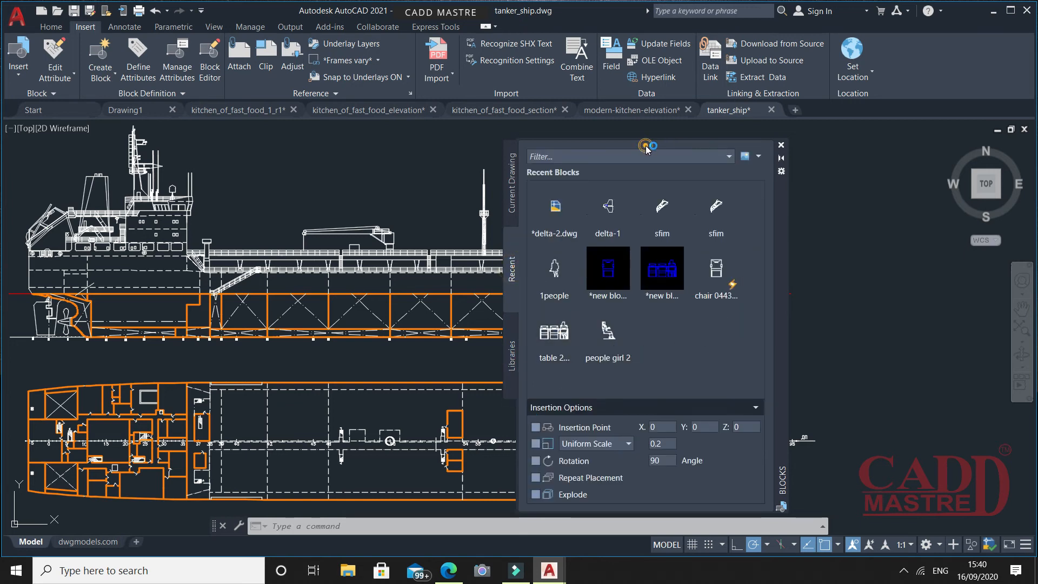
pyautogui.moveTo(780, 221); pyautogui.dragTo(942, 212)
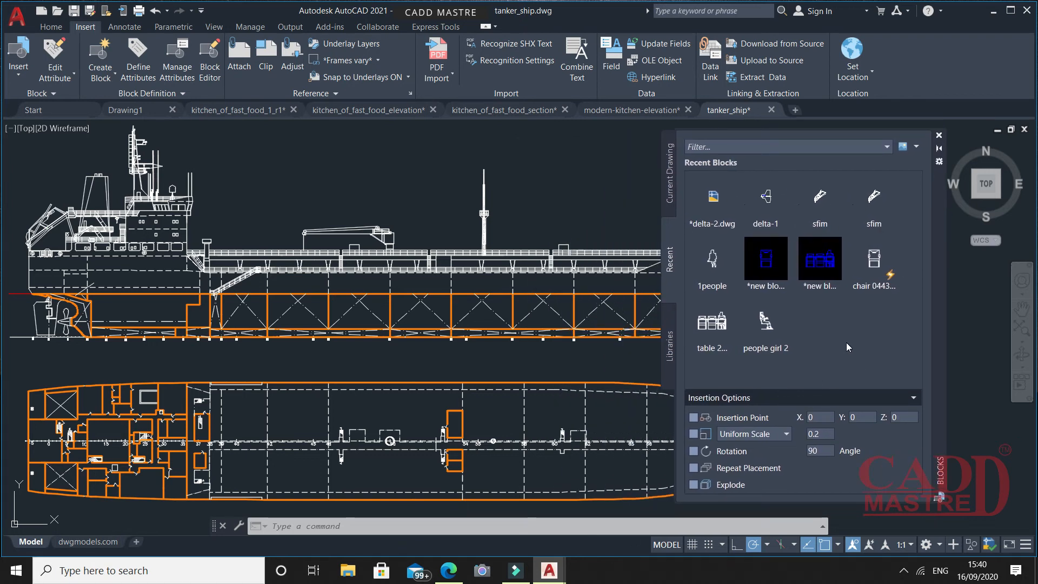
pyautogui.click(874, 270)
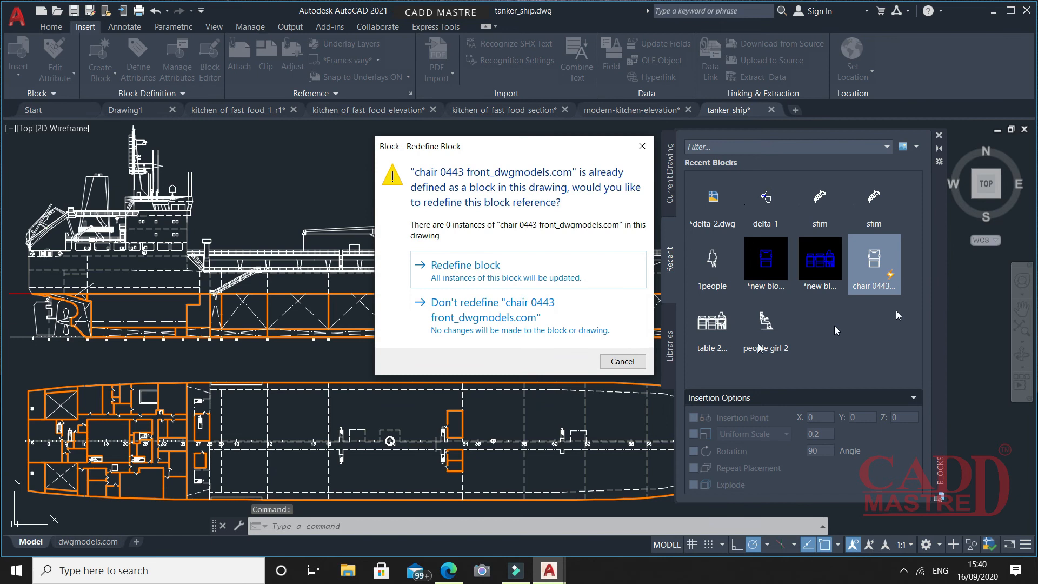
pyautogui.click(490, 318)
pyautogui.moveTo(389, 357)
pyautogui.mouseDown(button='middle')
pyautogui.moveTo(367, 338)
pyautogui.moveTo(369, 303)
pyautogui.moveTo(404, 316)
pyautogui.mouseUp(button='middle')
pyautogui.scroll(4, 307, 350)
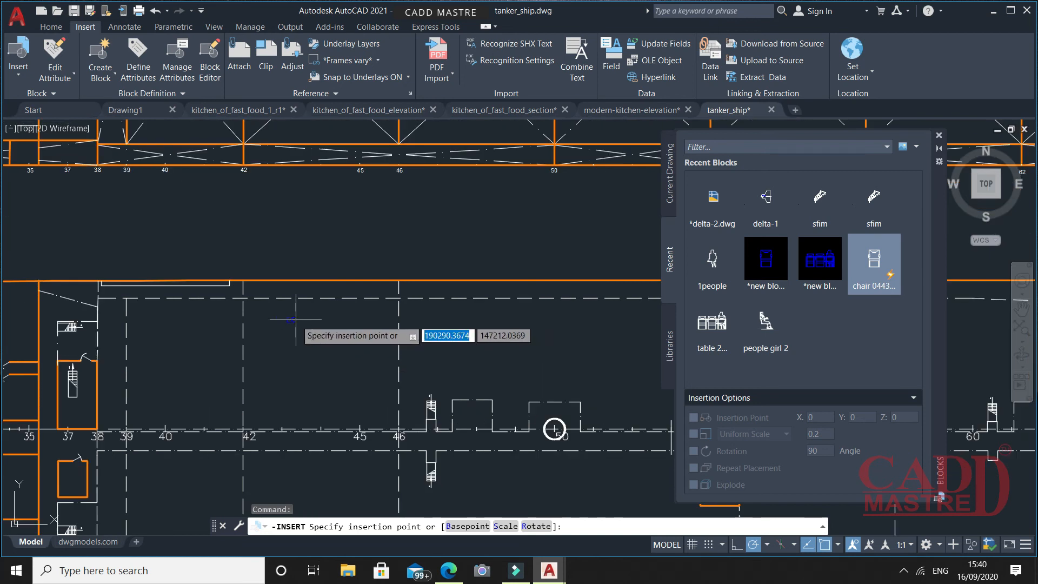
pyautogui.click(296, 320)
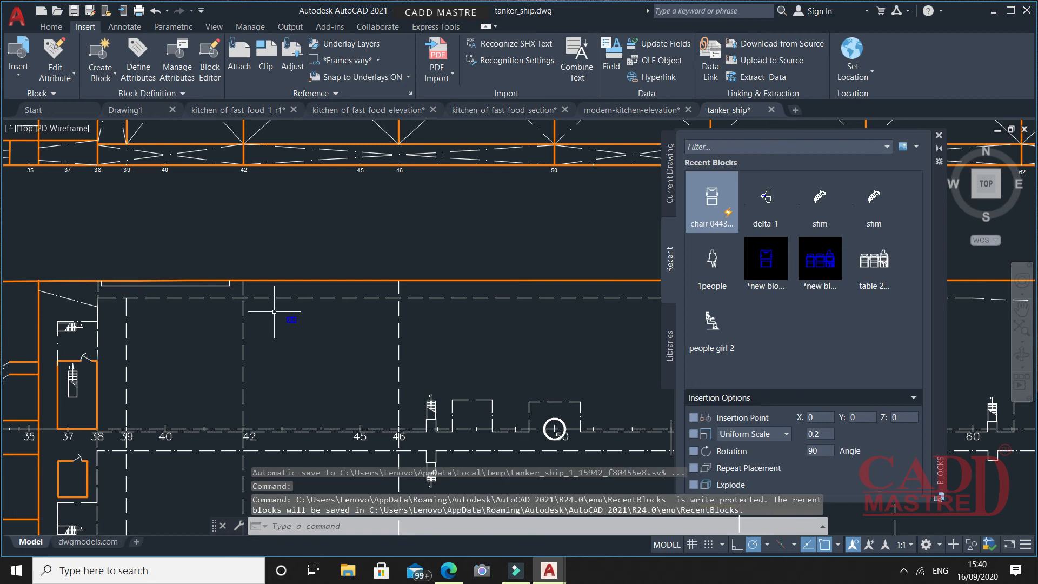
# - Examine the size and orientation of the inserted chair relative to the ship's deck plan
pyautogui.scroll(5, 277, 317)
pyautogui.scroll(2, 308, 327)
pyautogui.scroll(-6, 308, 326)
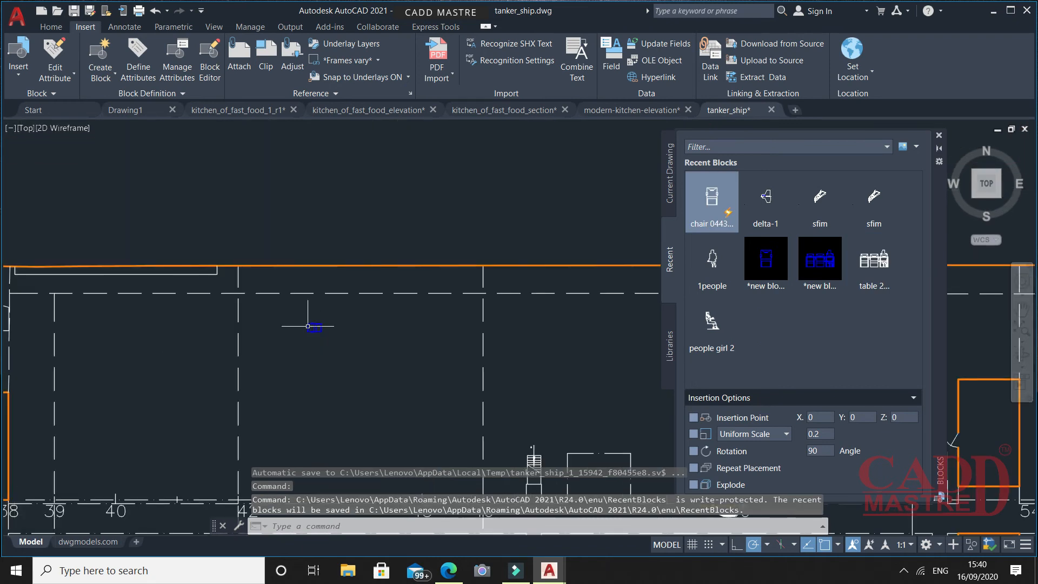
pyautogui.moveTo(305, 327)
pyautogui.mouseDown(button='middle')
pyautogui.moveTo(313, 337)
pyautogui.moveTo(324, 311)
pyautogui.mouseUp(button='middle')
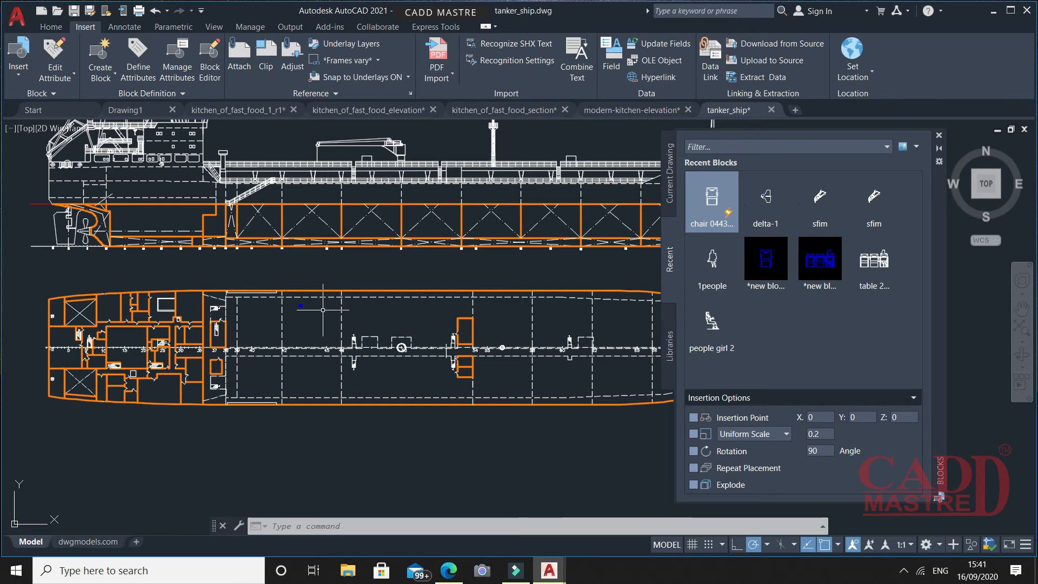
pyautogui.scroll(7, 303, 302)
pyautogui.scroll(-7, 285, 296)
pyautogui.moveTo(347, 337); pyautogui.dragTo(311, 331, button='middle')
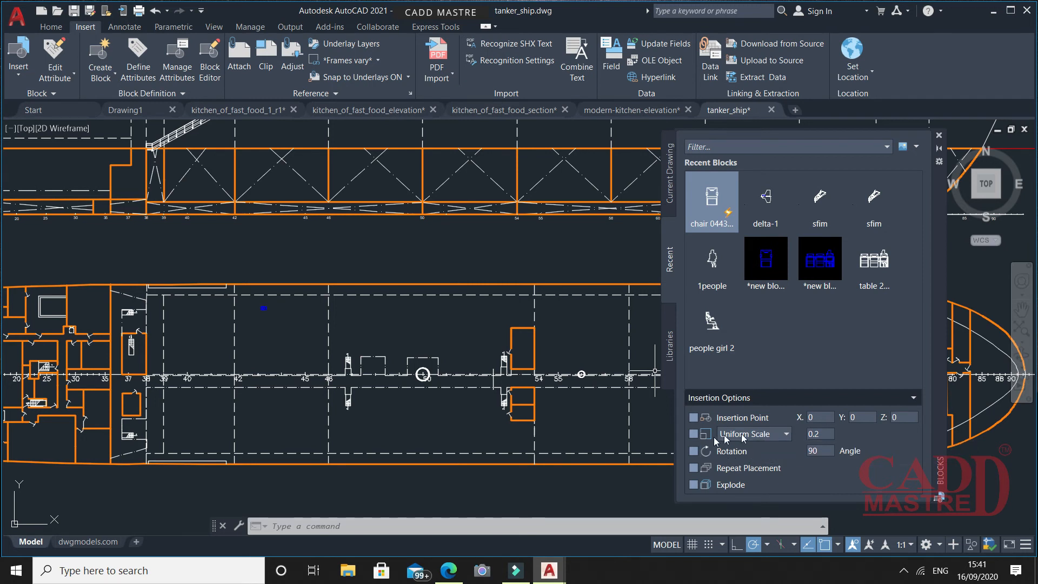
# - Switch the block insertion scaling to Scale and back to Uniform Scale, and set the uniform scale to 1
pyautogui.click(759, 435)
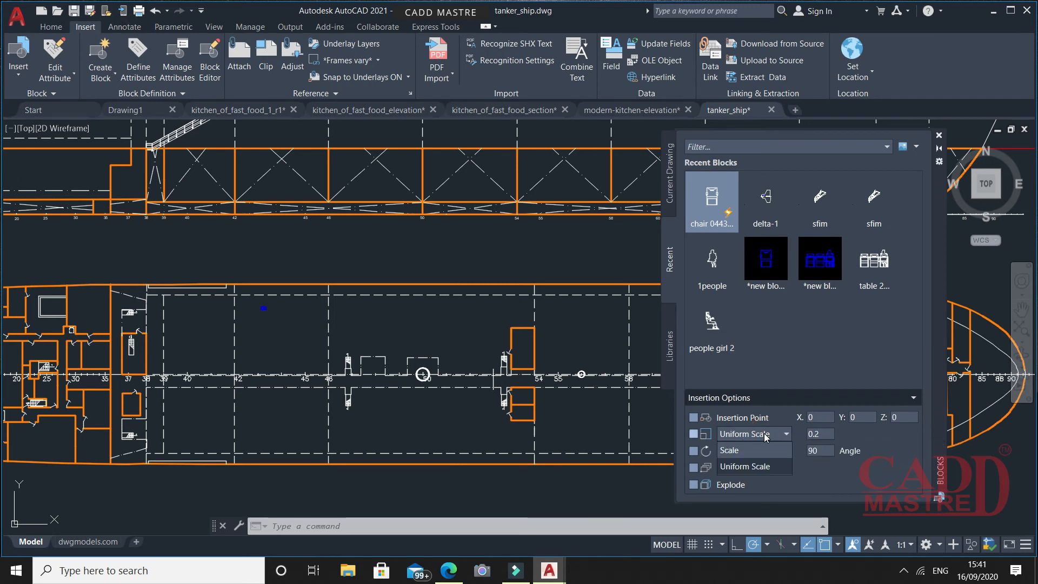
pyautogui.click(742, 450)
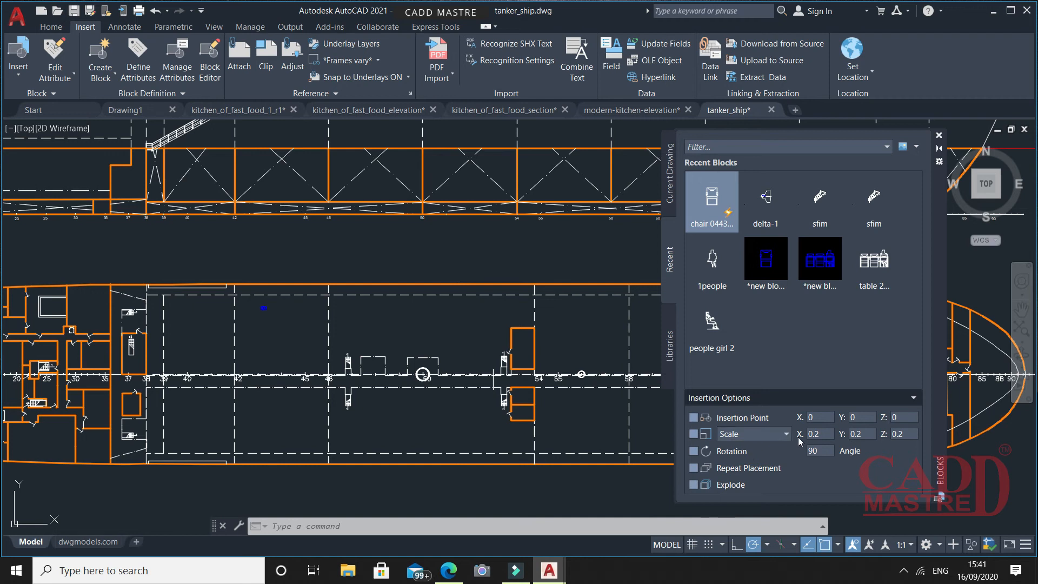
pyautogui.click(760, 433)
pyautogui.click(748, 466)
pyautogui.click(821, 434)
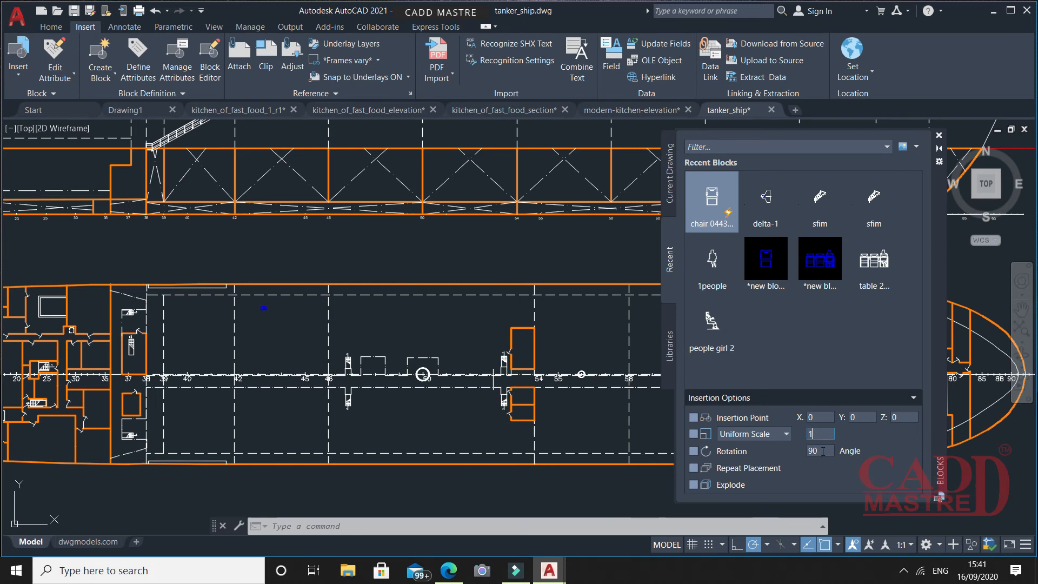
pyautogui.scroll(4, 275, 317)
pyautogui.scroll(3, 256, 297)
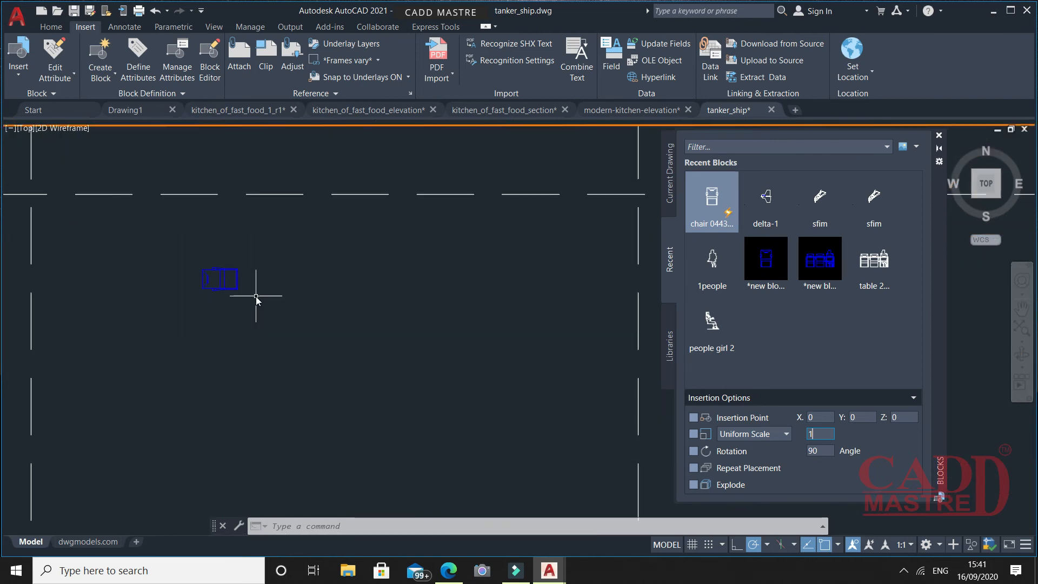
pyautogui.scroll(-1, 259, 299)
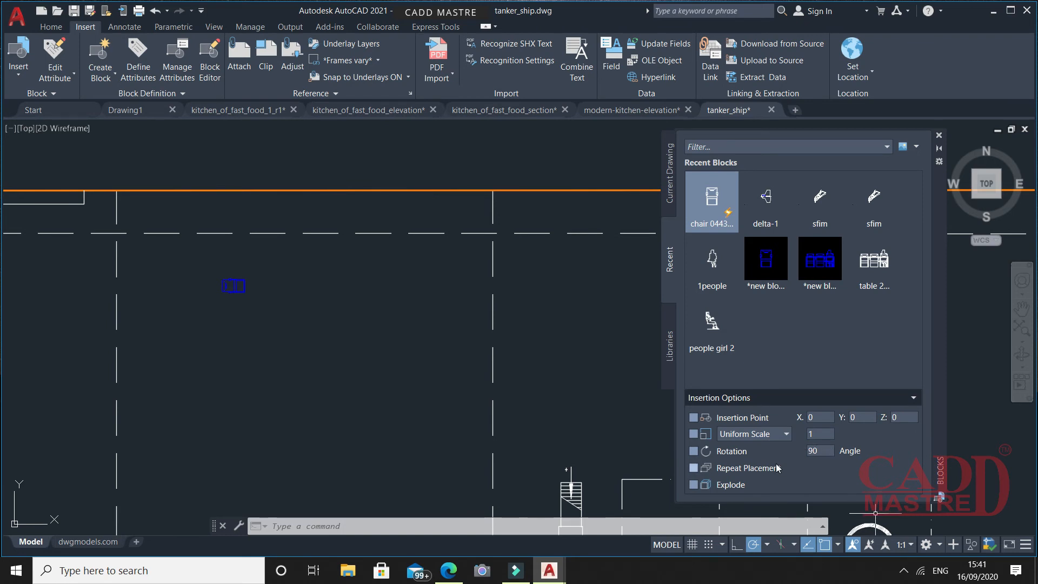
# - Set the insertion rotation to 180 degrees and try to insert the chair 0443 block without redefining it
pyautogui.doubleClick(825, 451)
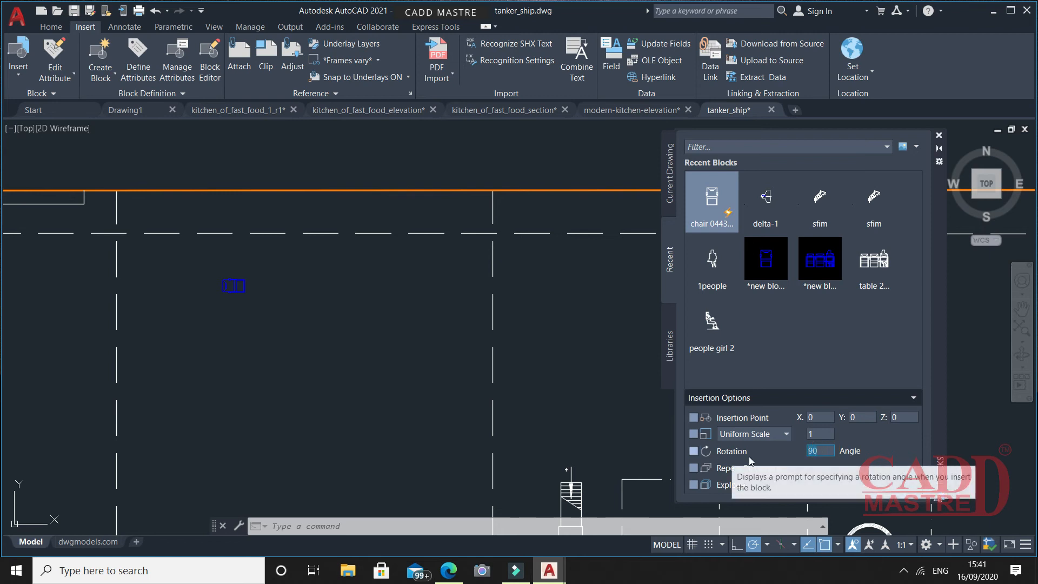
pyautogui.write('180')
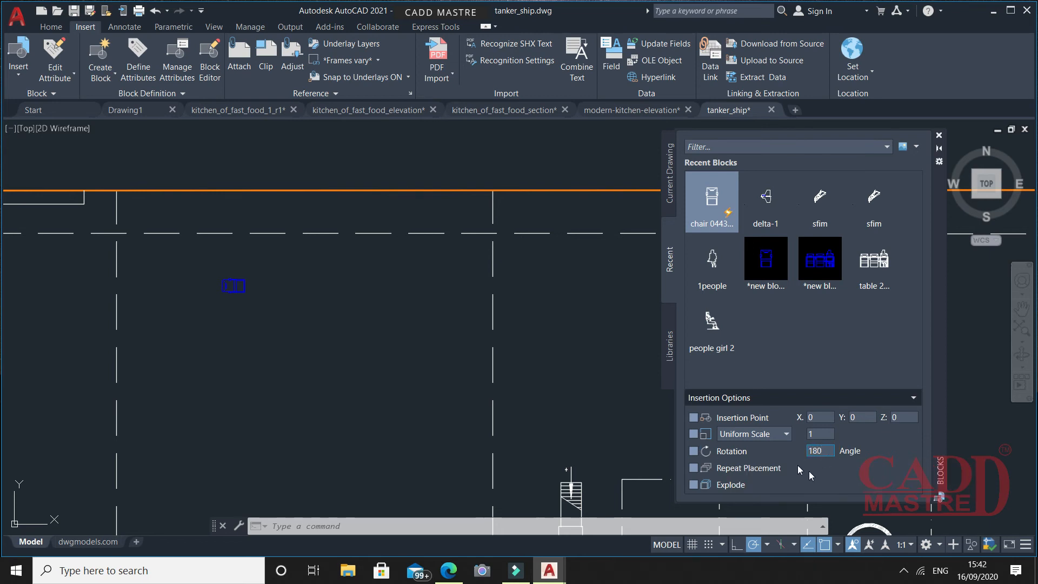
pyautogui.click(812, 476)
pyautogui.moveTo(721, 202)
pyautogui.mouseDown()
pyautogui.moveTo(494, 366)
pyautogui.moveTo(366, 335)
pyautogui.mouseUp()
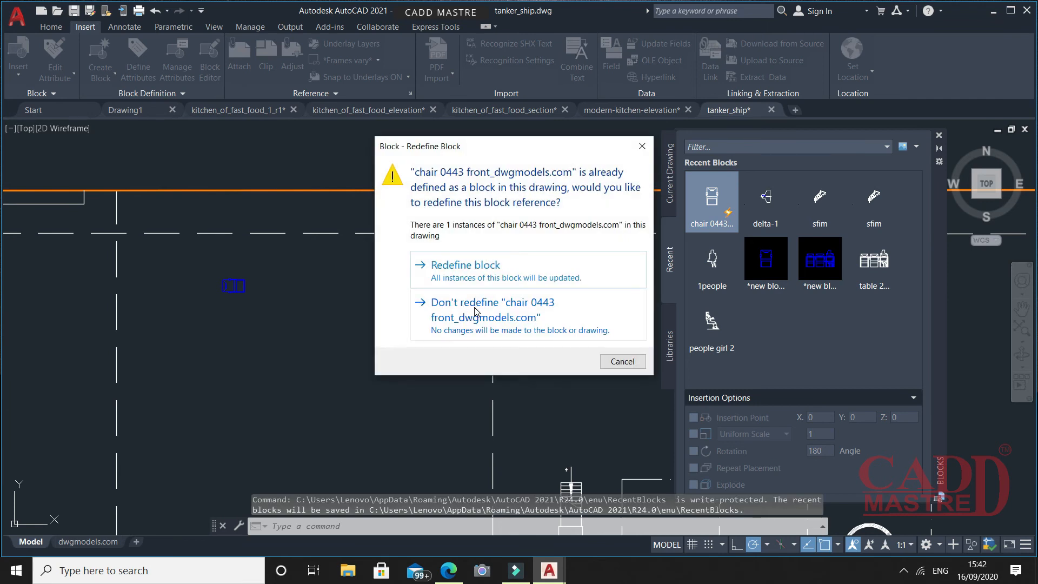
pyautogui.click(475, 311)
pyautogui.scroll(3, 364, 314)
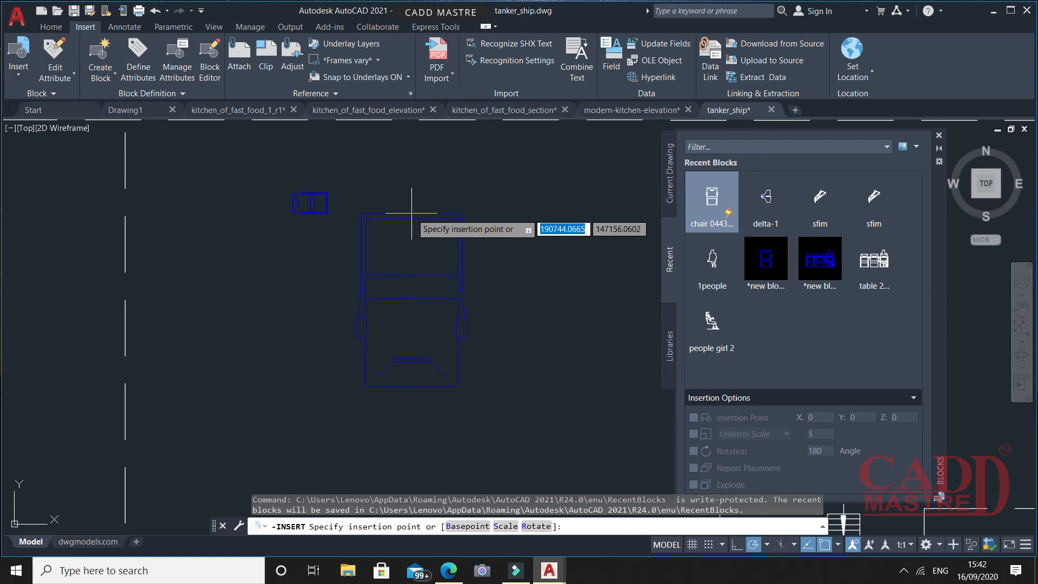
pyautogui.press('Escape')
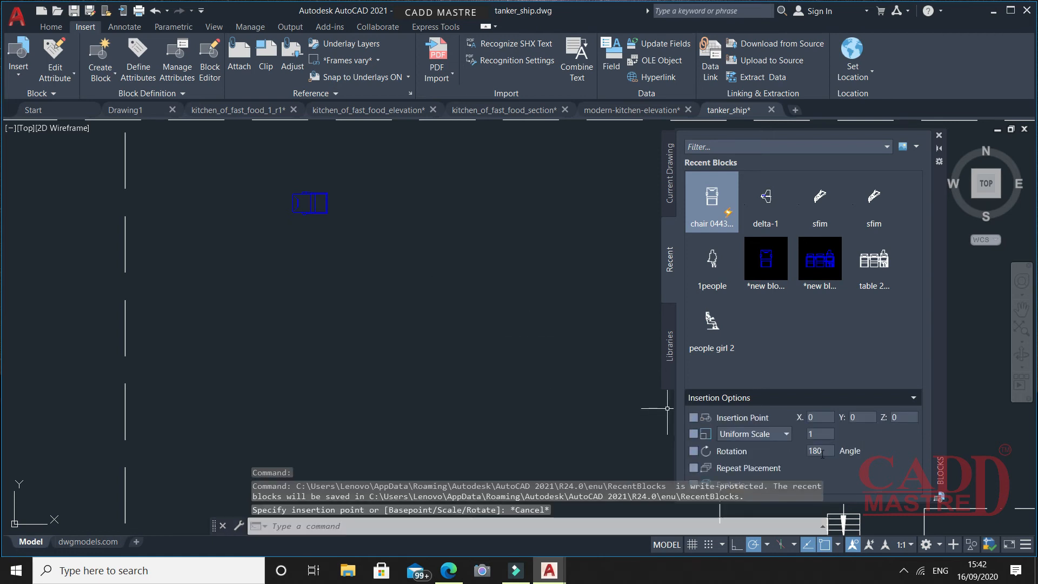
# - Set the insertion rotation to 90 degrees and insert the chair 0443 block between frames 40 and 42, keeping its definition
pyautogui.moveTo(825, 450); pyautogui.dragTo(808, 454)
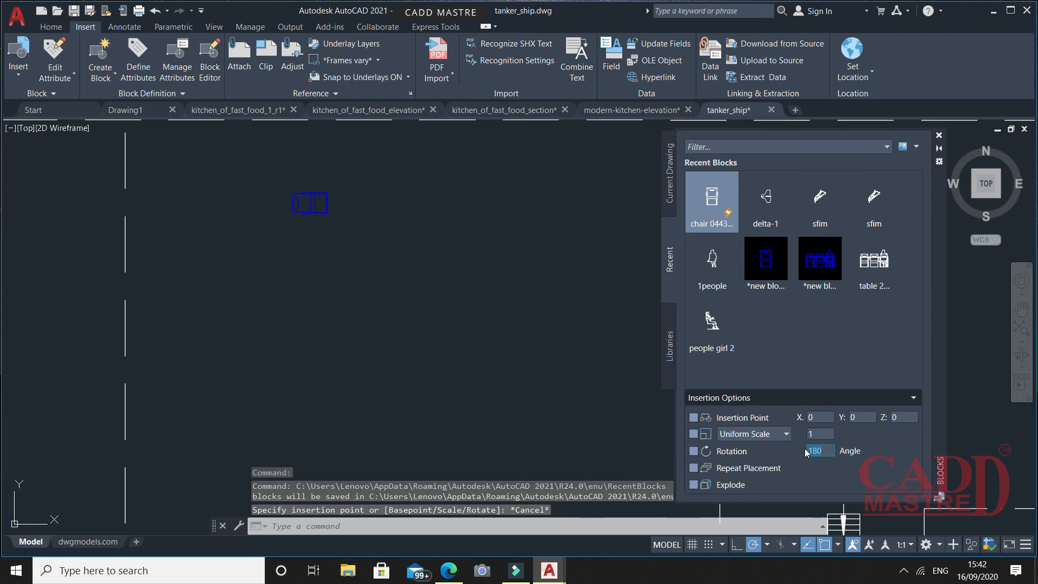
pyautogui.write('90')
pyautogui.click(725, 211)
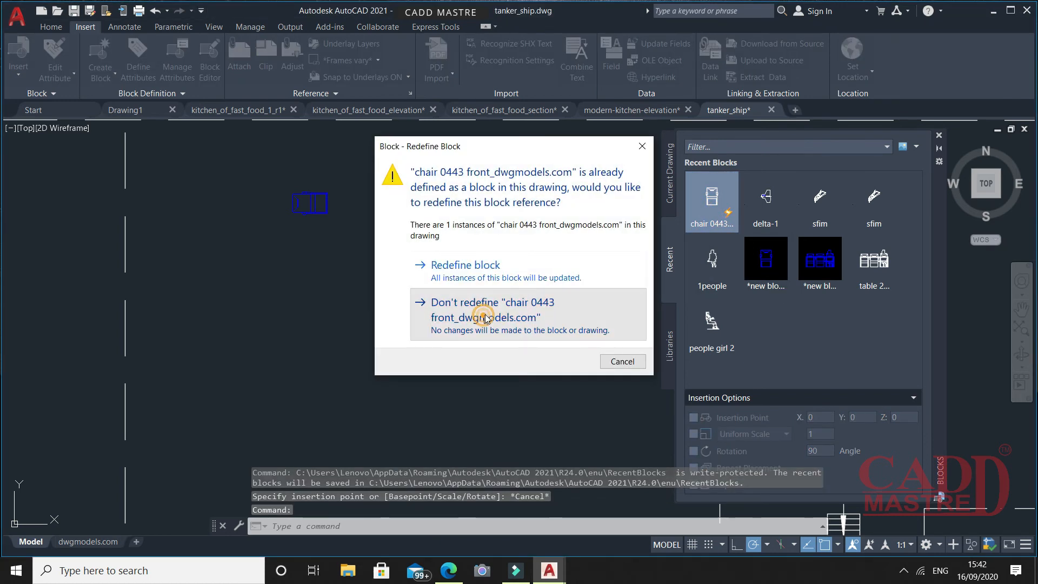
pyautogui.click(492, 314)
pyautogui.scroll(-2, 460, 302)
pyautogui.scroll(-3, 458, 302)
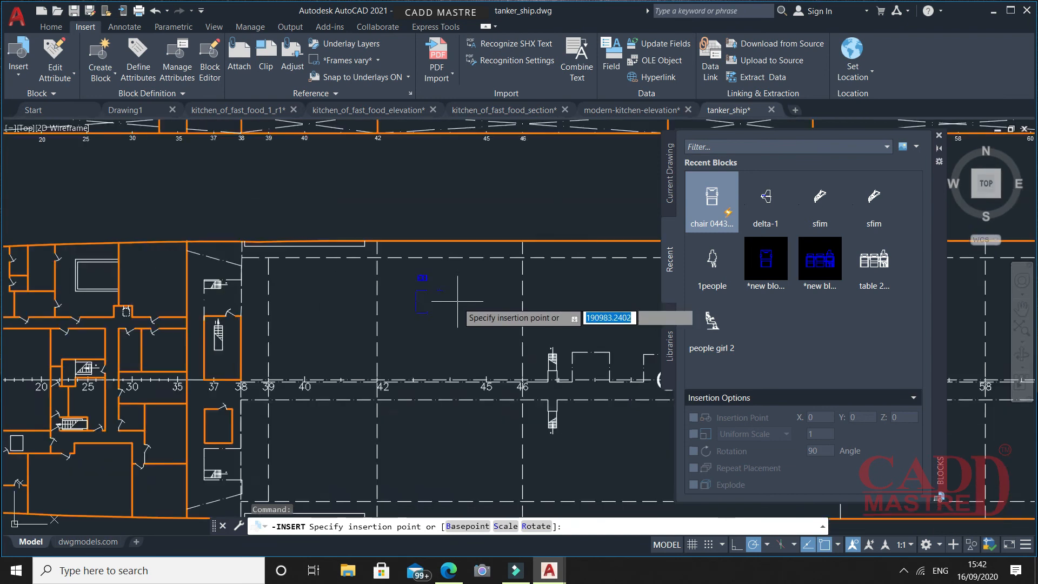
pyautogui.moveTo(443, 319)
pyautogui.mouseDown(button='middle')
pyautogui.moveTo(311, 270)
pyautogui.moveTo(351, 282)
pyautogui.mouseUp(button='middle')
pyautogui.scroll(4, 366, 280)
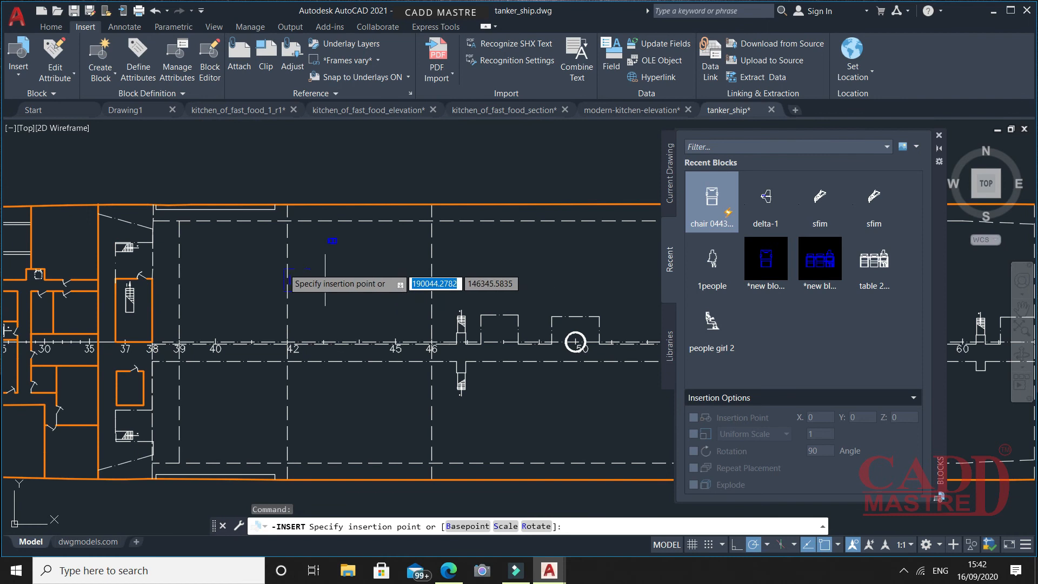
pyautogui.click(259, 247)
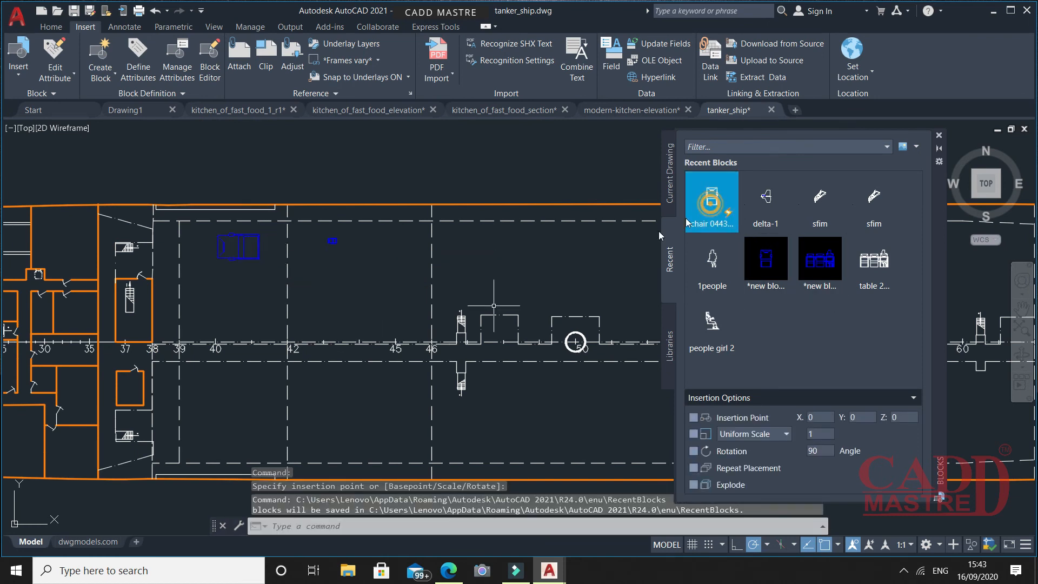
# - Insert another copy of the chair 0443 block just below the larger chair on the deck plan
pyautogui.click(479, 313)
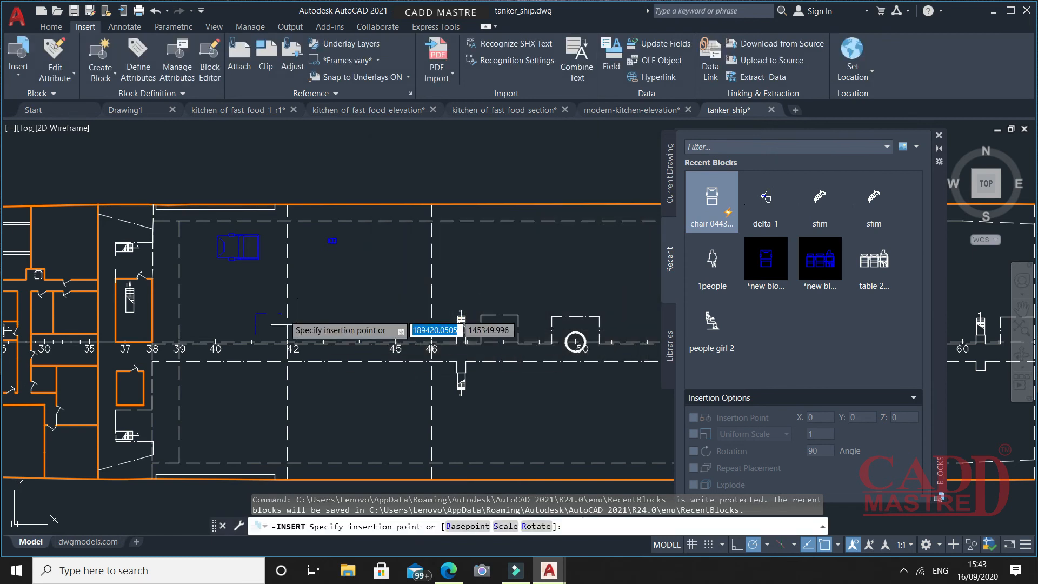
pyautogui.press('Escape')
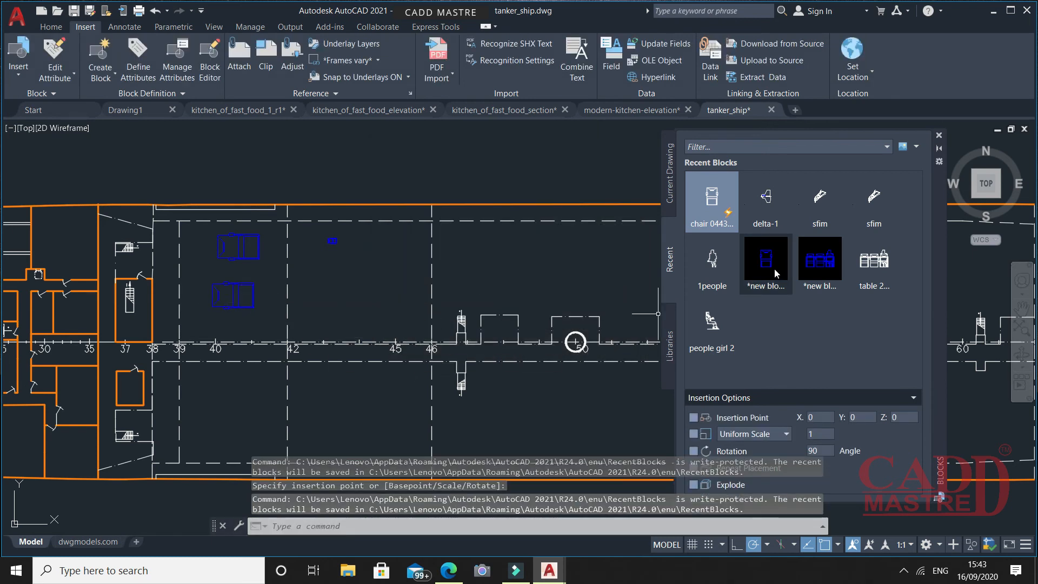
# - Insert the recent new block of the chair between frames 42 and 46 on the tanker deck plan
pyautogui.click(775, 270)
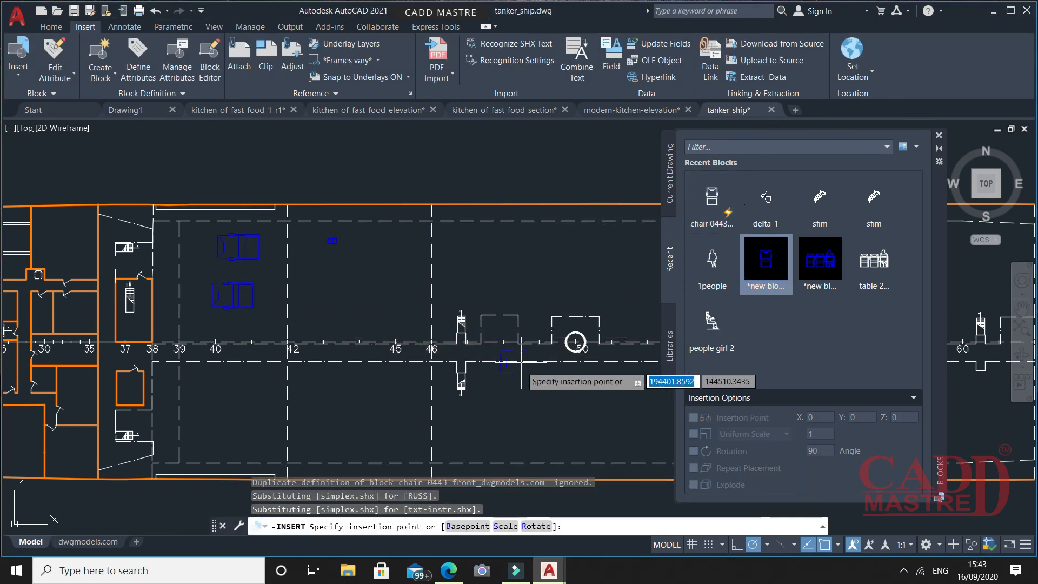
pyautogui.click(397, 249)
pyautogui.click(576, 342)
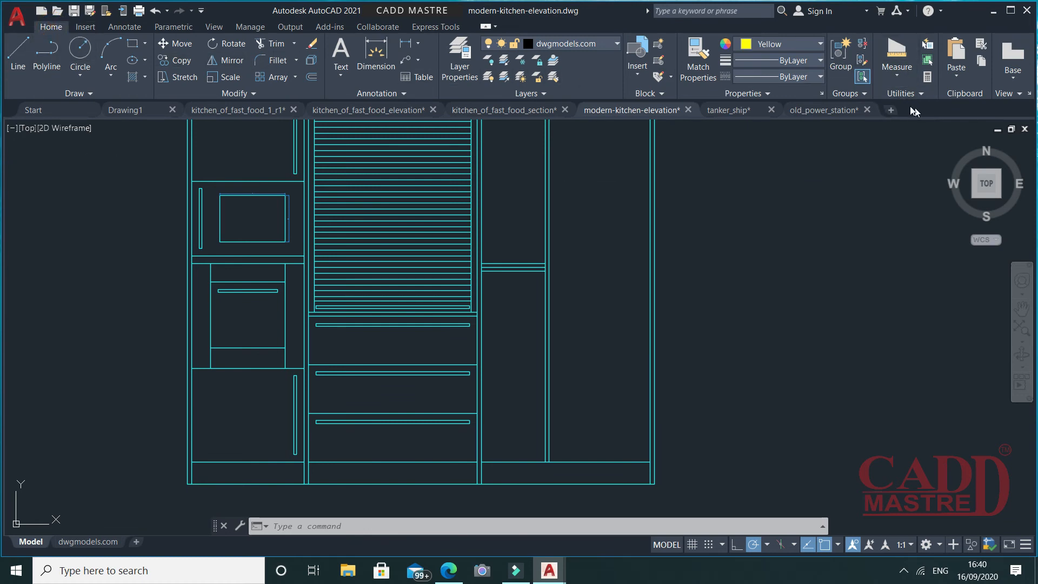
pyautogui.click(899, 79)
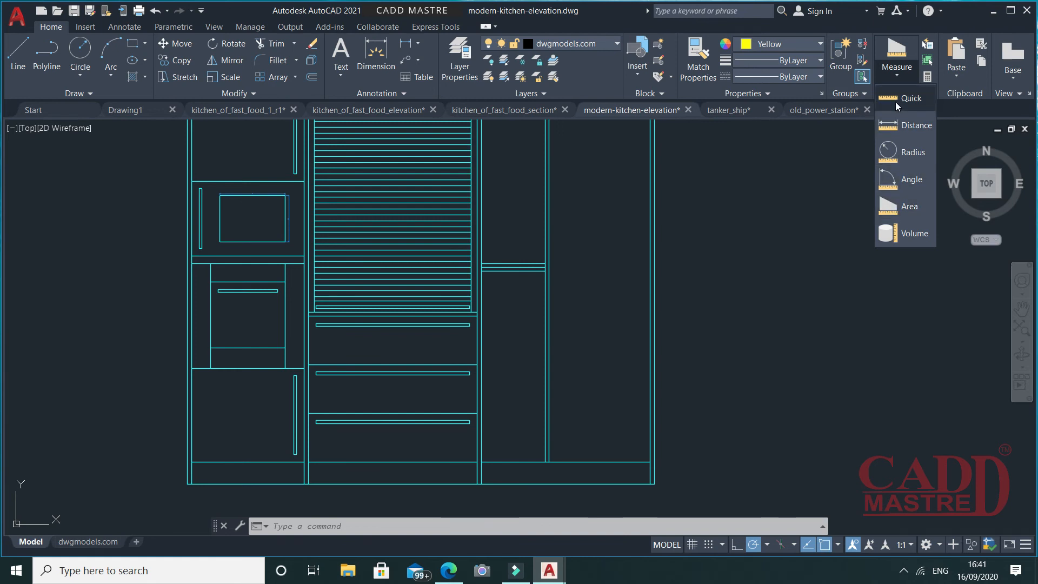
pyautogui.click(897, 208)
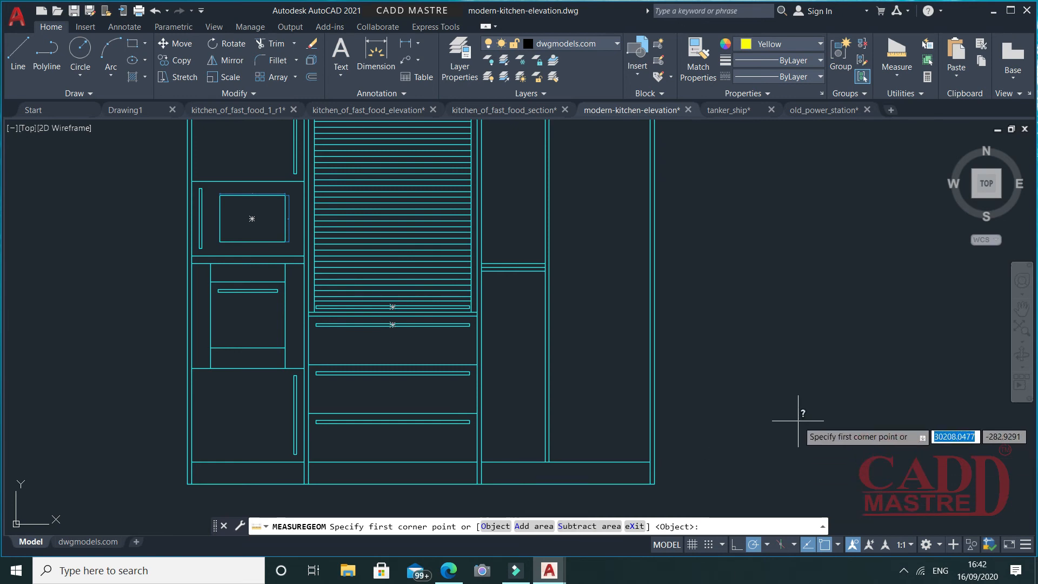
pyautogui.scroll(-2, 747, 352)
pyautogui.scroll(2, 745, 304)
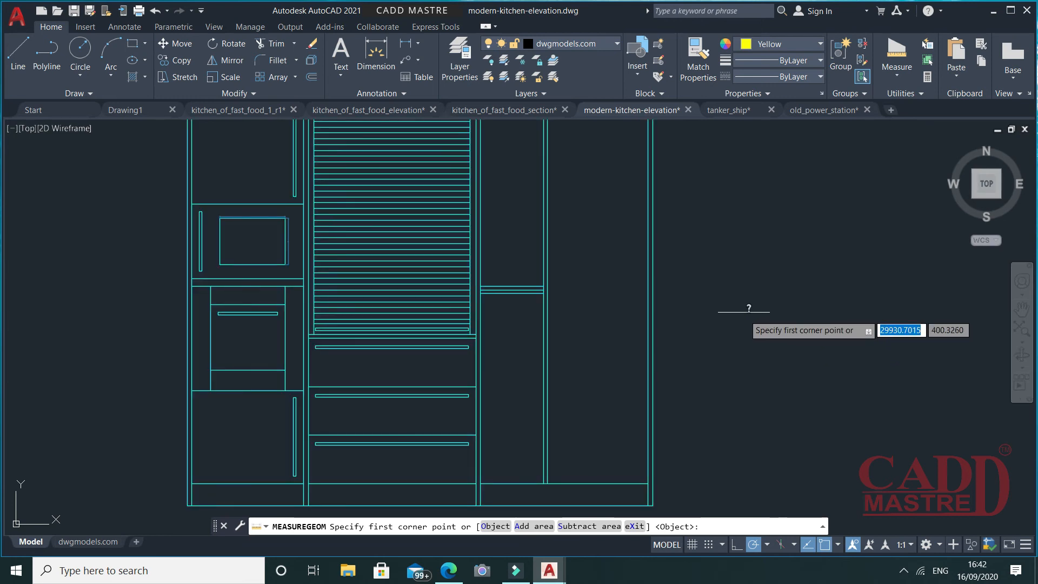
pyautogui.scroll(-2, 747, 300)
pyautogui.scroll(2, 749, 281)
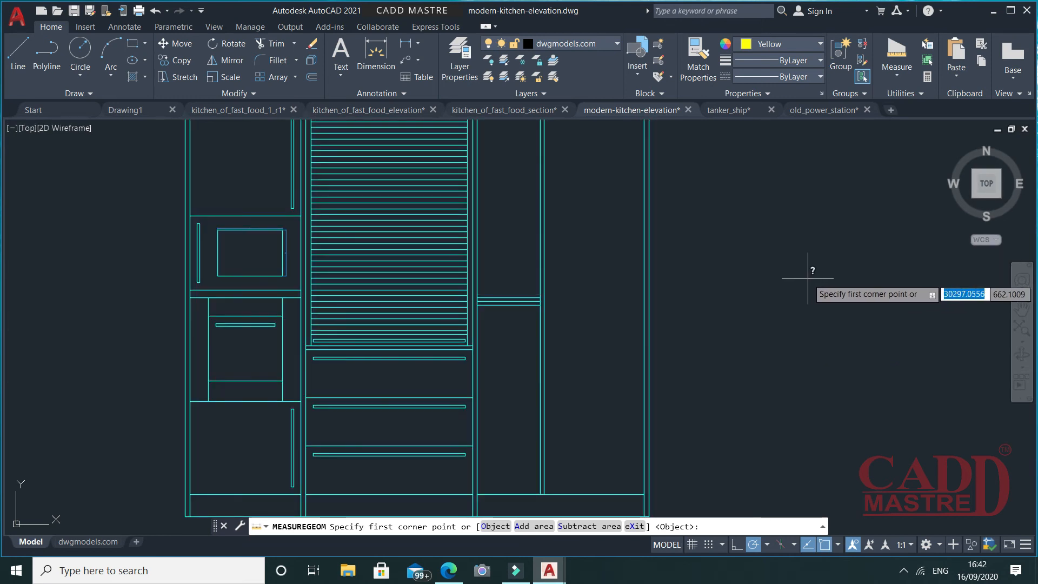
# - Use Quick Measure to examine the dimensions of the tall open compartment at the right end of the kitchen elevation
pyautogui.click(902, 76)
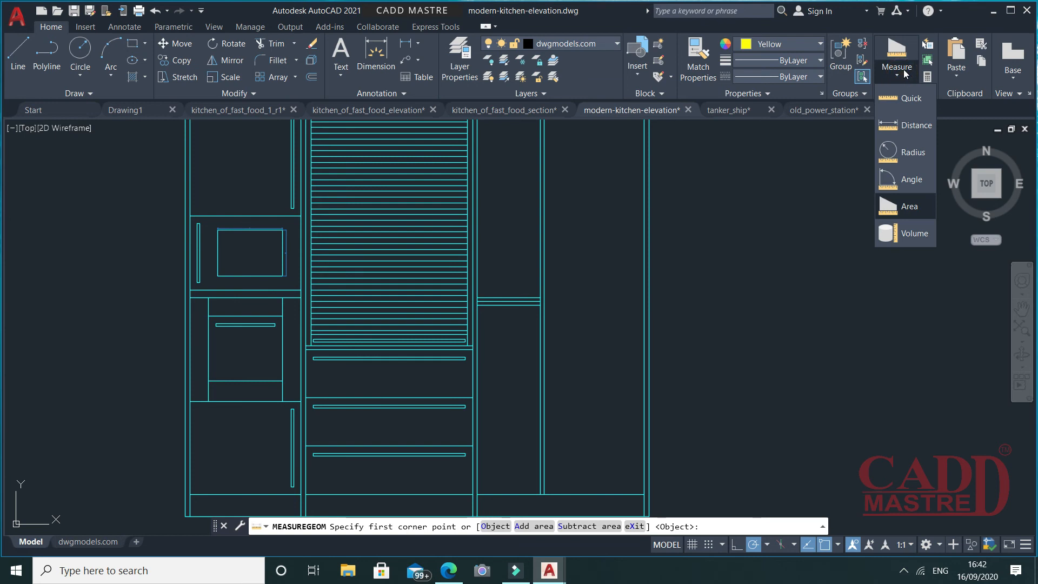
pyautogui.click(909, 100)
pyautogui.scroll(-2, 783, 274)
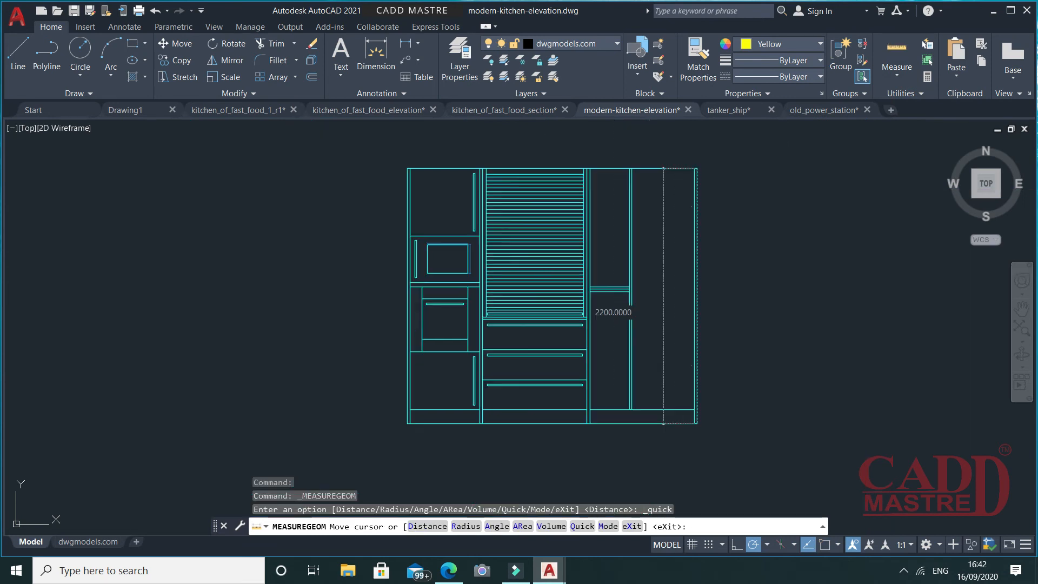
pyautogui.scroll(-3, 679, 232)
pyautogui.scroll(5, 667, 241)
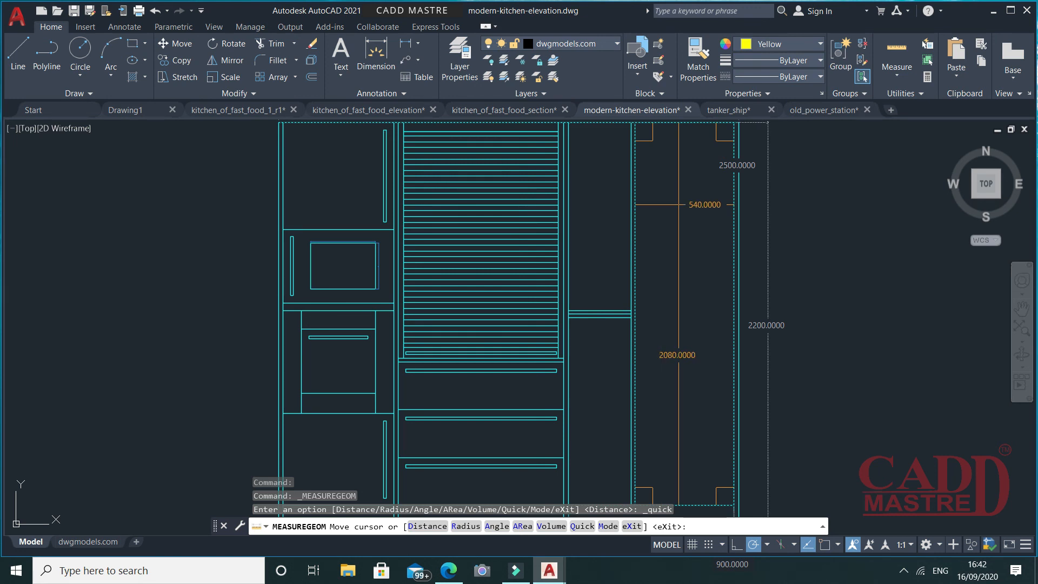
pyautogui.scroll(-2, 679, 204)
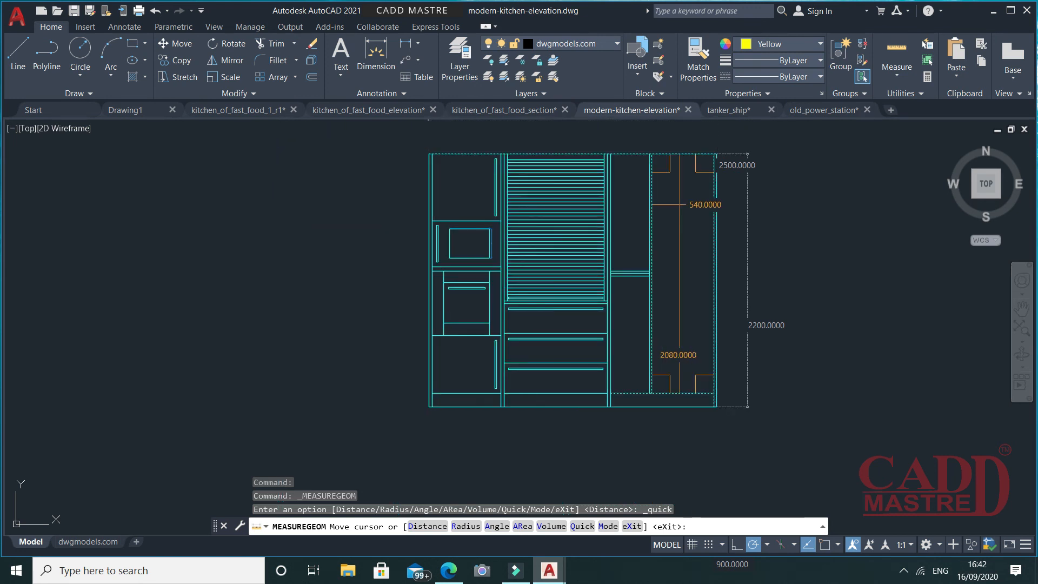
pyautogui.scroll(2, 680, 205)
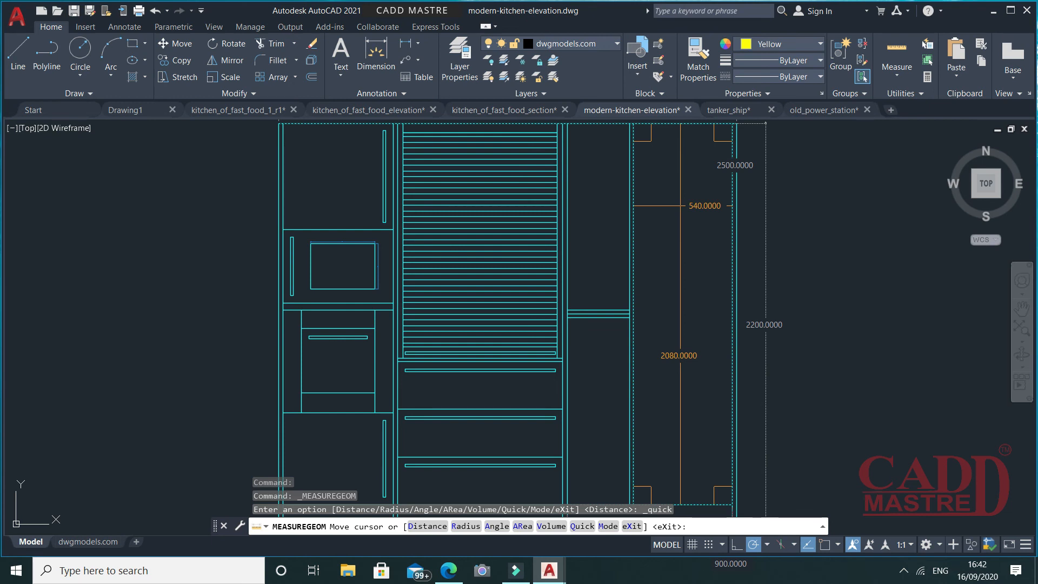
# - Measure the combined area and perimeter of the tall compartment, the two compartments beside it and the three drawers
pyautogui.click(681, 205)
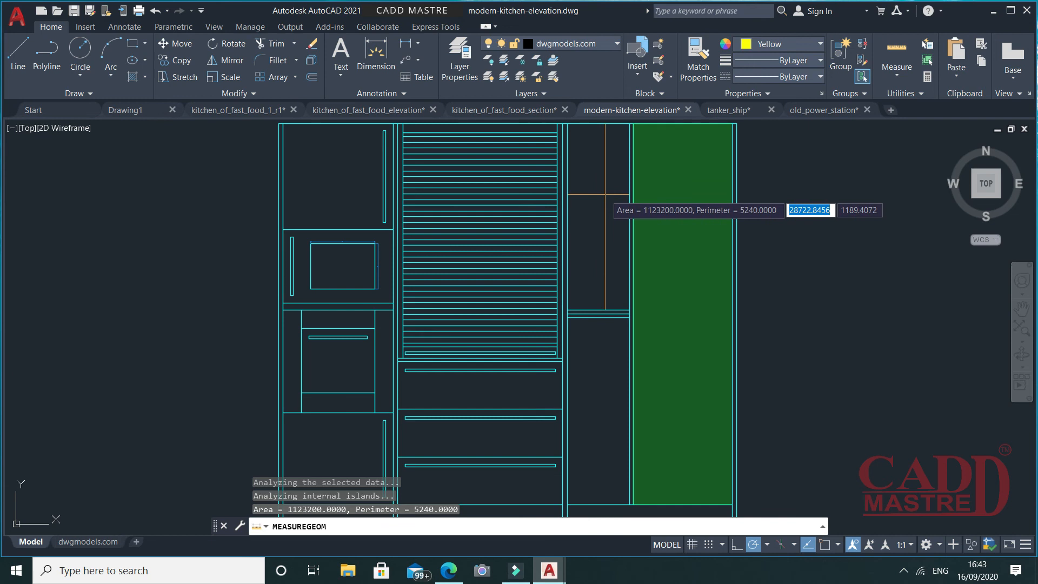
pyautogui.click(603, 195)
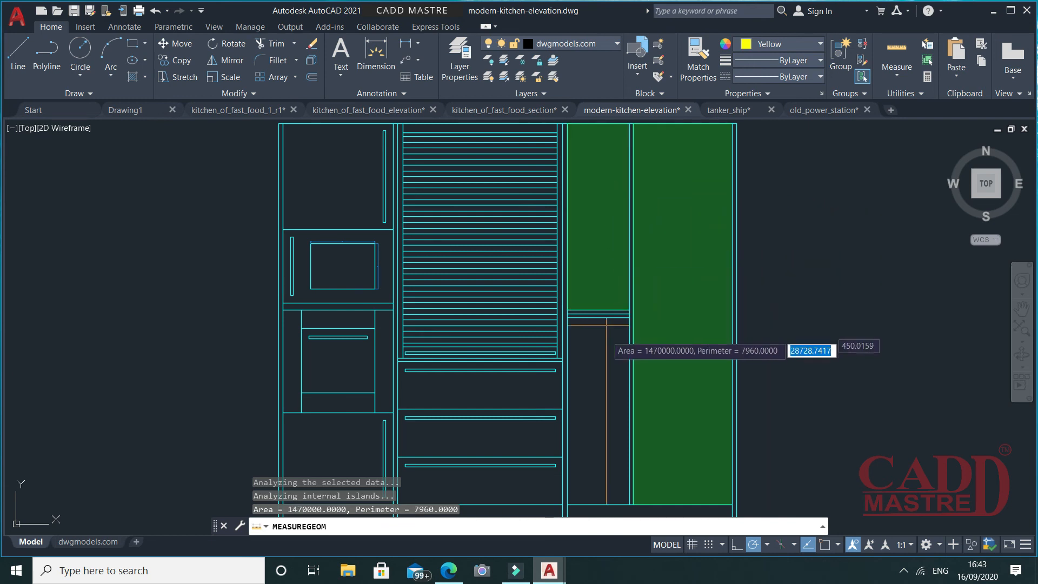
pyautogui.click(606, 369)
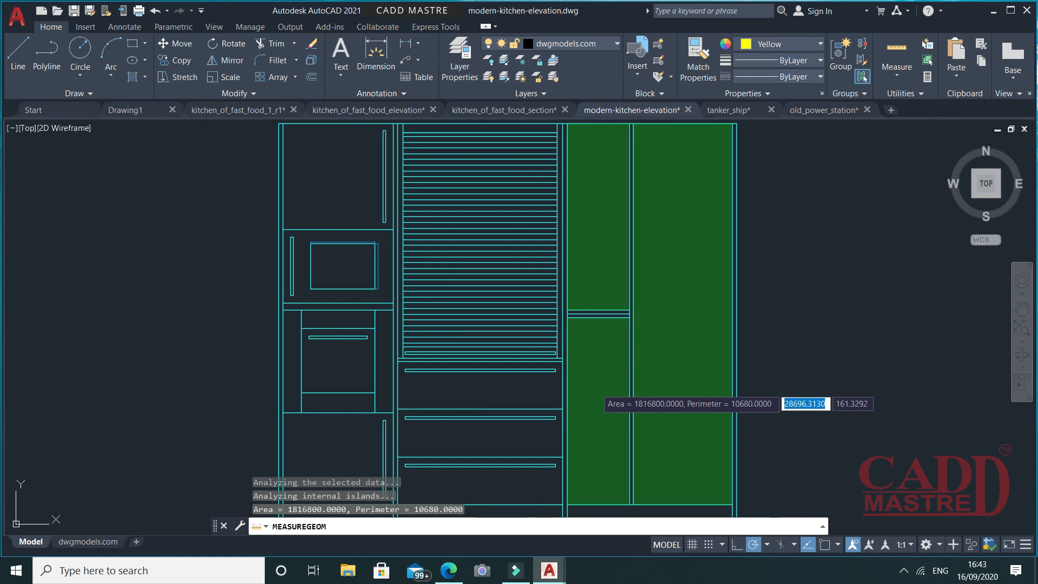
pyautogui.click(494, 475)
pyautogui.click(472, 440)
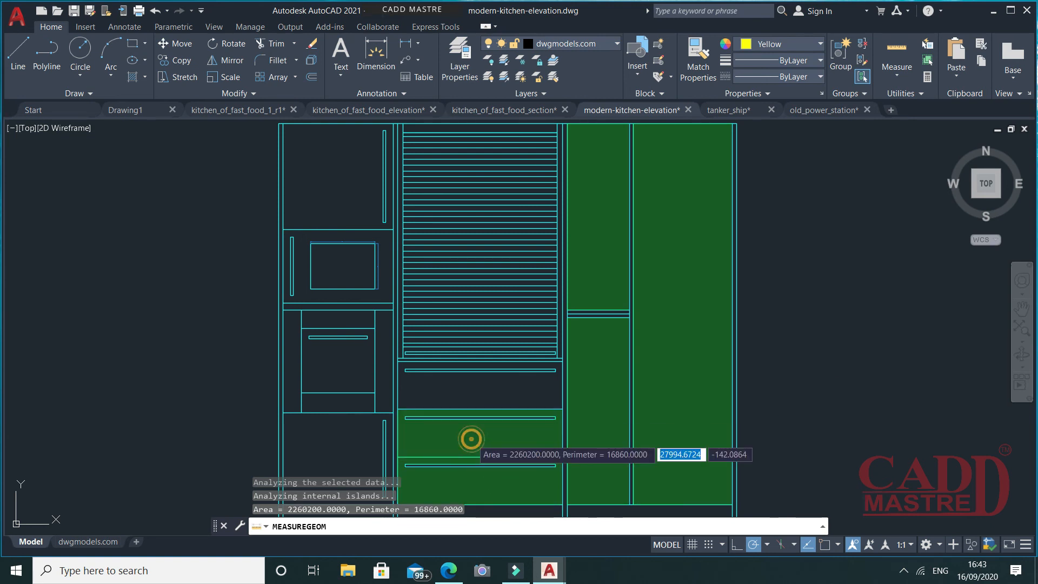
pyautogui.click(457, 391)
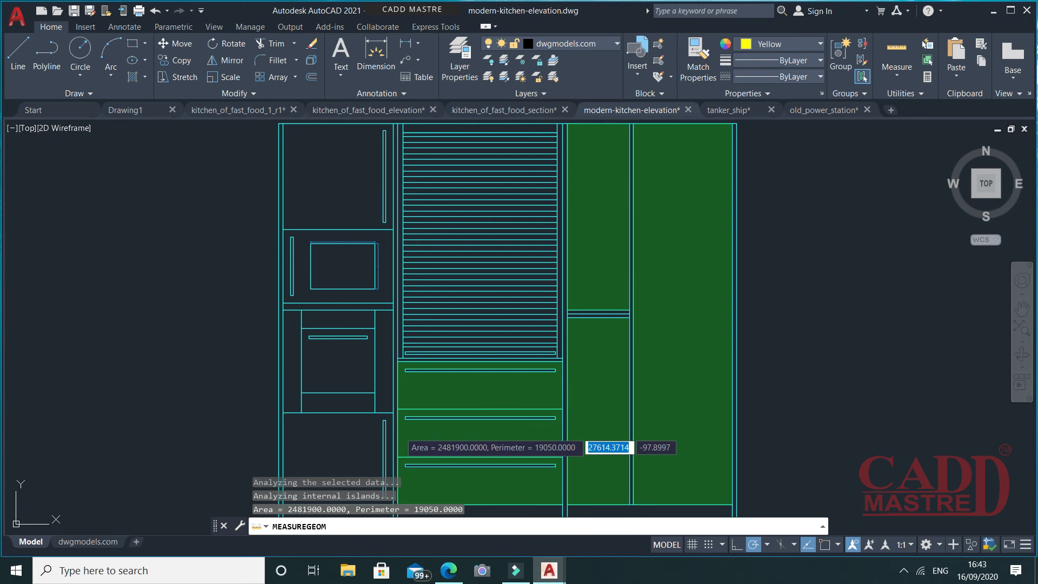
# - Add the lower-left cabinet door, the oven's side strips, the oven front and its upper strip to the area measurement
pyautogui.click(332, 441)
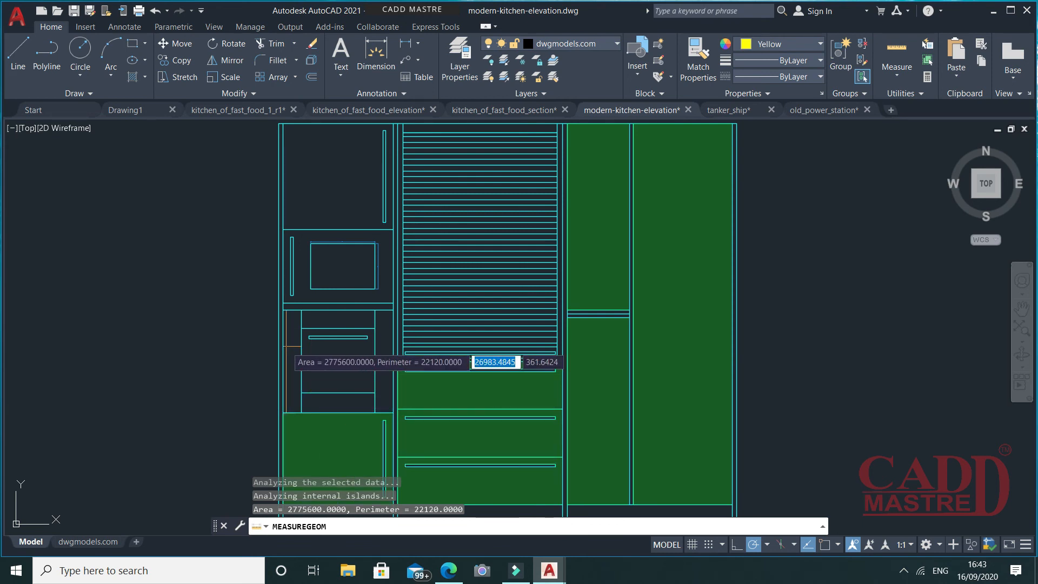
pyautogui.click(290, 349)
pyautogui.click(386, 356)
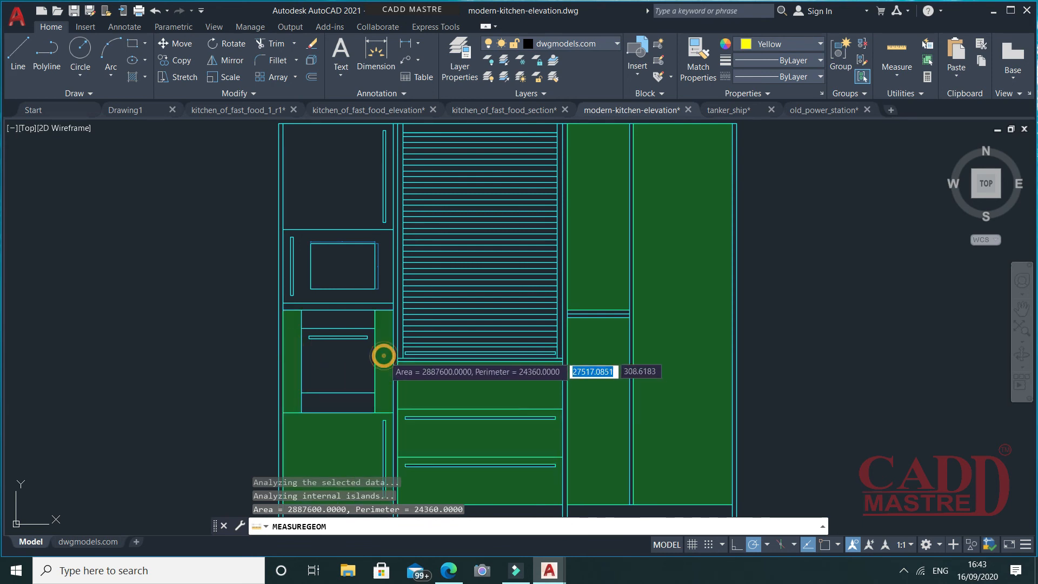
pyautogui.click(327, 371)
pyautogui.click(335, 319)
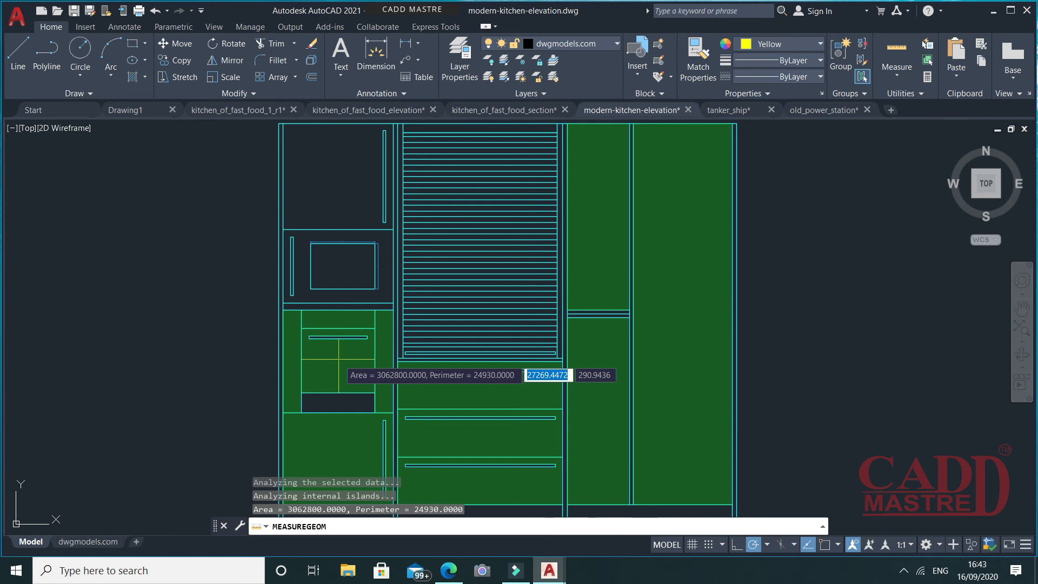
# - Subtract the oven front, its surrounding strips and the lower-left cabinet door from the measured area, and clear the measurement
pyautogui.keyDown('shift'); pyautogui.click(338, 359); pyautogui.keyUp('shift')
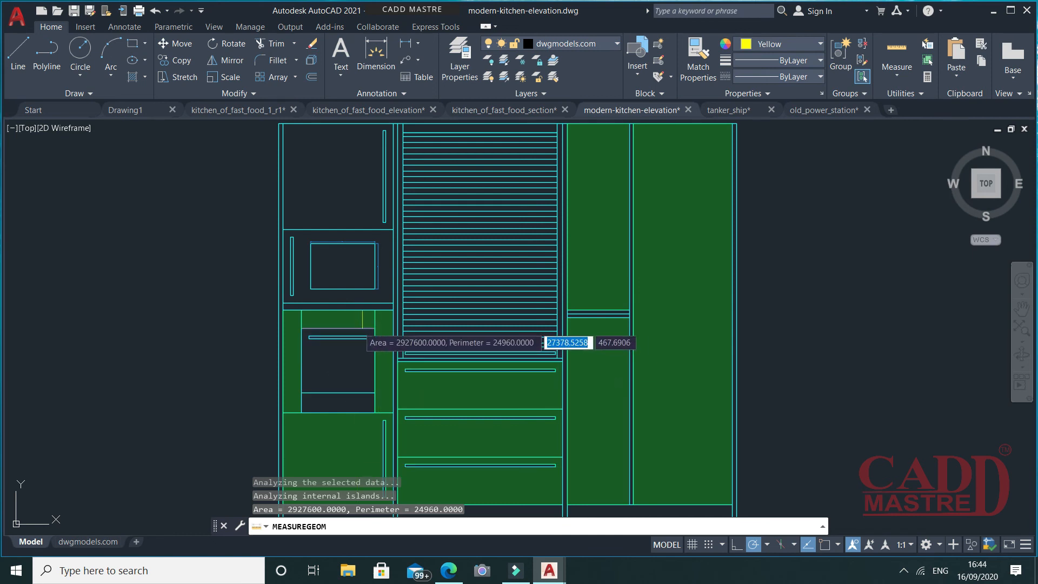
pyautogui.keyDown('shift'); pyautogui.click(343, 322); pyautogui.keyUp('shift')
pyautogui.keyDown('shift'); pyautogui.click(381, 347); pyautogui.keyUp('shift')
pyautogui.keyDown('shift'); pyautogui.click(290, 364); pyautogui.keyUp('shift')
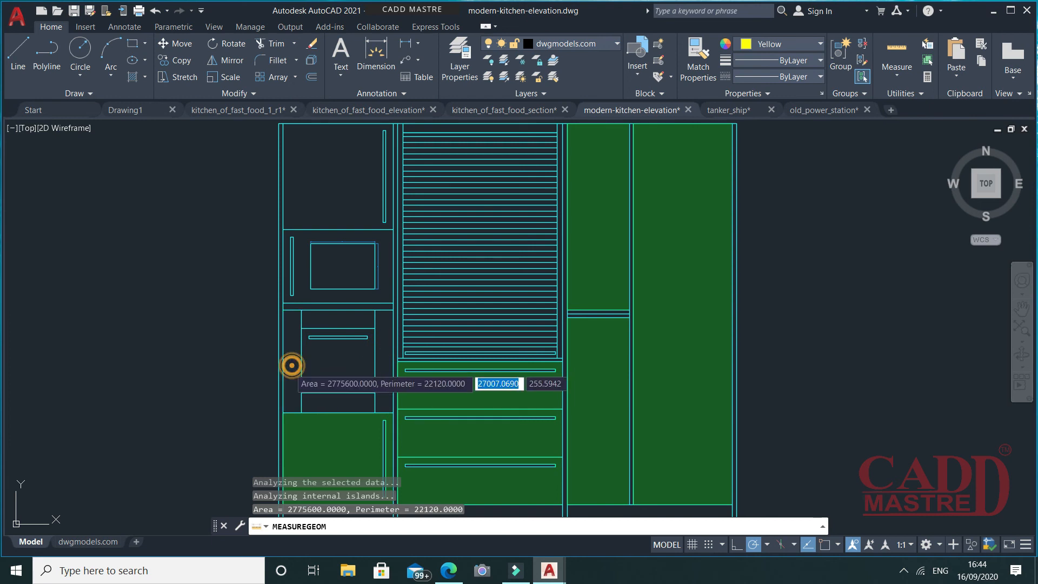
pyautogui.keyDown('shift'); pyautogui.click(320, 455); pyautogui.keyUp('shift')
pyautogui.press('Return')
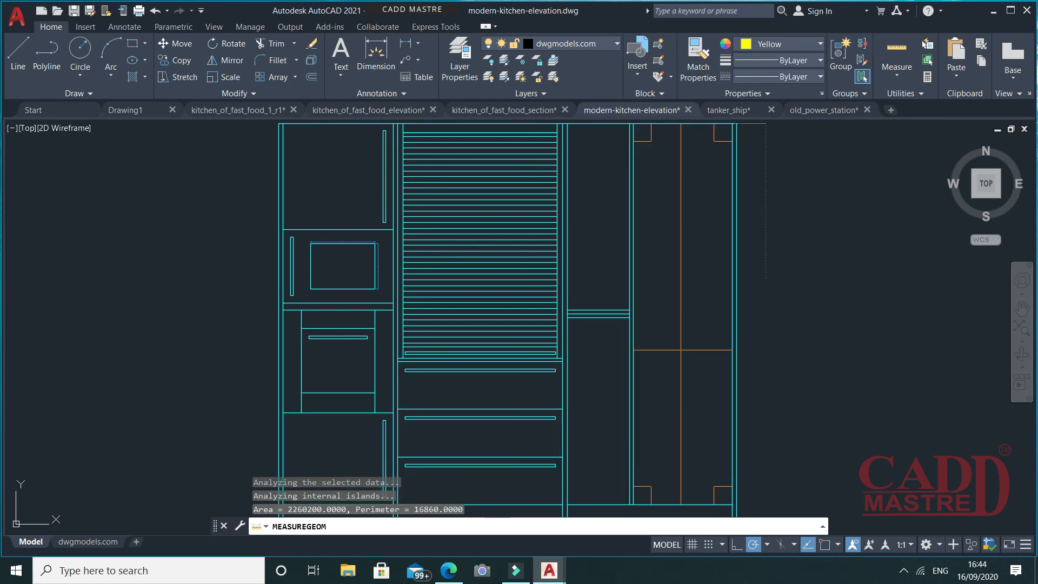
# - Examine the quick dimensions of the rectangular window in the left cabinet's middle panel and its distances to the surrounding edges
pyautogui.scroll(-2, 525, 302)
pyautogui.moveTo(525, 301); pyautogui.dragTo(548, 303, button='middle')
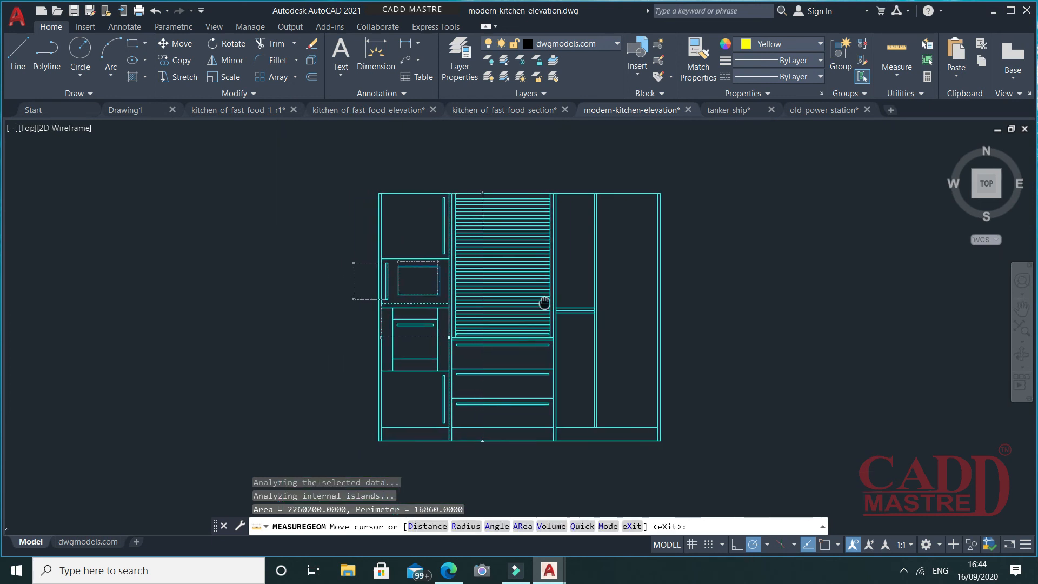
pyautogui.scroll(2, 383, 252)
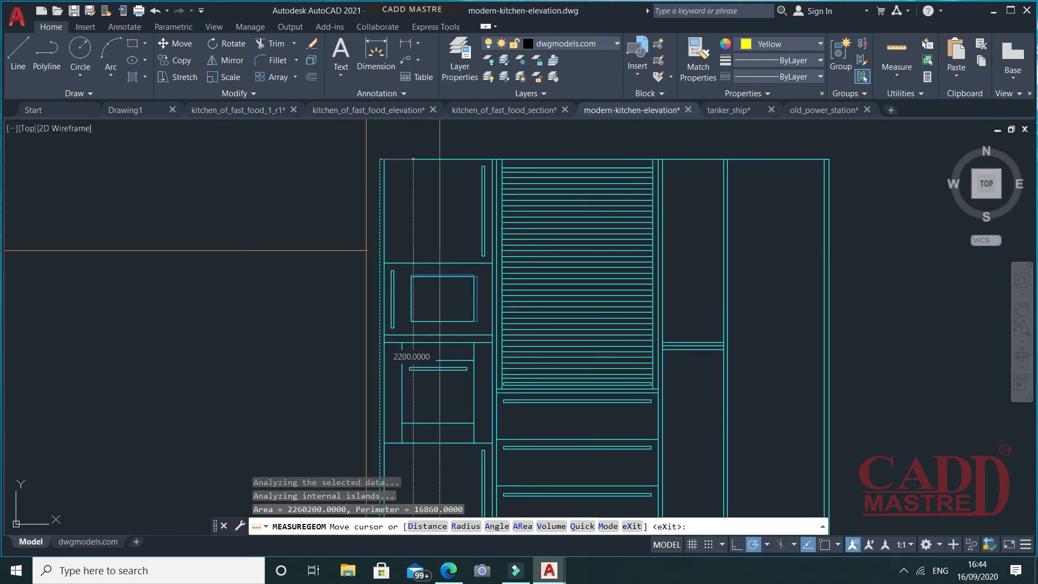
pyautogui.scroll(4, 380, 264)
pyautogui.scroll(2, 500, 318)
pyautogui.moveTo(650, 326); pyautogui.dragTo(536, 258, button='middle')
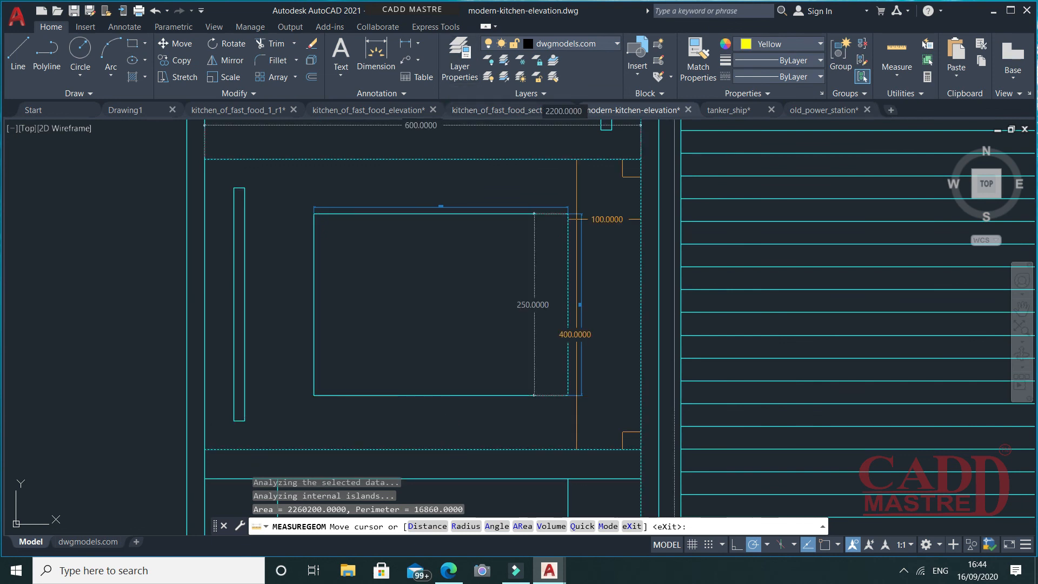
pyautogui.scroll(2, 461, 200)
pyautogui.scroll(4, 485, 322)
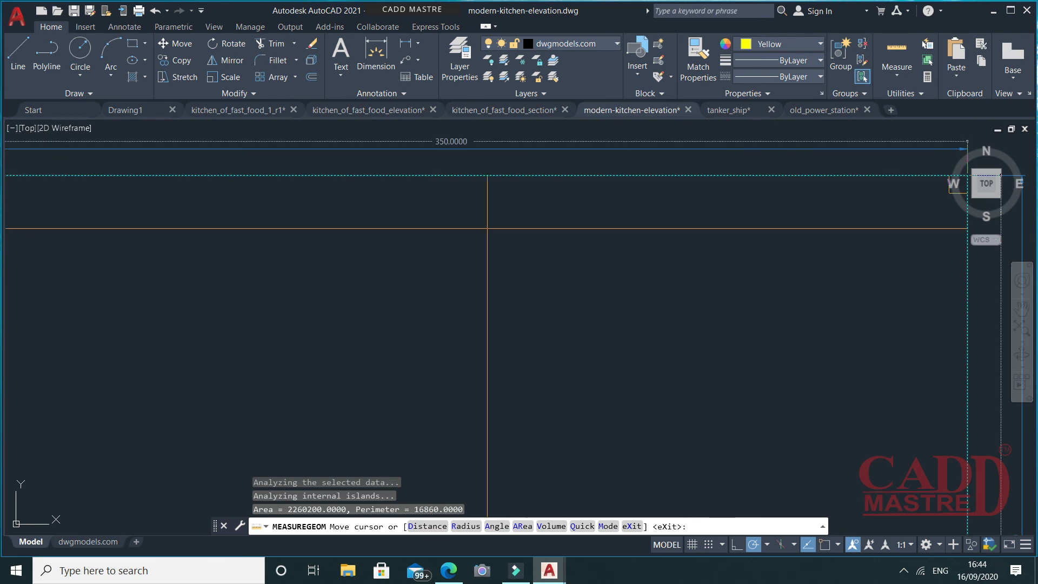
pyautogui.scroll(-3, 494, 225)
pyautogui.scroll(-2, 561, 278)
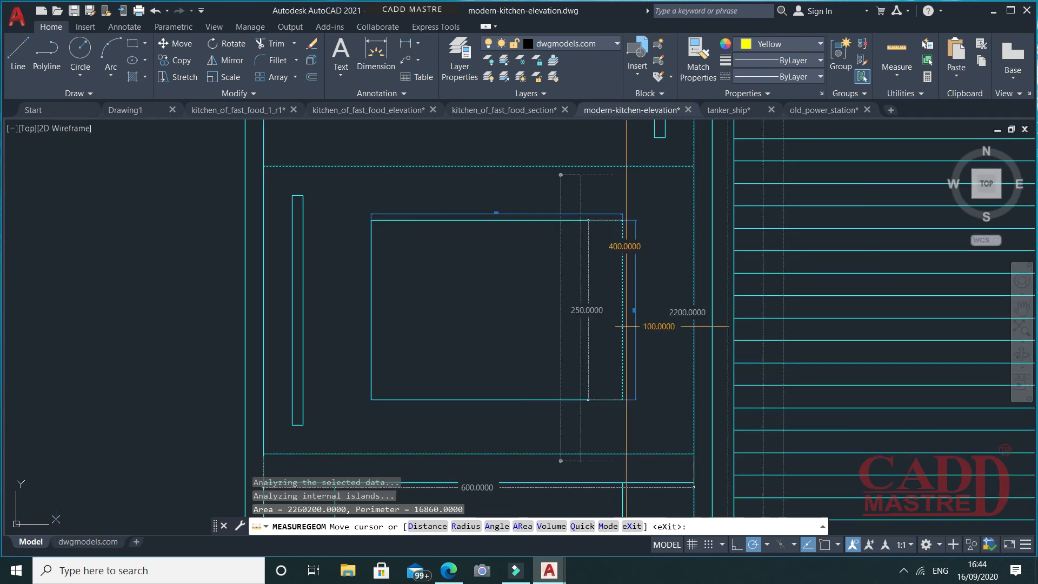
pyautogui.scroll(3, 627, 326)
pyautogui.scroll(-4, 636, 303)
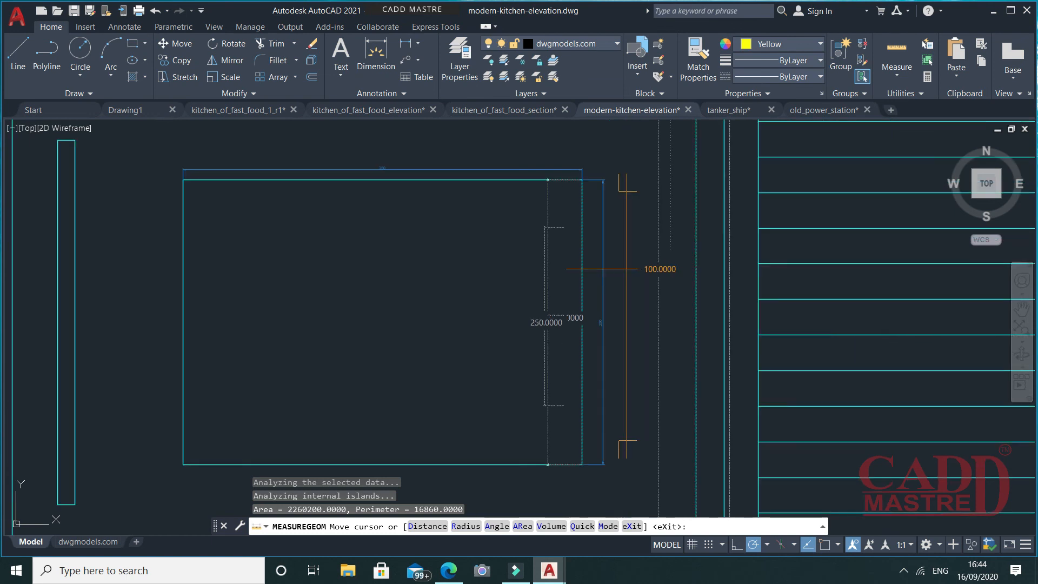
pyautogui.scroll(-3, 539, 306)
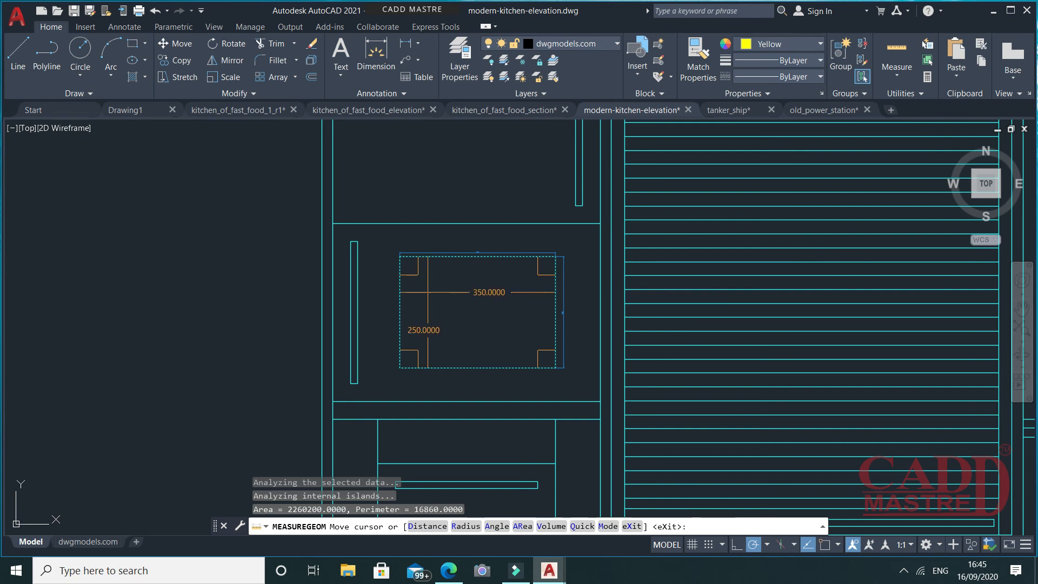
# - Measure the combined area of the rectangular window, its surrounding panel and the vertical handle, and clear the measurement
pyautogui.click(436, 288)
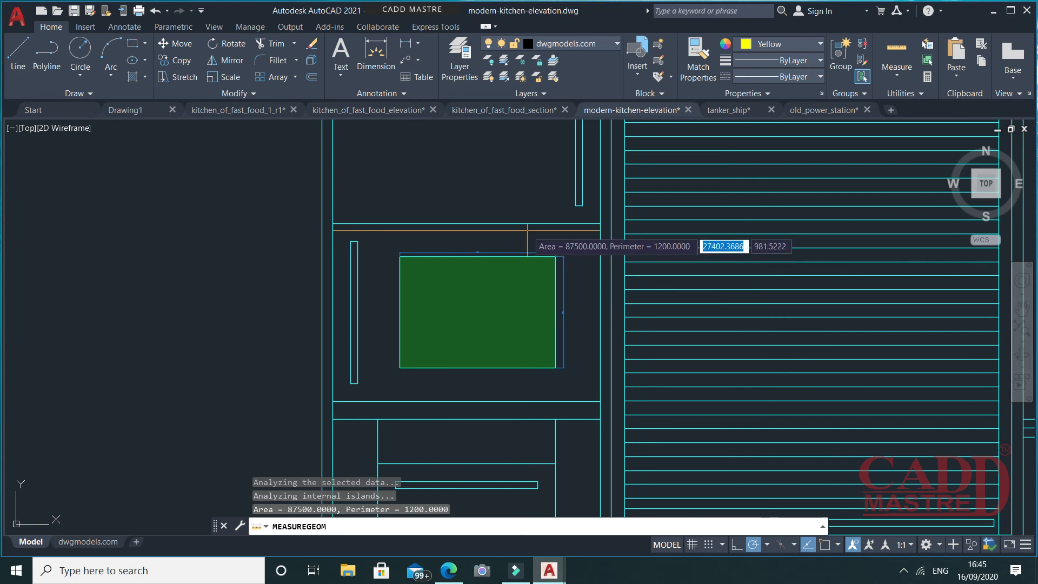
pyautogui.click(534, 237)
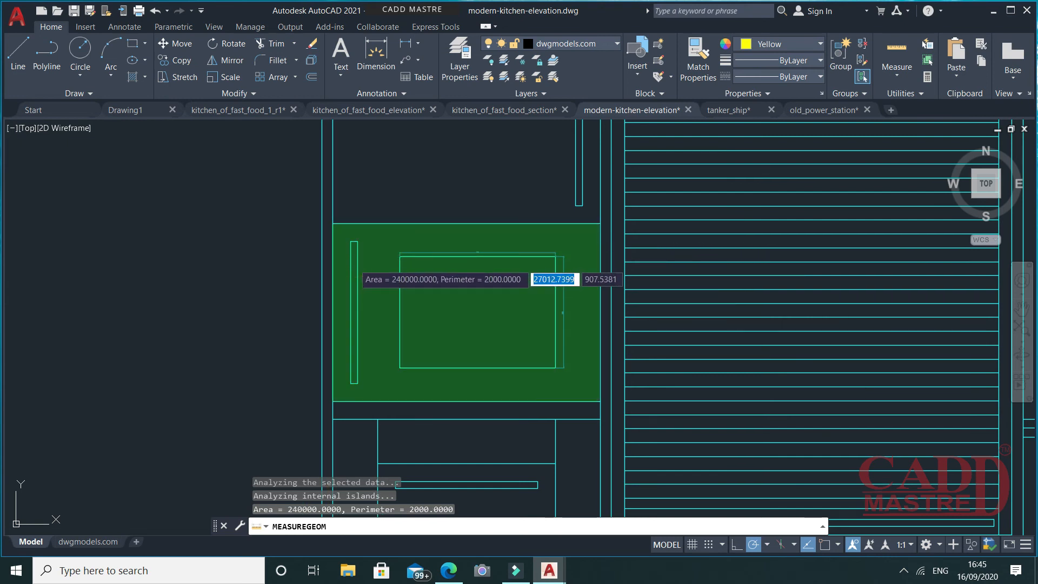
pyautogui.click(355, 276)
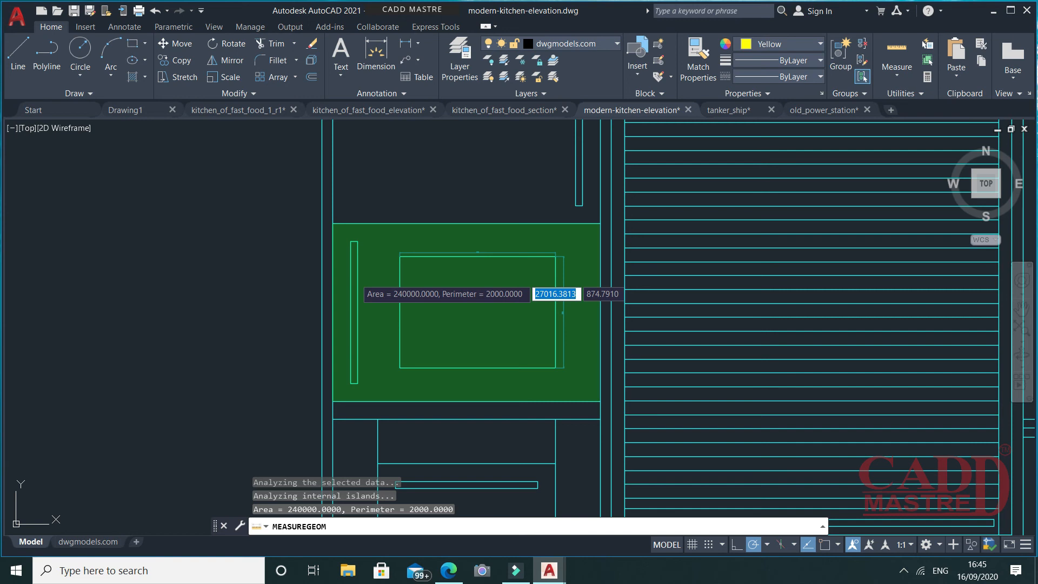
pyautogui.press('Return')
pyautogui.scroll(-3, 324, 284)
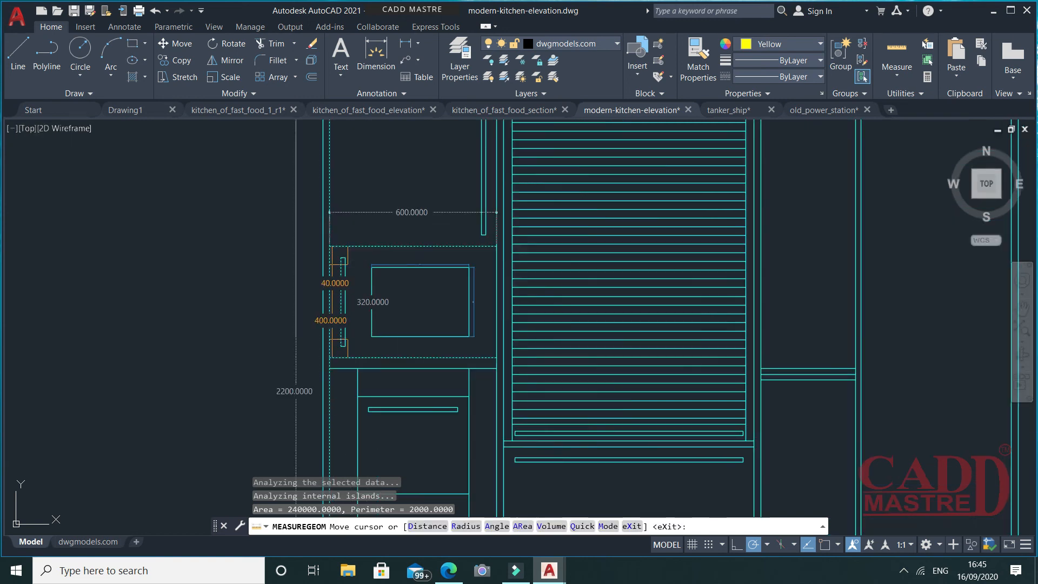
pyautogui.scroll(-4, 410, 313)
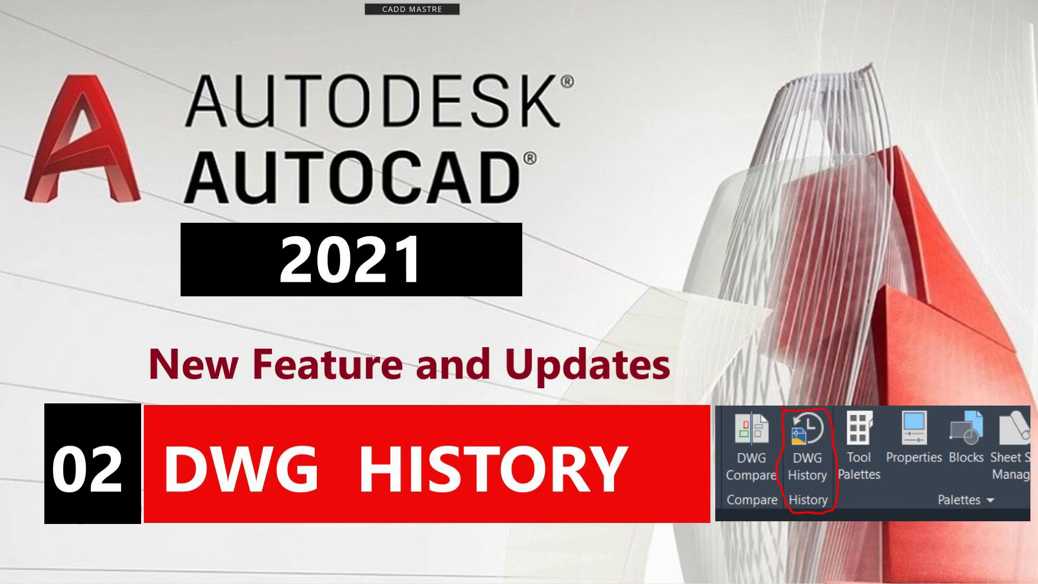